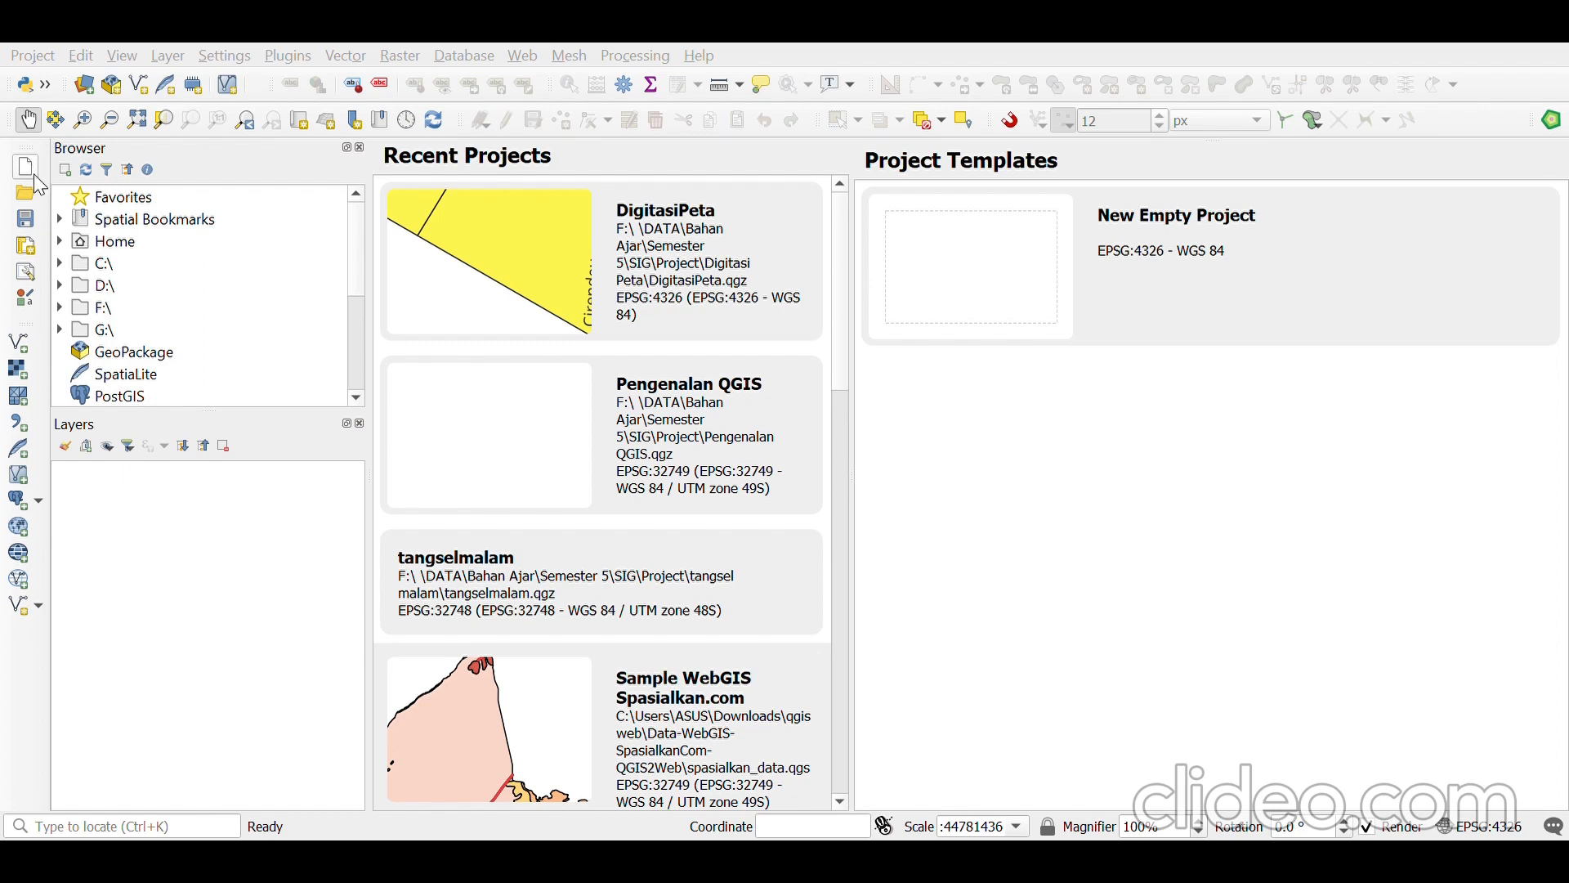
- Start a new empty project and create a point shapefile layer named Titik
left_click(36, 178)
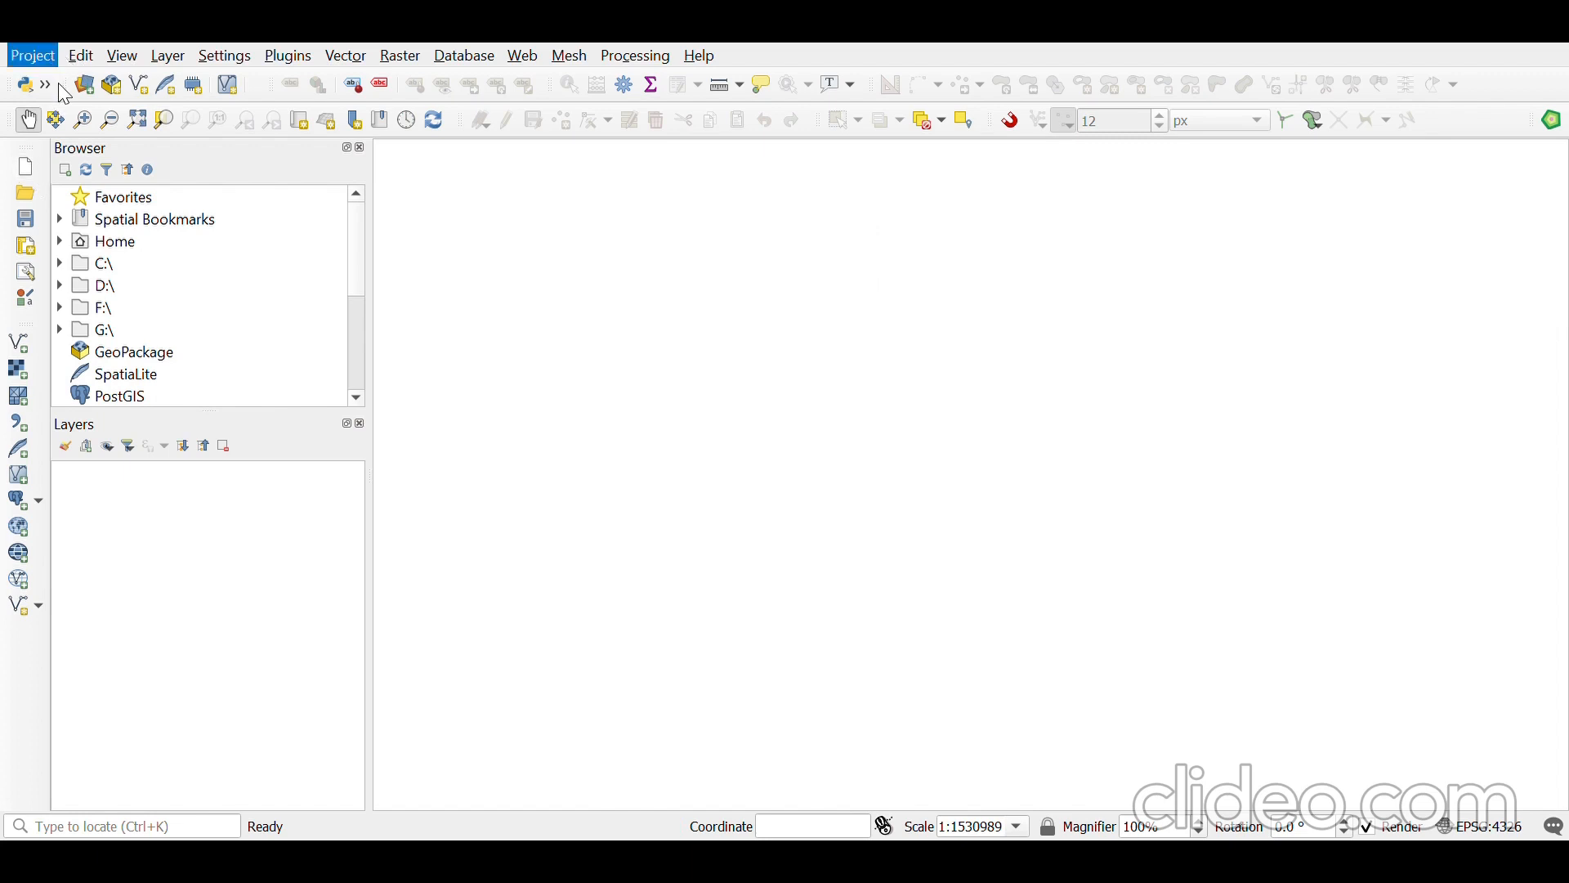
left_click(546, 399)
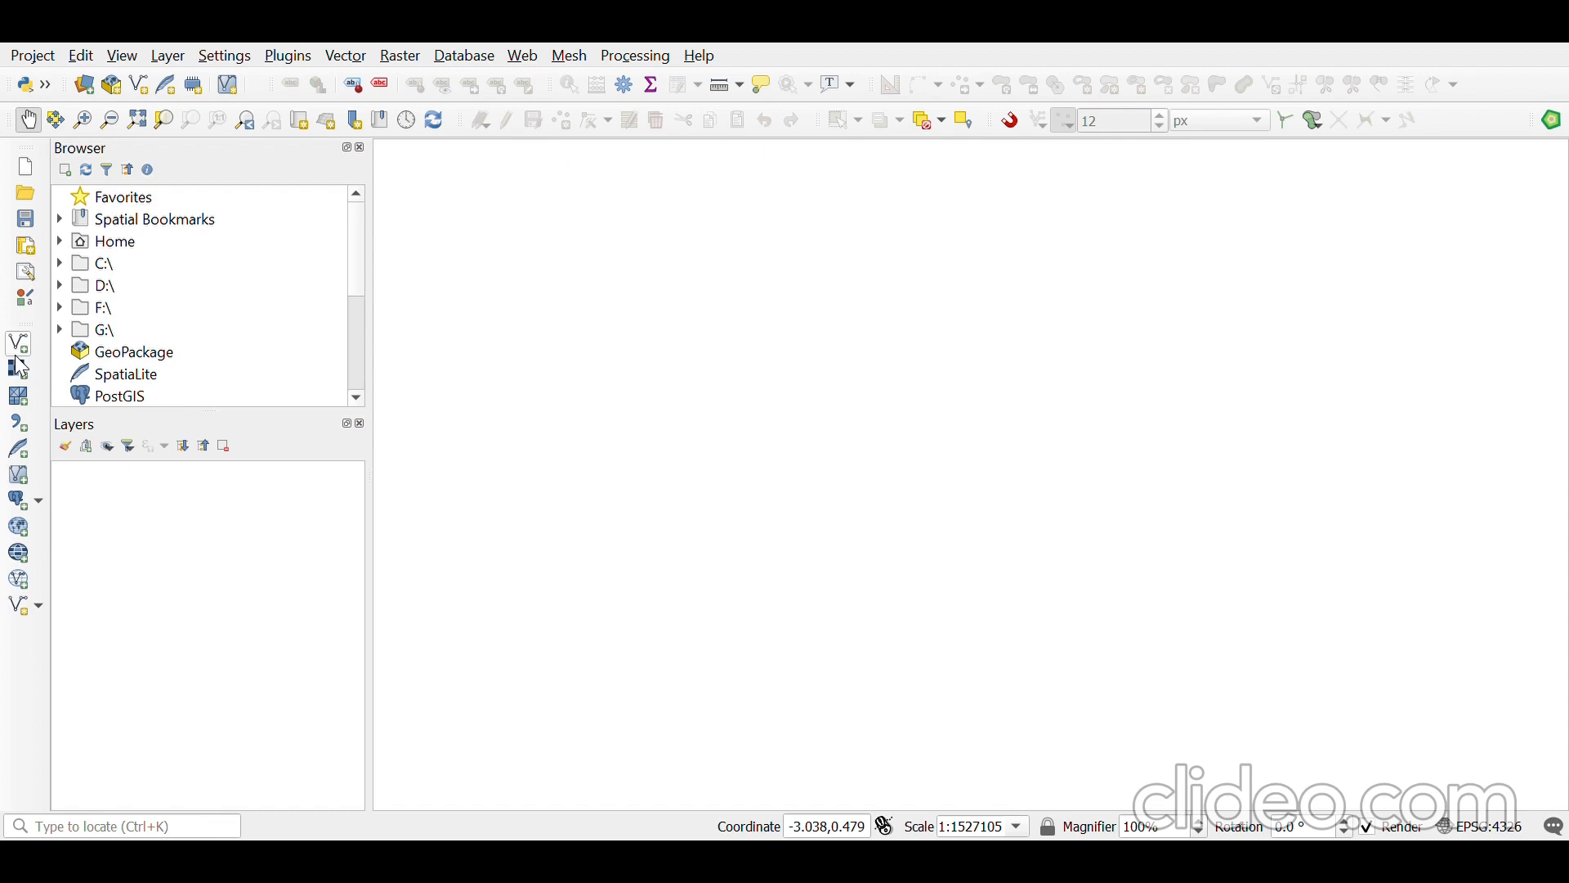
left_click(138, 95)
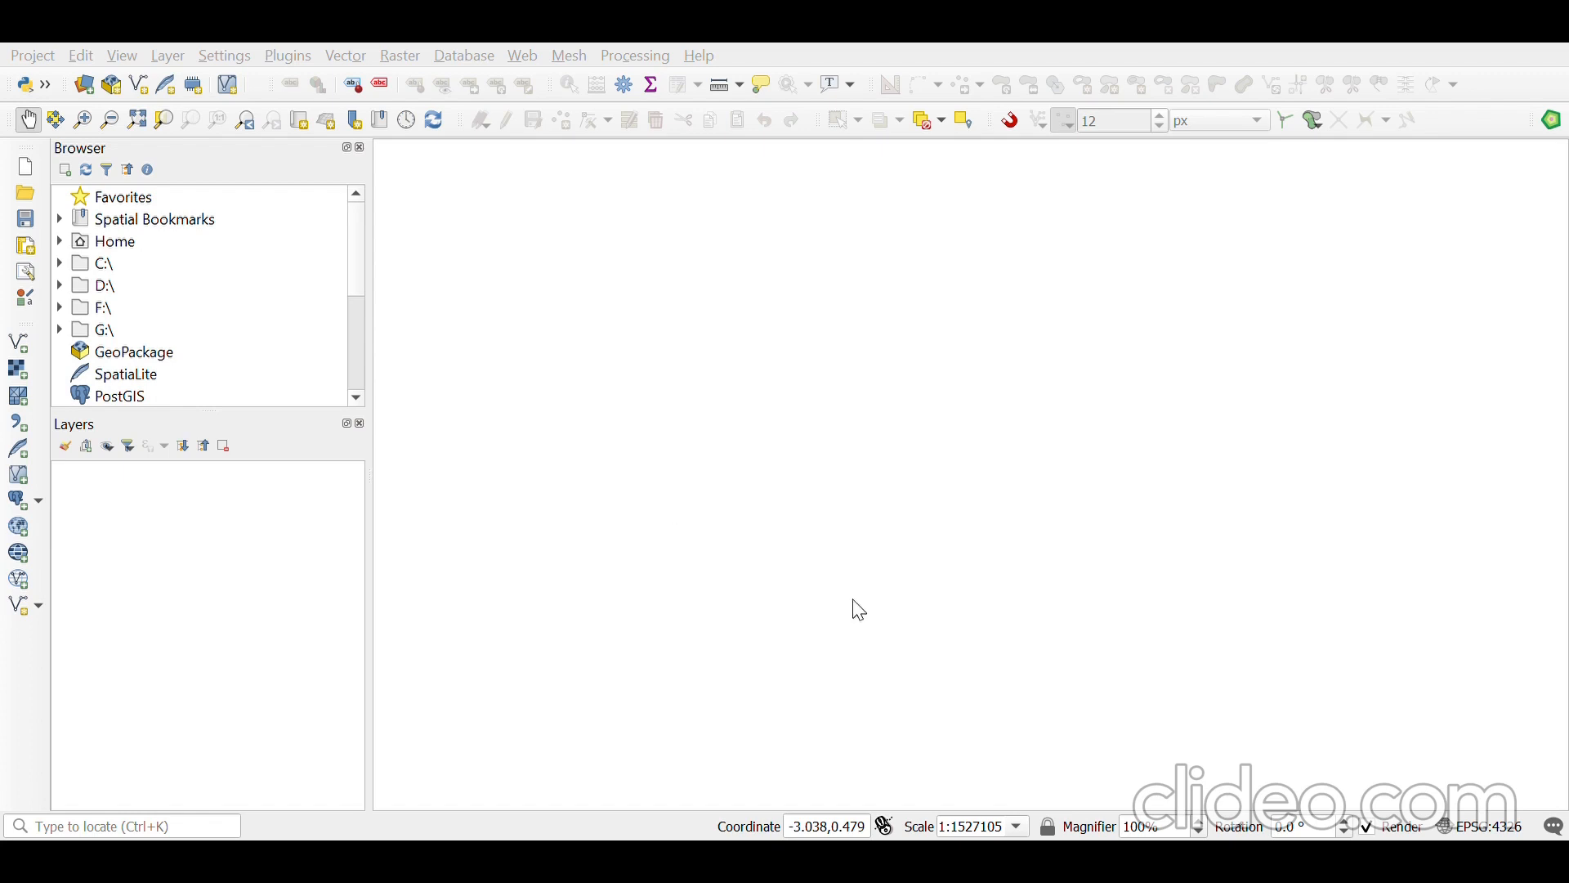
left_click(970, 694)
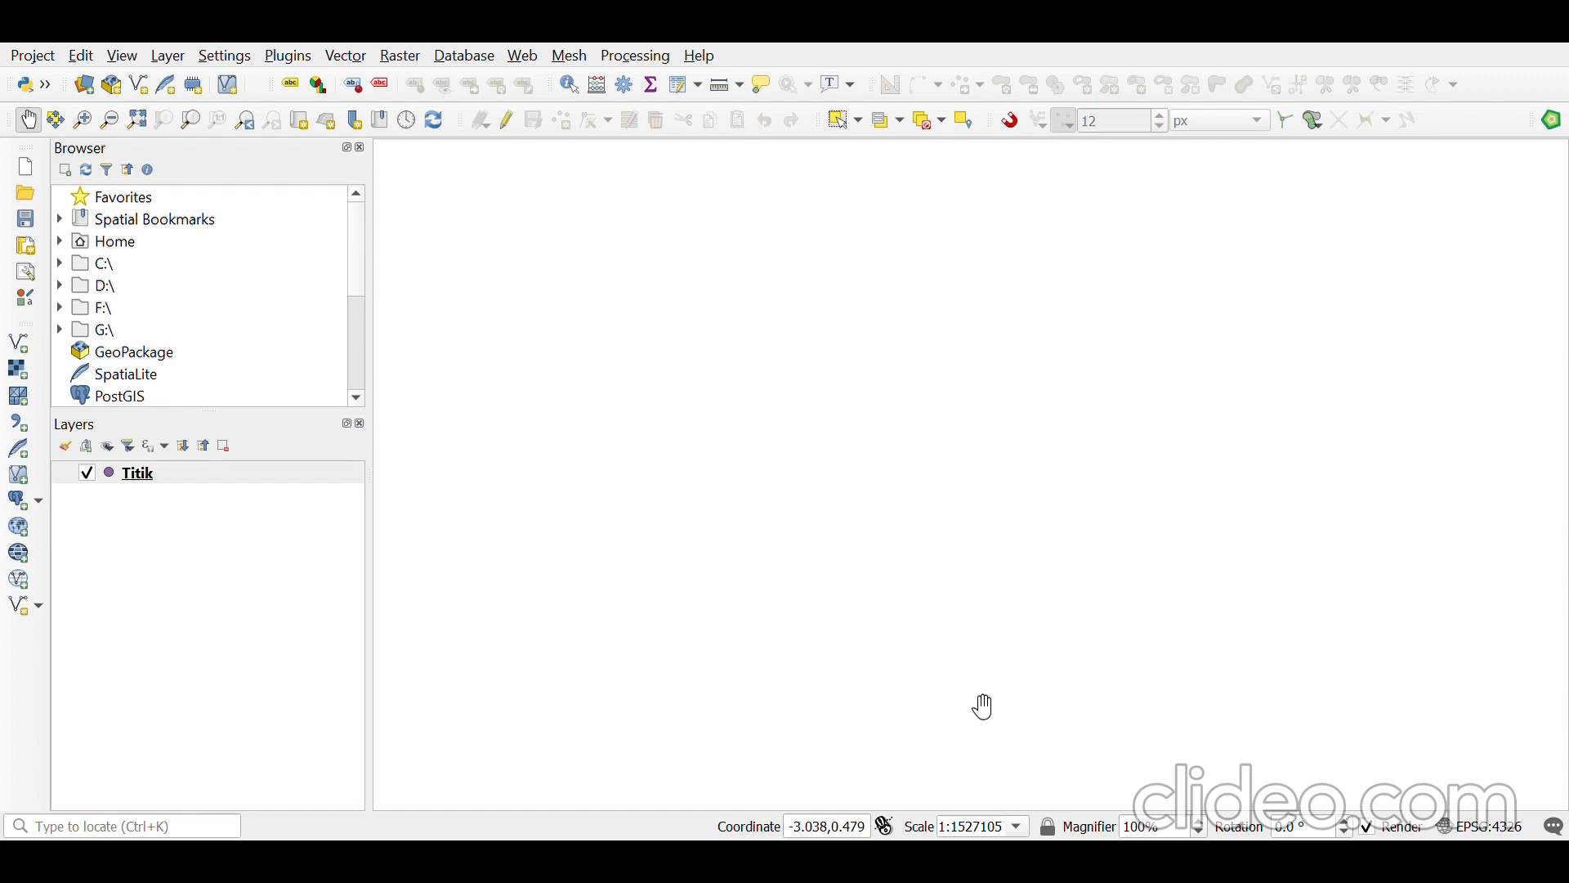
left_click(169, 491)
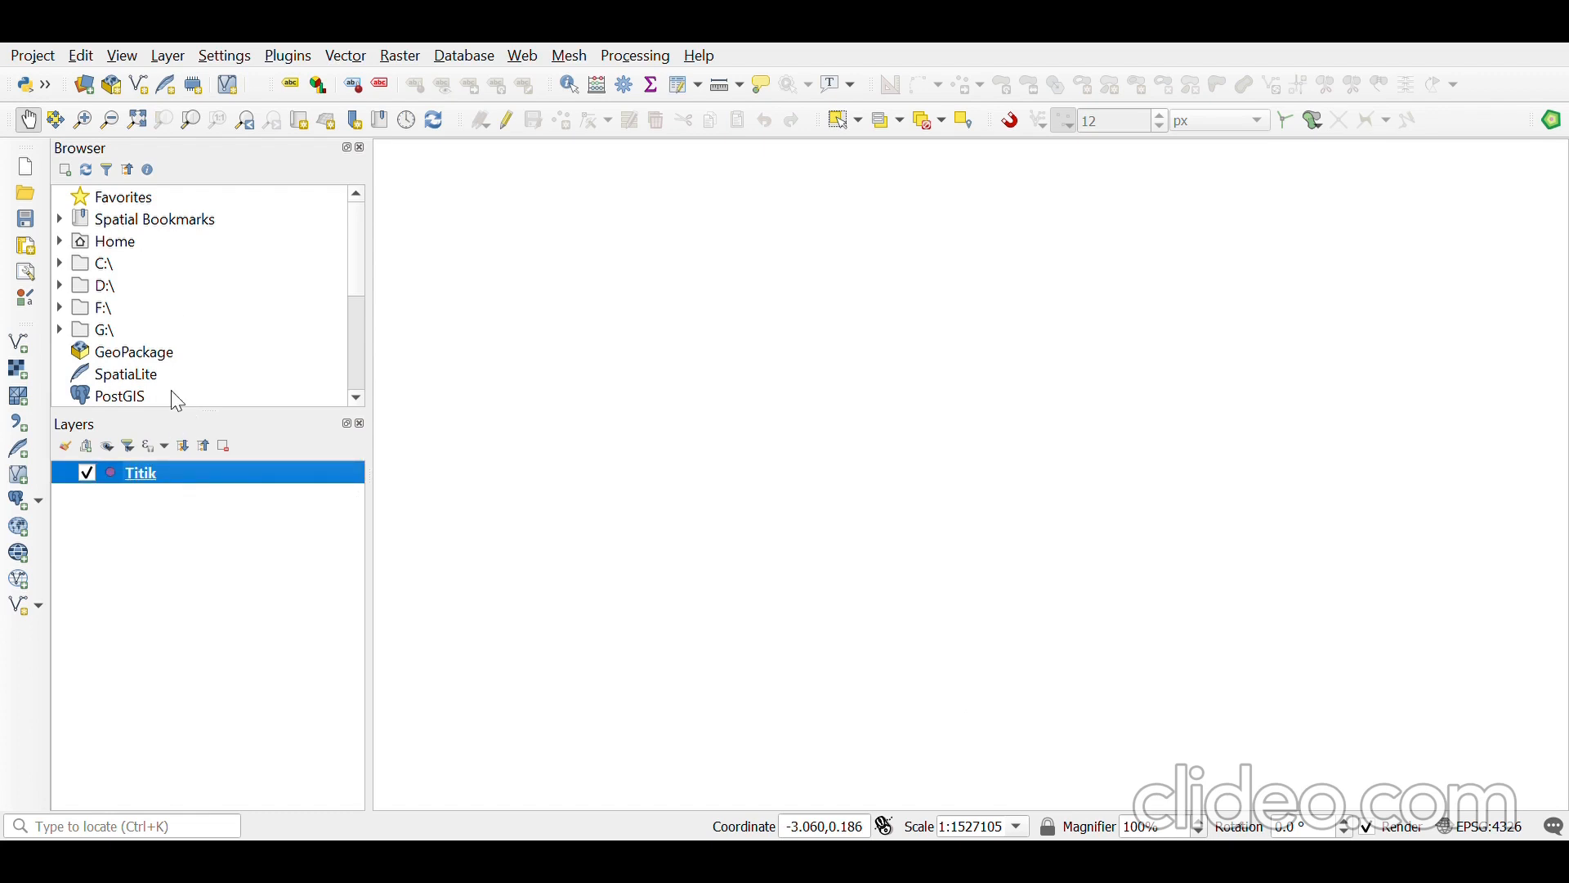
- Create a line shapefile layer named Garis and a polygon shapefile layer named Polygon
left_click(142, 91)
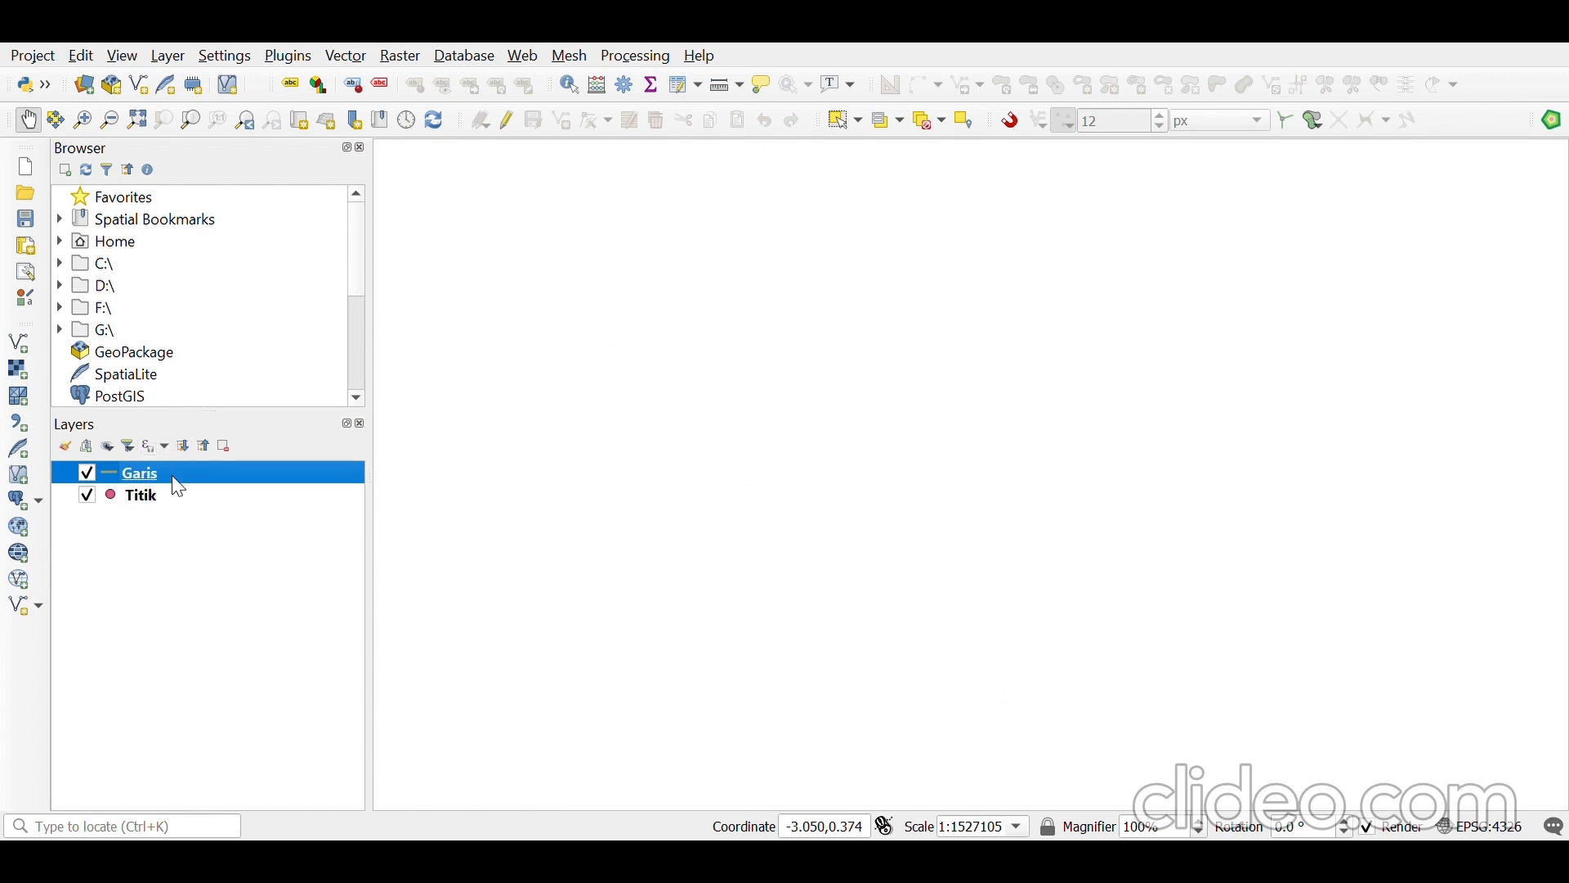
left_click(150, 86)
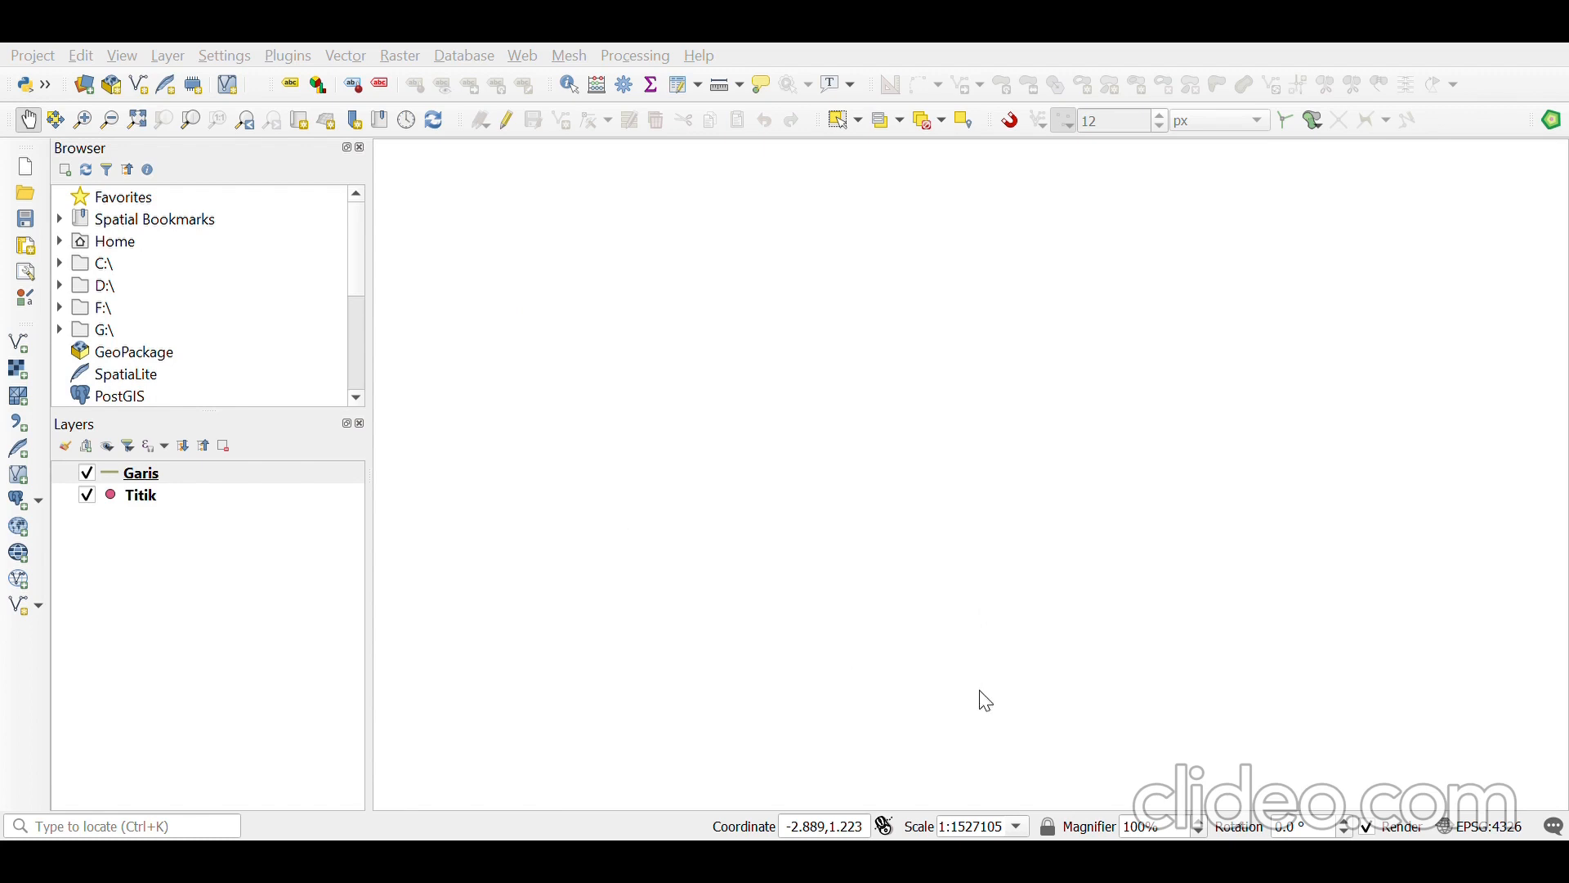
left_click(155, 516)
left_click(167, 477)
left_click(170, 520)
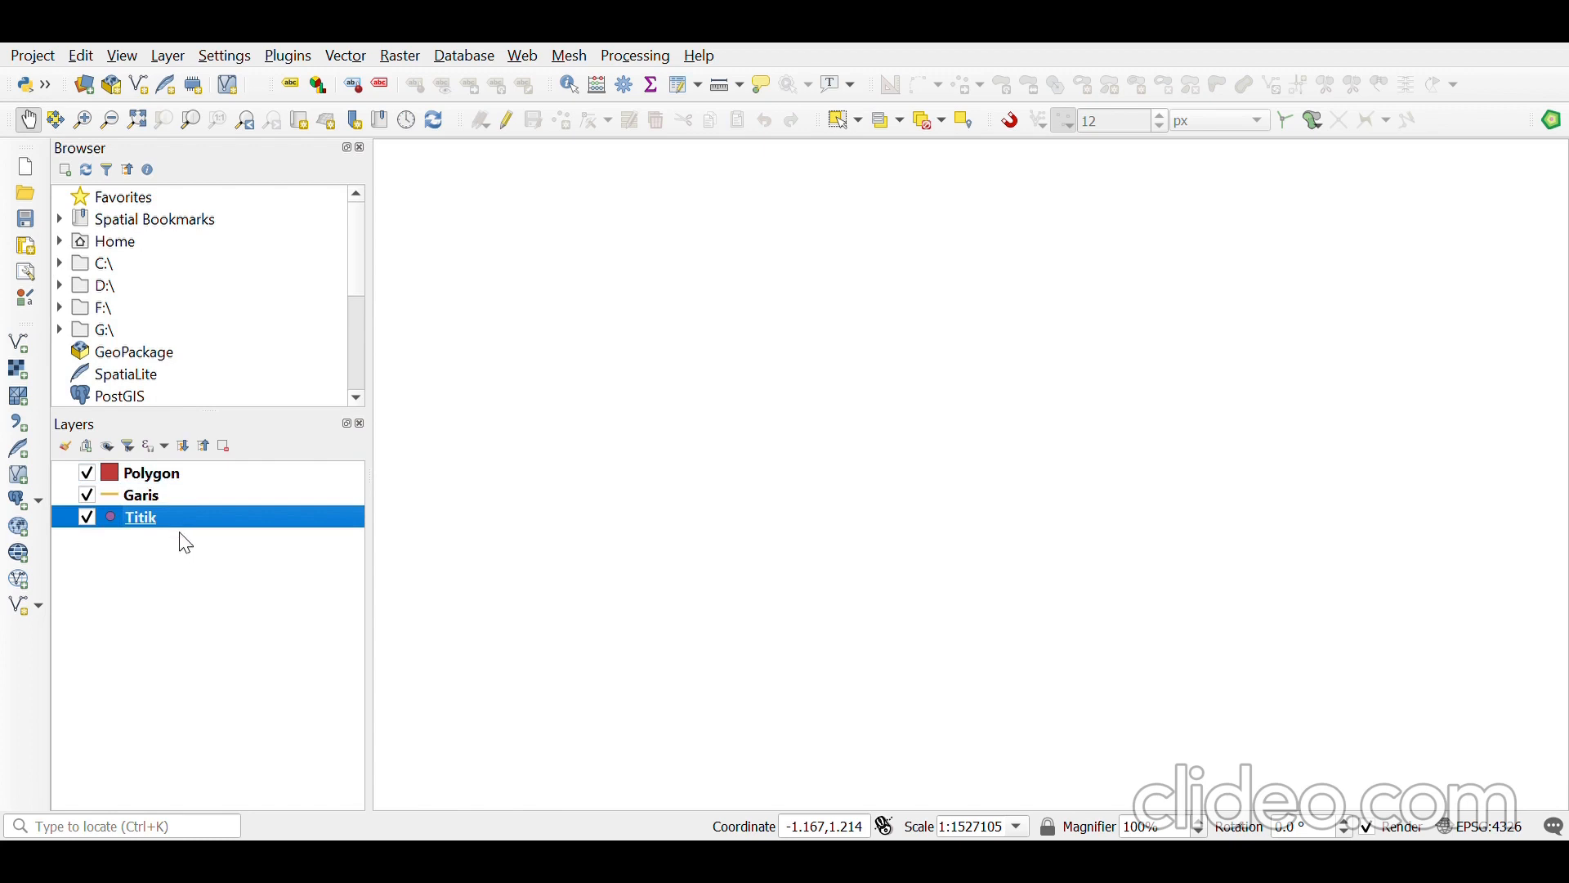
left_click(199, 499)
left_click(200, 476)
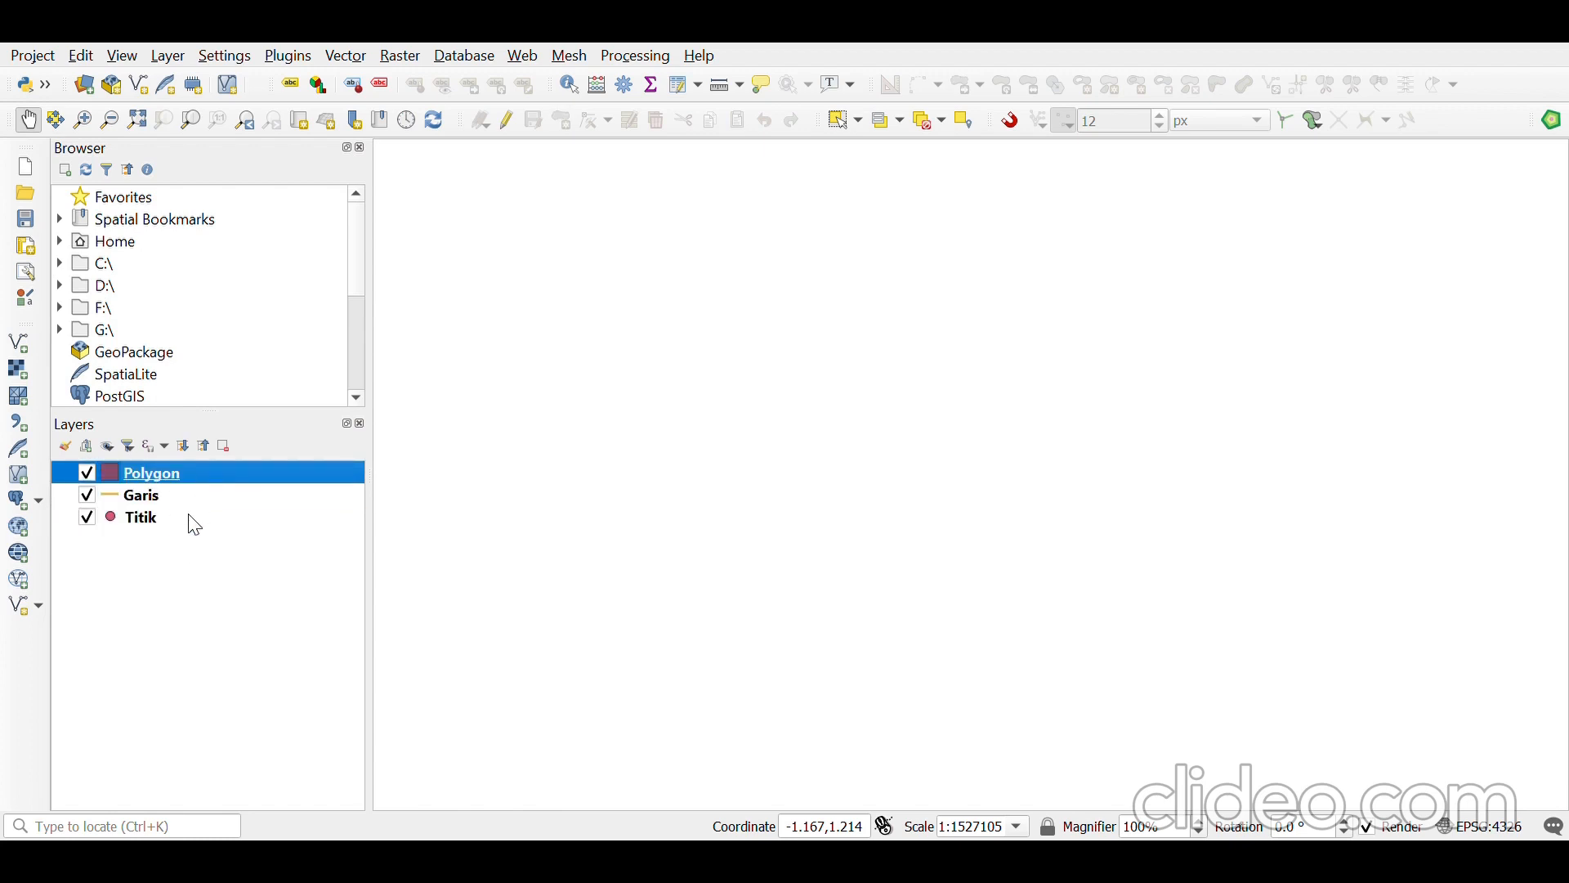
- Enable editing on the Titik layer and add three point features named Masjid, Sekolah and Rumah
left_click(166, 513)
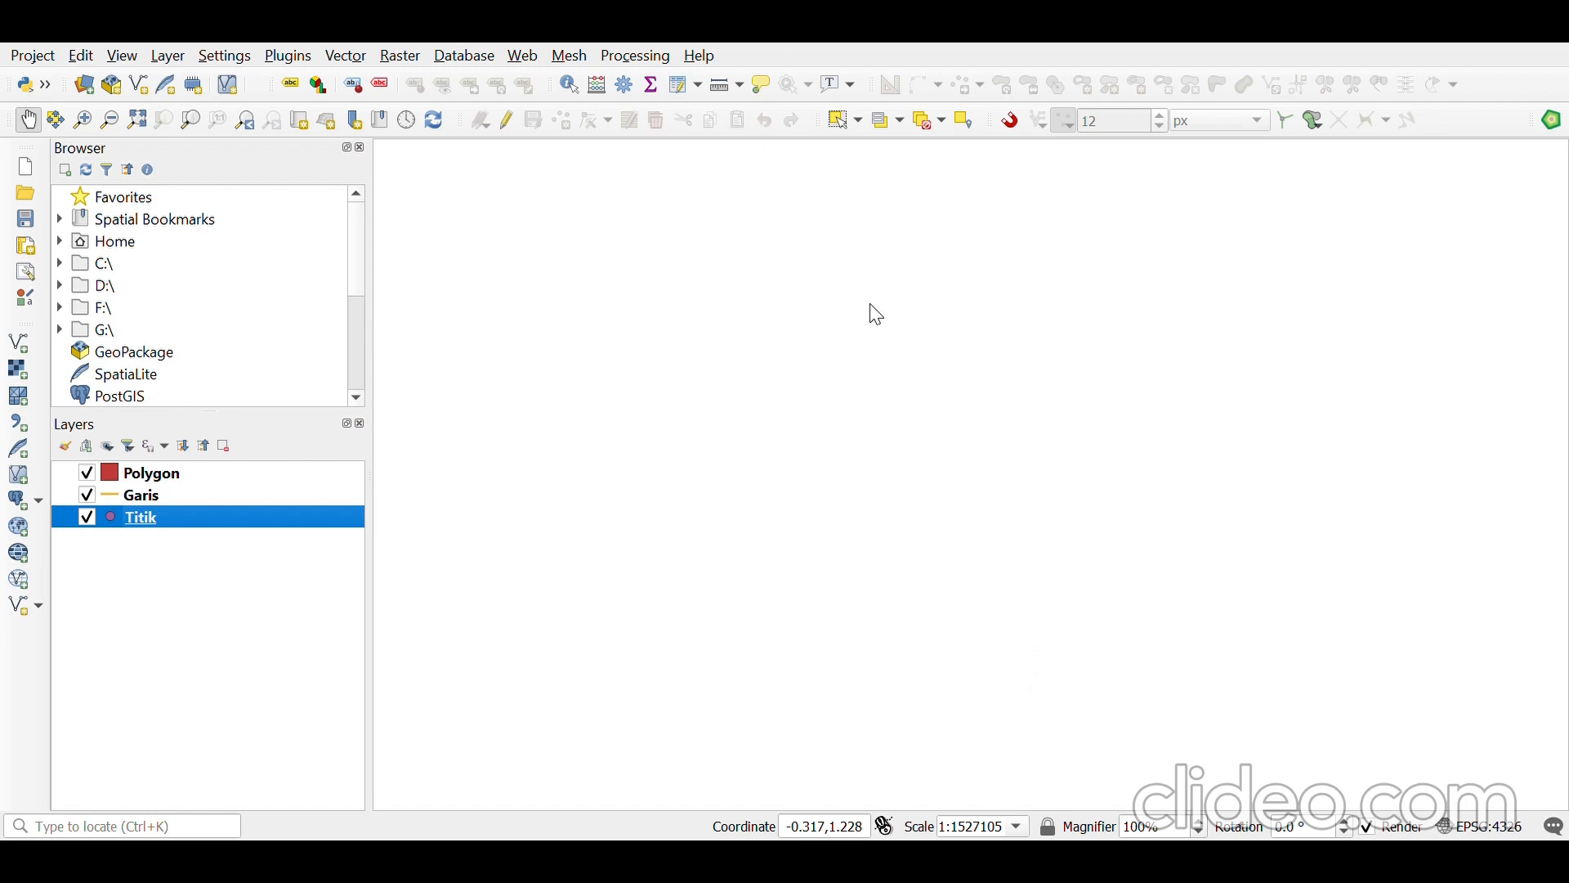
left_click_drag(872, 312, 715, 213)
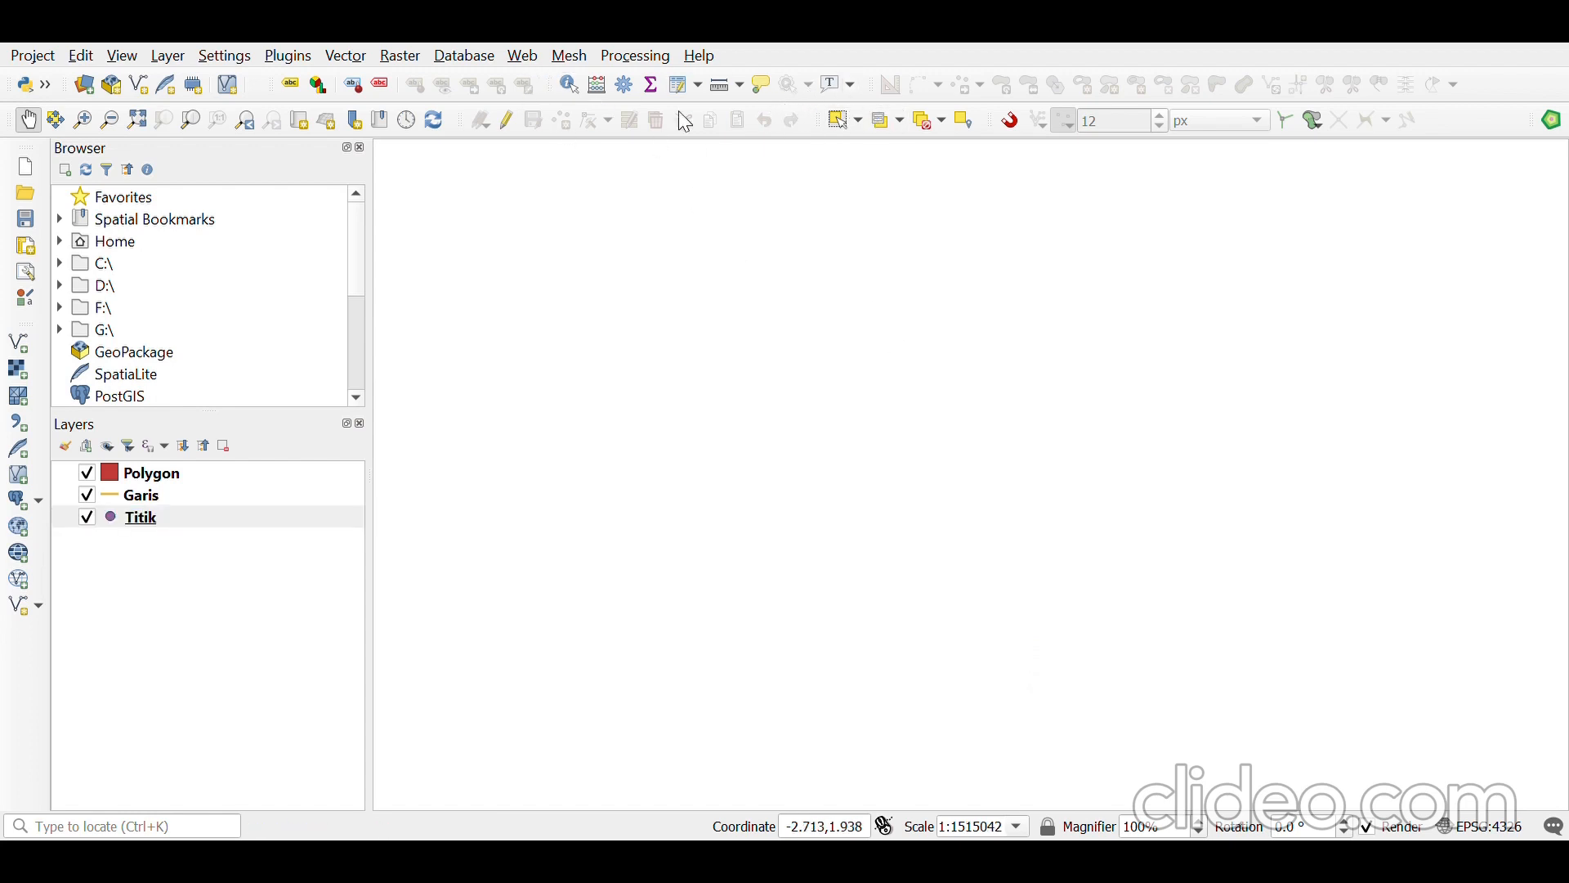
left_click(507, 122)
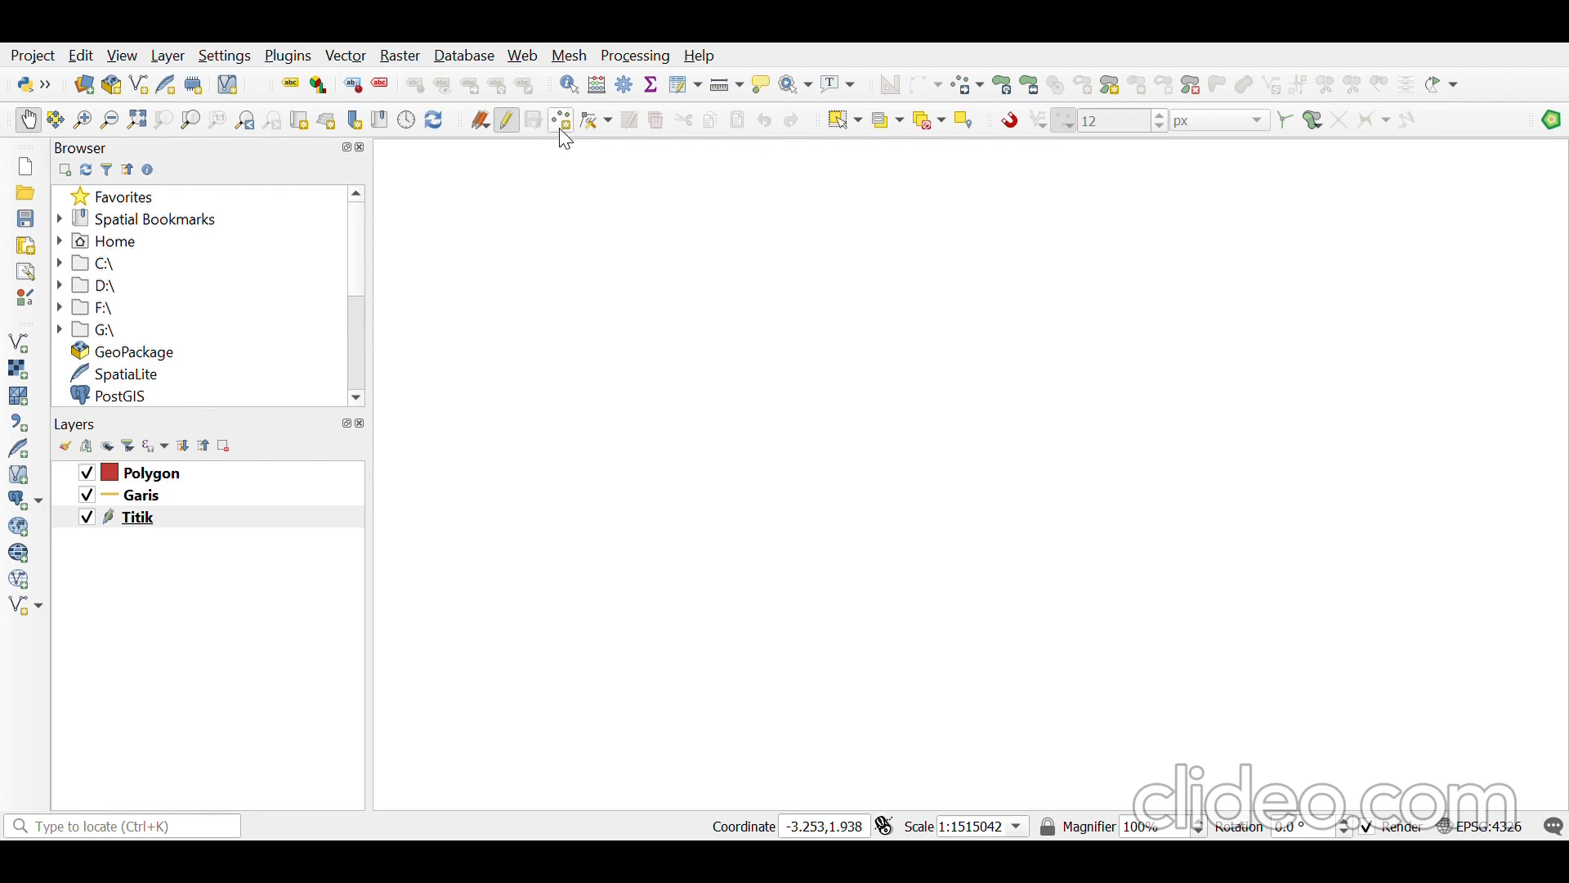
left_click(562, 131)
left_click(762, 335)
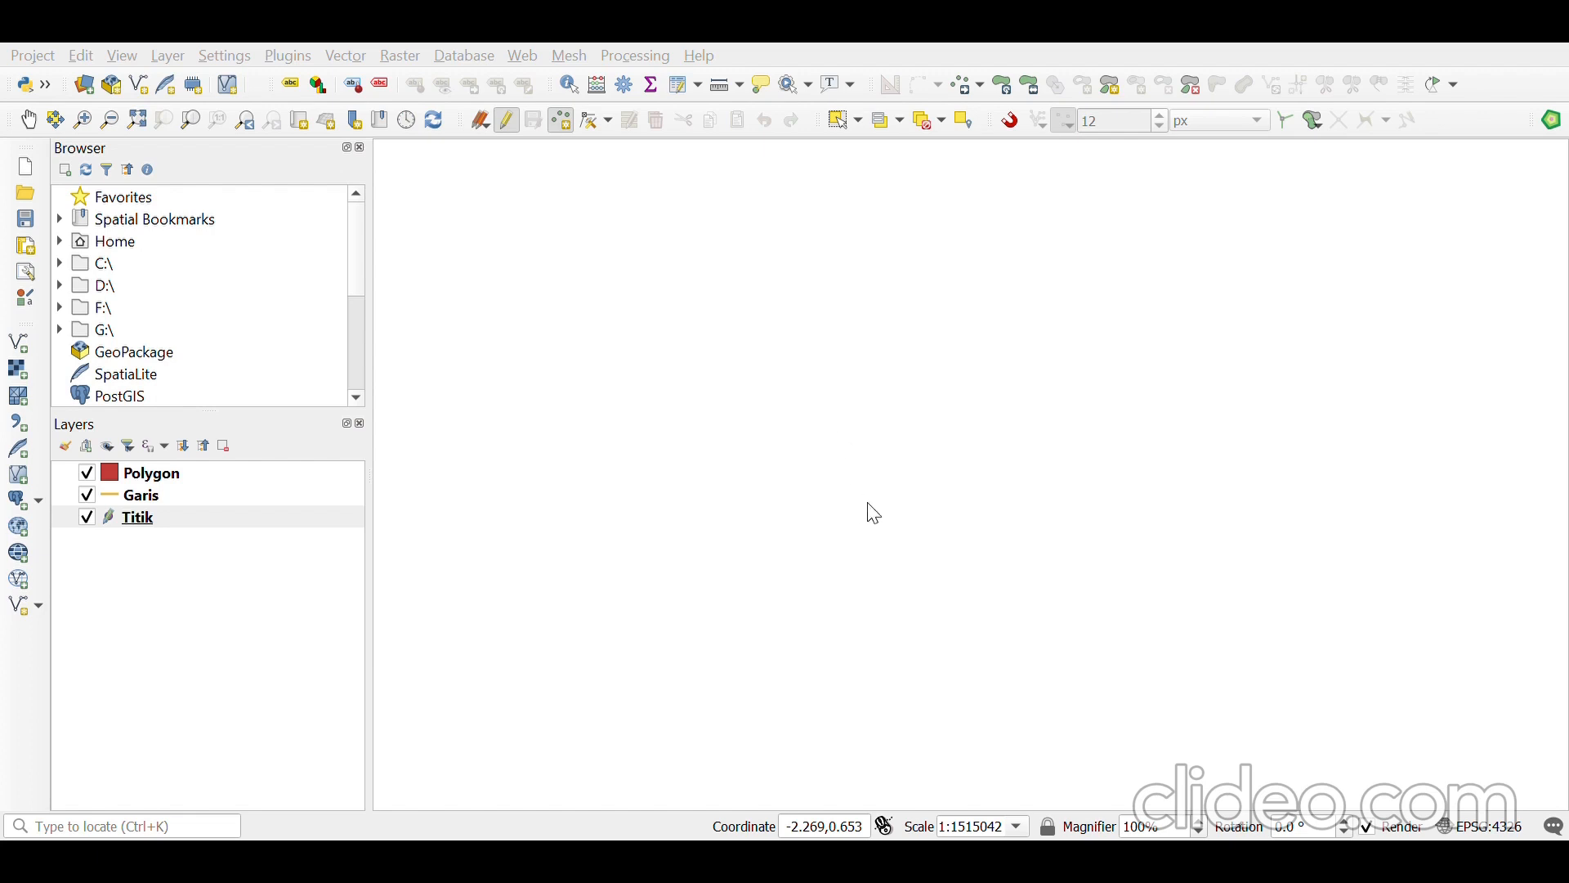
left_click(731, 239)
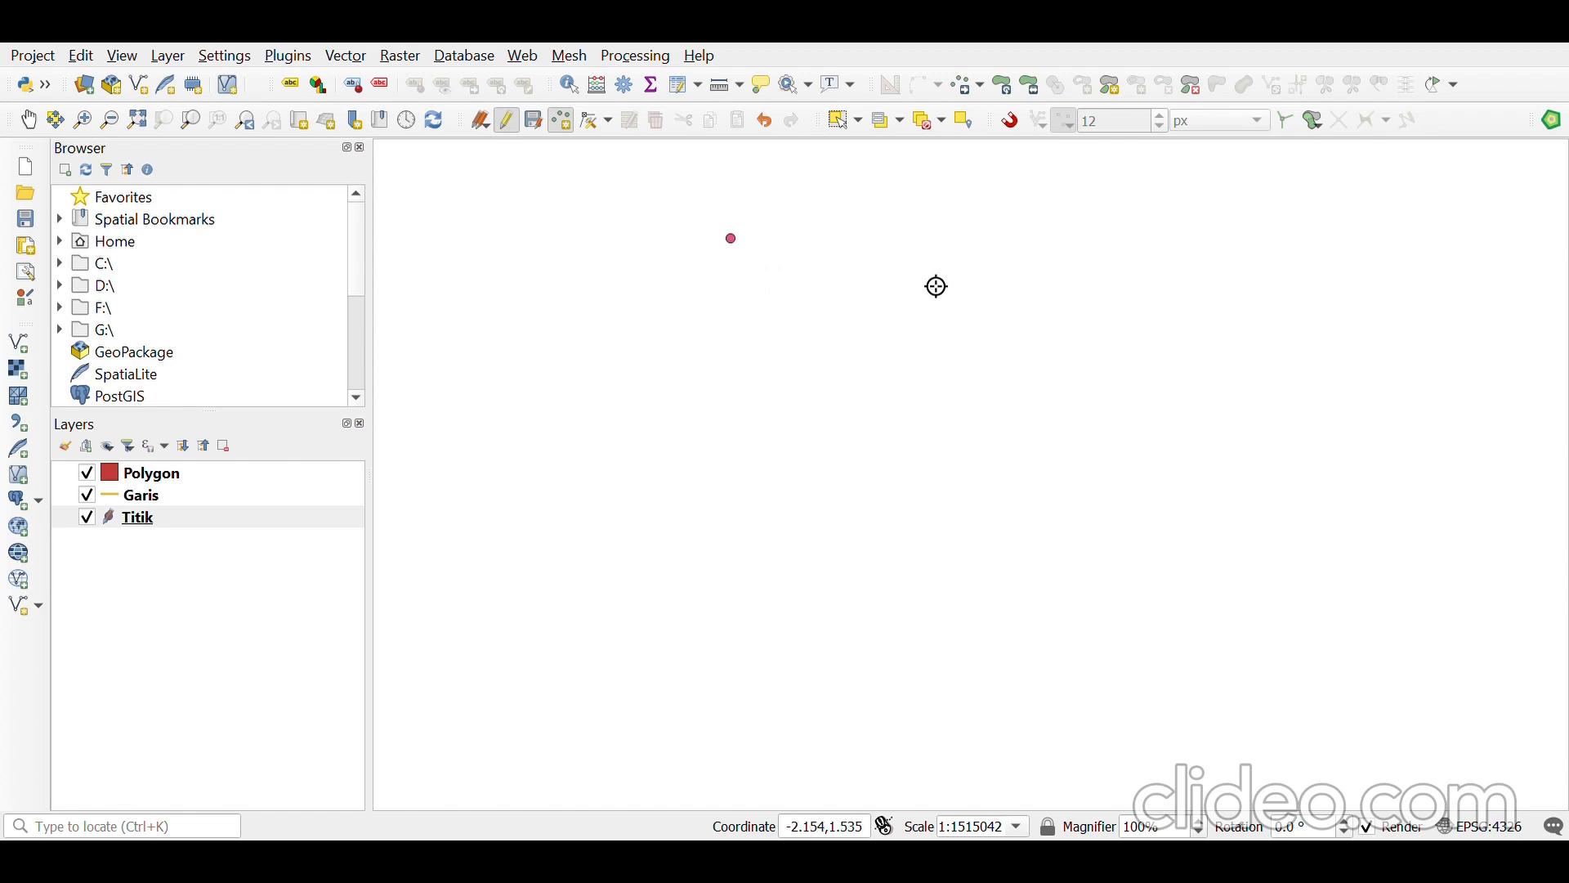
left_click(887, 270)
left_click(794, 355)
- Label the points of the Titik layer with their names
left_click(153, 531)
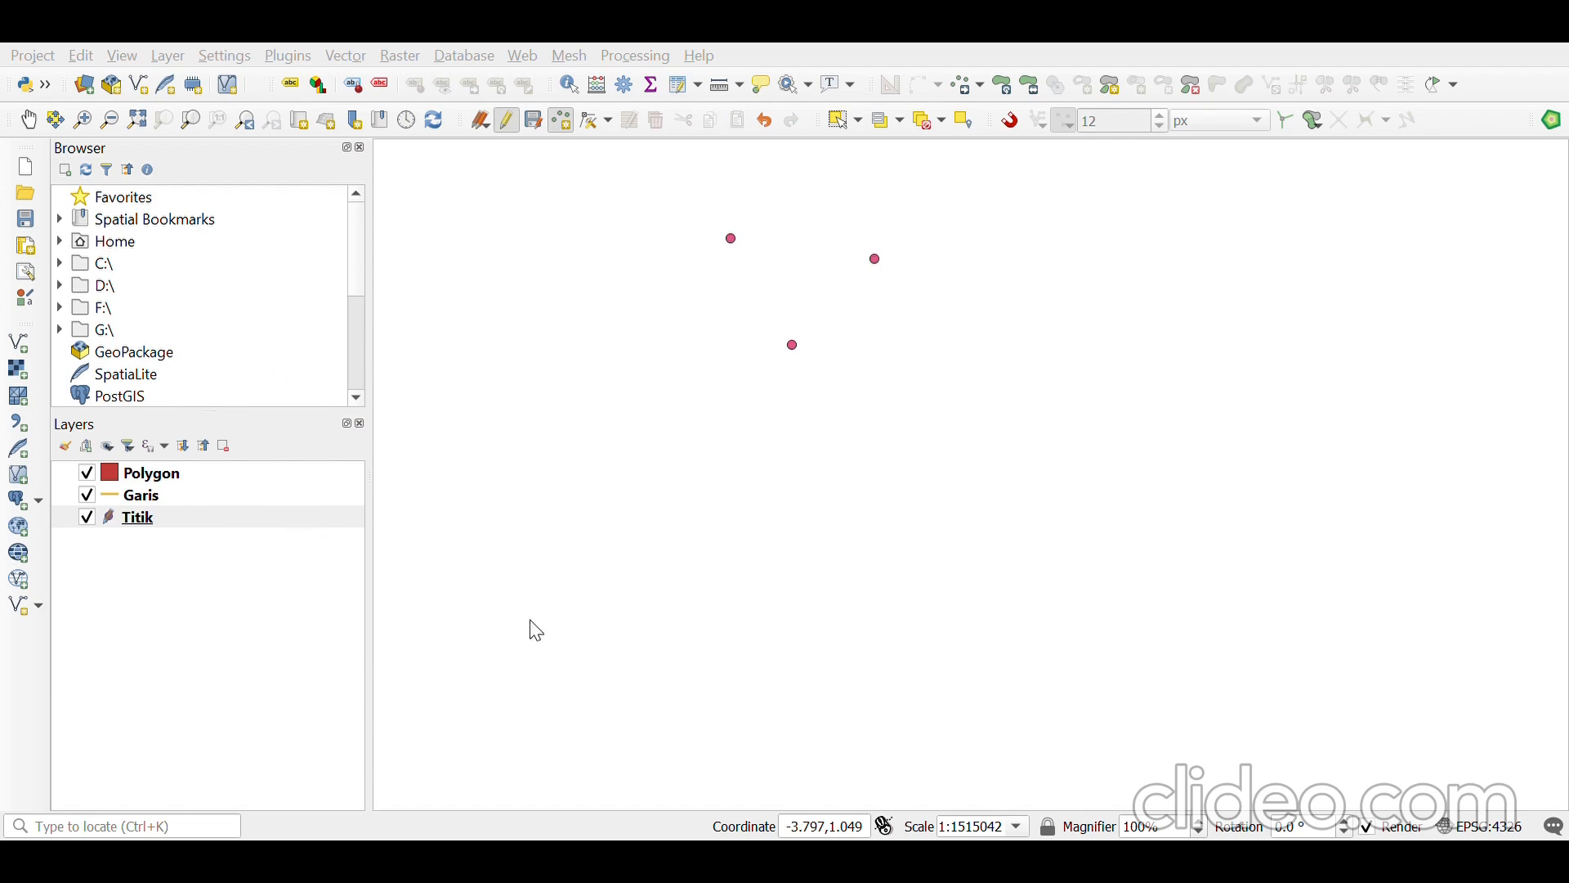
left_click(461, 757)
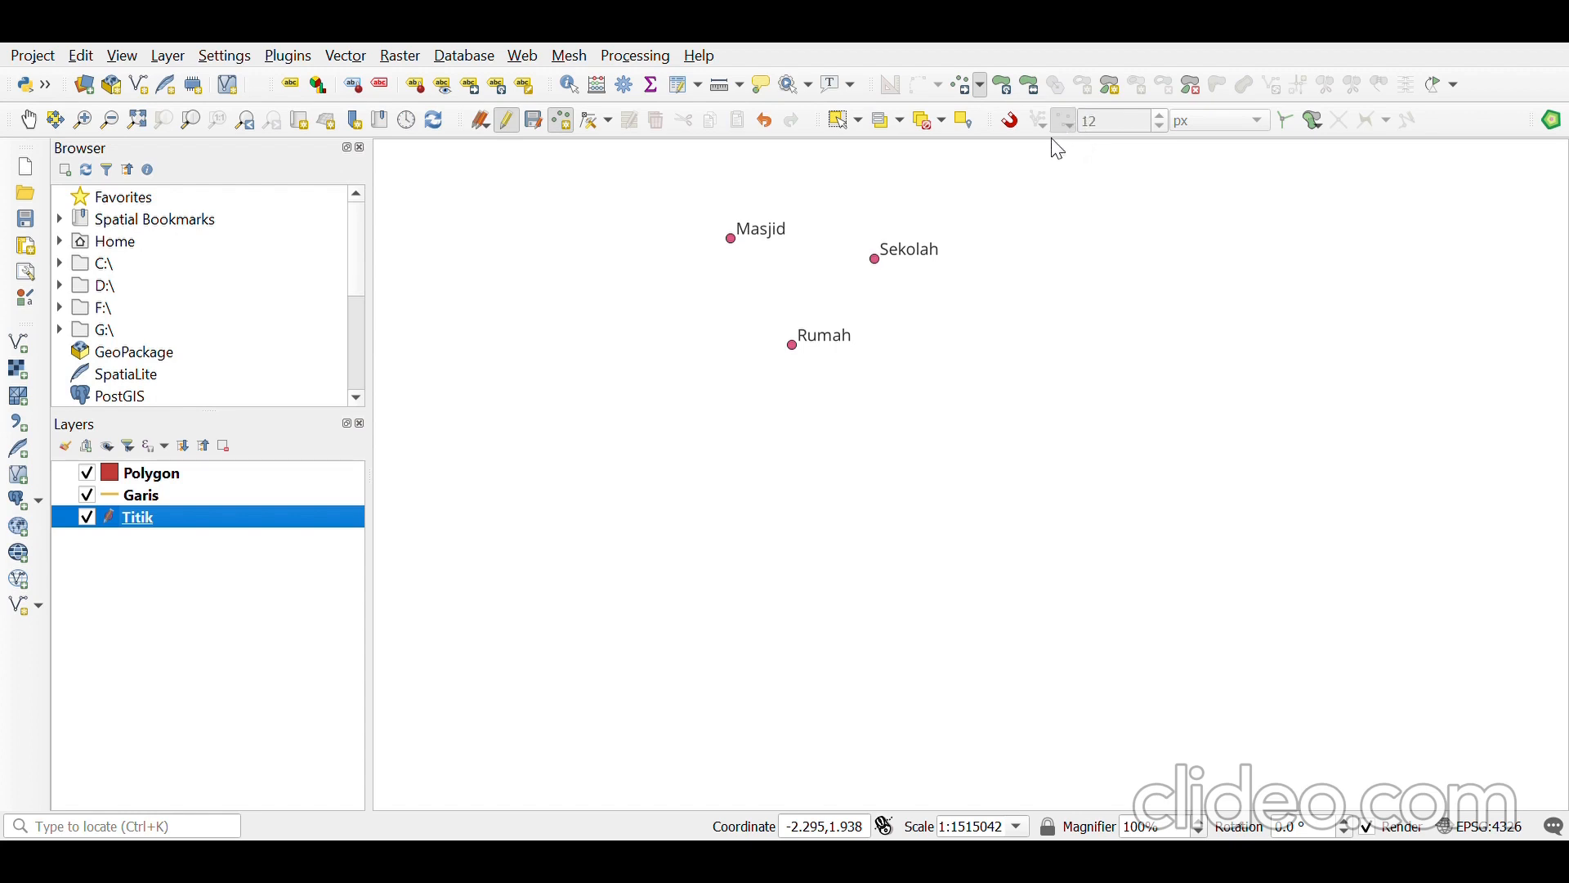
- Copy the Rumah point to the right of Sekolah, and move the original Rumah point to the right of the copy
key("ctrl+period")
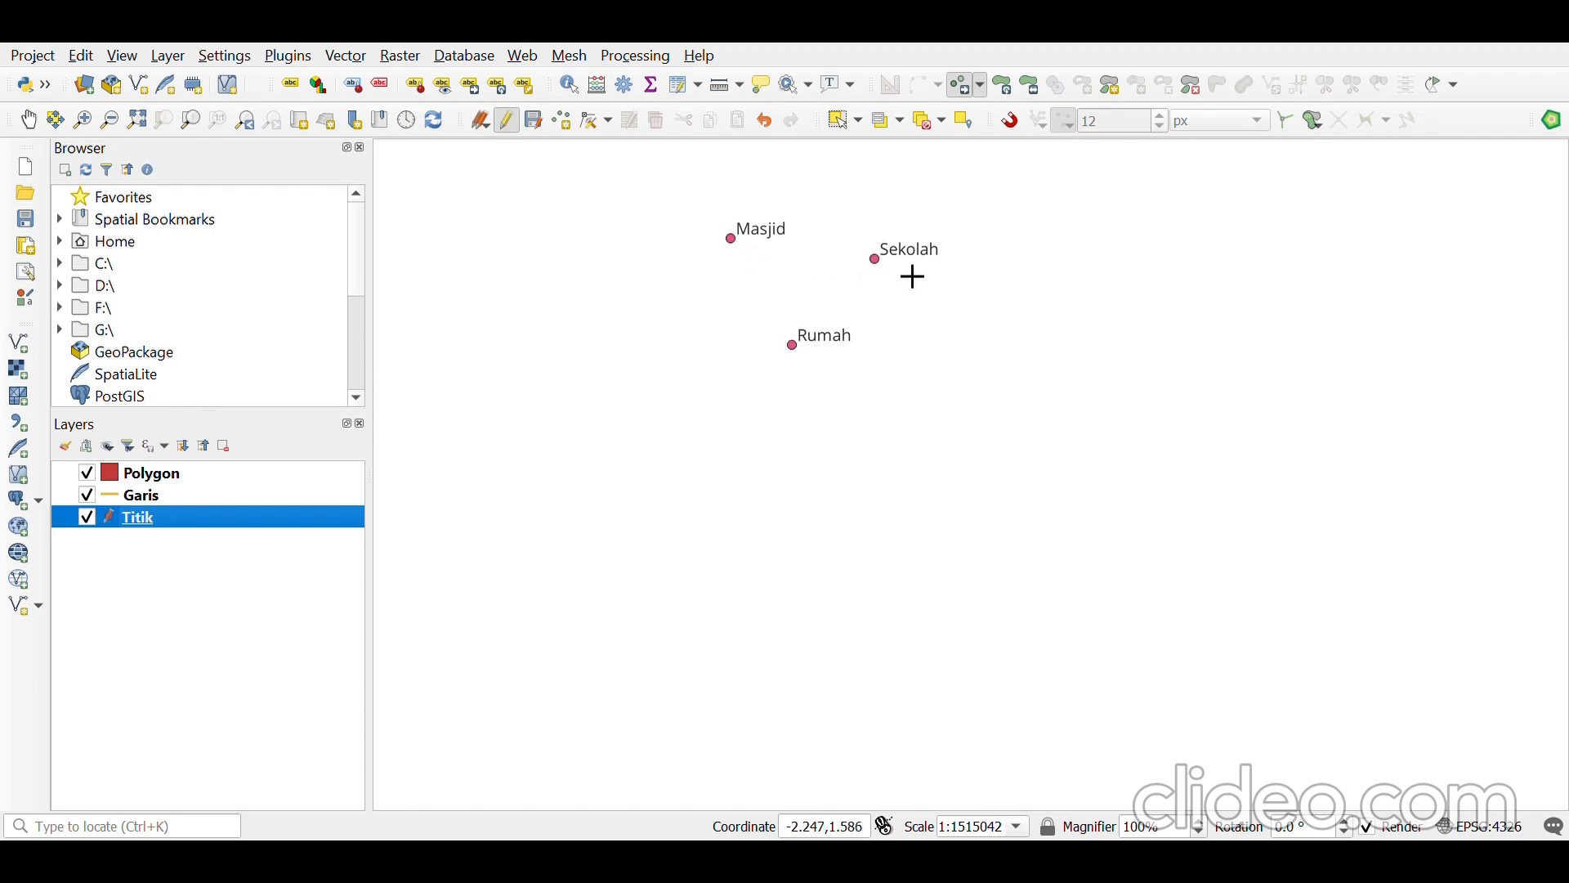
left_click(813, 363)
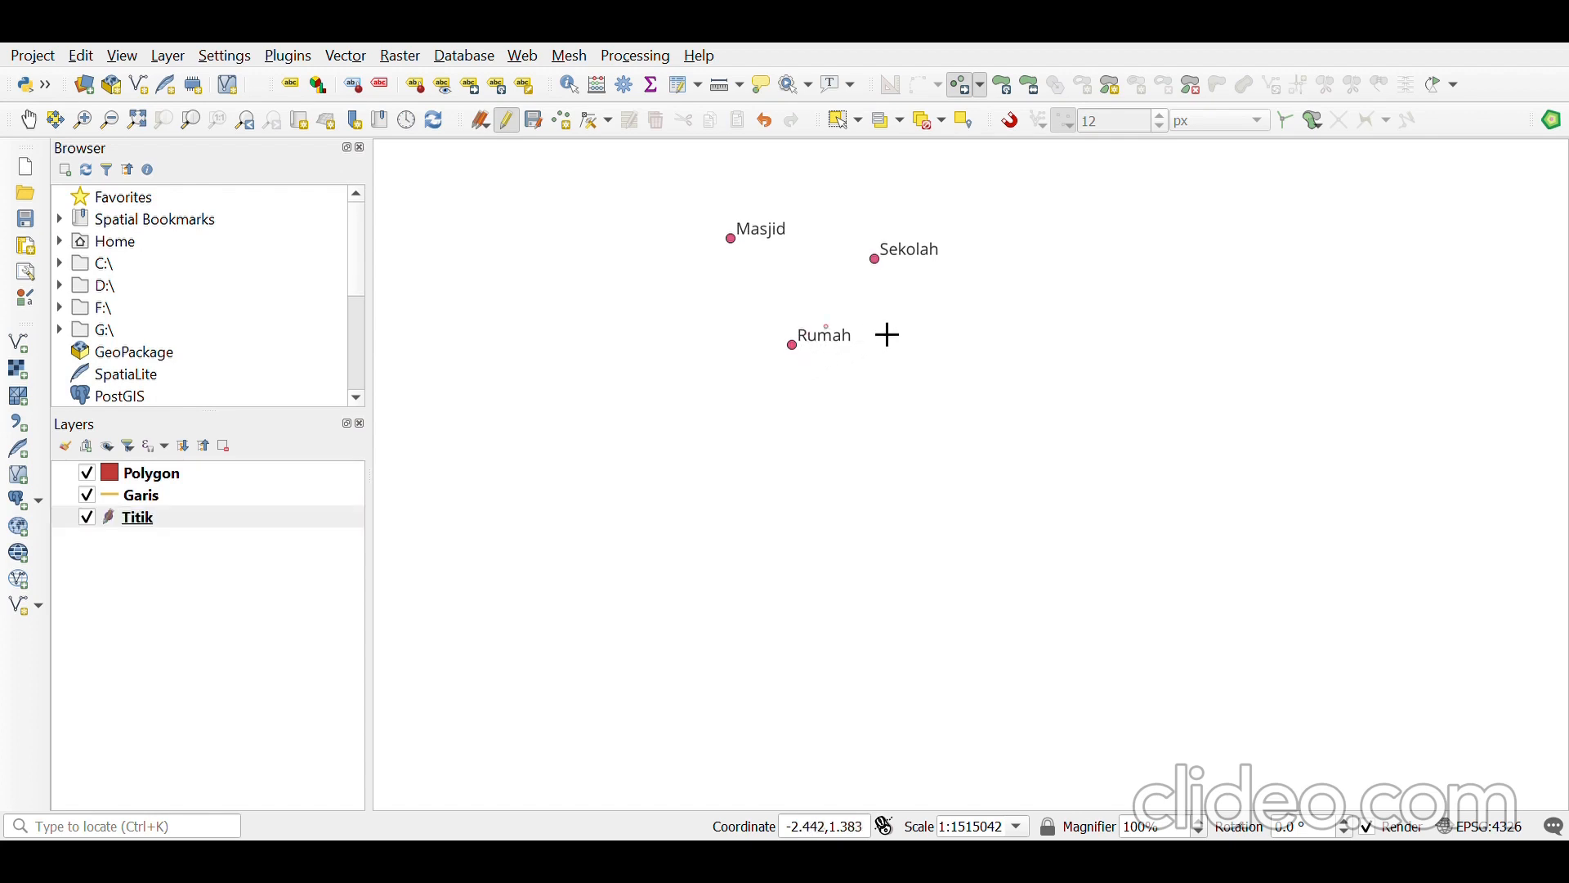
left_click(957, 258)
left_click(811, 361)
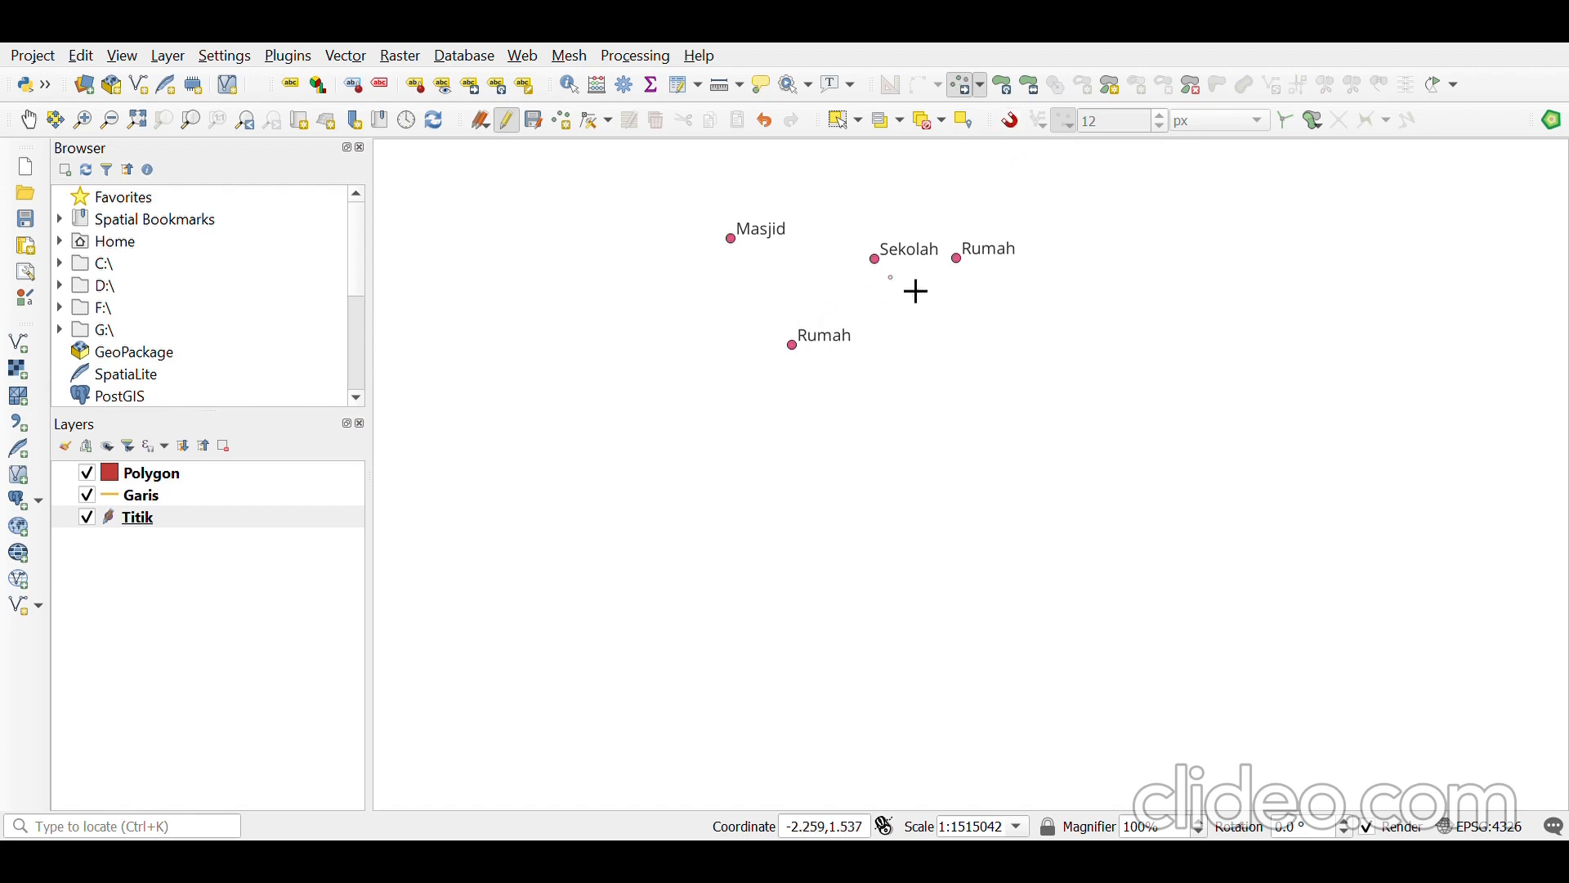
left_click(1070, 273)
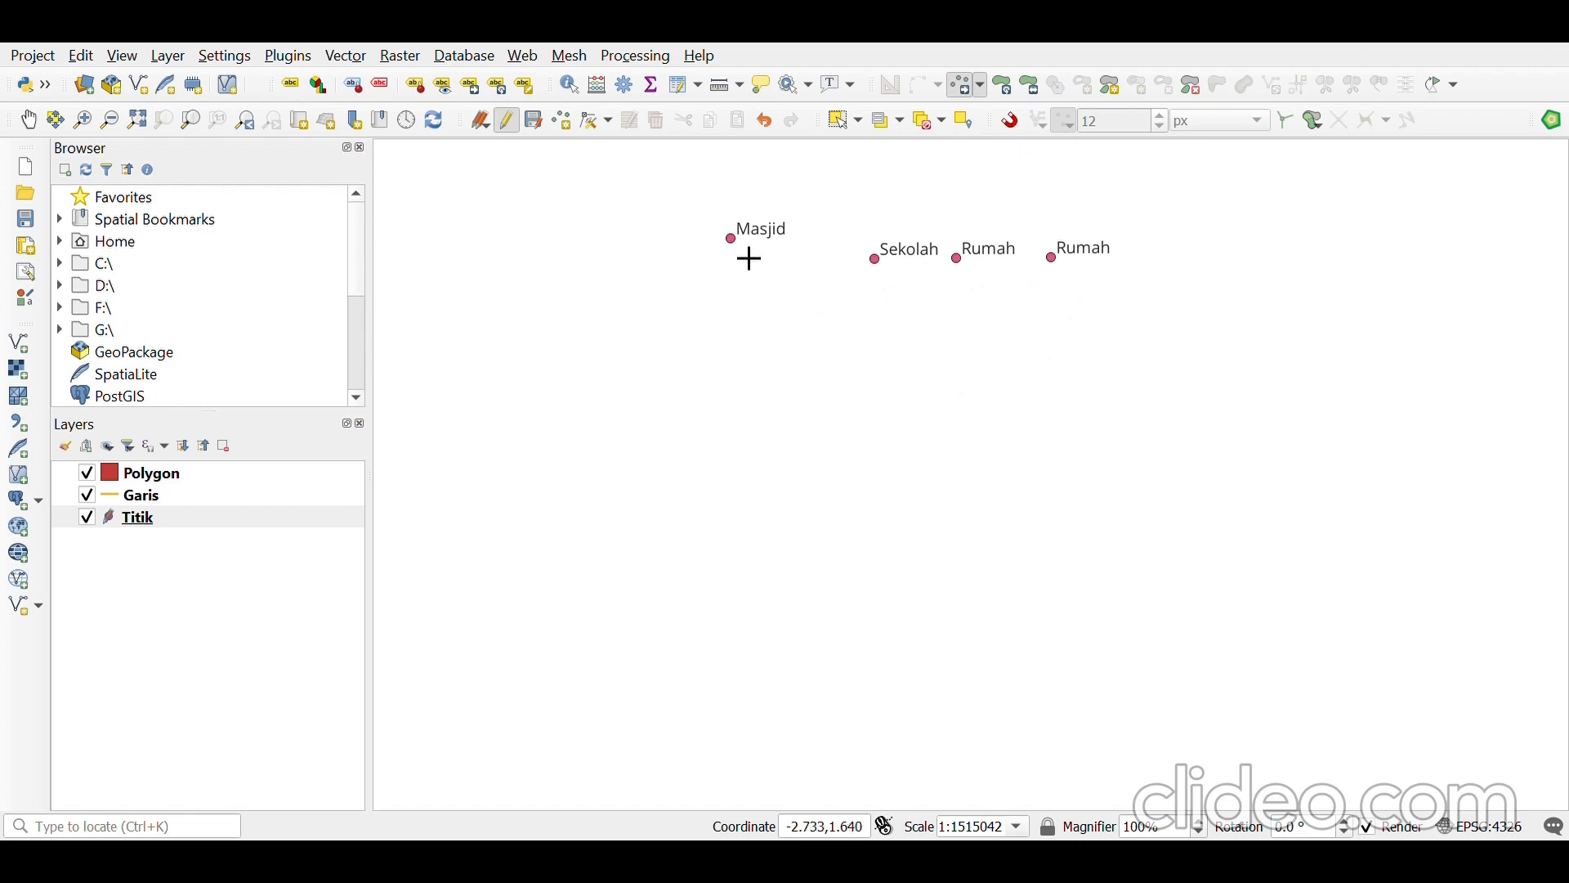
- Move the four points into one horizontal row in the order Masjid, Sekolah, Rumah, Rumah
left_click(748, 259)
left_click(539, 387)
left_click(615, 385)
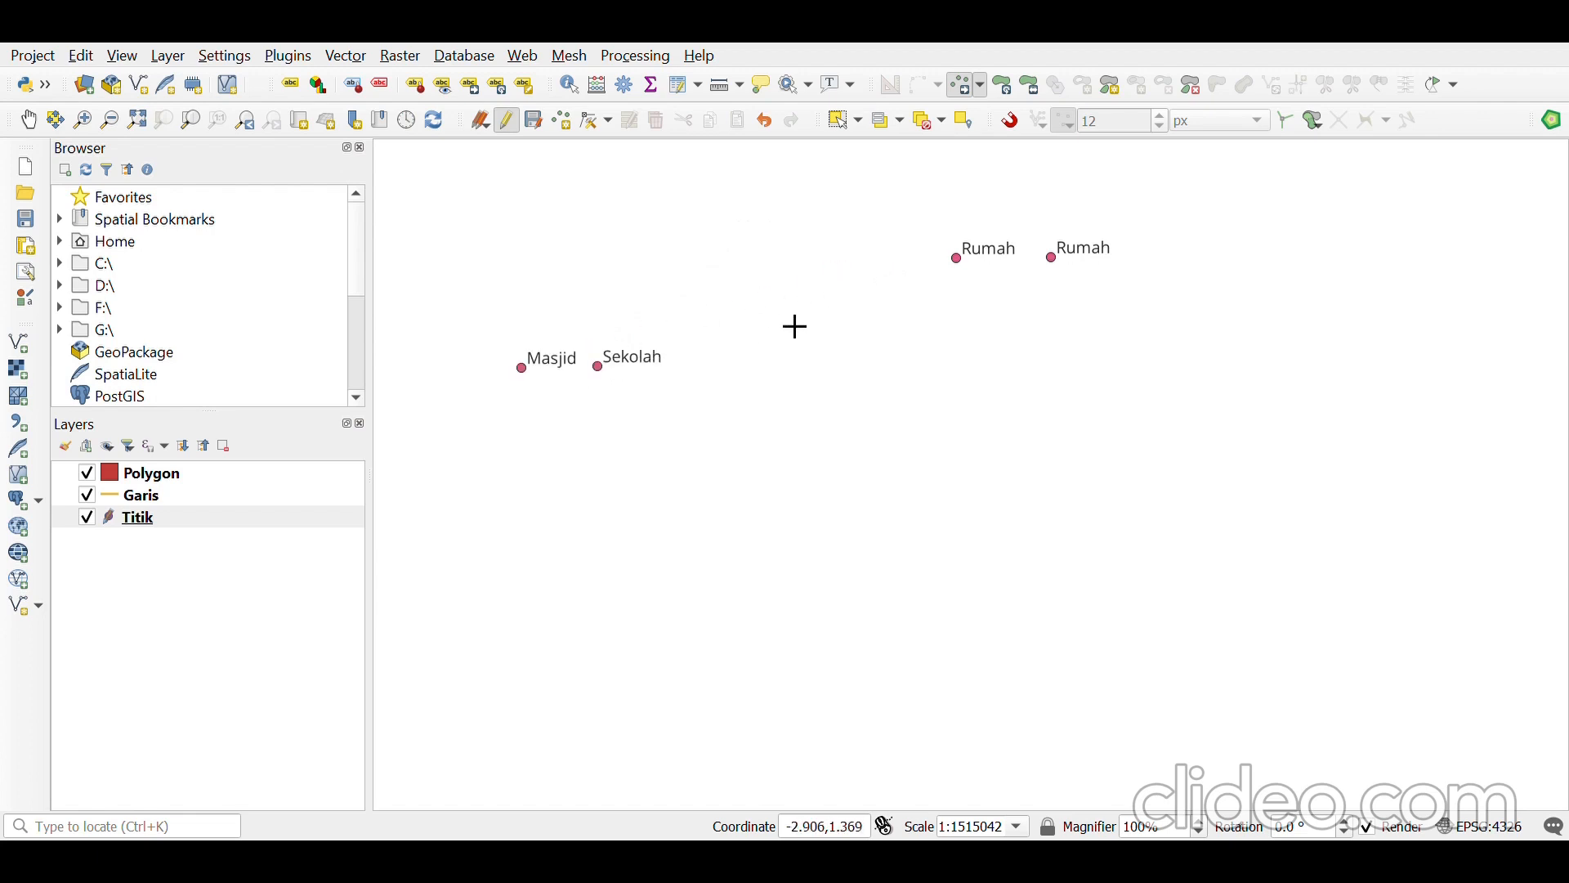
left_click(974, 277)
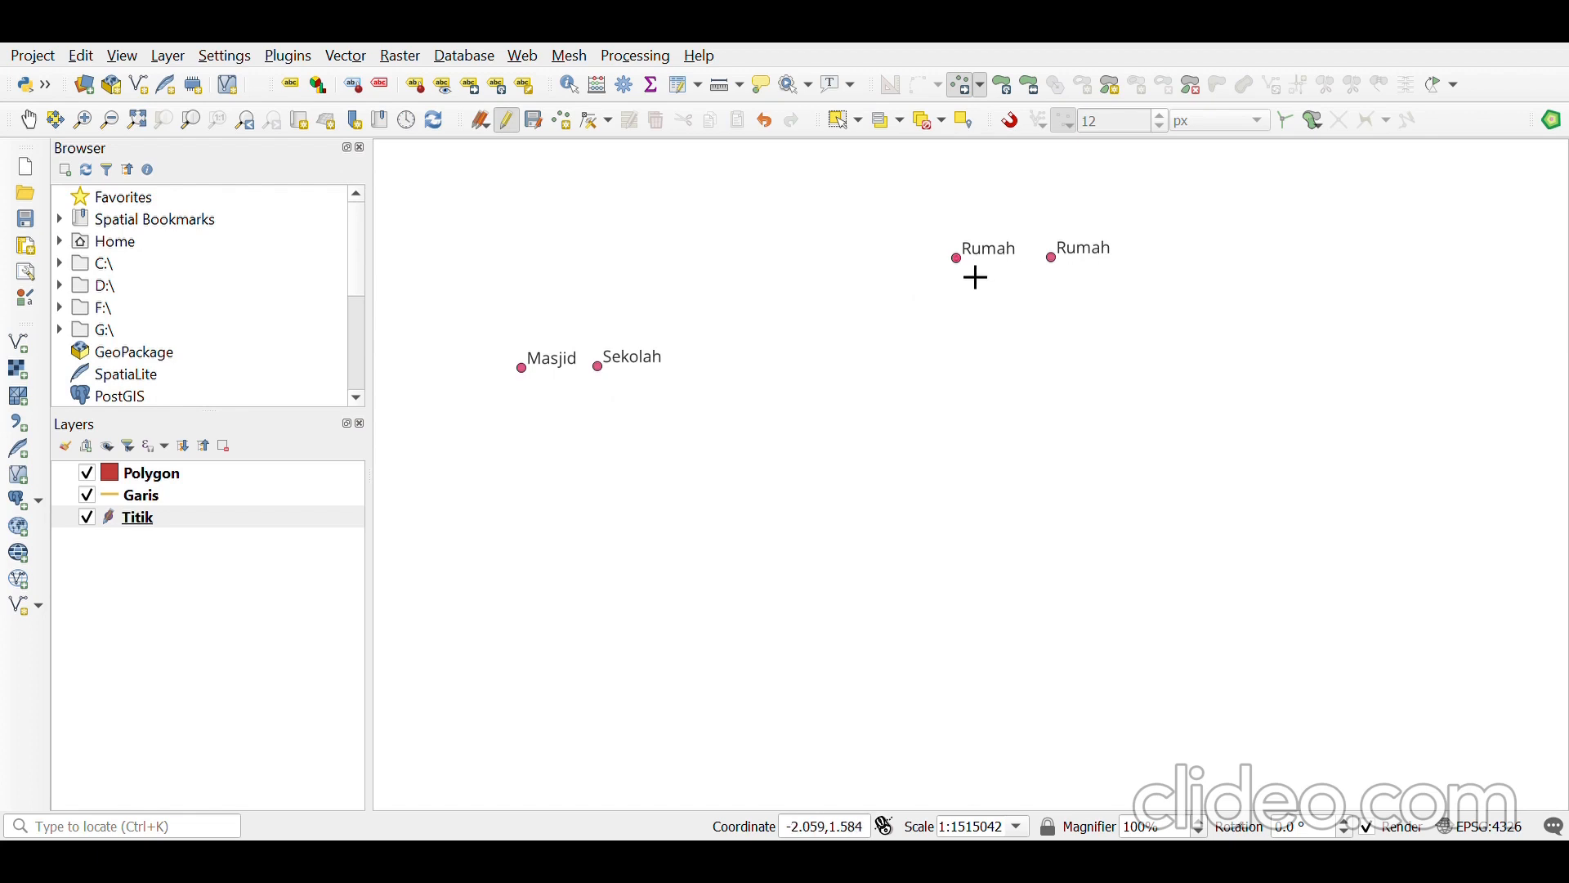
left_click(702, 386)
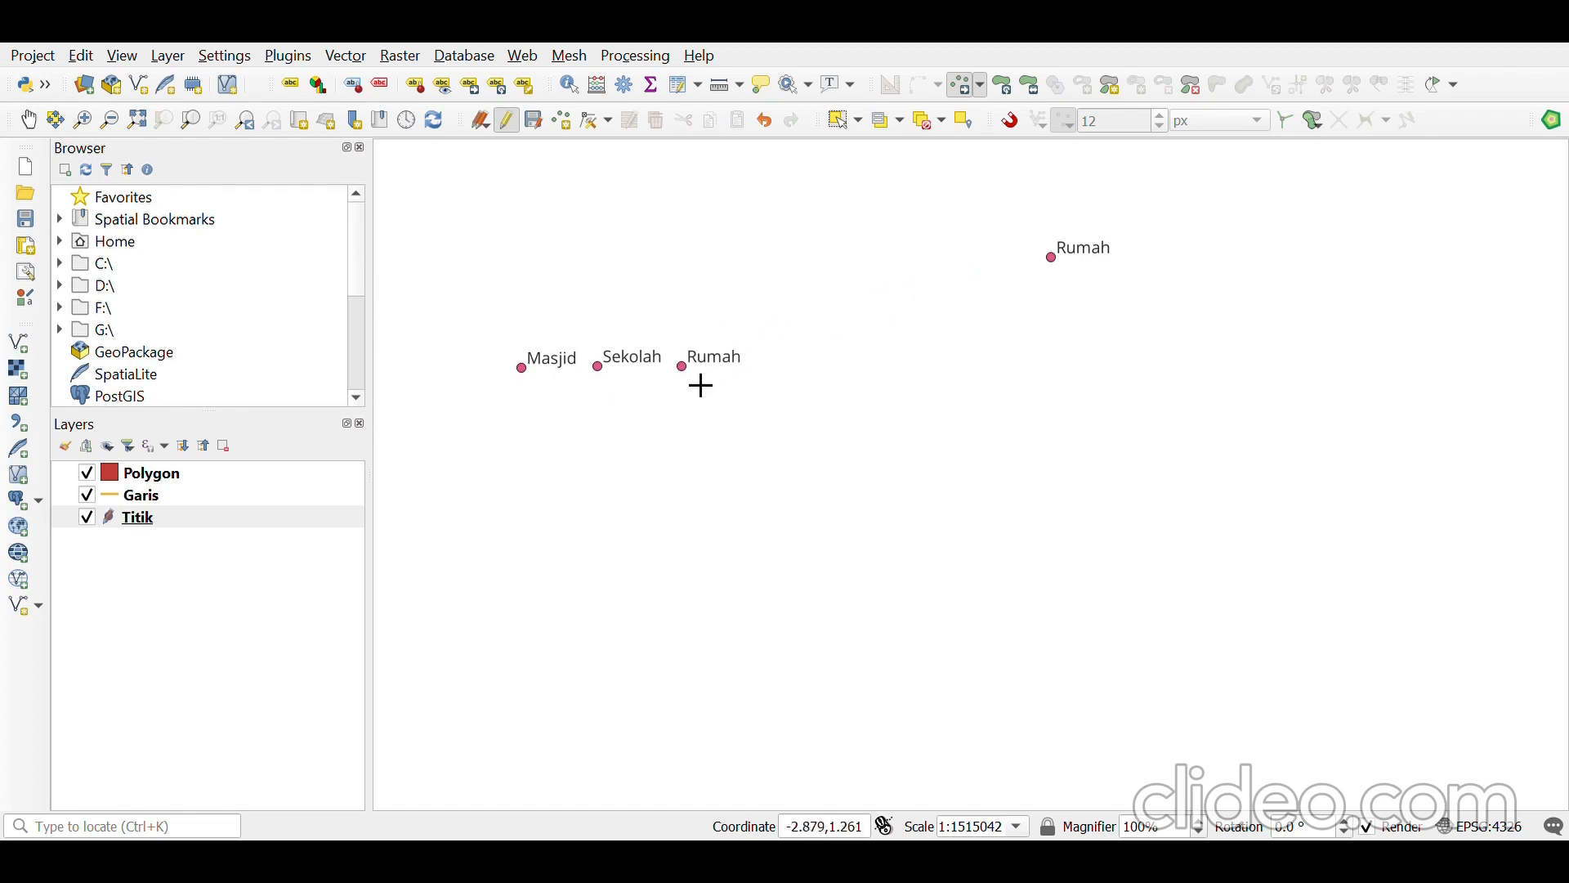
left_click(1073, 276)
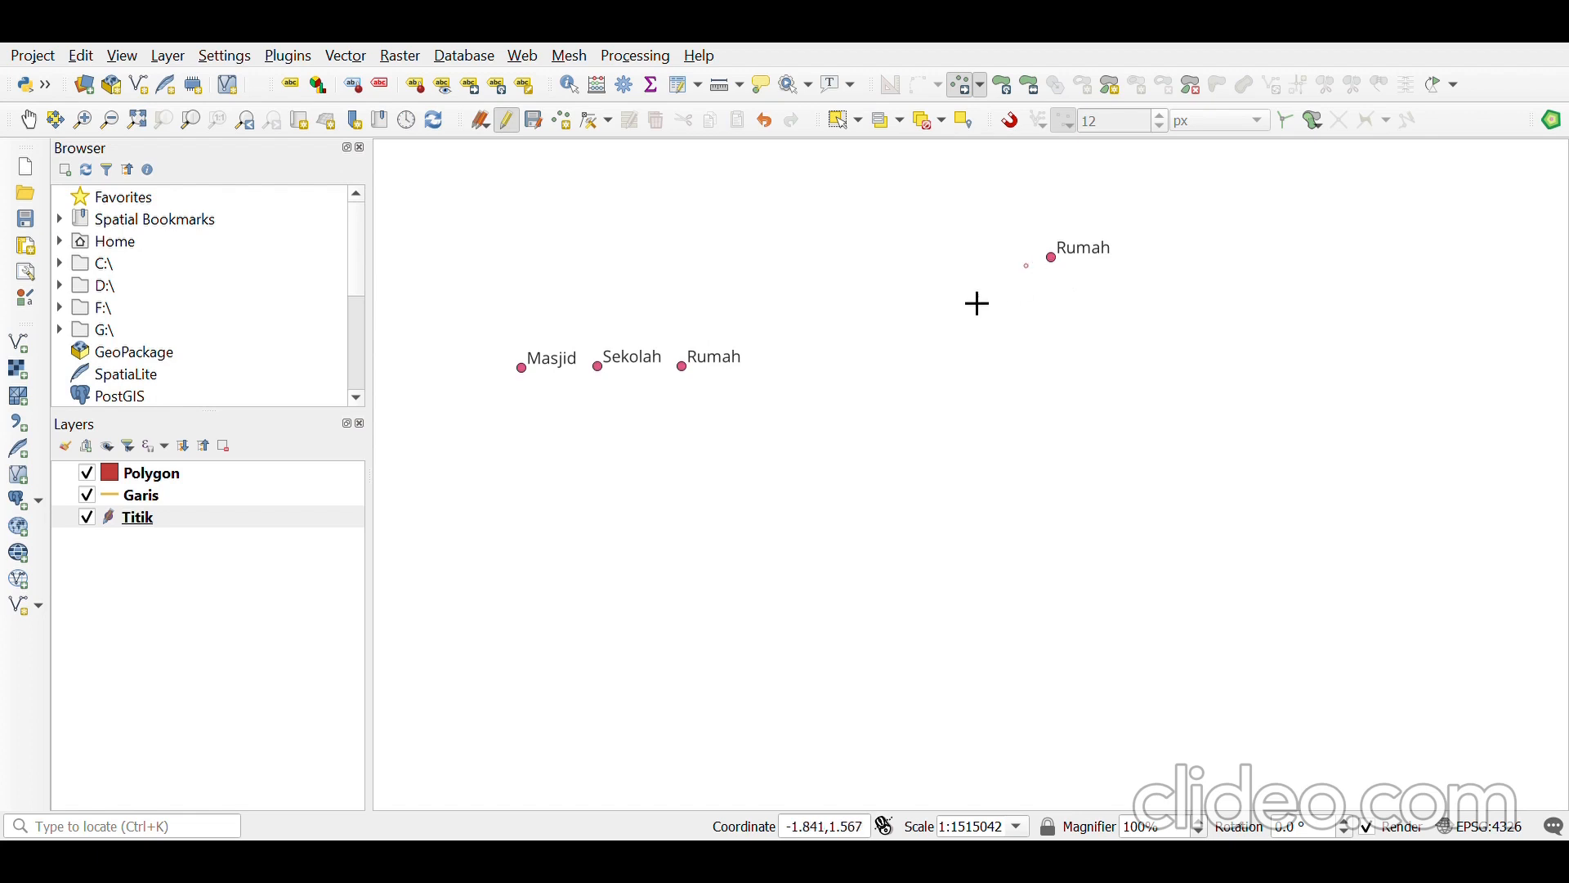
left_click(785, 385)
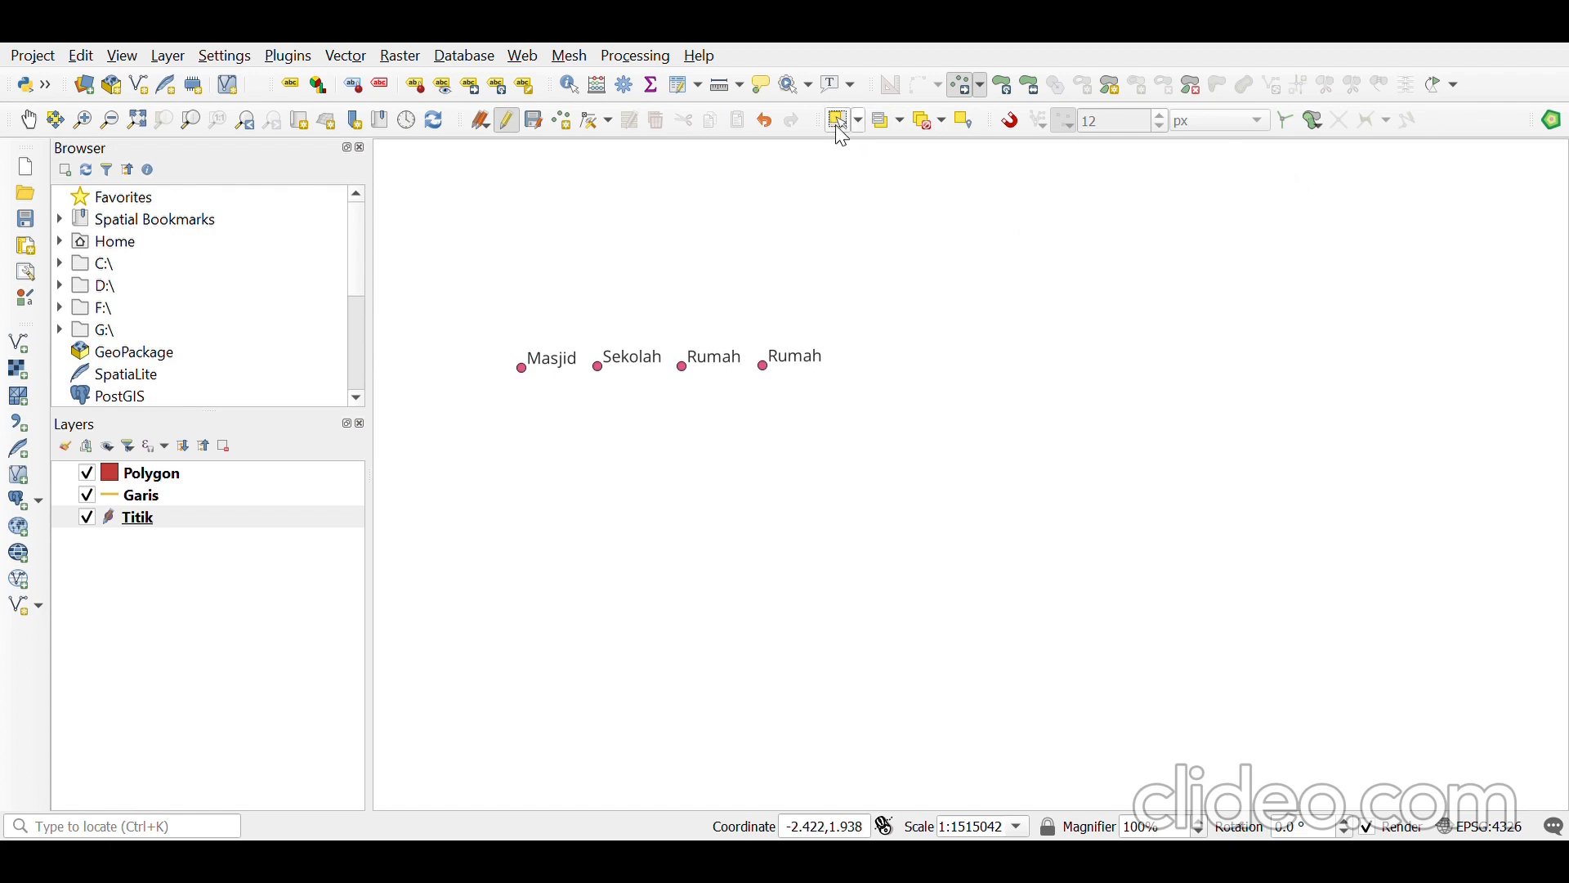
- Select only the rightmost duplicate Rumah point and delete it from the Titik layer
left_click(838, 124)
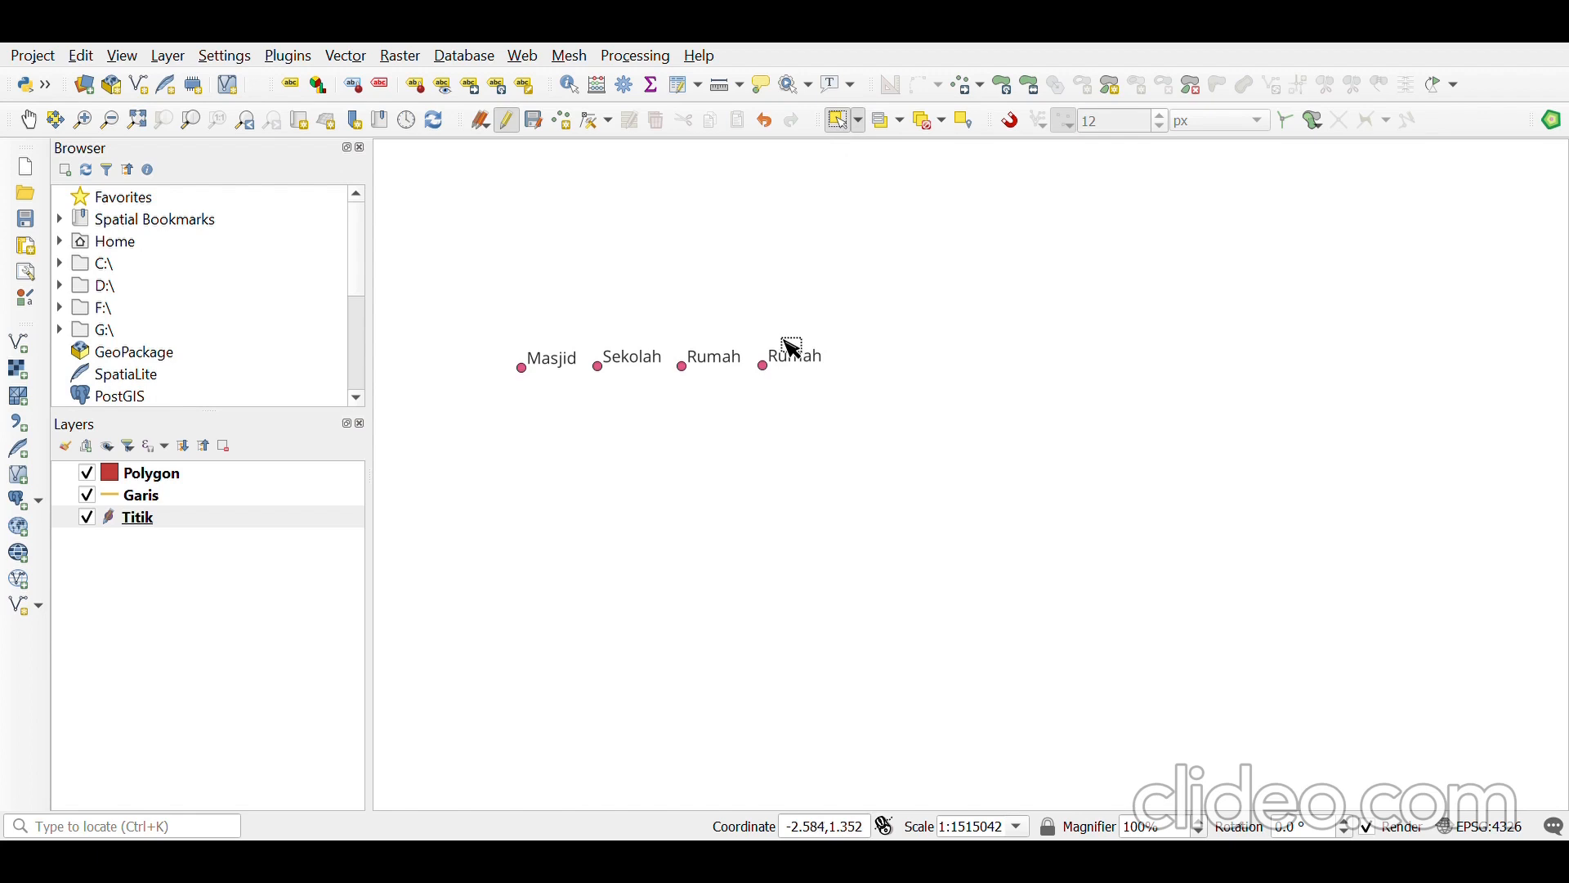
left_click_drag(870, 404, 740, 313)
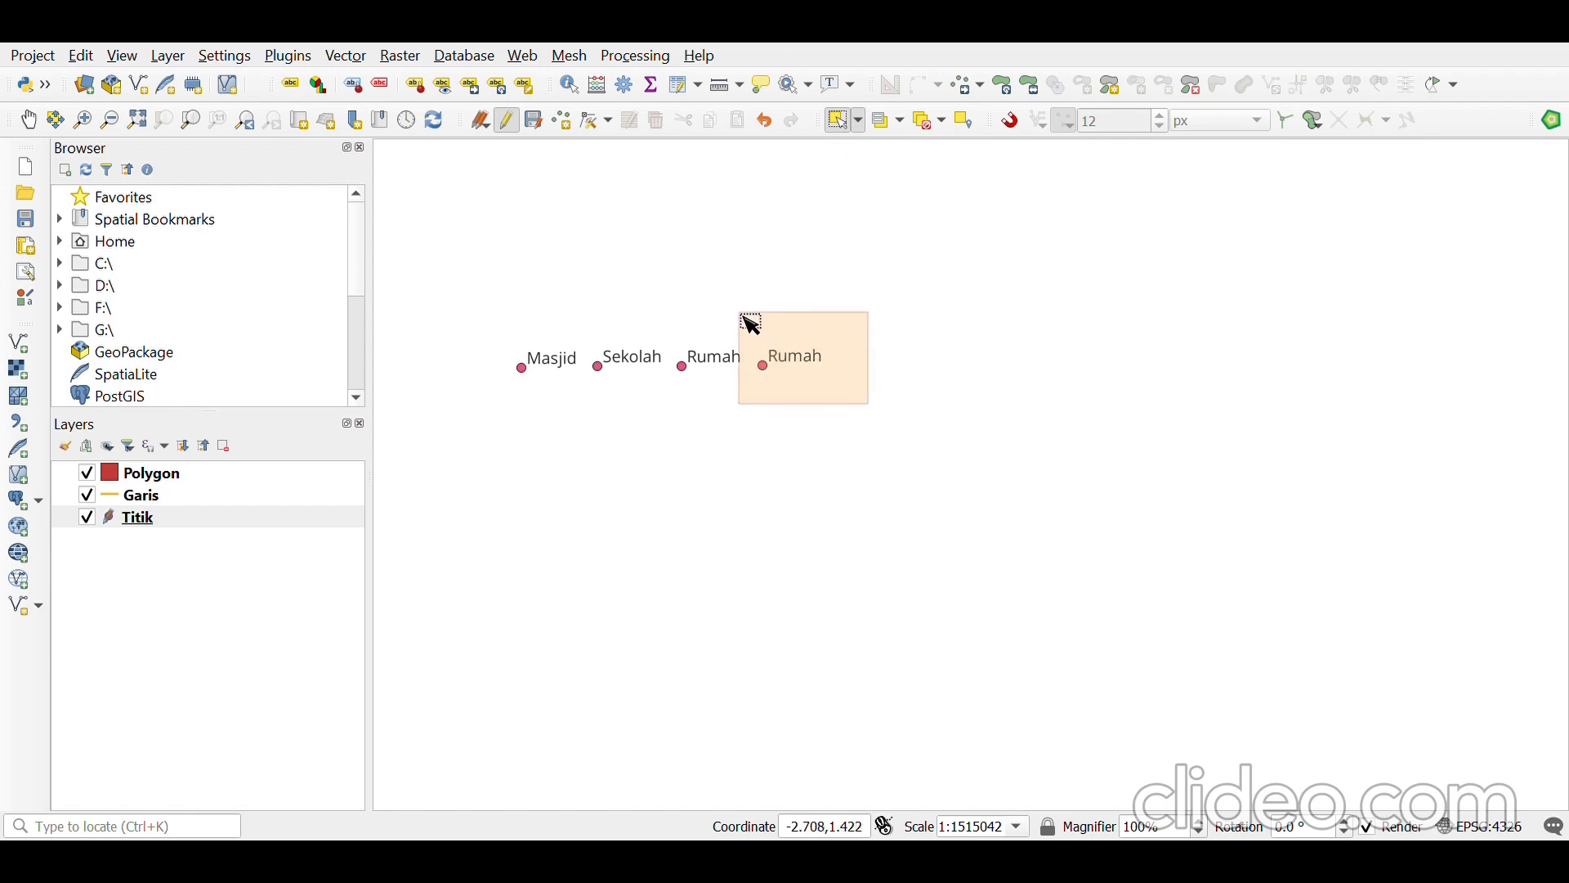
left_click_drag(741, 314, 741, 314)
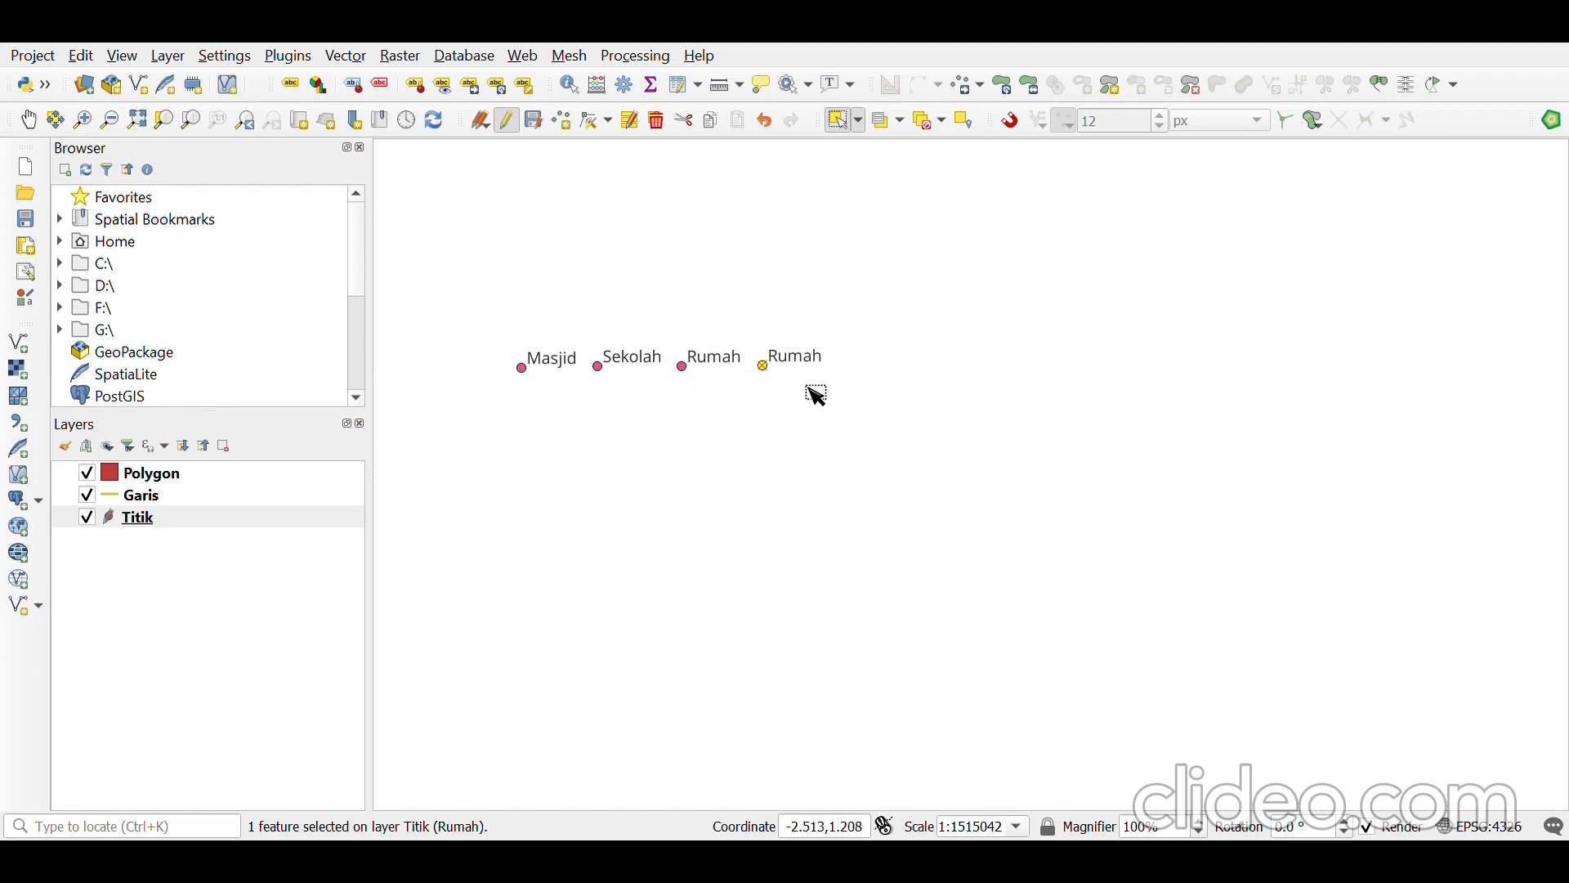
left_click_drag(870, 396, 750, 296)
left_click_drag(864, 416, 666, 308)
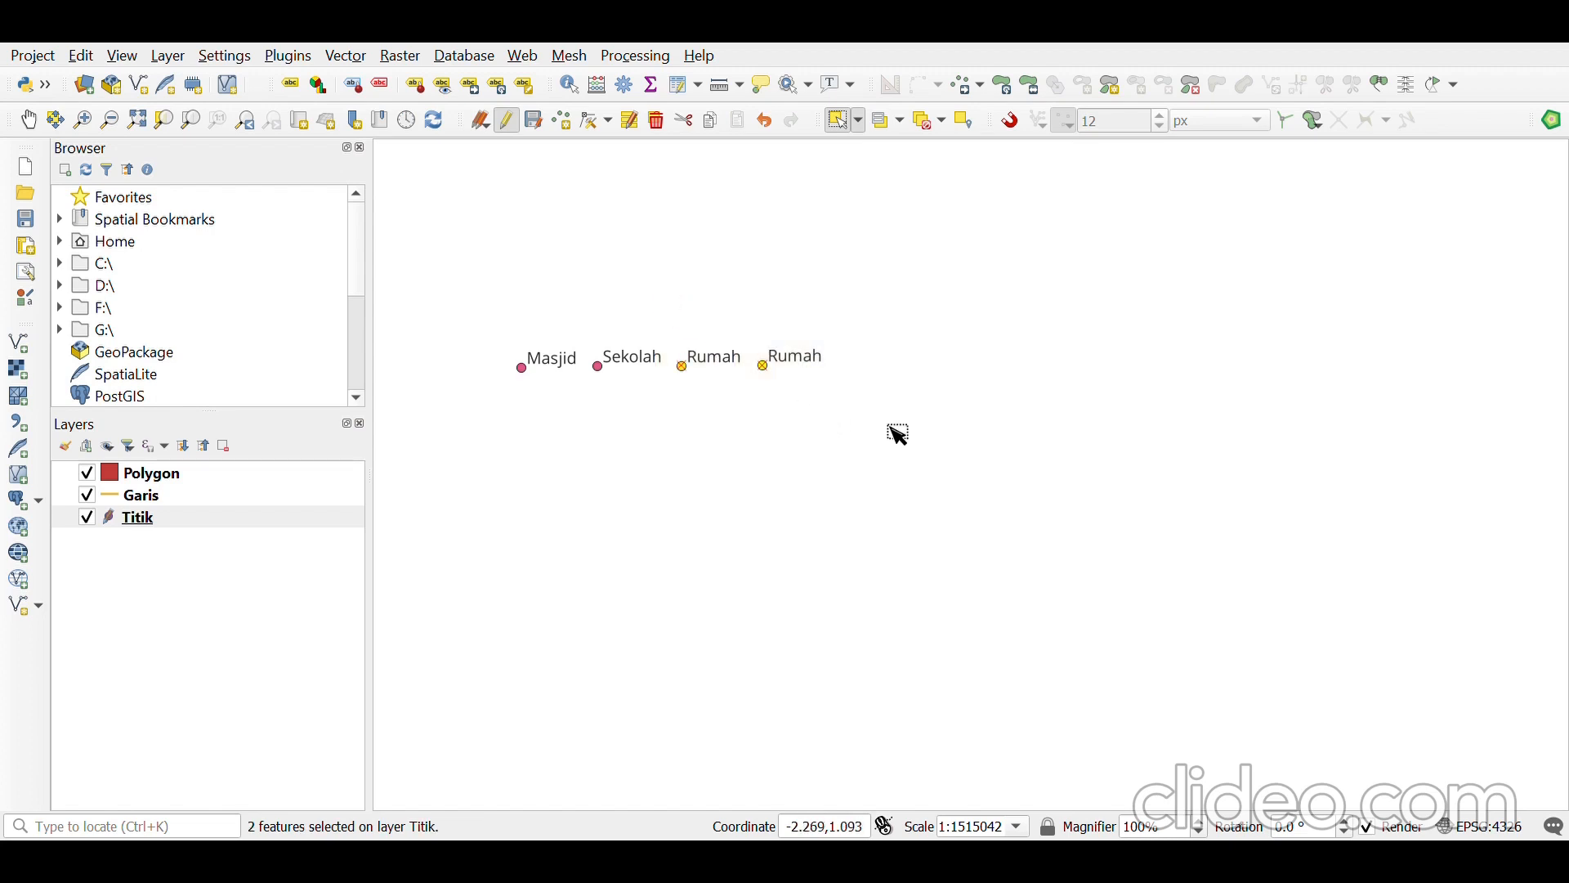
left_click_drag(888, 423, 747, 295)
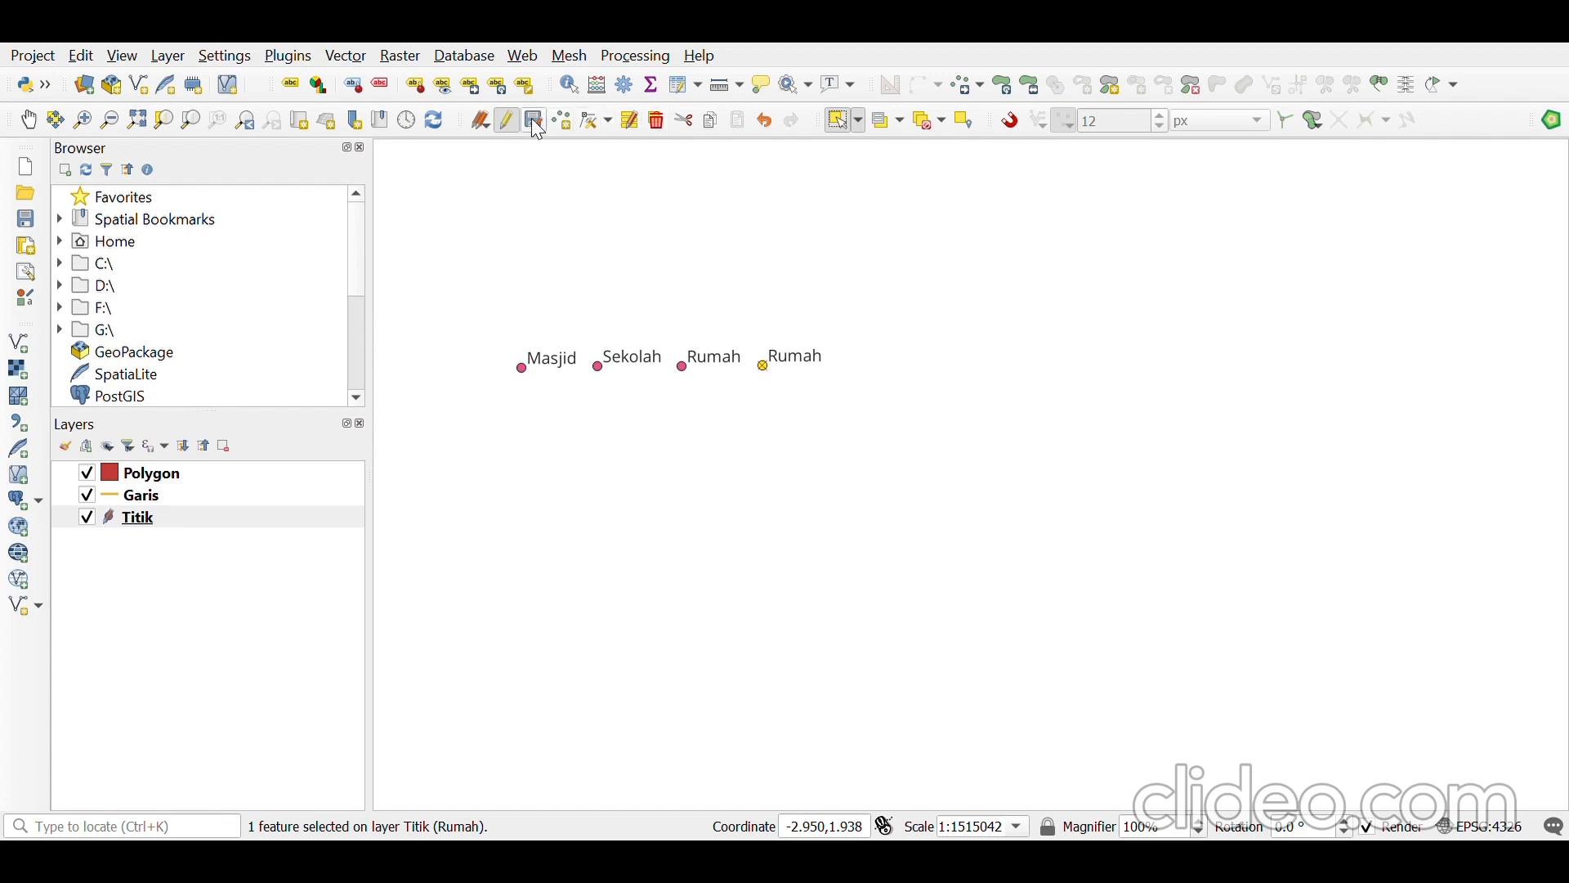
left_click(661, 129)
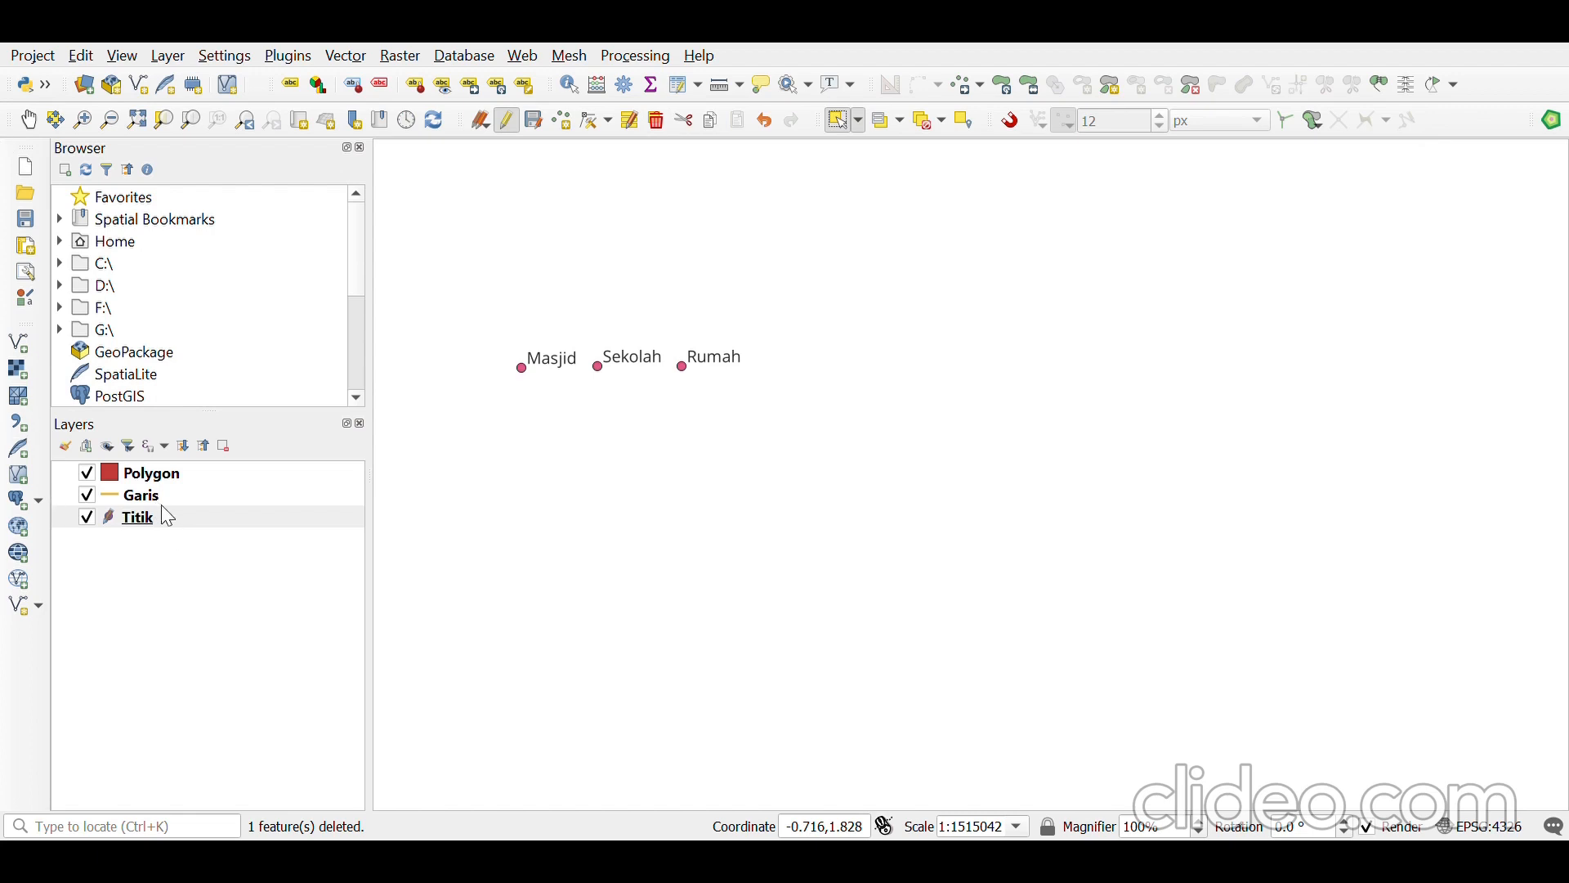
- Save the edits of the Titik layer and end its editing session
left_click(536, 126)
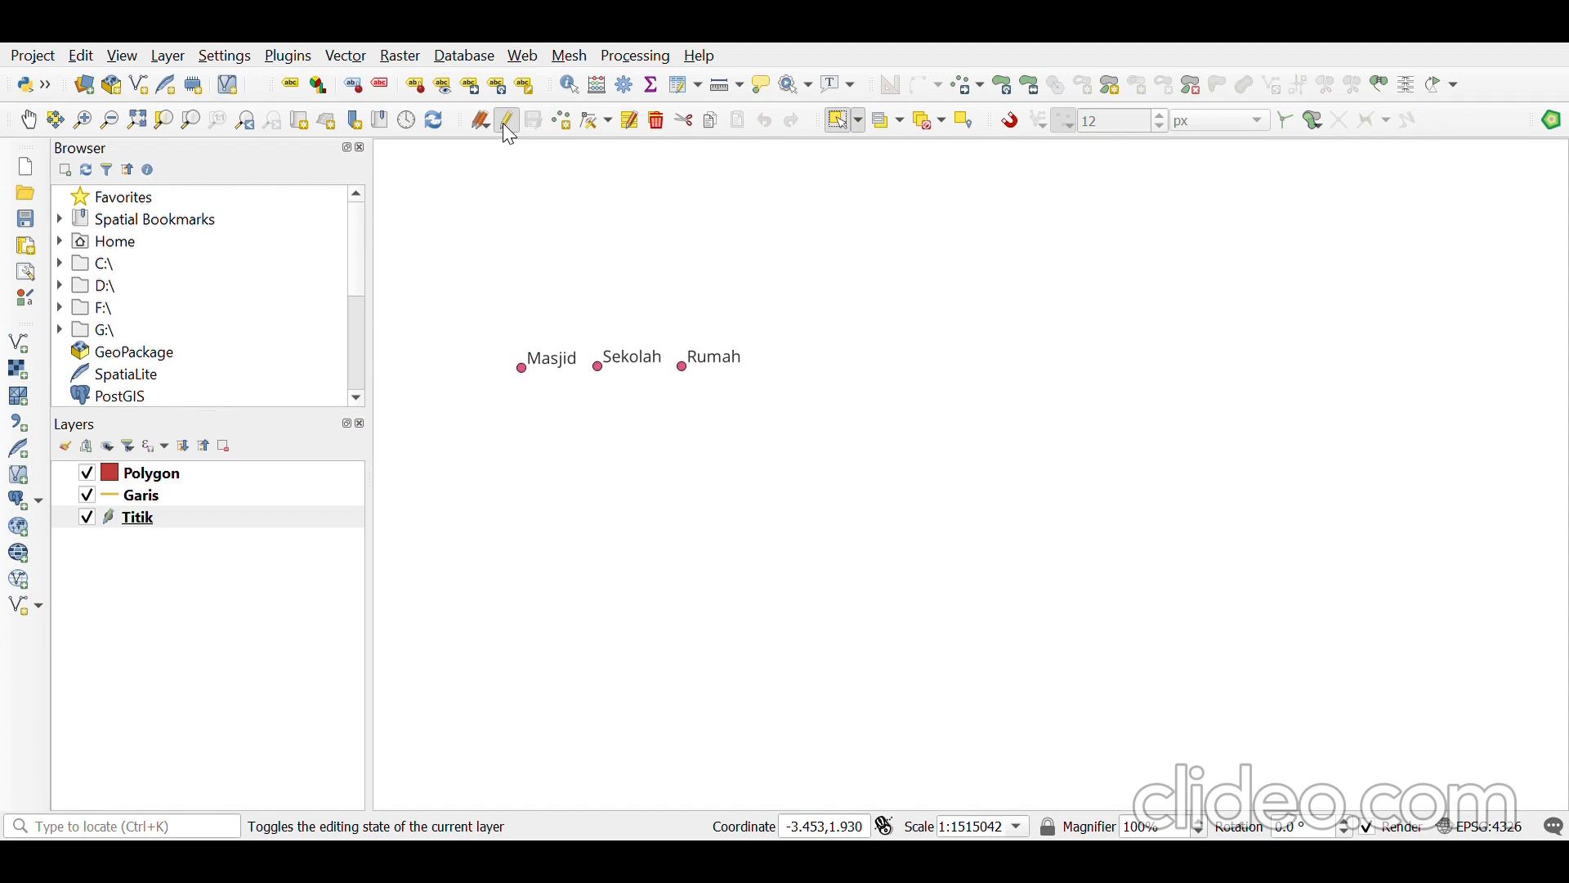
left_click(507, 124)
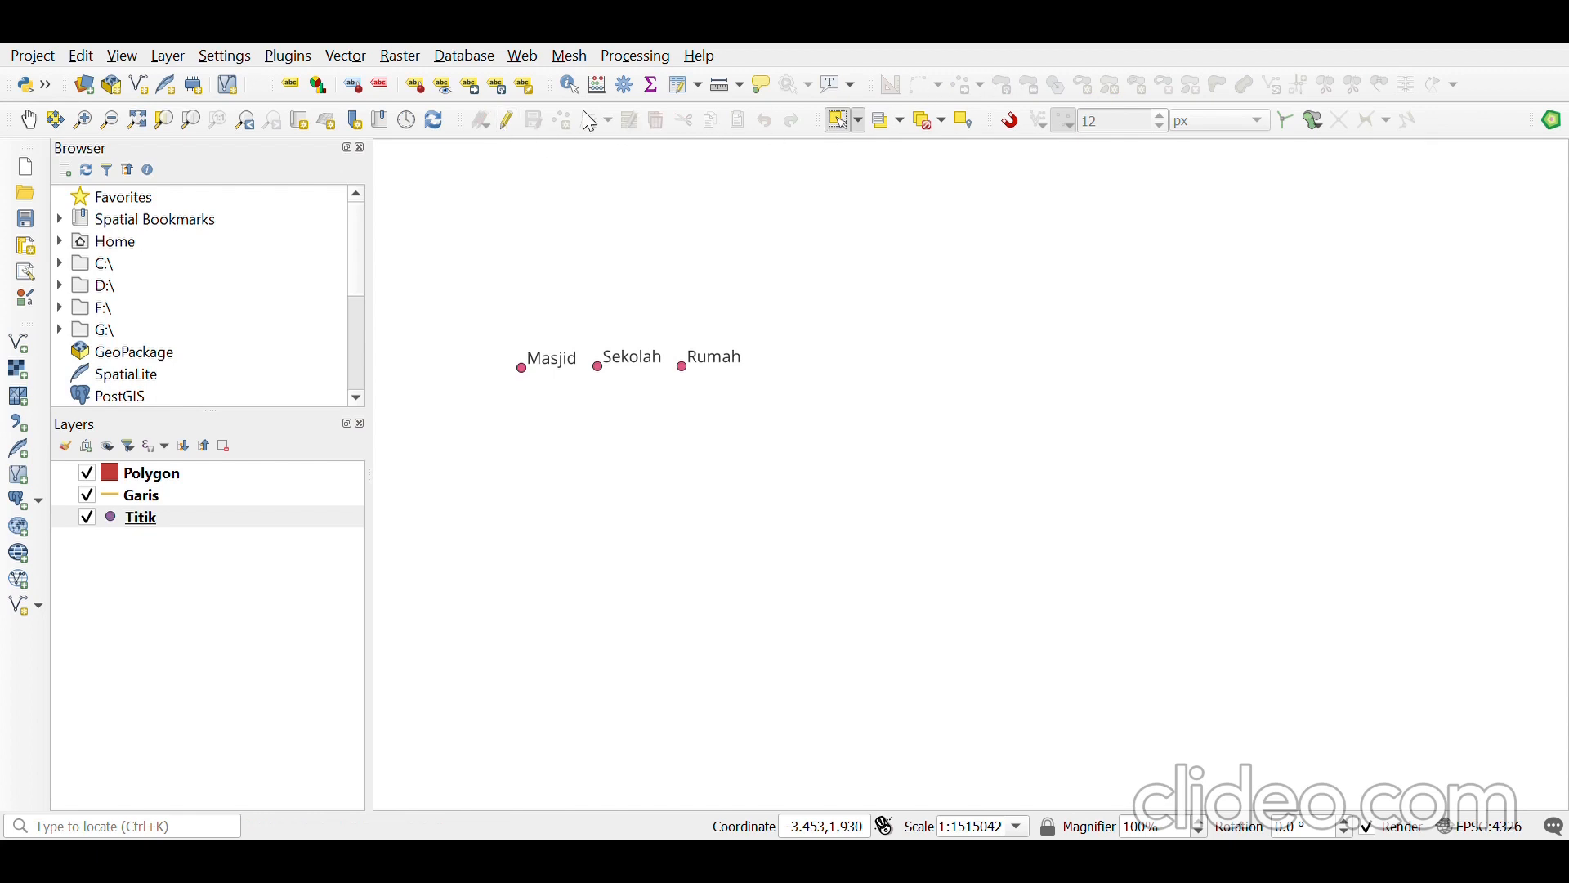
left_click_drag(487, 291, 794, 470)
left_click(691, 370)
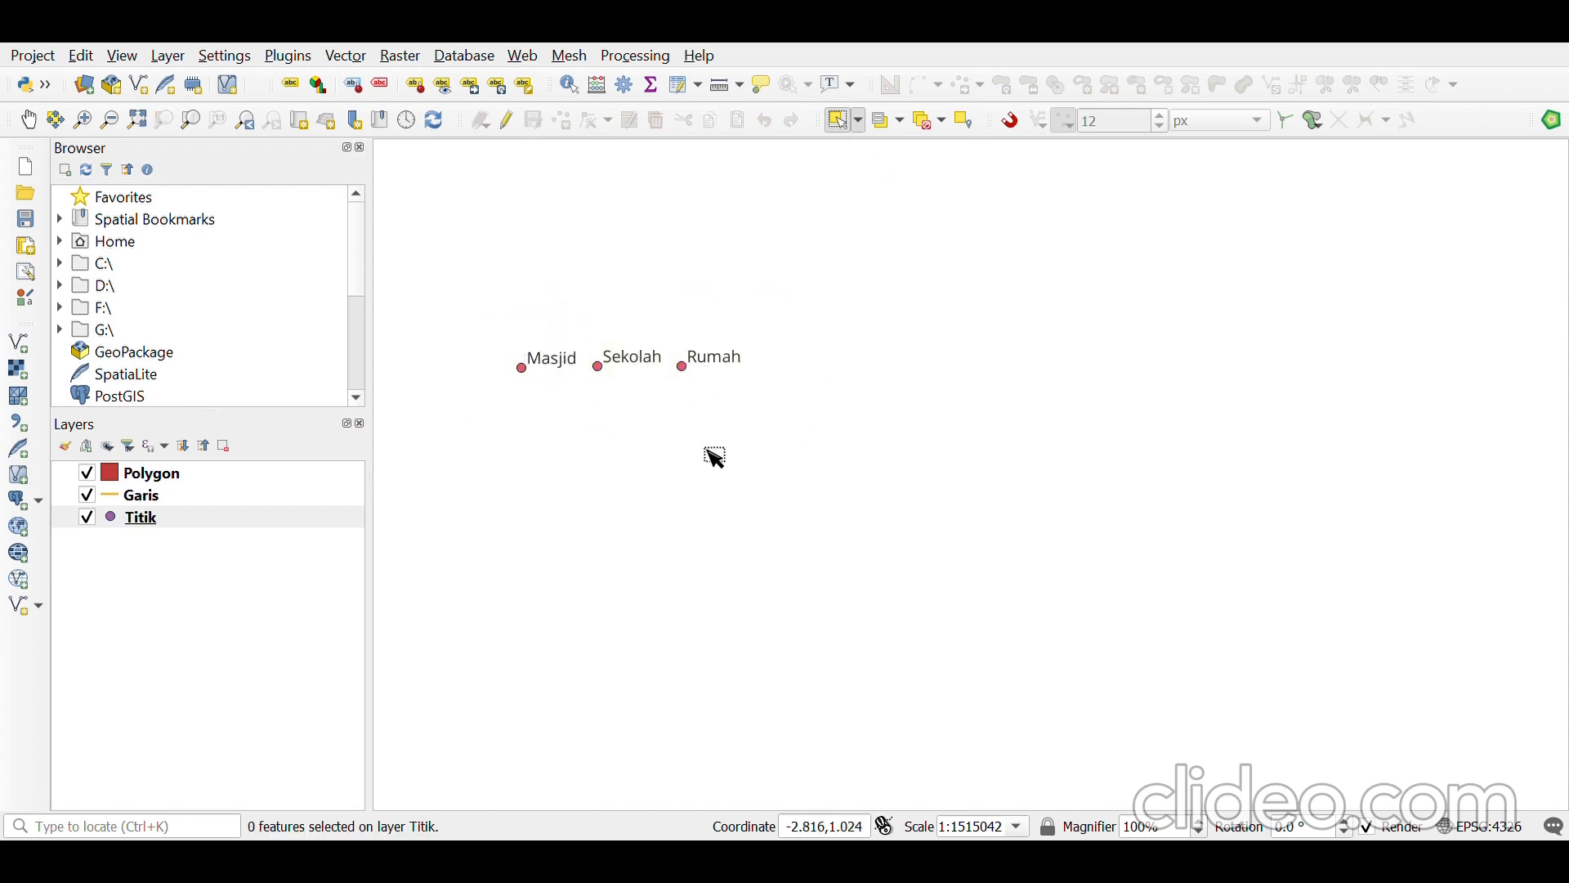
left_click(143, 520)
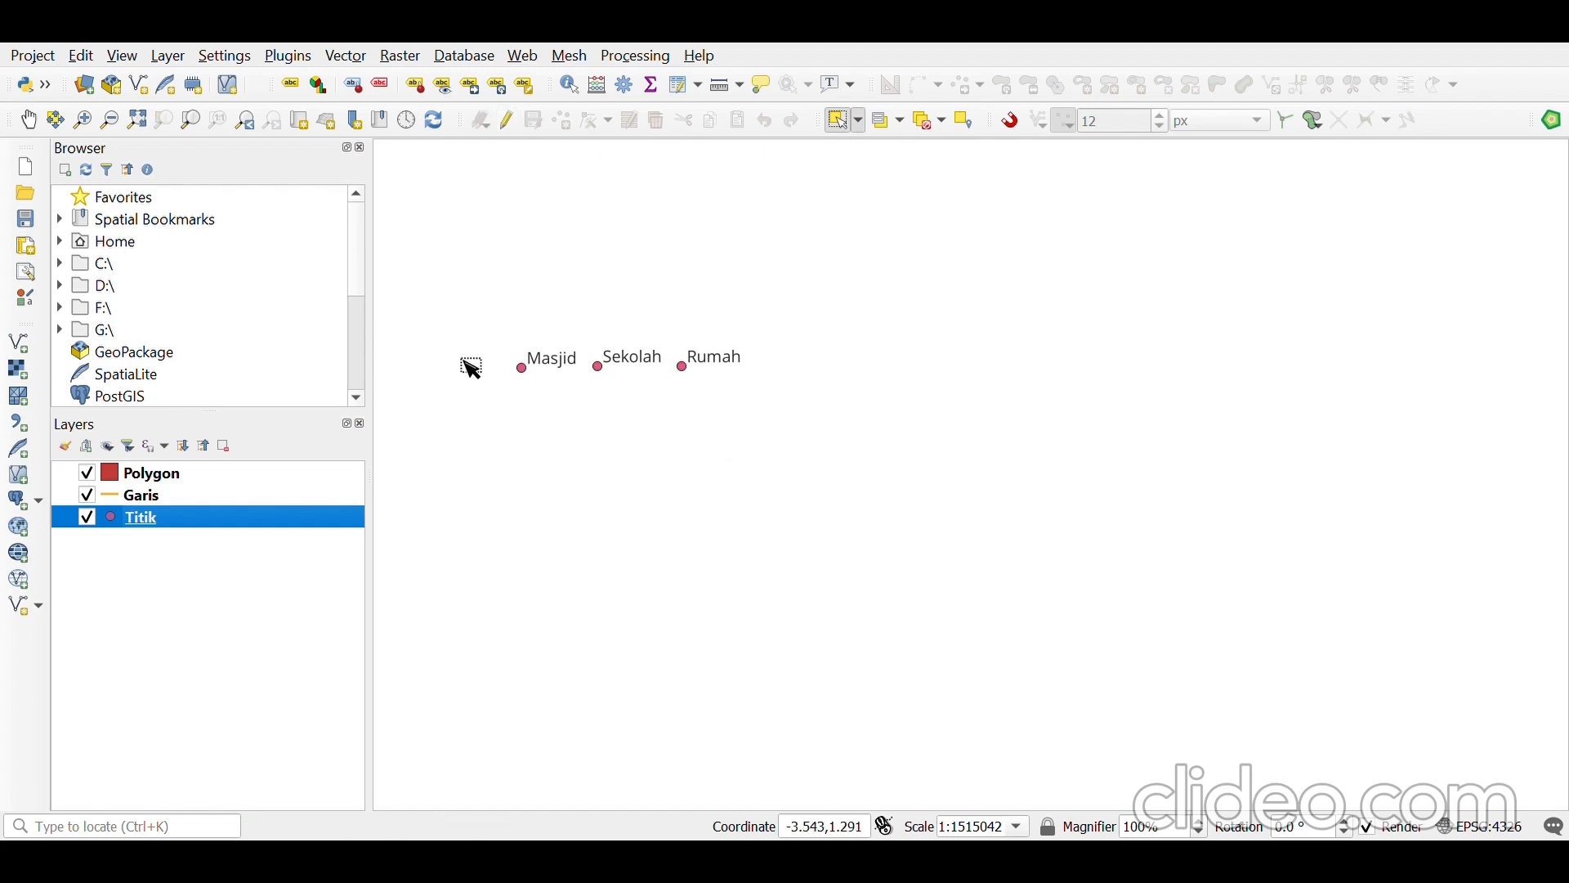
- Start editing the Garis layer, digitize a long straight horizontal line above and right of the points, and name it Fatmawati
left_click(180, 505)
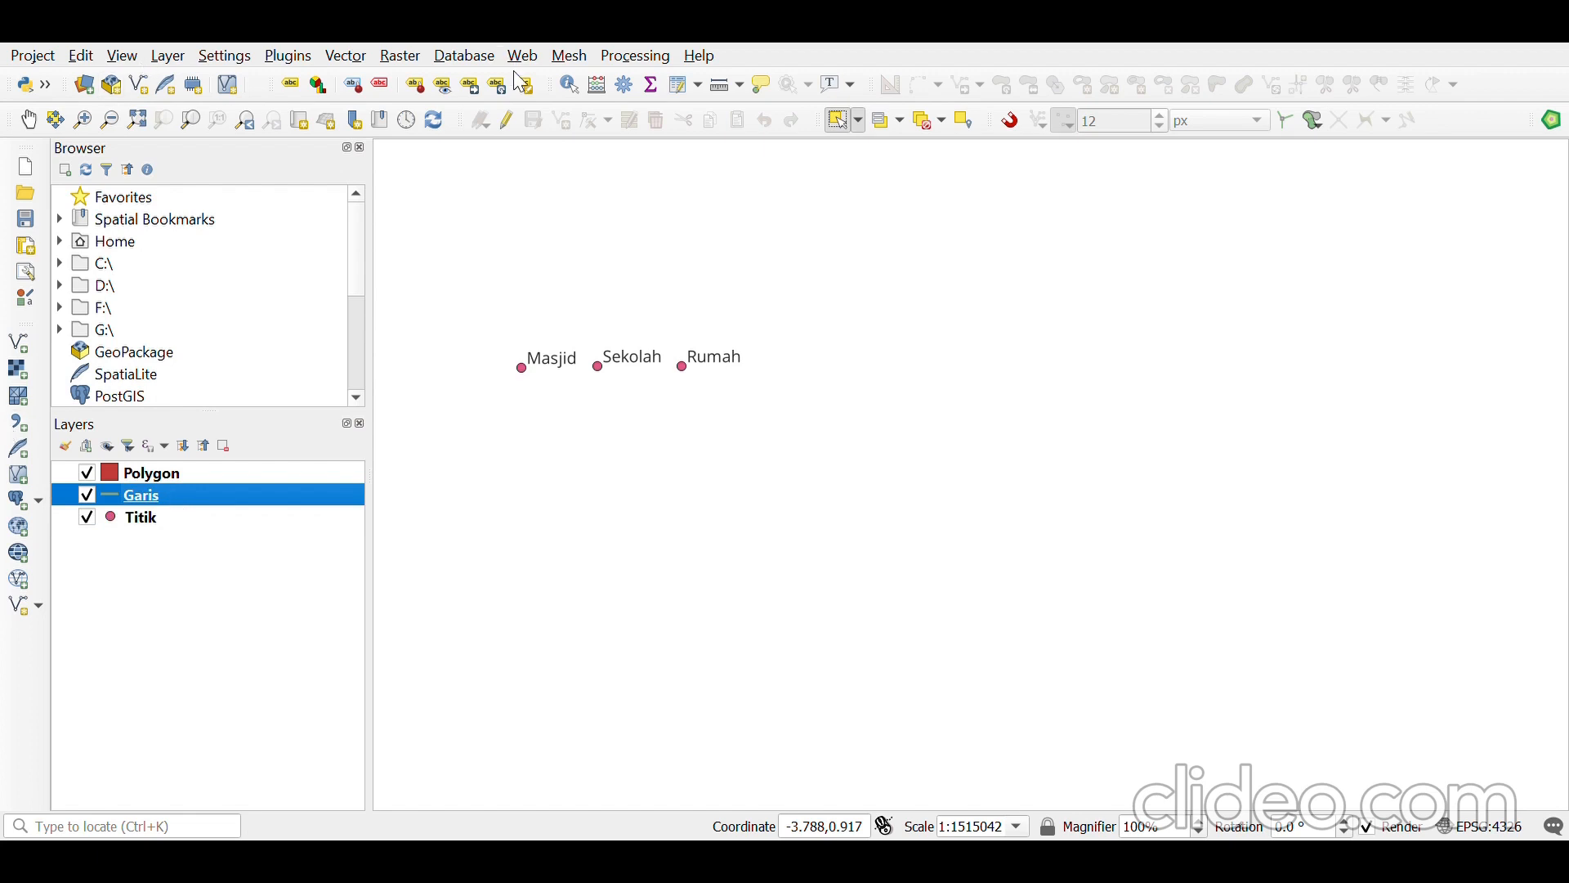
left_click(508, 127)
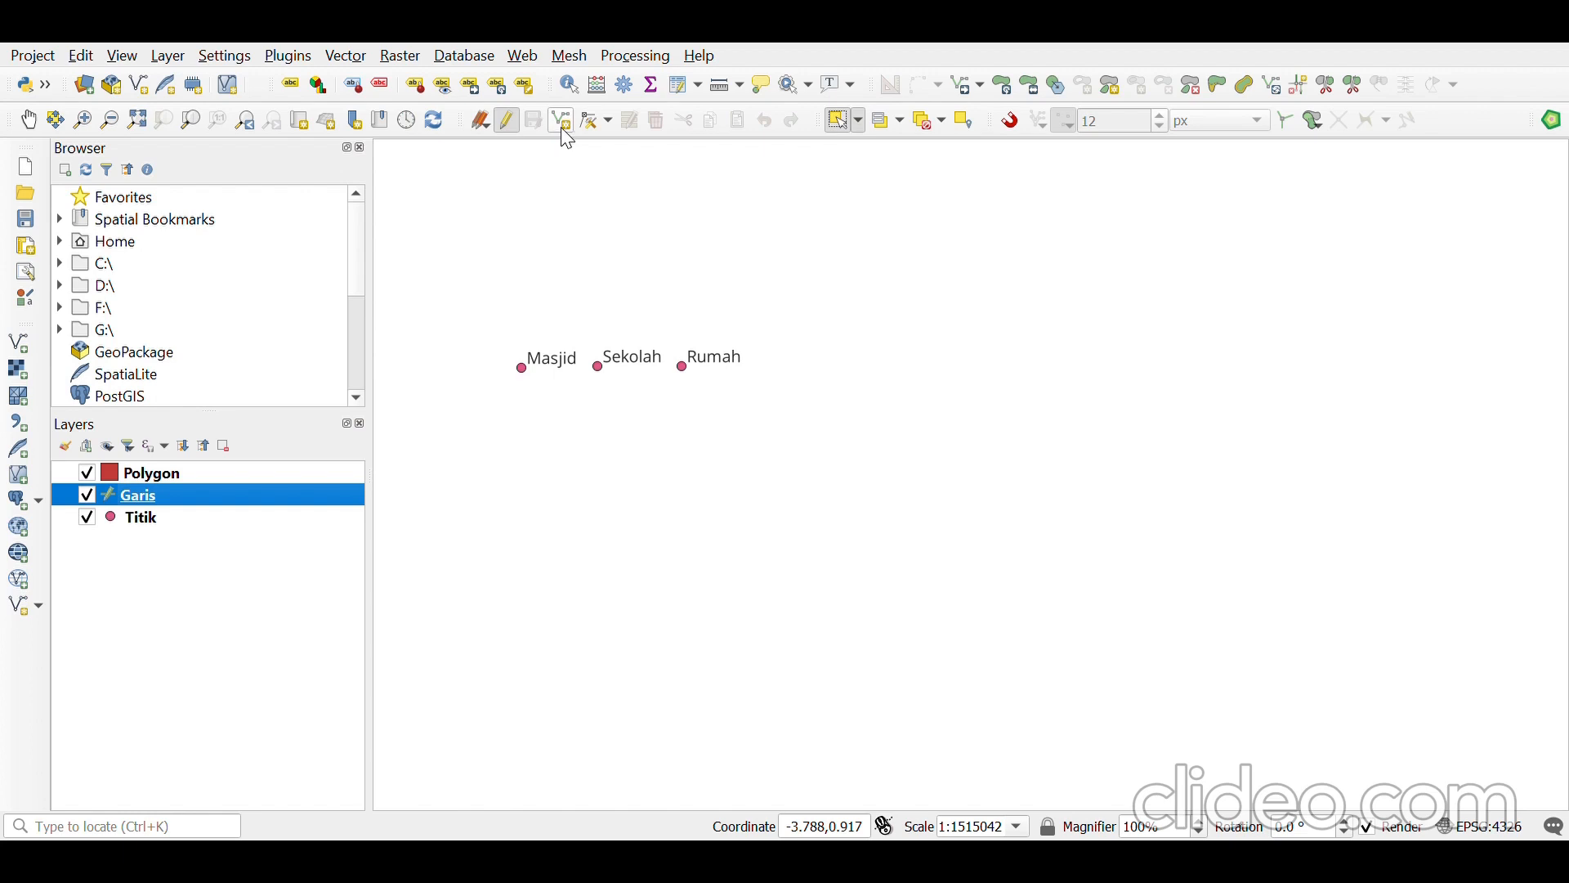
left_click(561, 122)
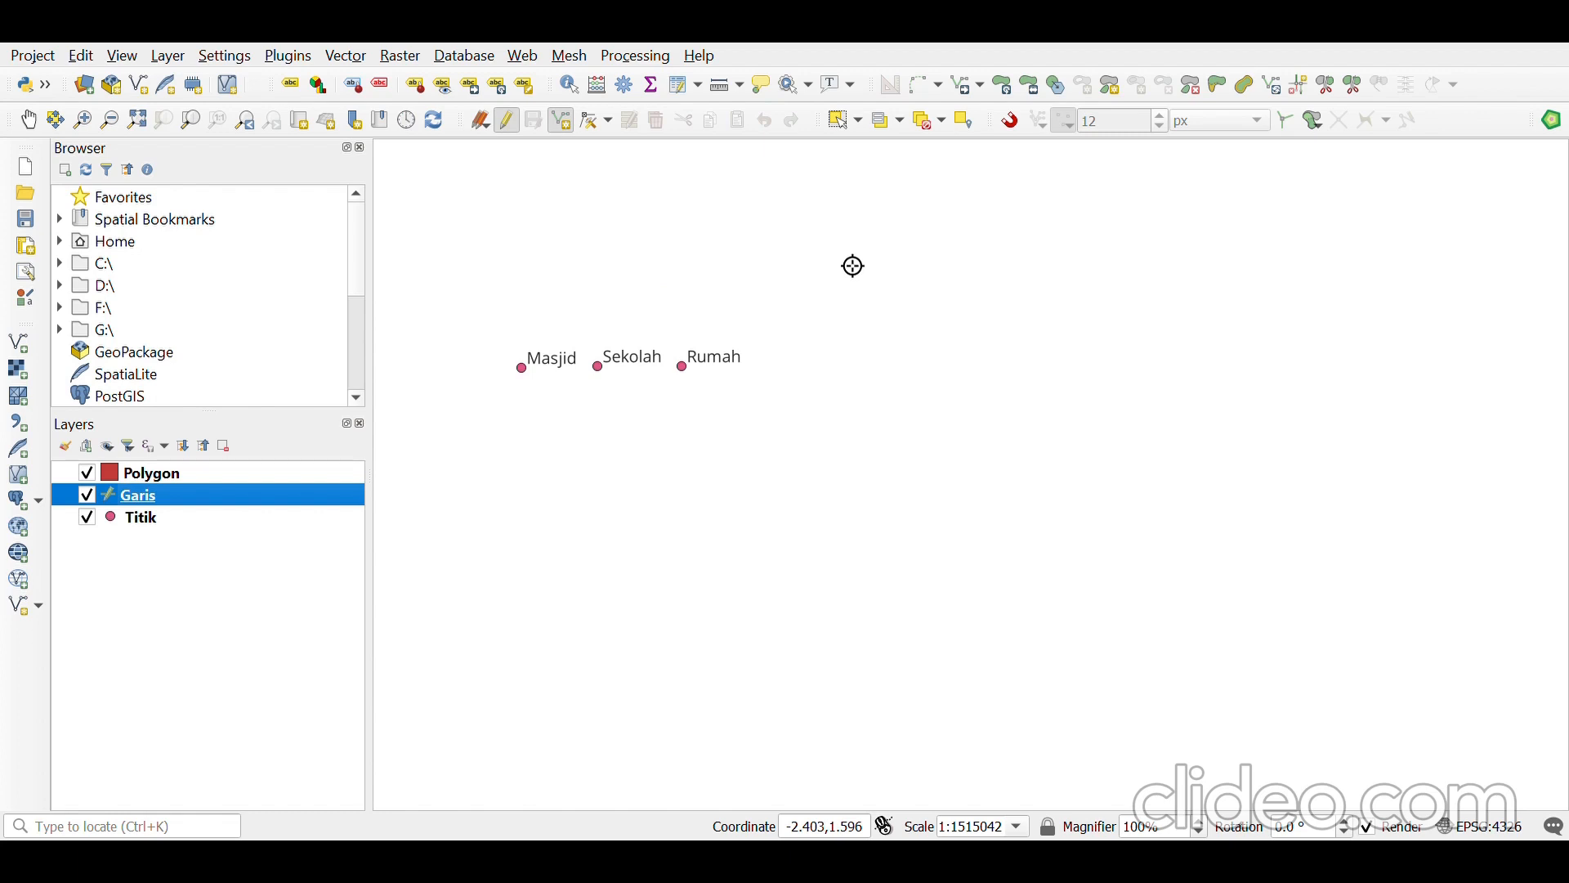
left_click(842, 254)
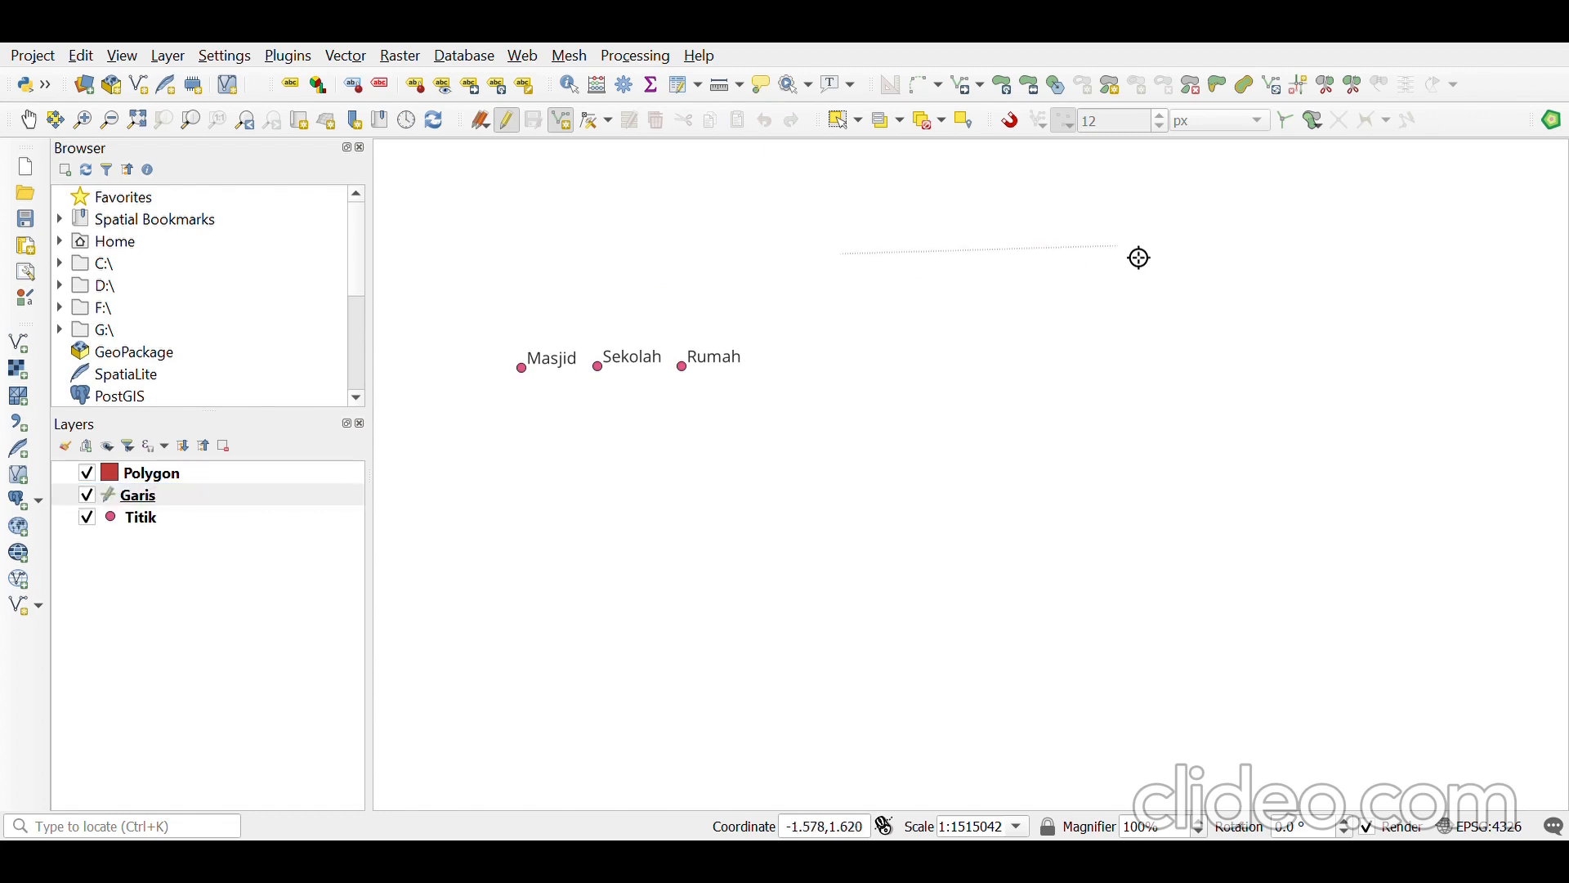
left_click(1233, 265)
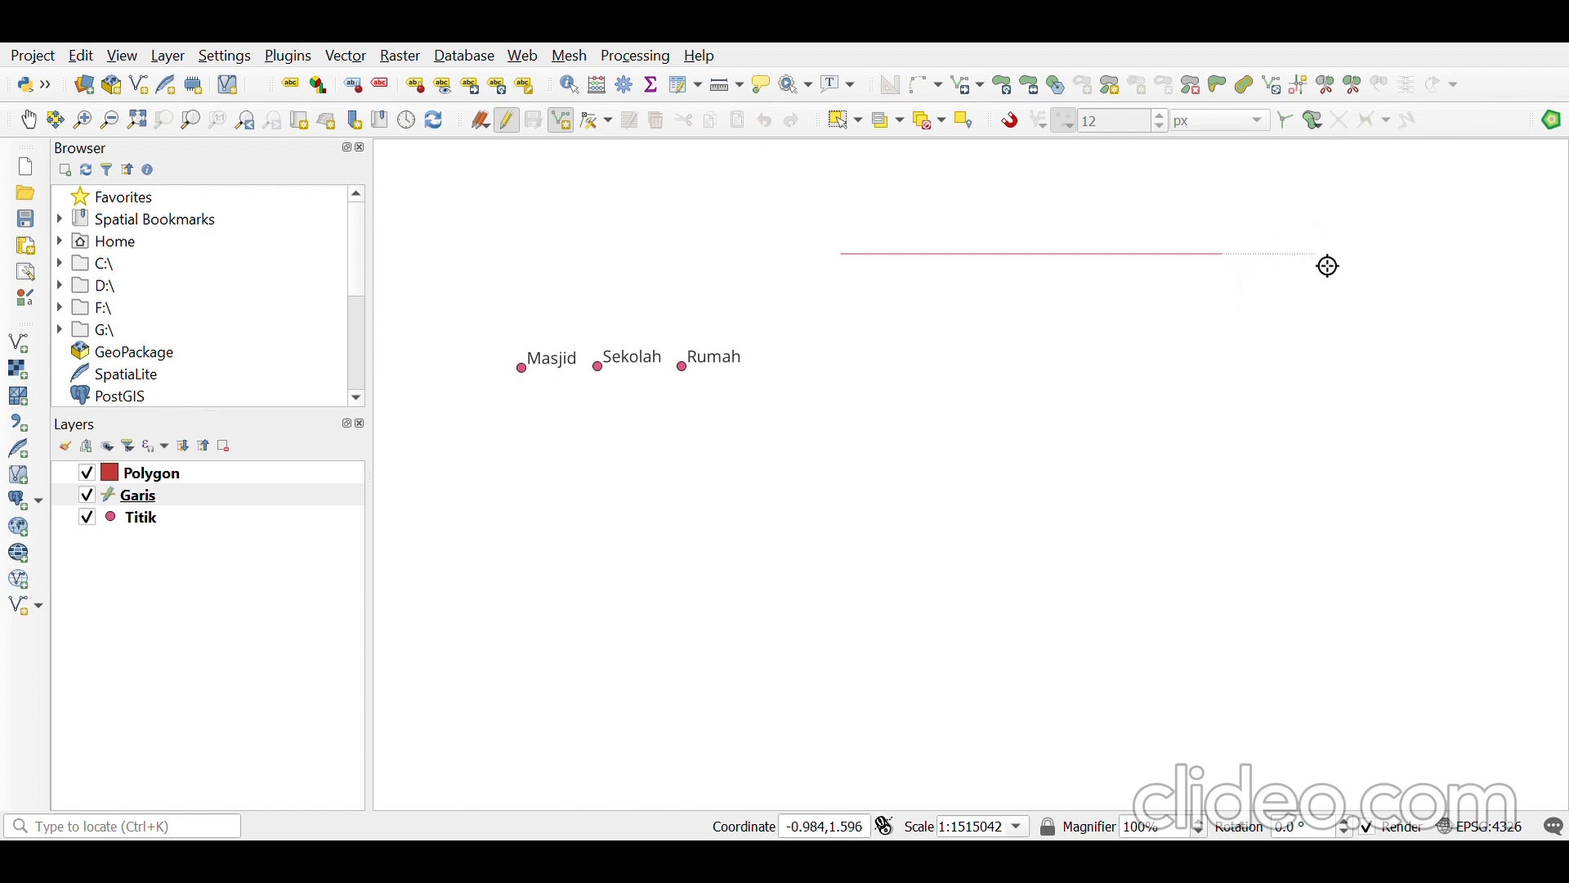
left_click(1329, 266)
right_click(1328, 266)
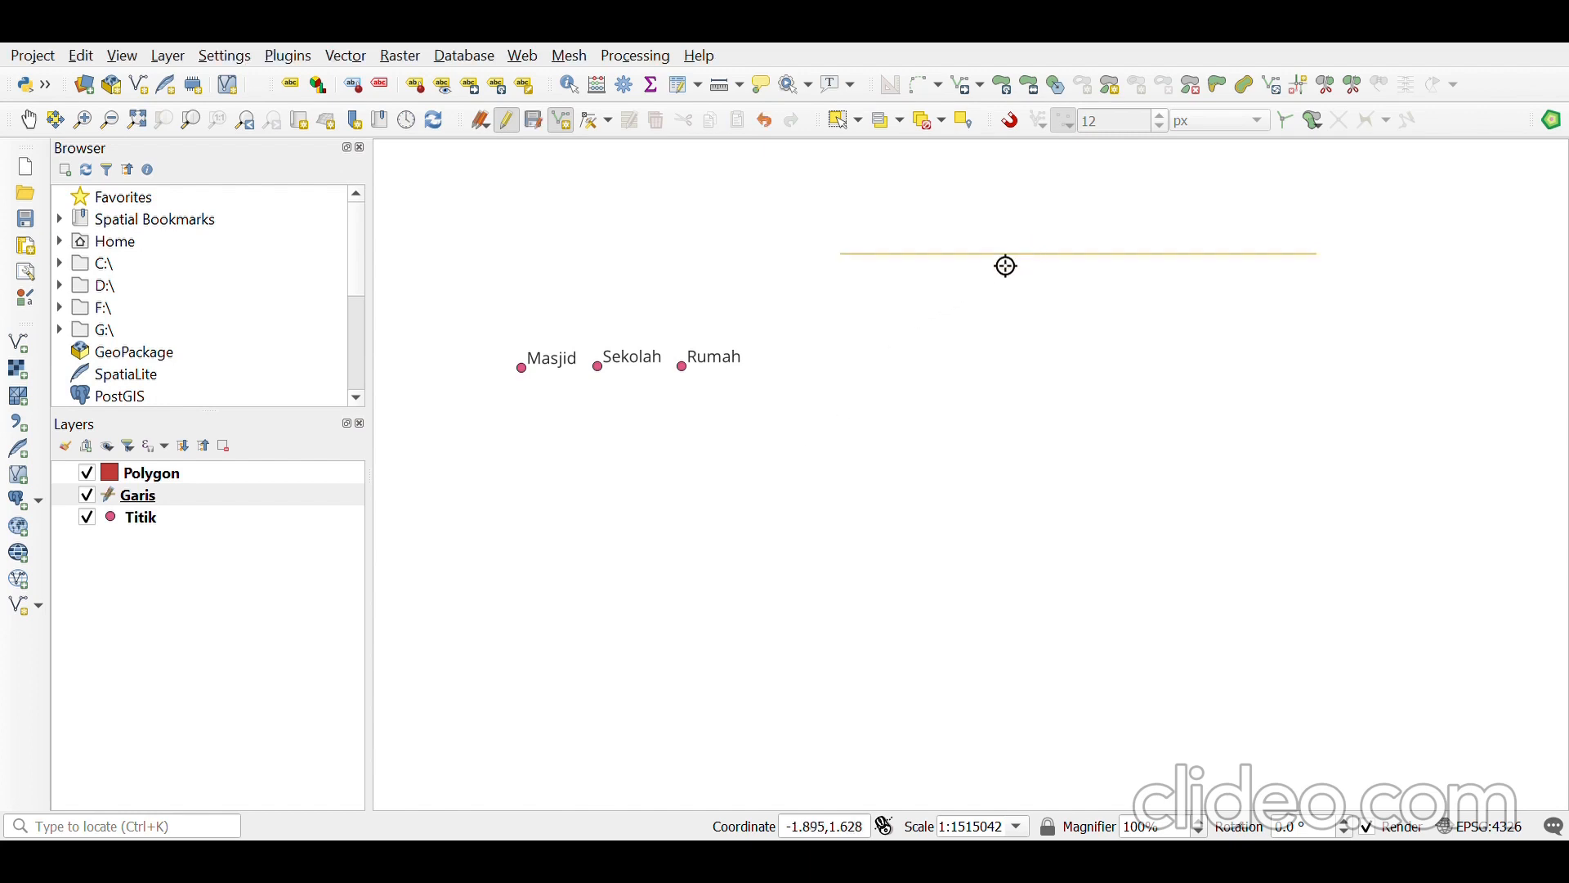
- Digitize a zigzag line directly below the Fatmawati line and name it Cirendeu
left_click(841, 299)
left_click(874, 356)
left_click(922, 304)
left_click(954, 348)
left_click(996, 304)
left_click(1026, 351)
left_click(1076, 289)
left_click(1093, 343)
left_click(1166, 295)
left_click(1186, 340)
left_click(1233, 298)
left_click(1302, 344)
left_click(1305, 297)
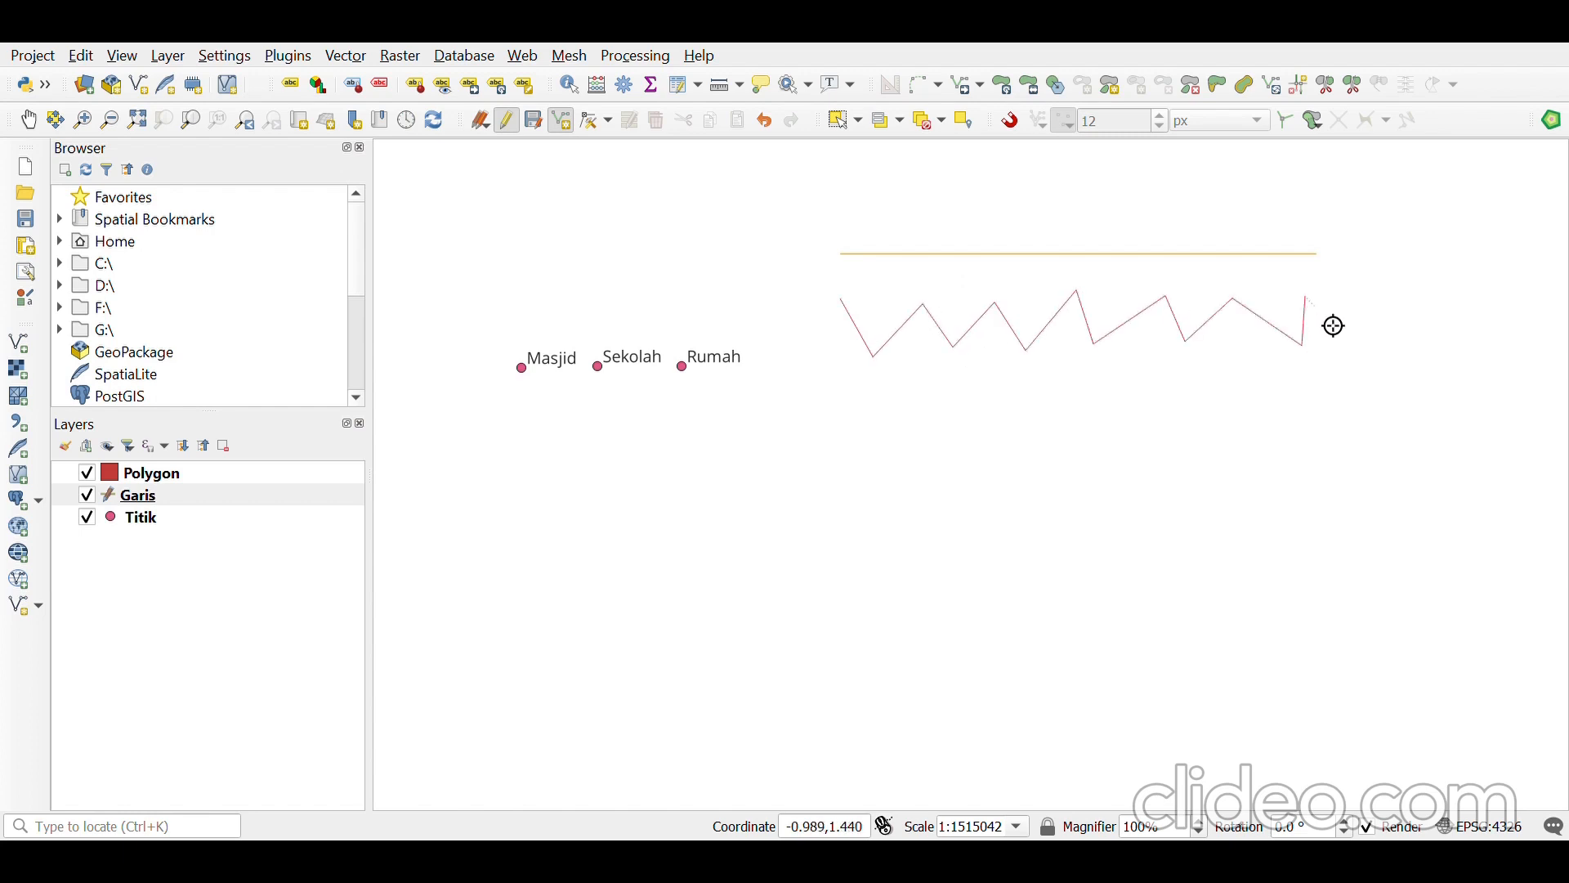
left_click(1378, 339)
right_click(1341, 335)
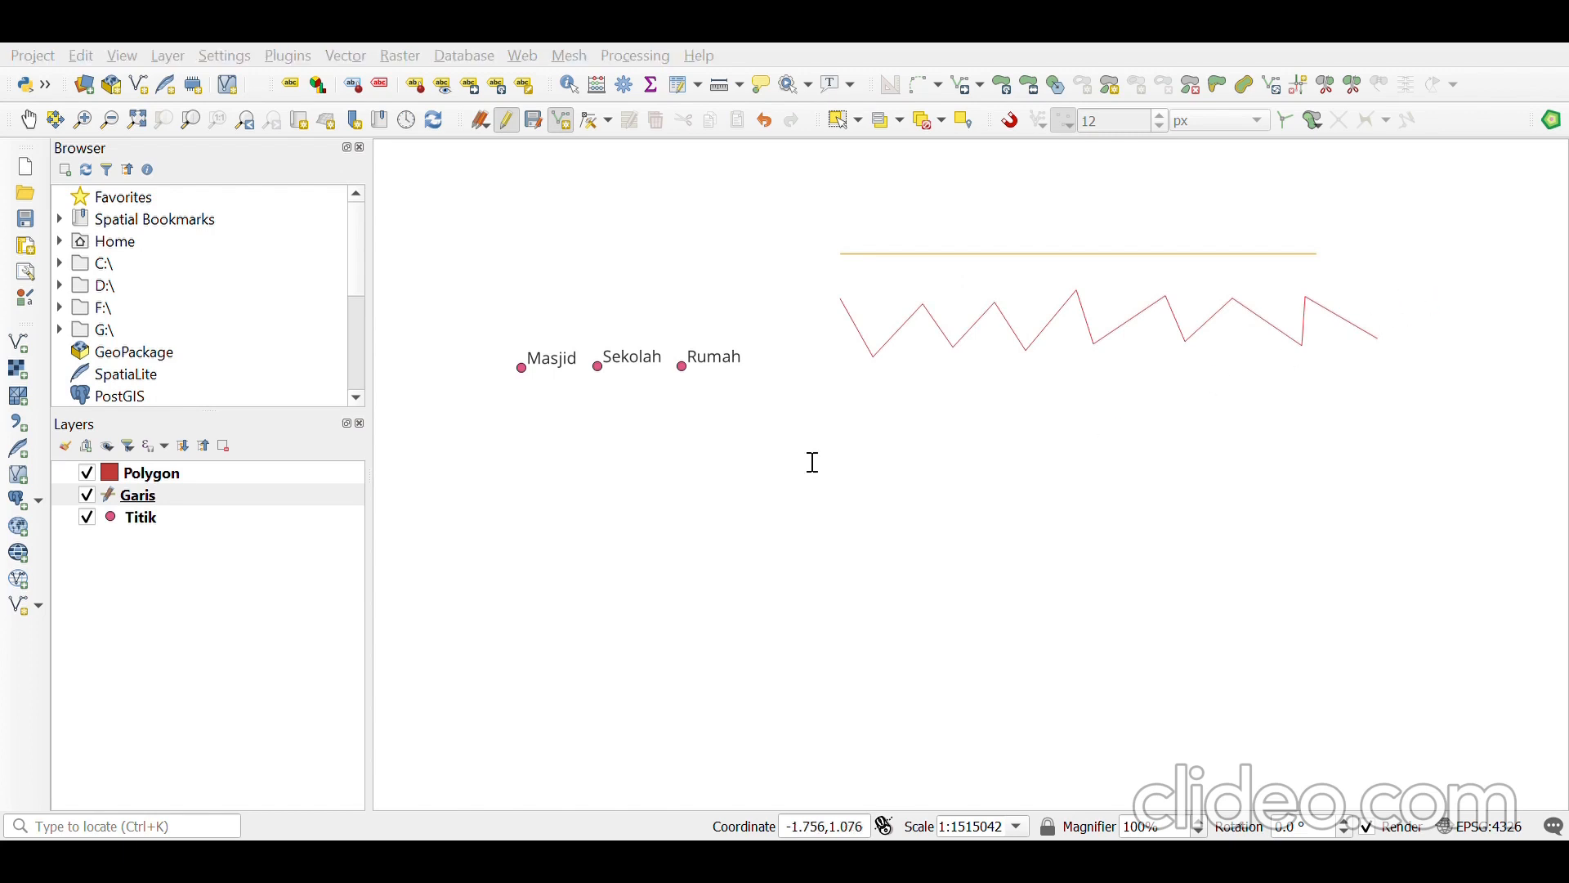
- Digitize a large oval line with a small gap at its lower-left end below the Cirendeu line, and name it Bintaro
left_click(884, 683)
left_click(861, 611)
left_click(838, 554)
left_click(870, 513)
left_click(909, 483)
left_click(995, 460)
left_click(1160, 446)
left_click(1223, 471)
left_click(1265, 516)
left_click(1268, 552)
left_click(1252, 583)
left_click(1216, 622)
left_click(1184, 644)
left_click(1136, 657)
left_click(1088, 659)
left_click(1009, 660)
left_click(960, 654)
left_click(936, 646)
right_click(923, 641)
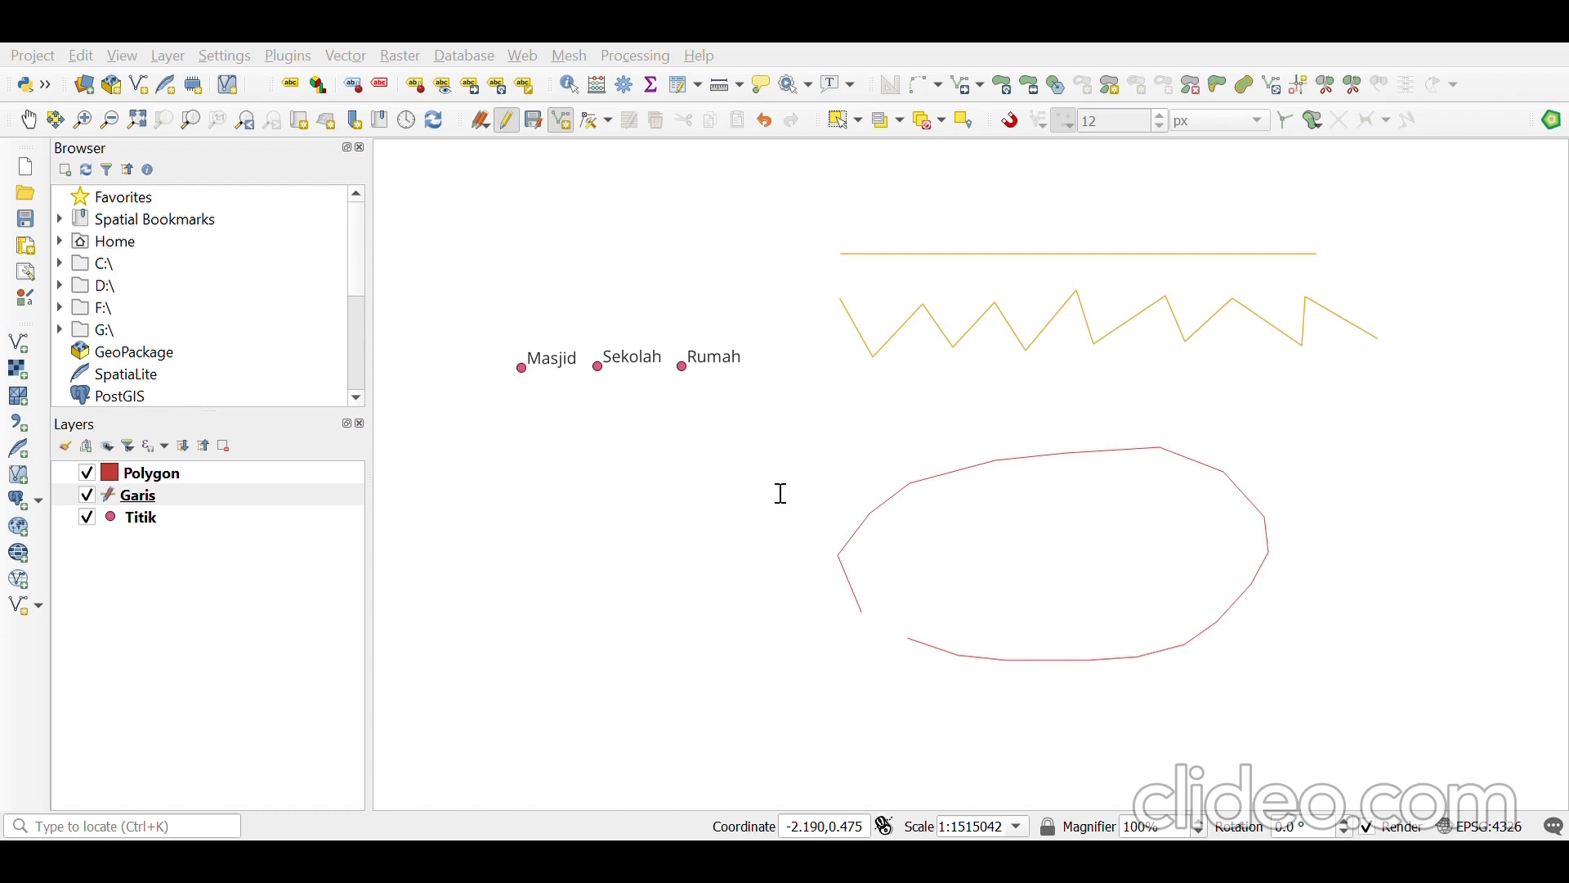
key("Return")
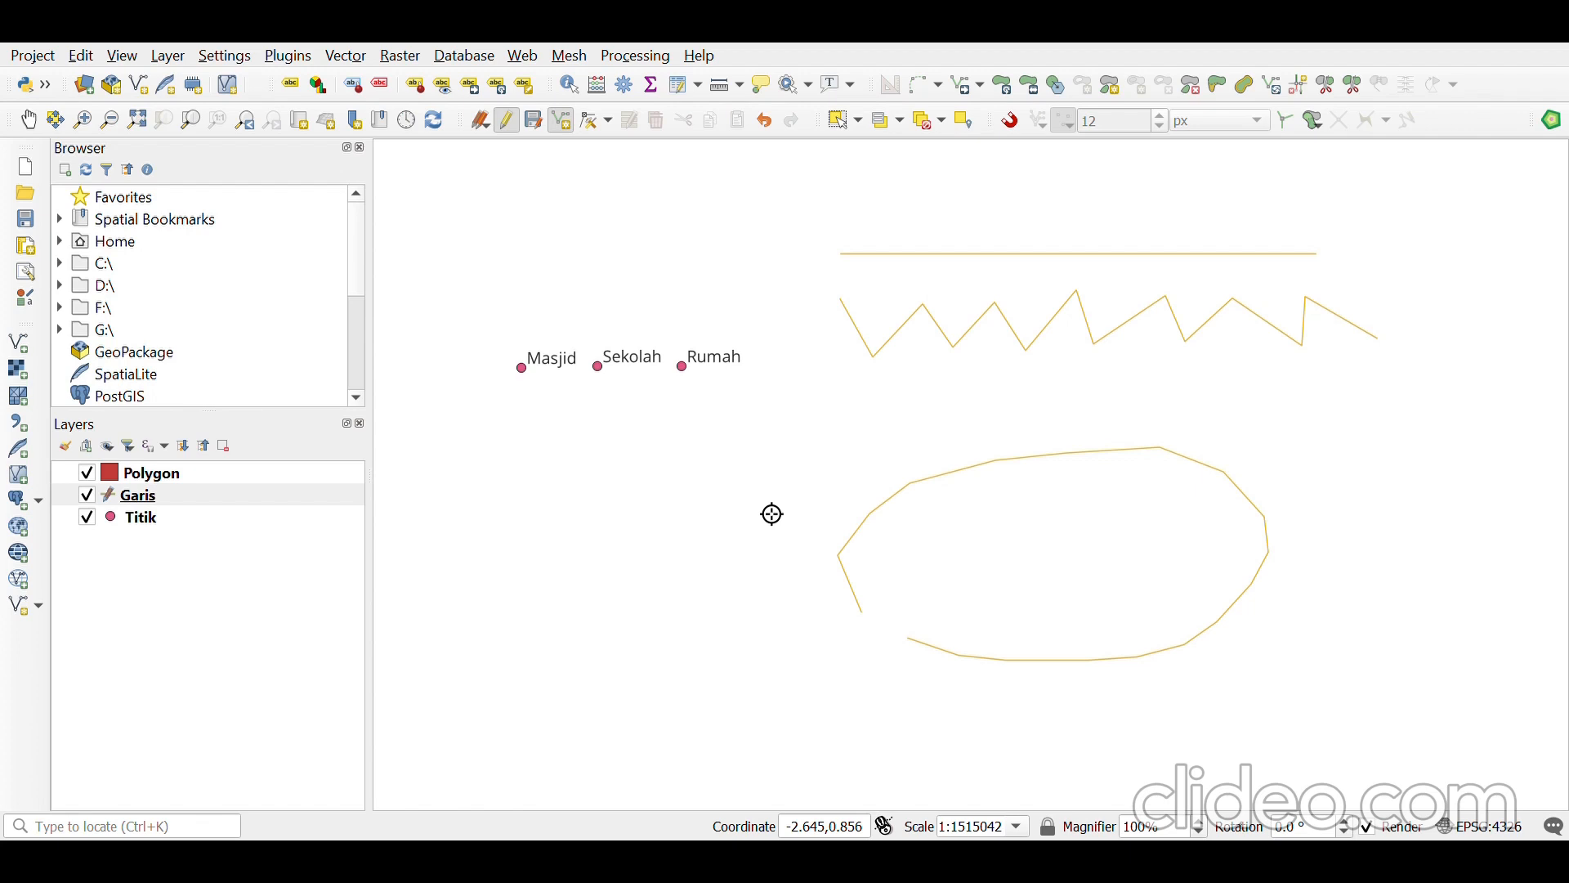
- Label the Garis lines with their names and discard the stray line started on the canvas
left_click(222, 500)
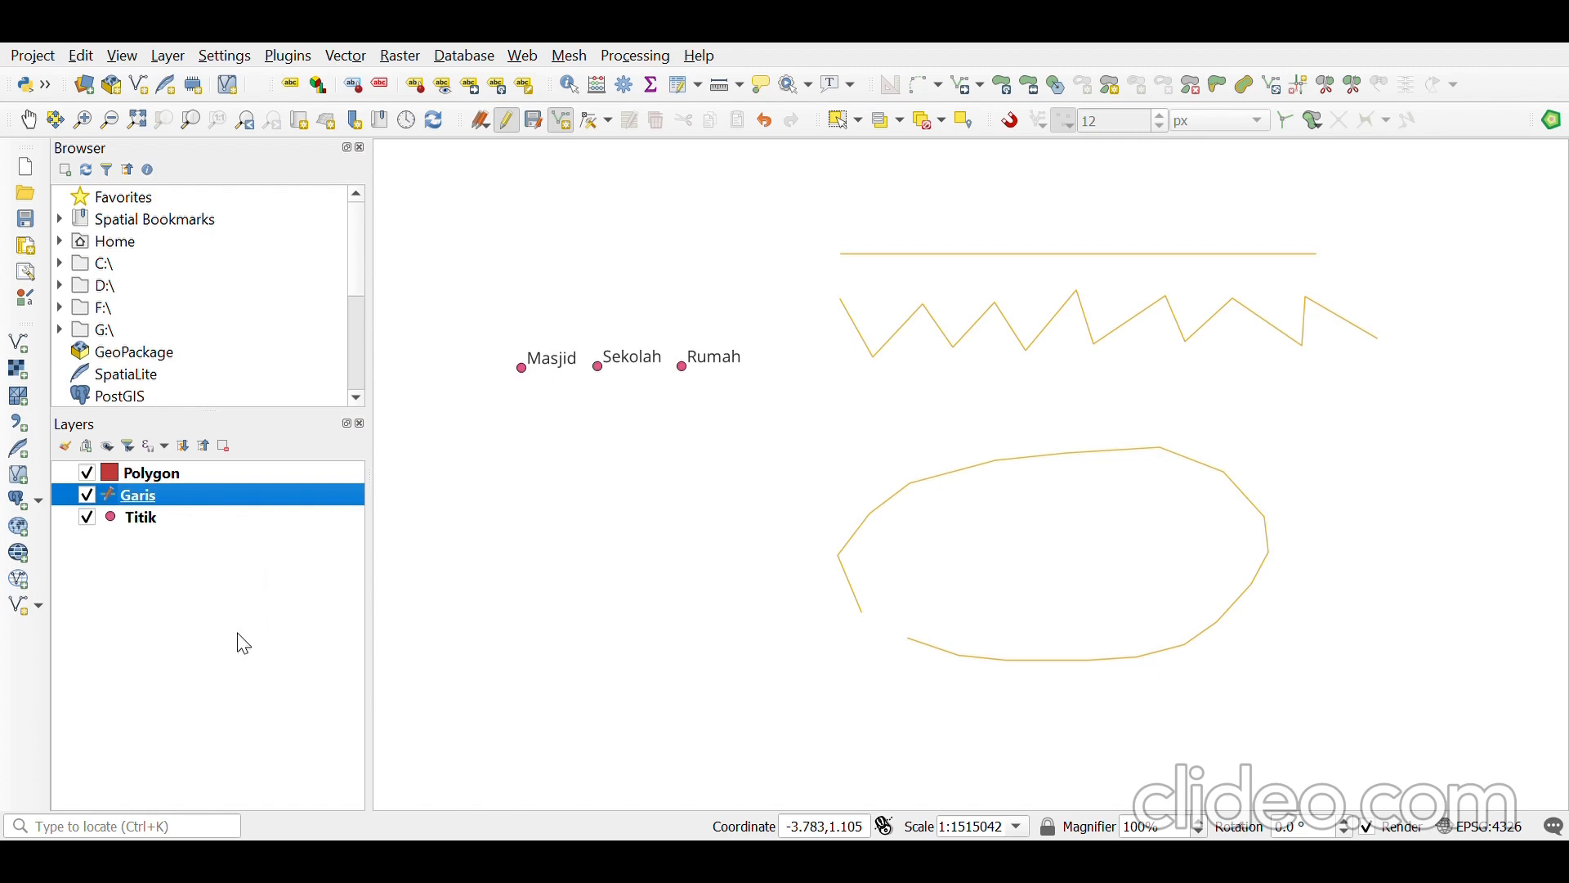
left_click(537, 541)
left_click(177, 508)
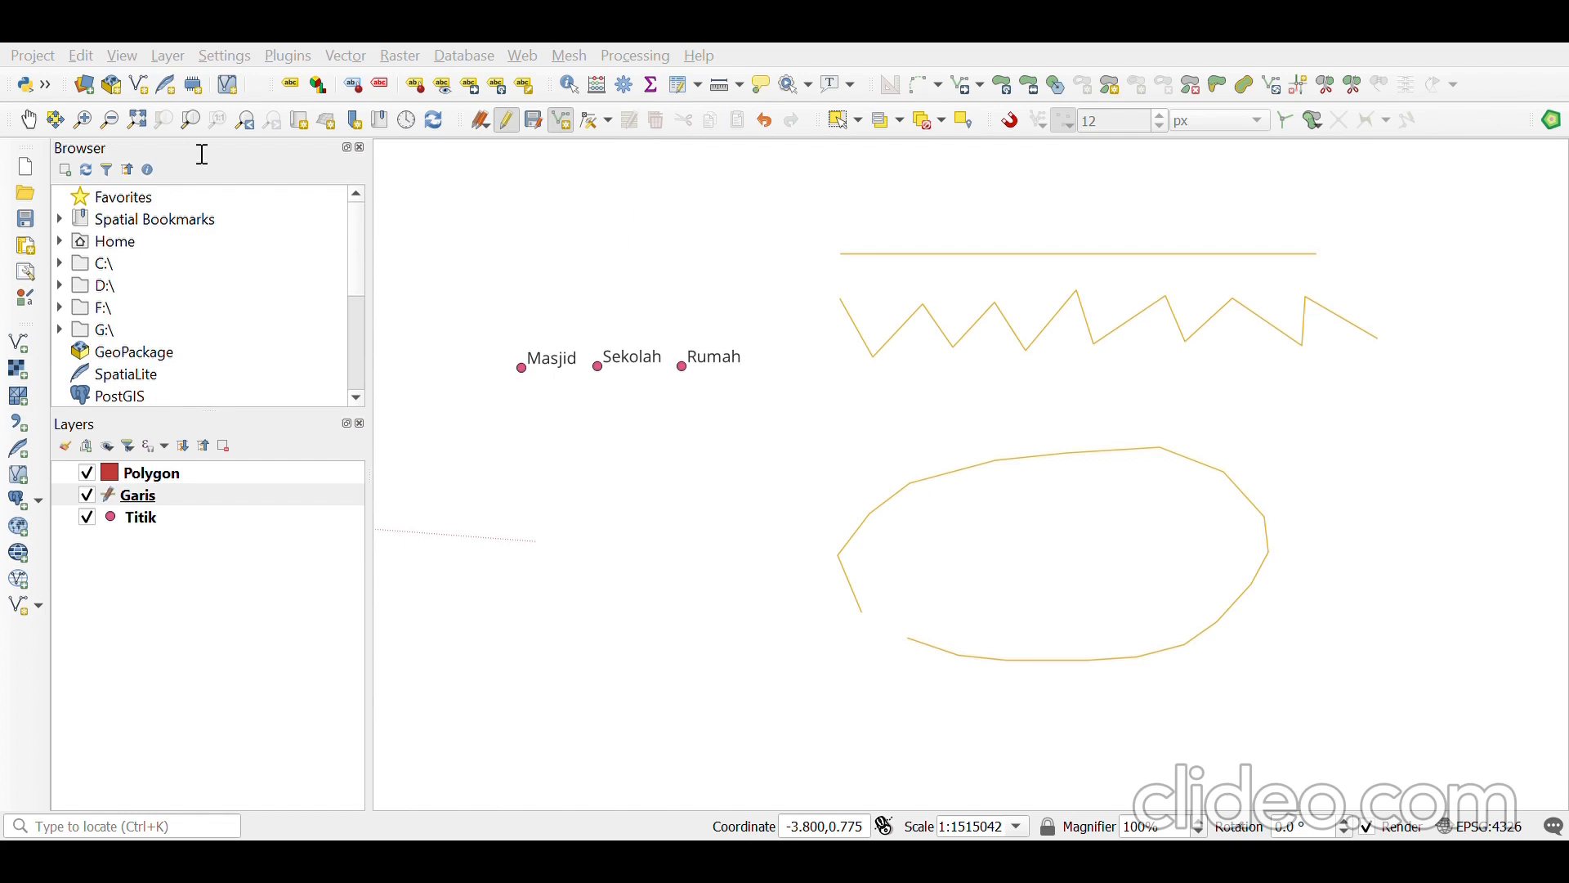
left_click(452, 759)
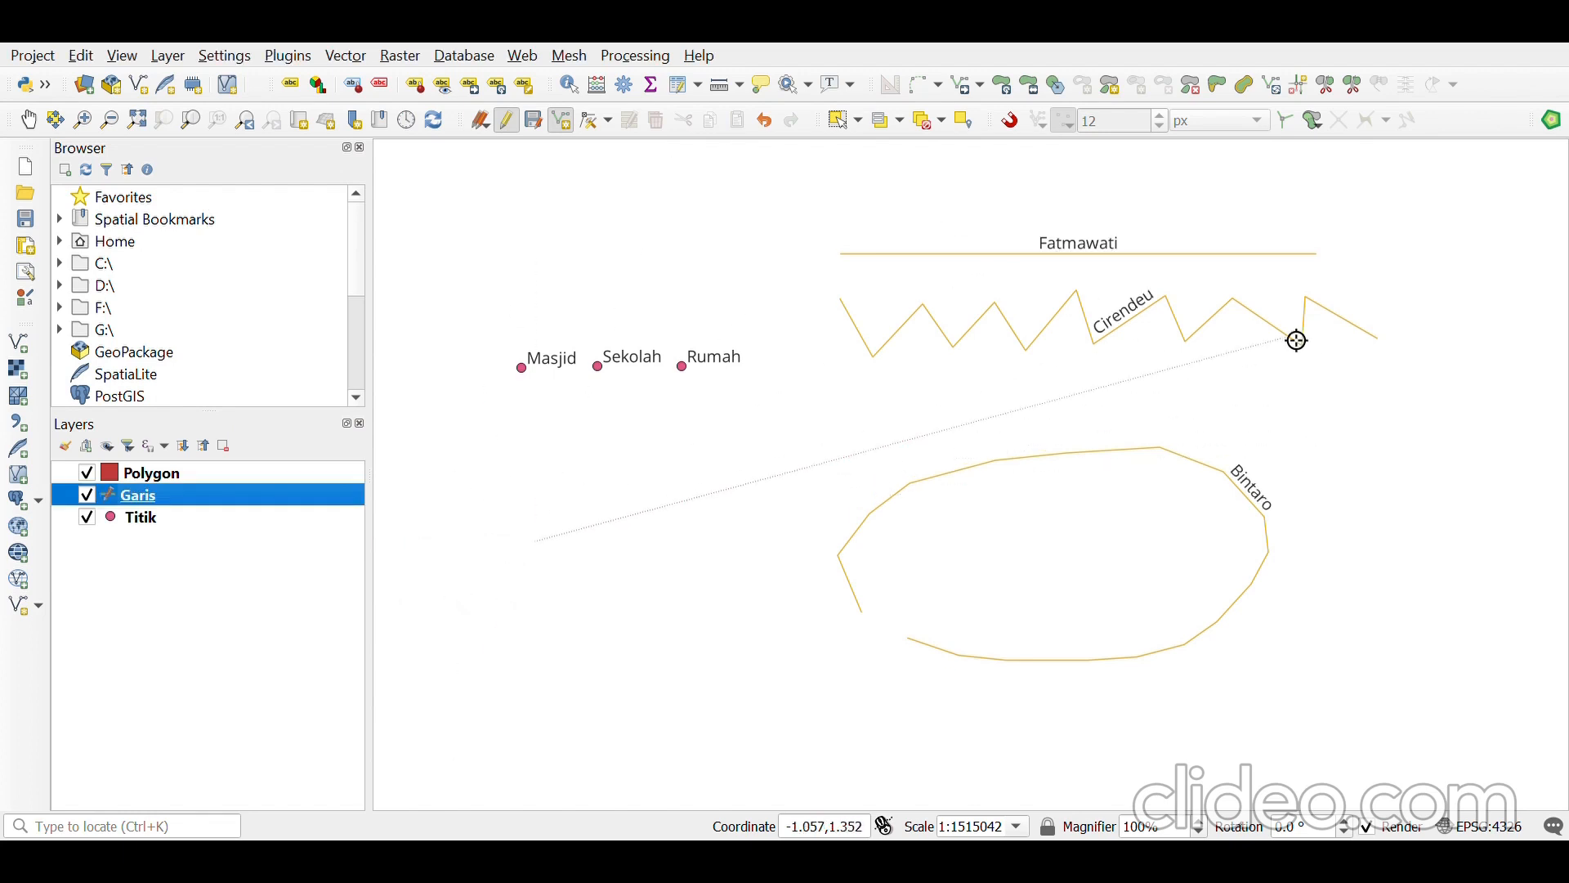
right_click(946, 473)
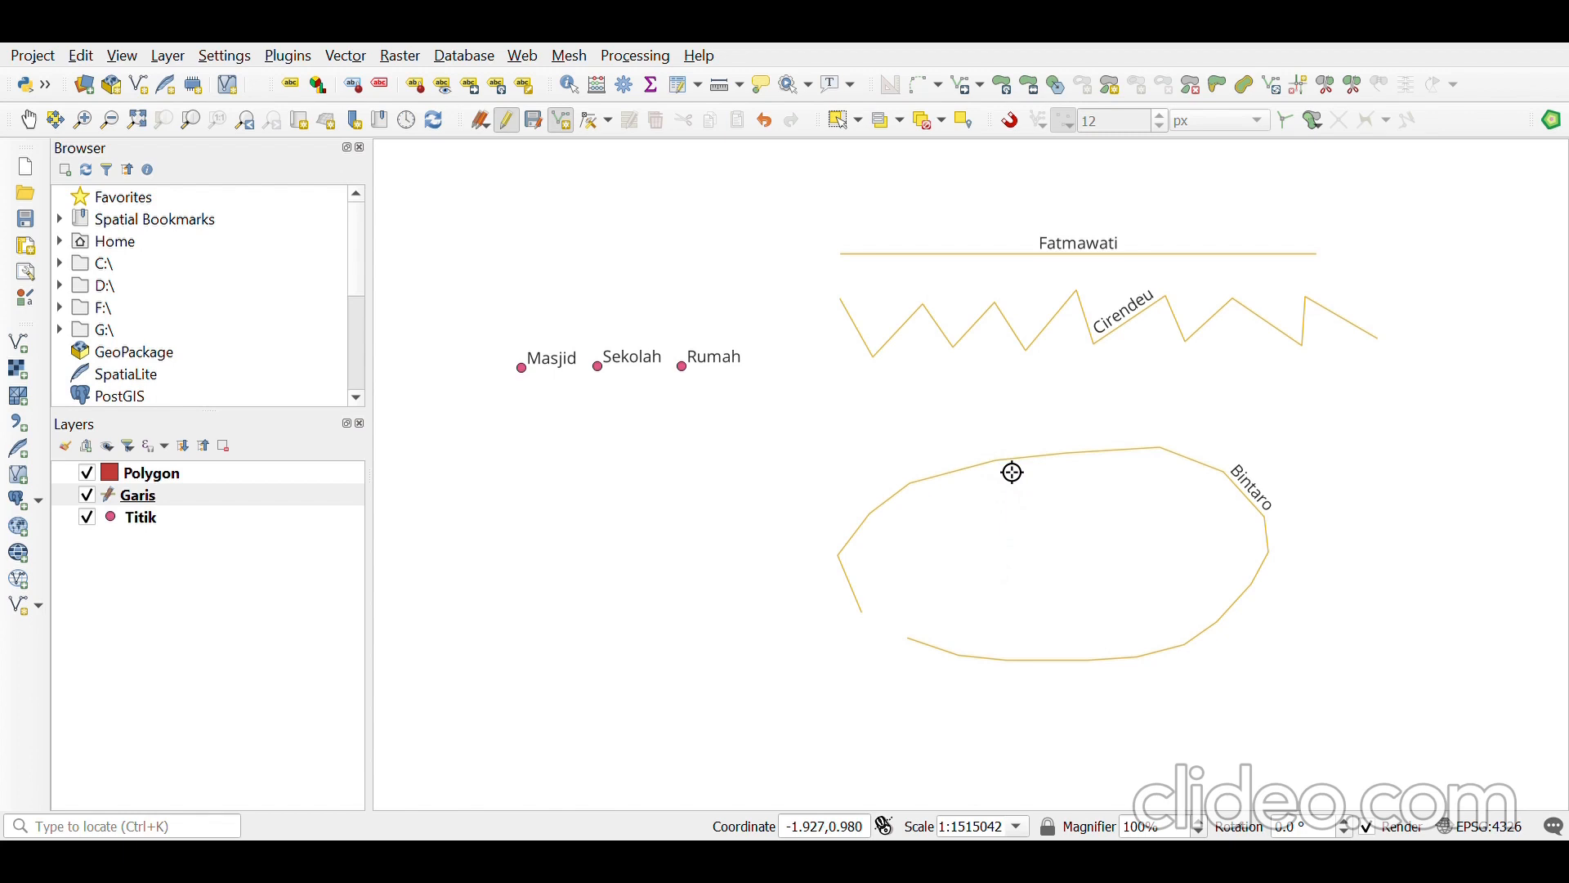
- Use the Vertex Tool to delete the vertices along the upper-left curve of the Bintaro line, leaving one straight diagonal segment
left_click(585, 129)
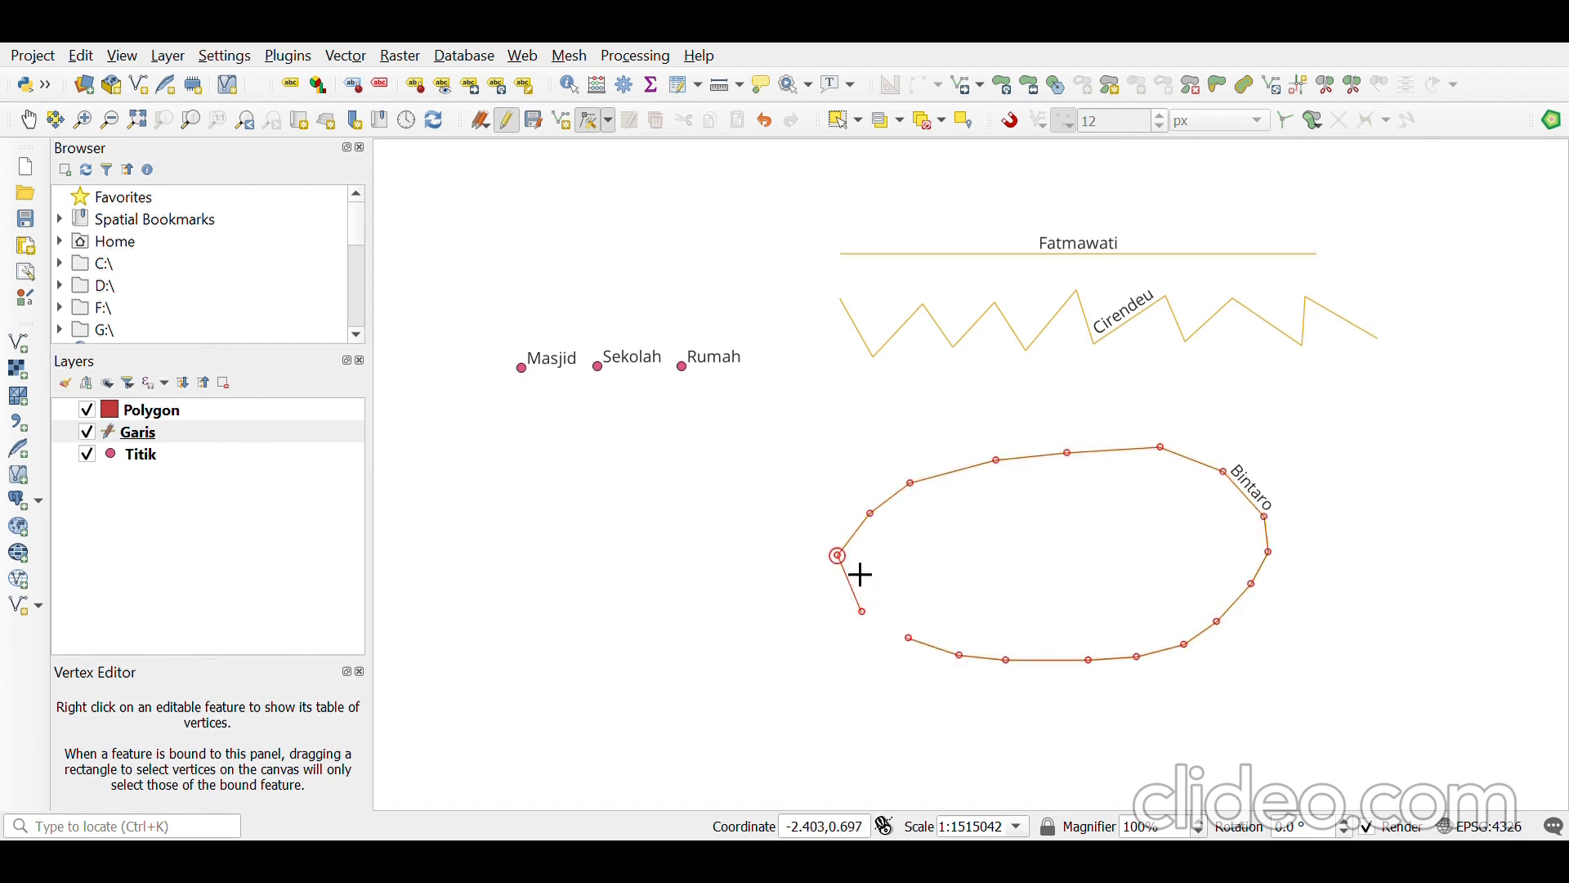
key("Delete")
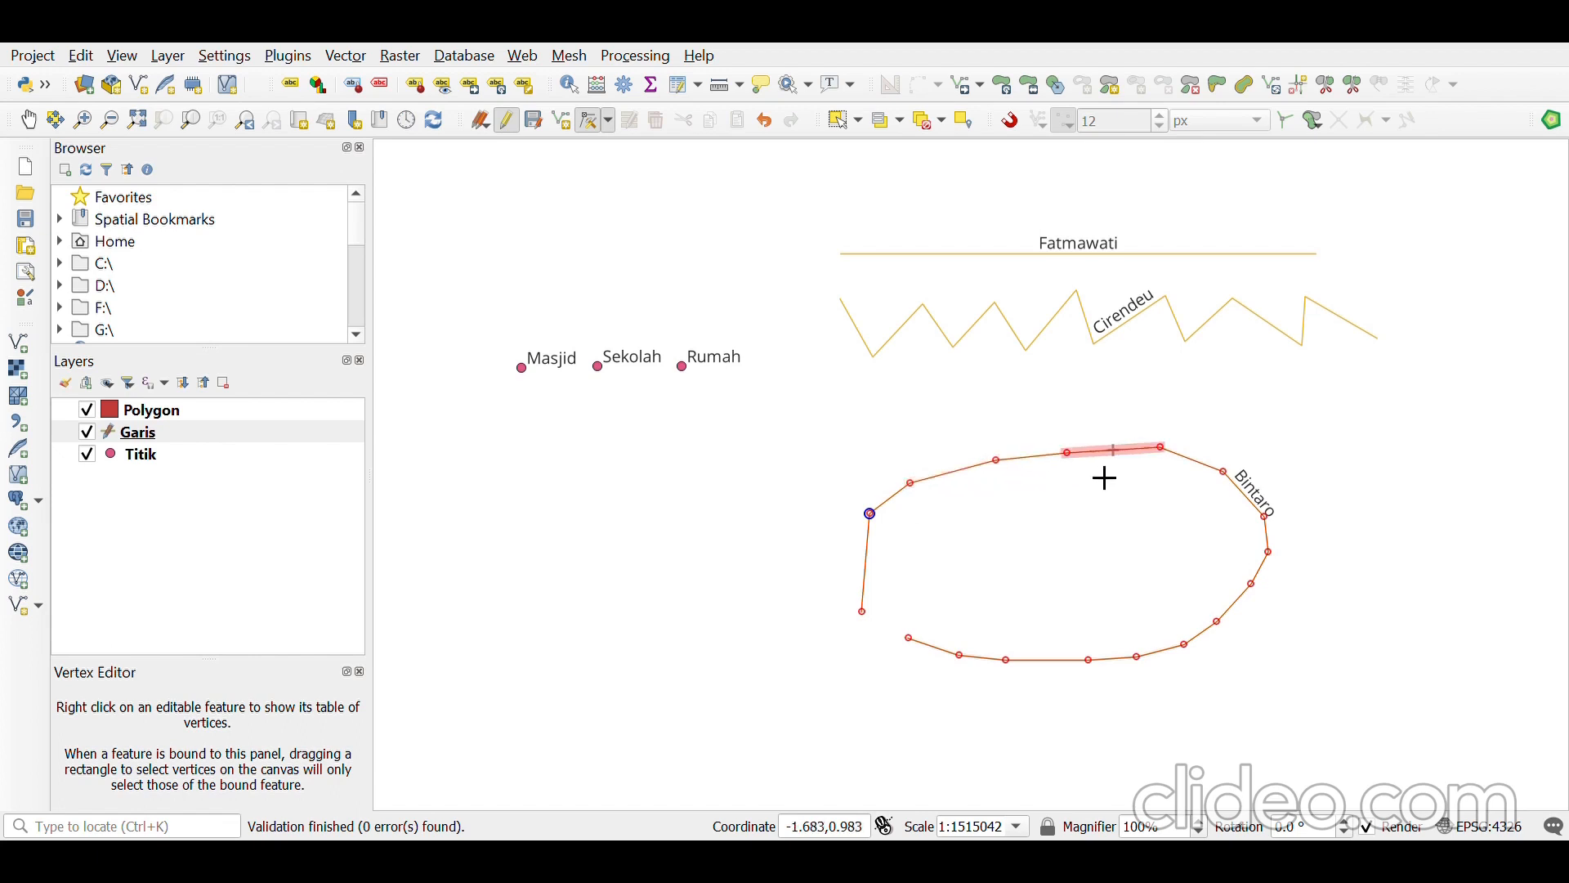
left_click(890, 533)
key("Delete")
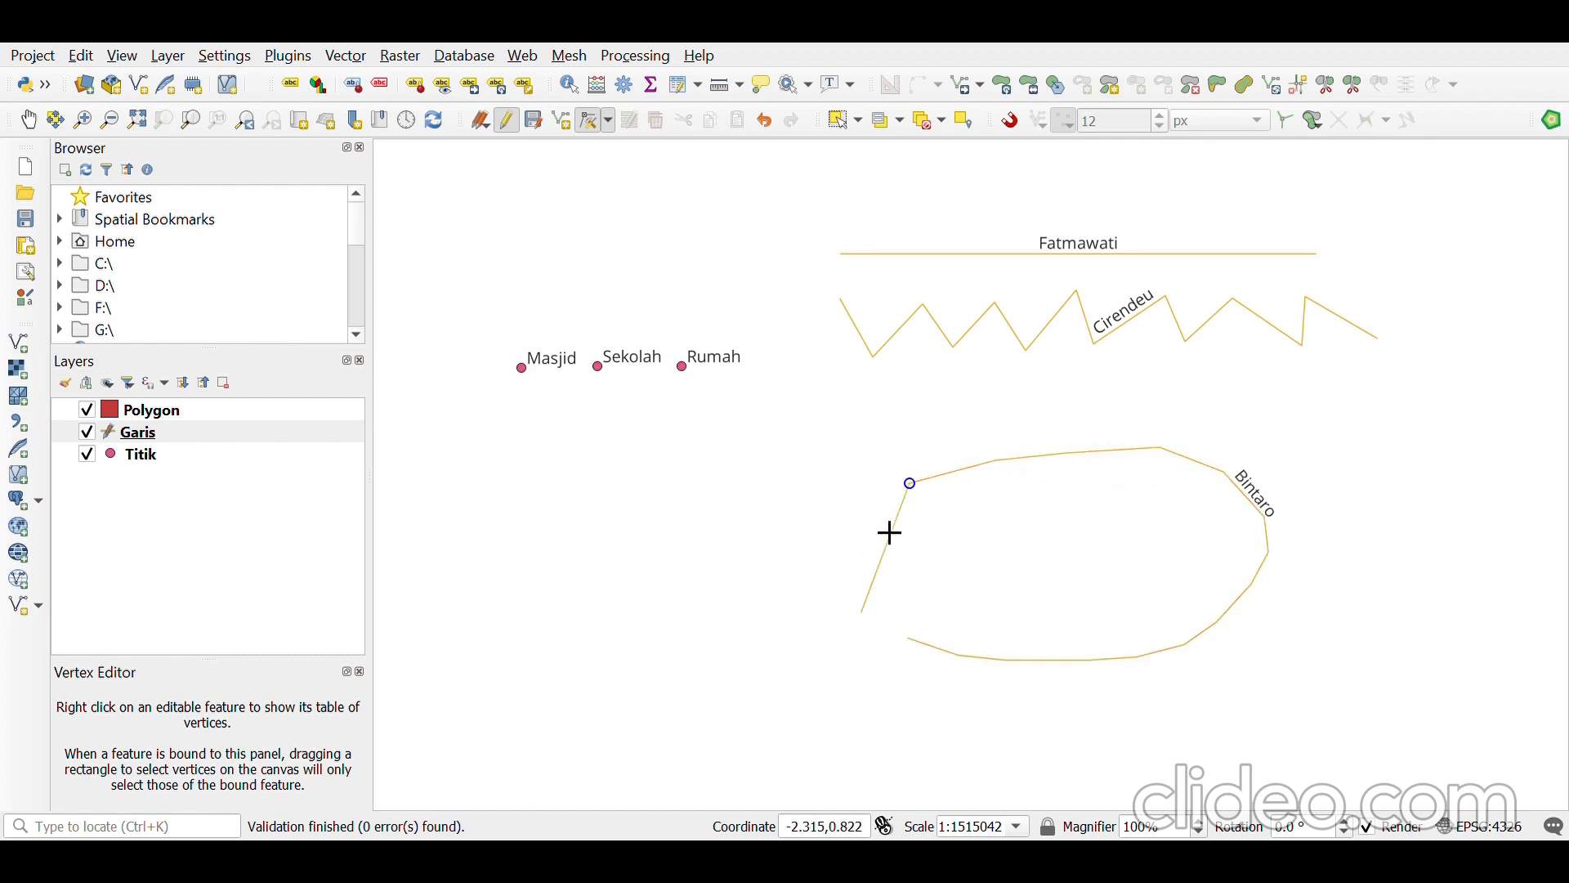
left_click(929, 502)
key("Delete")
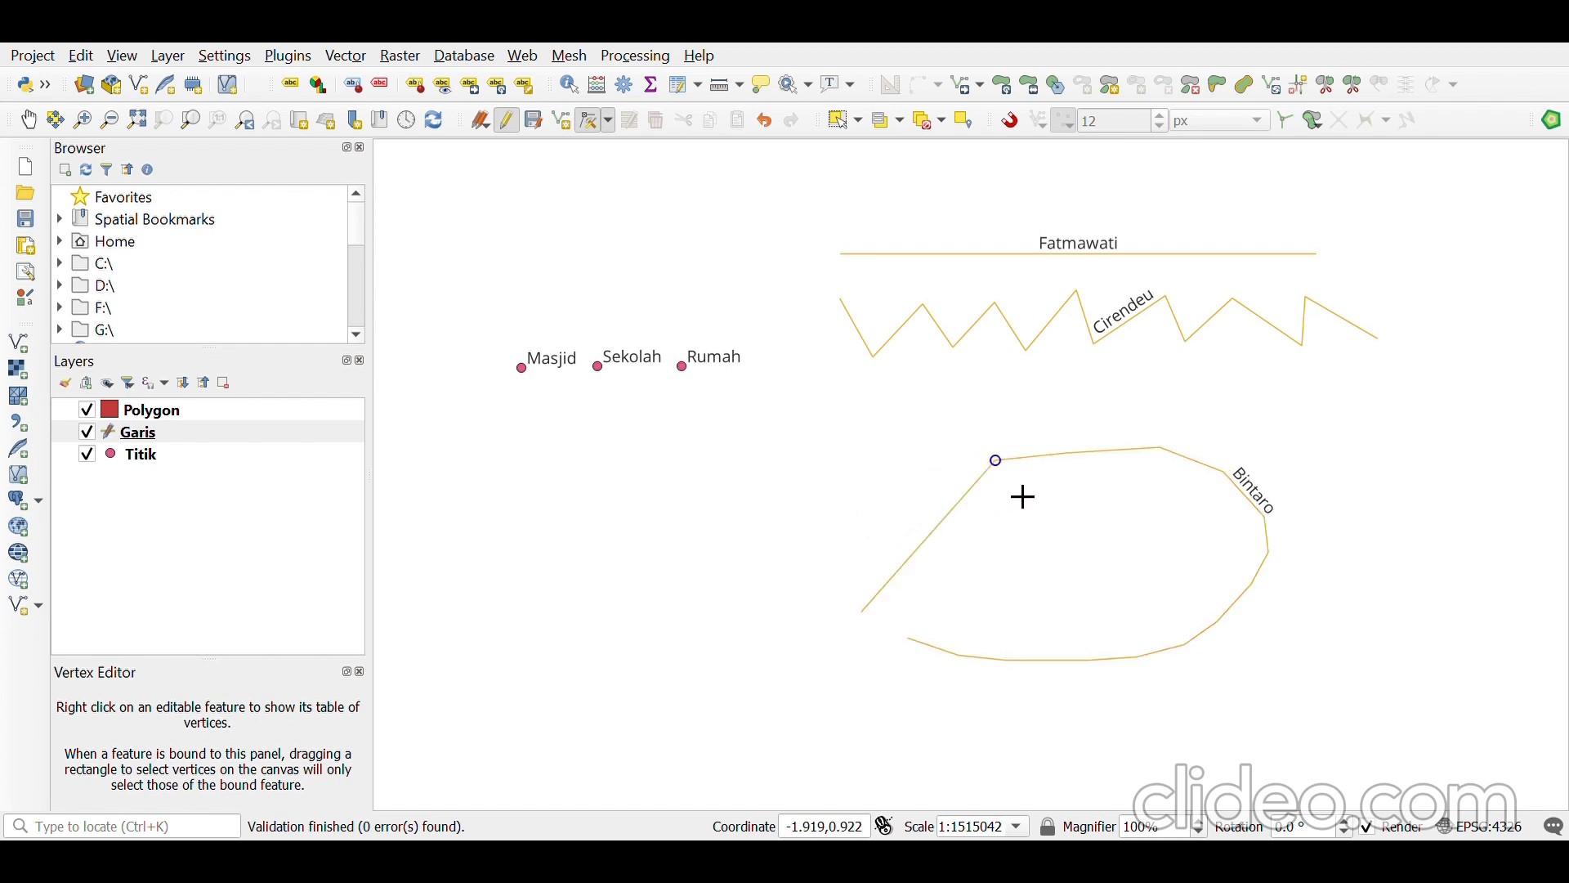
left_click(1018, 478)
key("Delete")
left_click(1095, 476)
key("Delete")
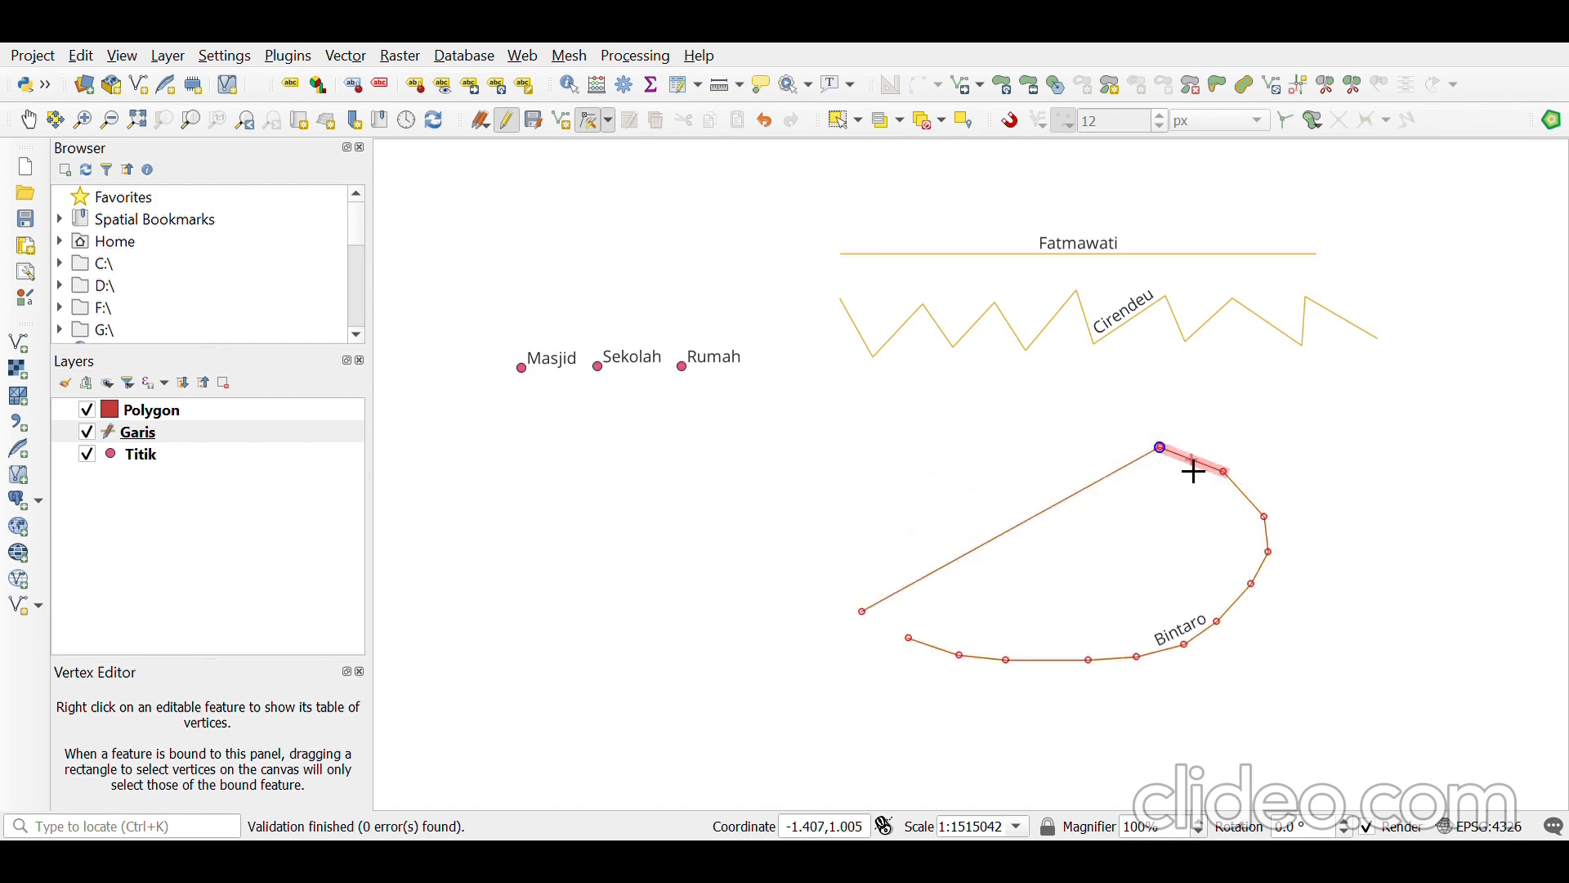
- Add a vertex on the Bintaro line's long diagonal segment and place it as a square upper-left corner
left_click(1204, 539)
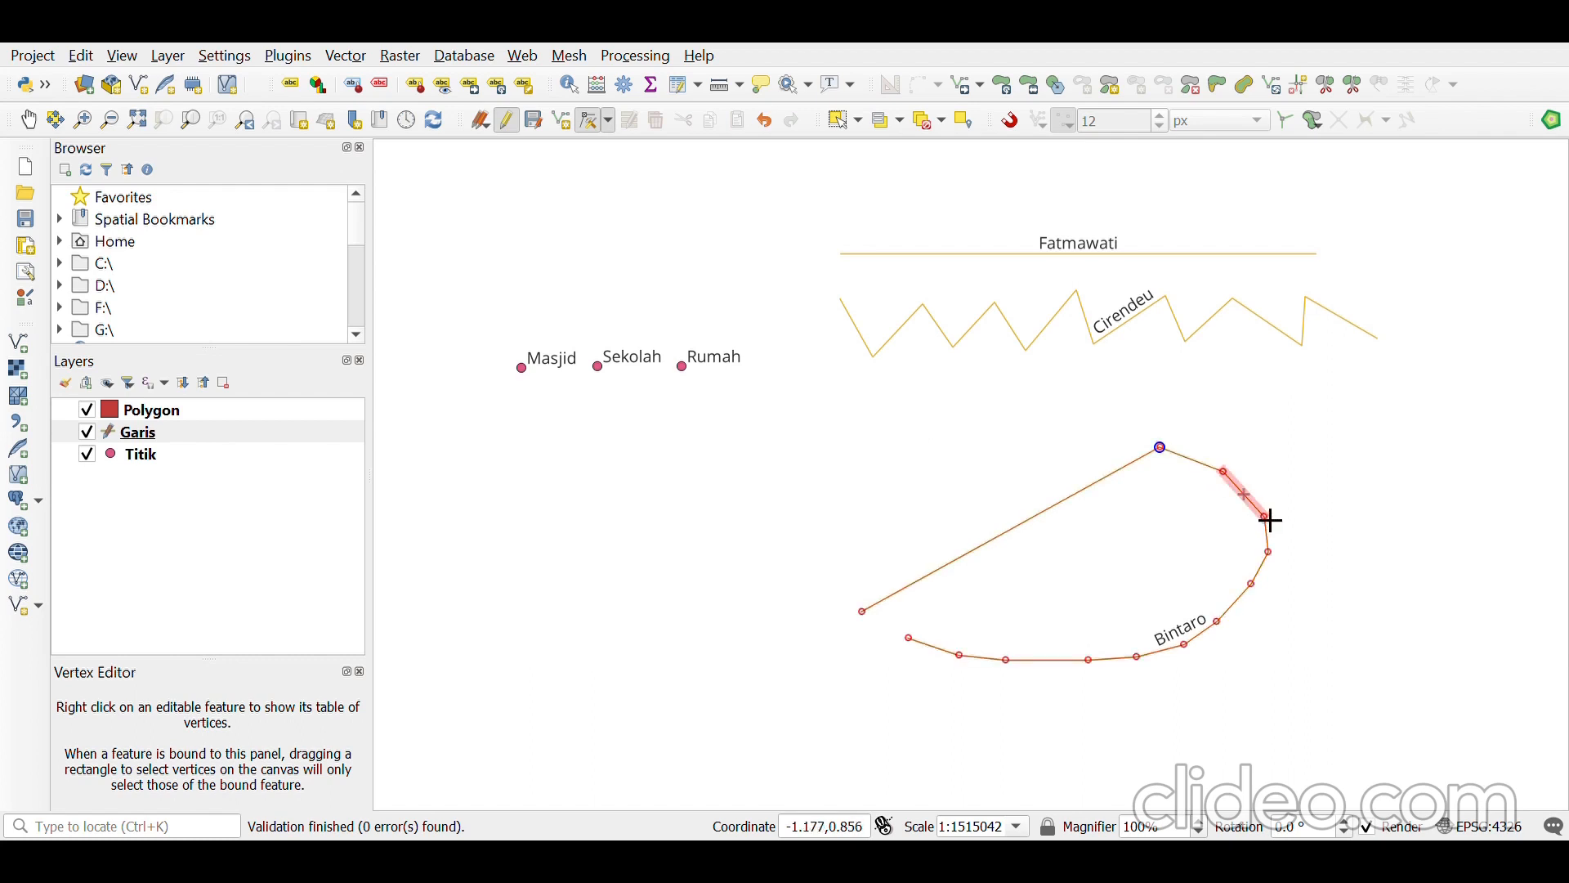
left_click(1012, 531)
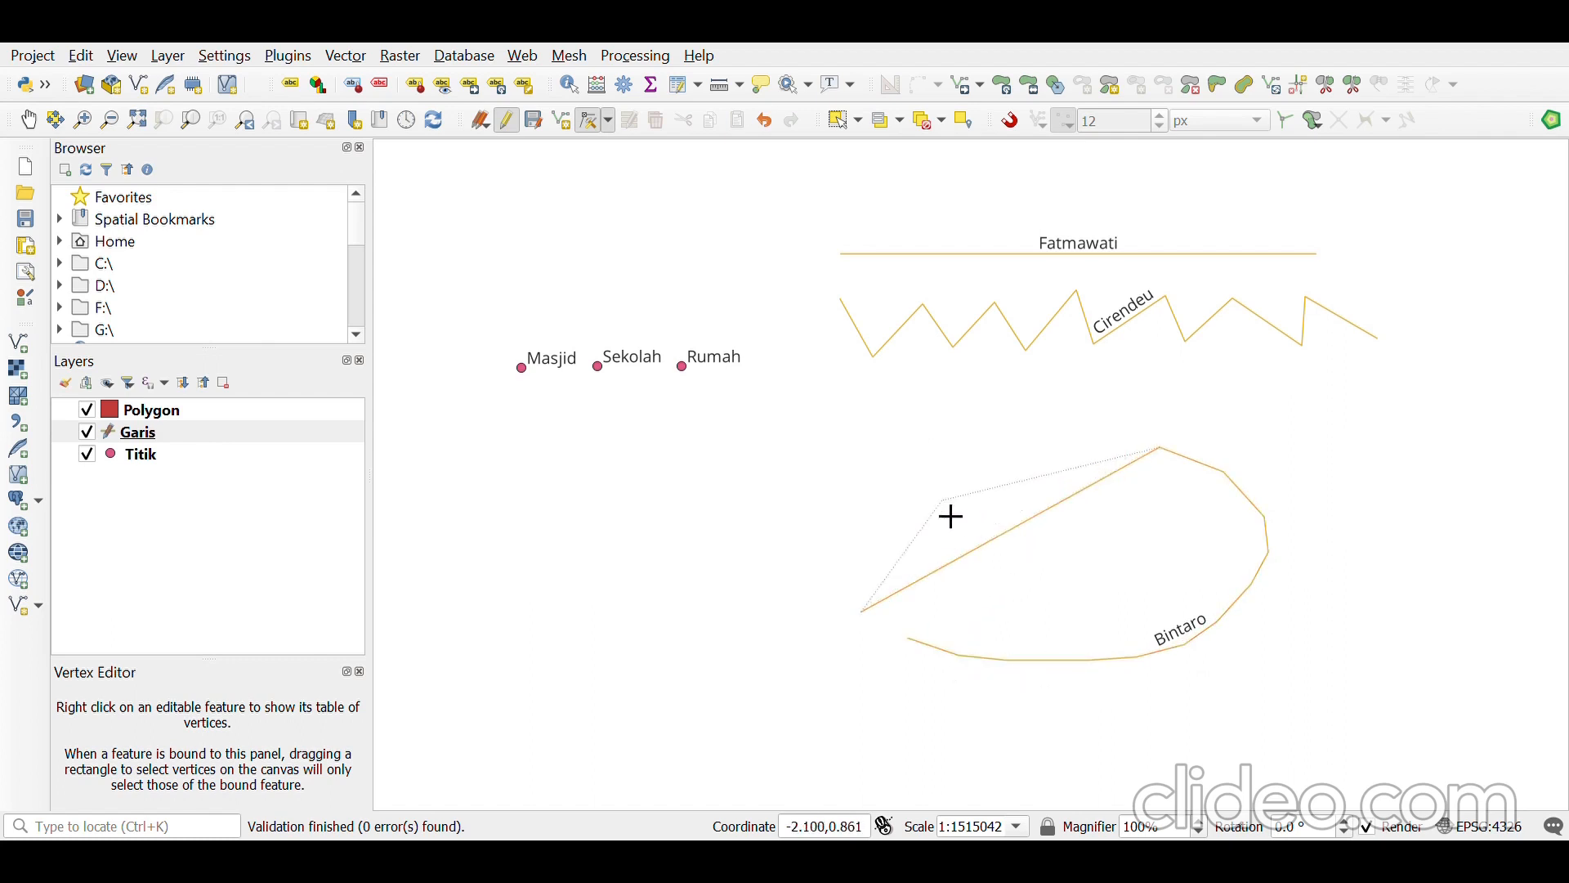
left_click(866, 443)
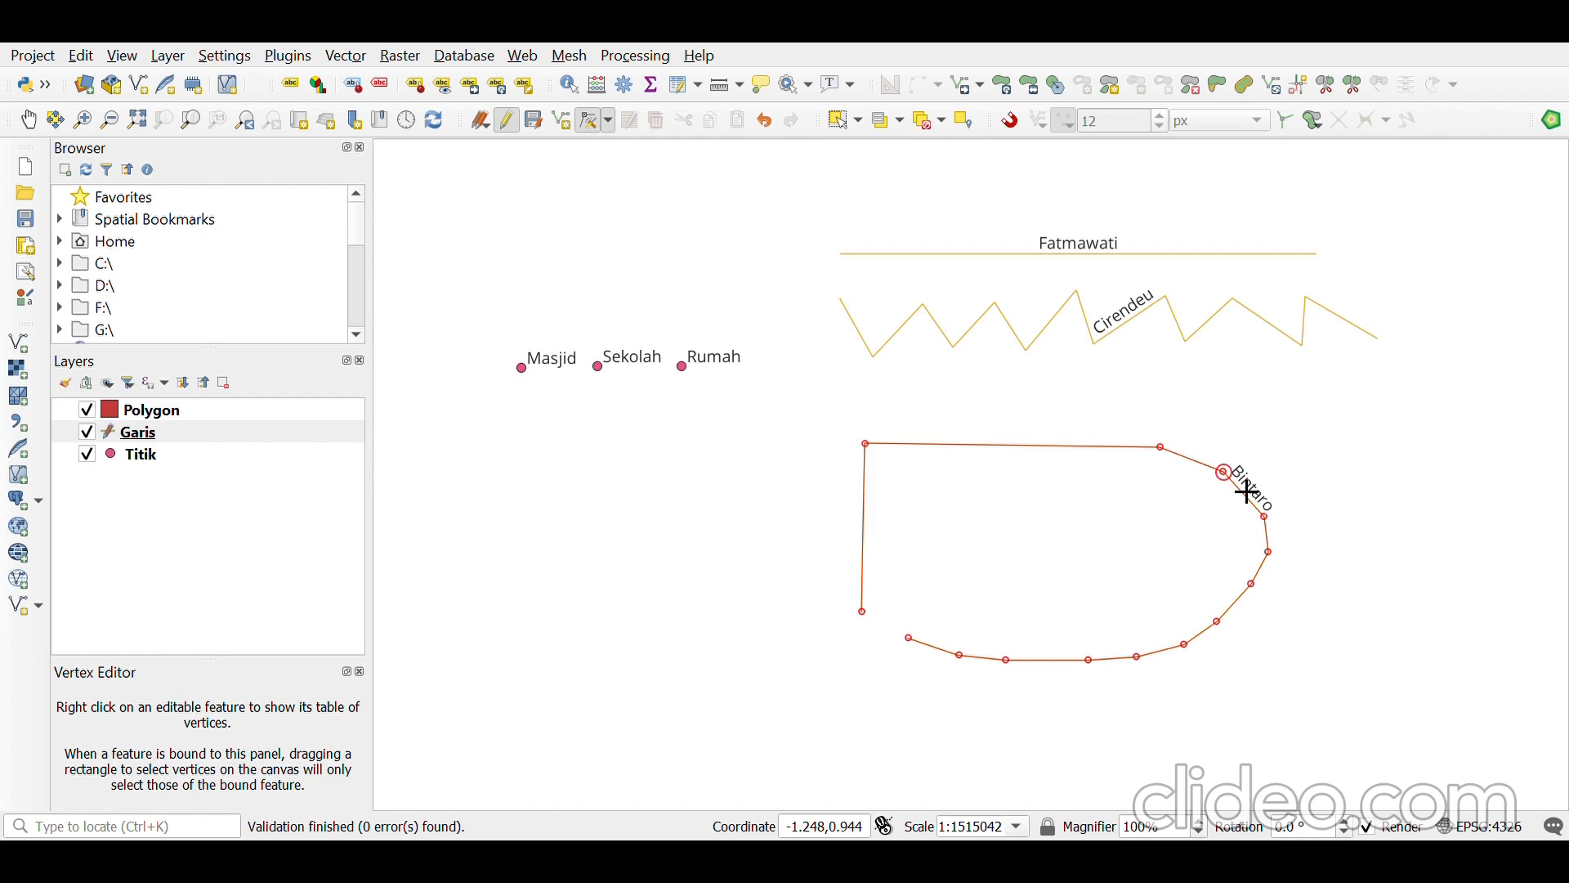
- Delete the vertices along the right-hand curve of the Bintaro line, from below its upper-right corner to the bottom stretch
left_click(1246, 491)
key("Delete")
key("Delete")
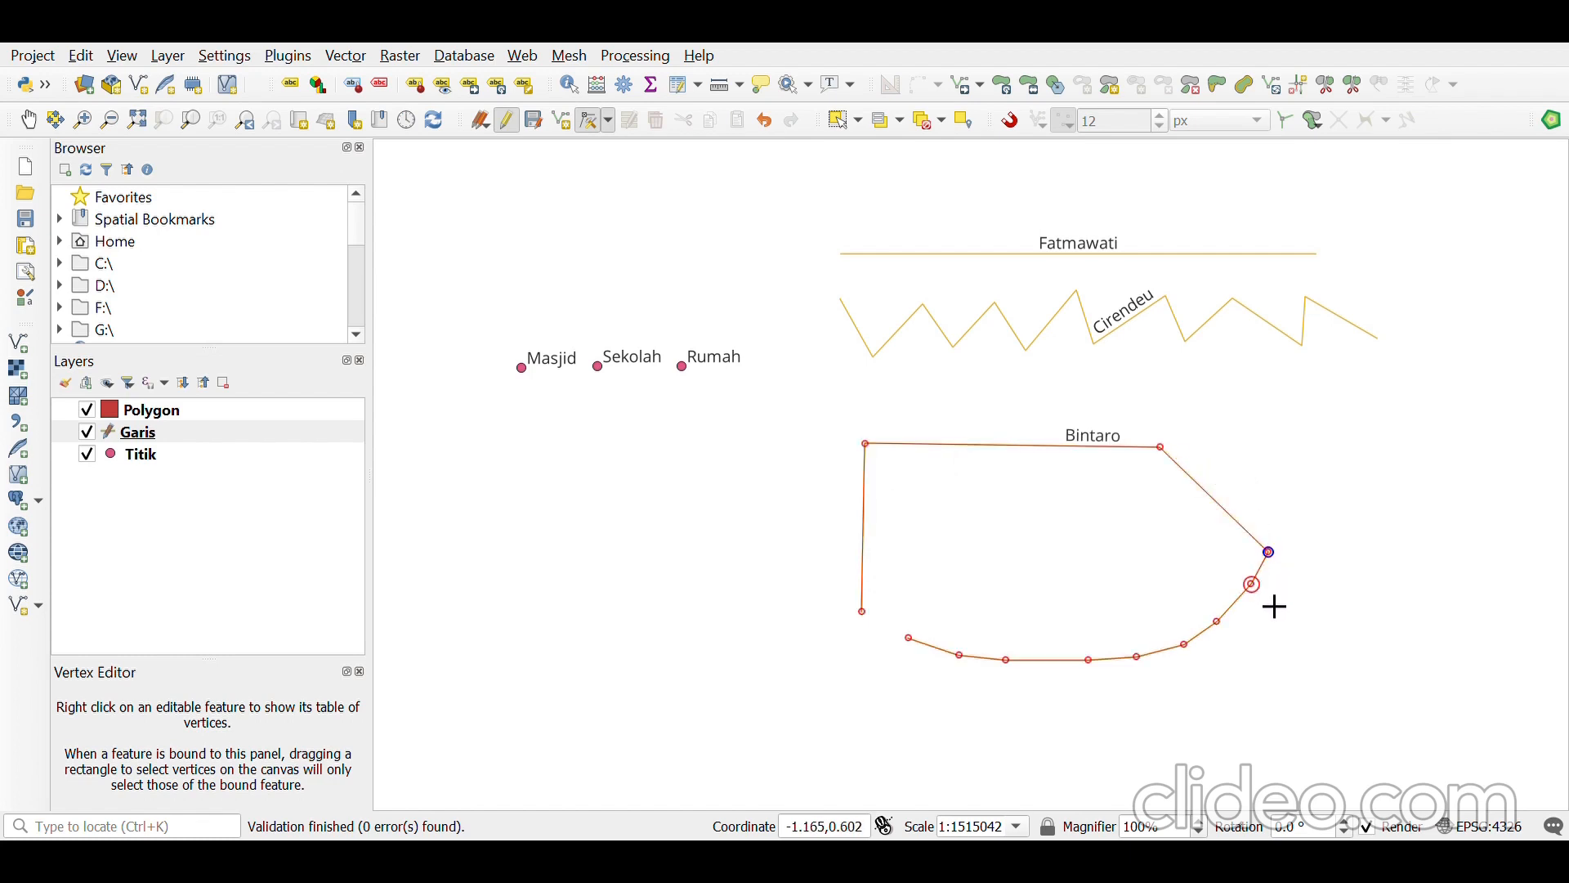
left_click(1275, 606)
key("Delete")
key("Delete")
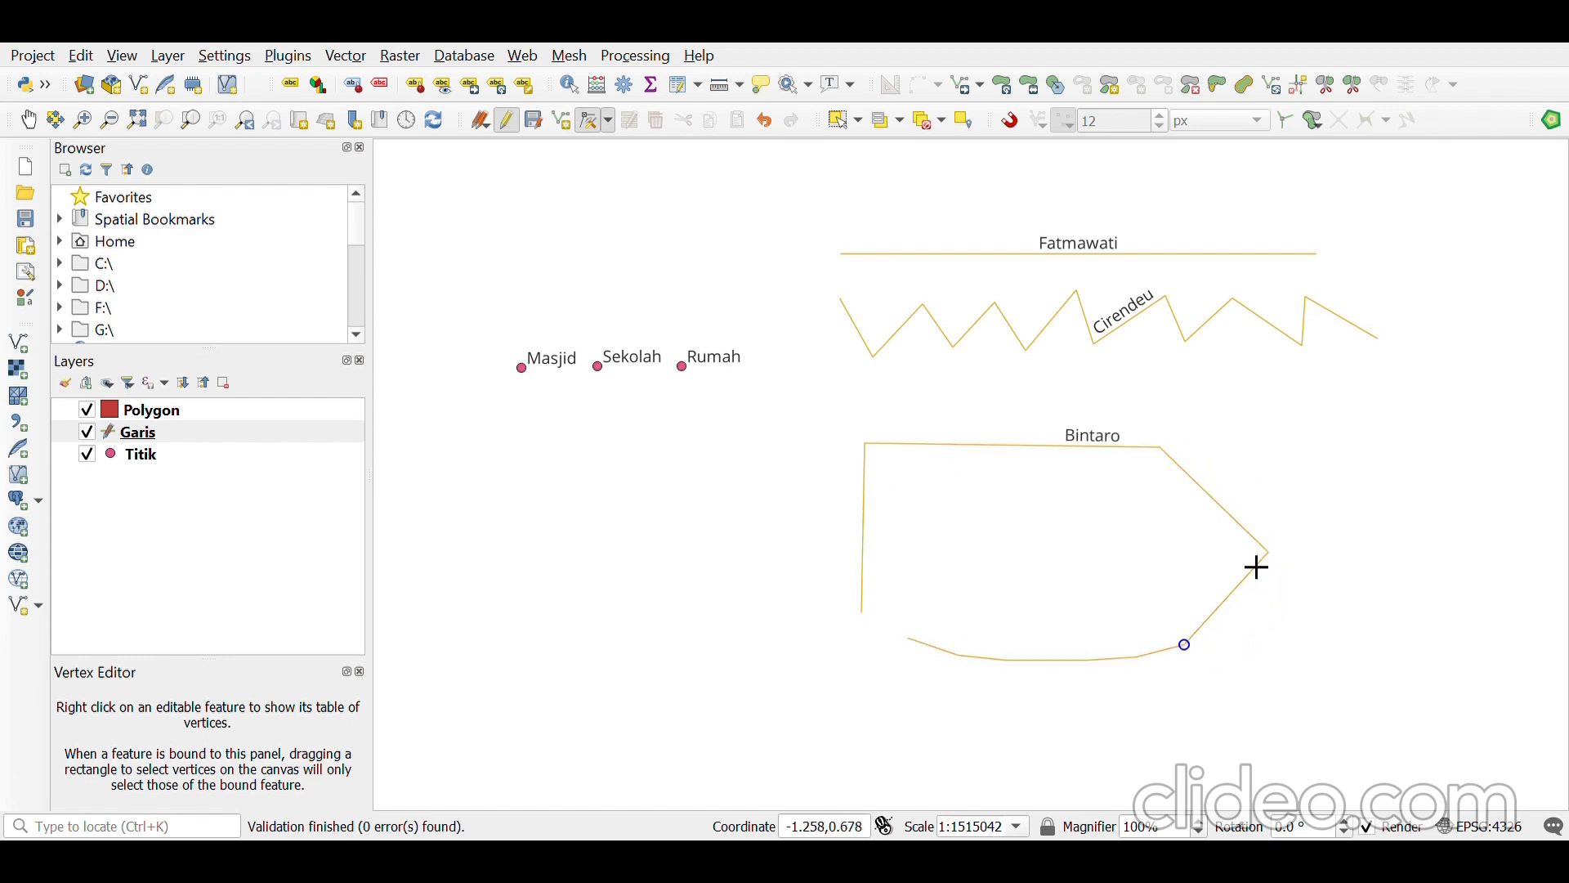
left_click(1275, 562)
key("Delete")
left_click(1187, 650)
key("Delete")
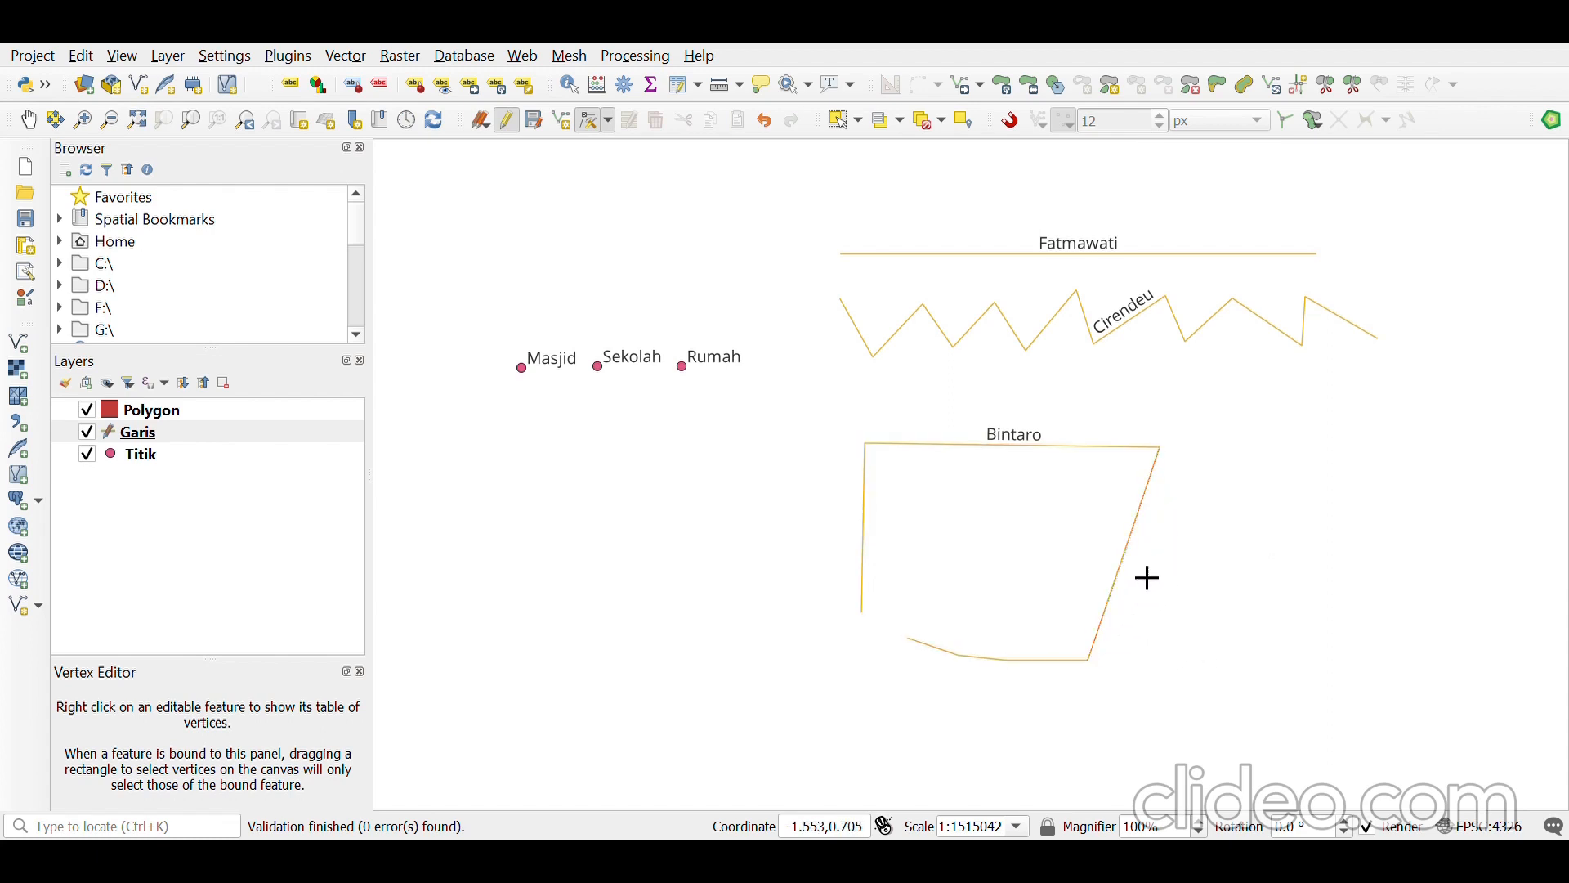
- Give the Bintaro line a lower-right corner and a straight bottom edge without intermediate vertices, ending just short of its start point
left_click(1152, 605)
key("Delete")
key("Delete")
key("Delete")
left_click(909, 639)
left_click(900, 631)
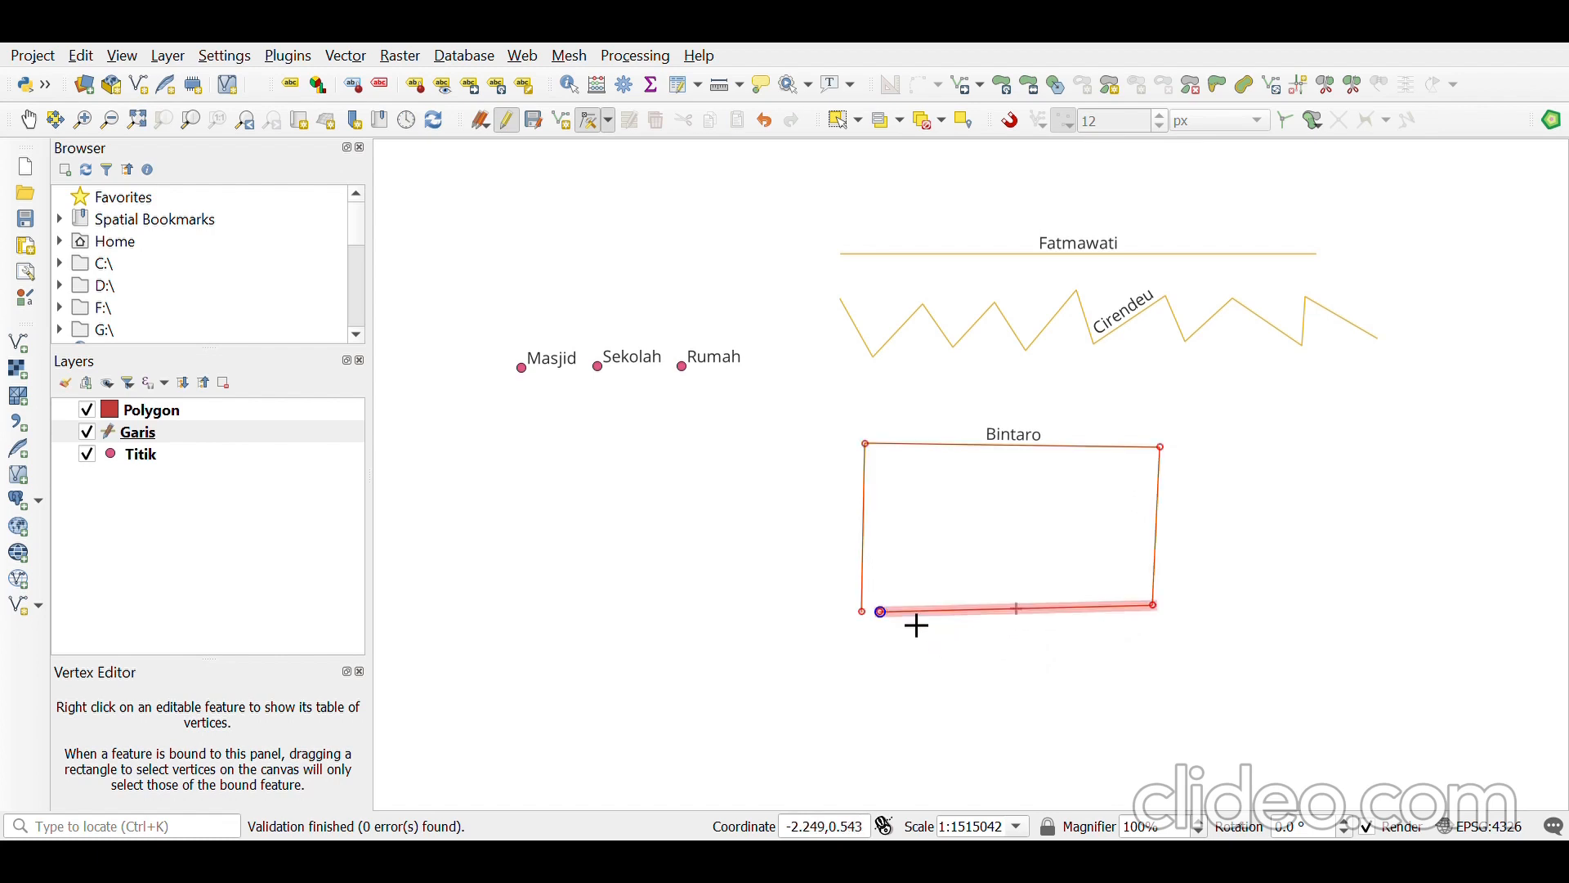
right_click(925, 627)
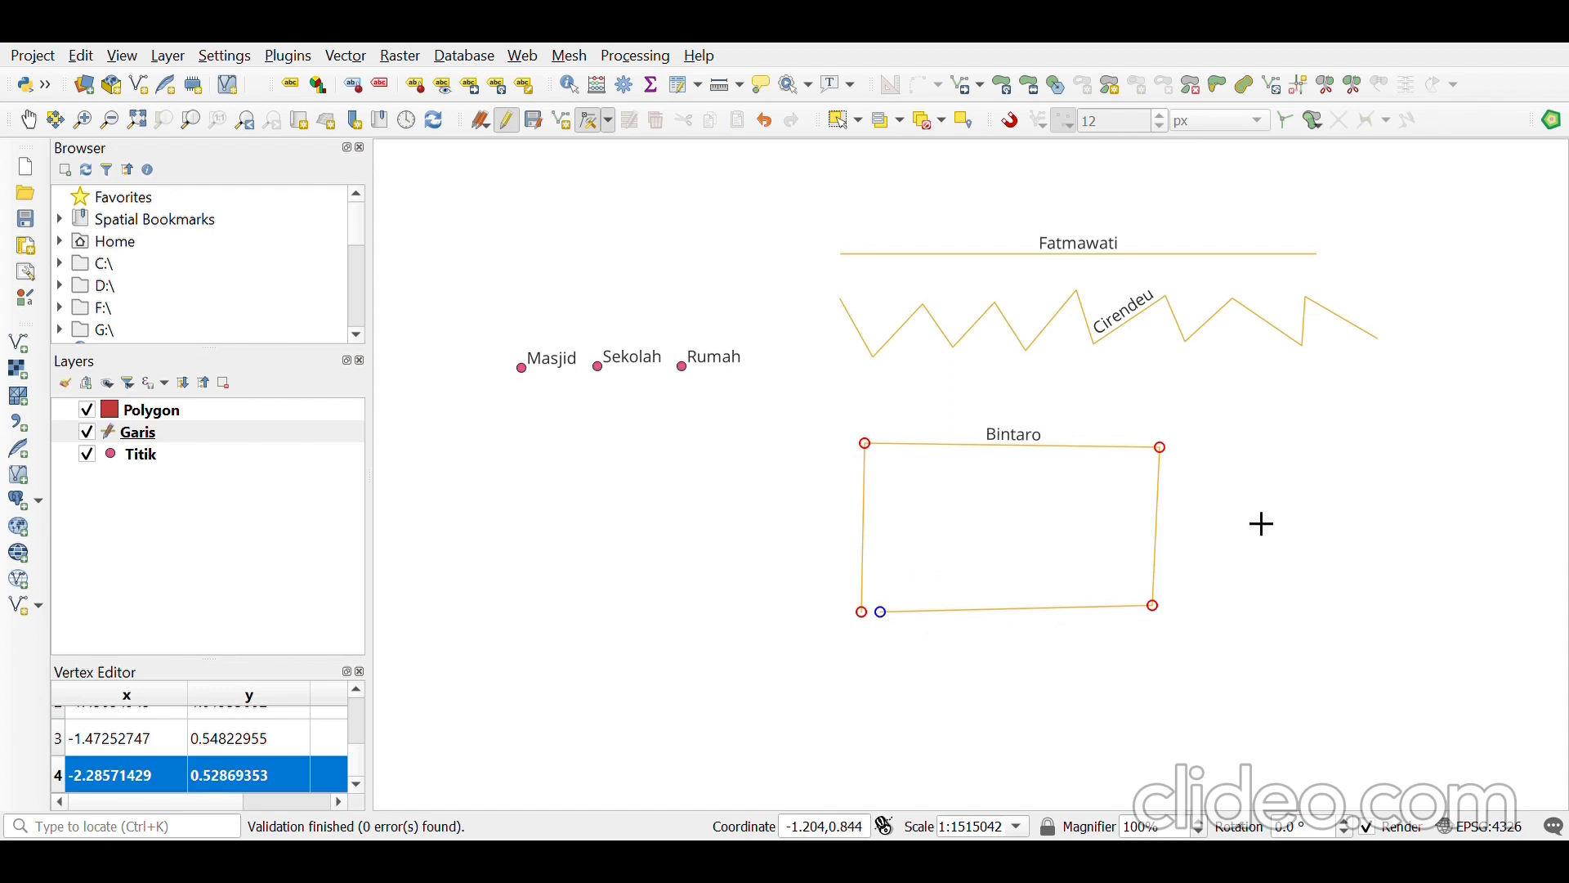
left_click(1343, 500)
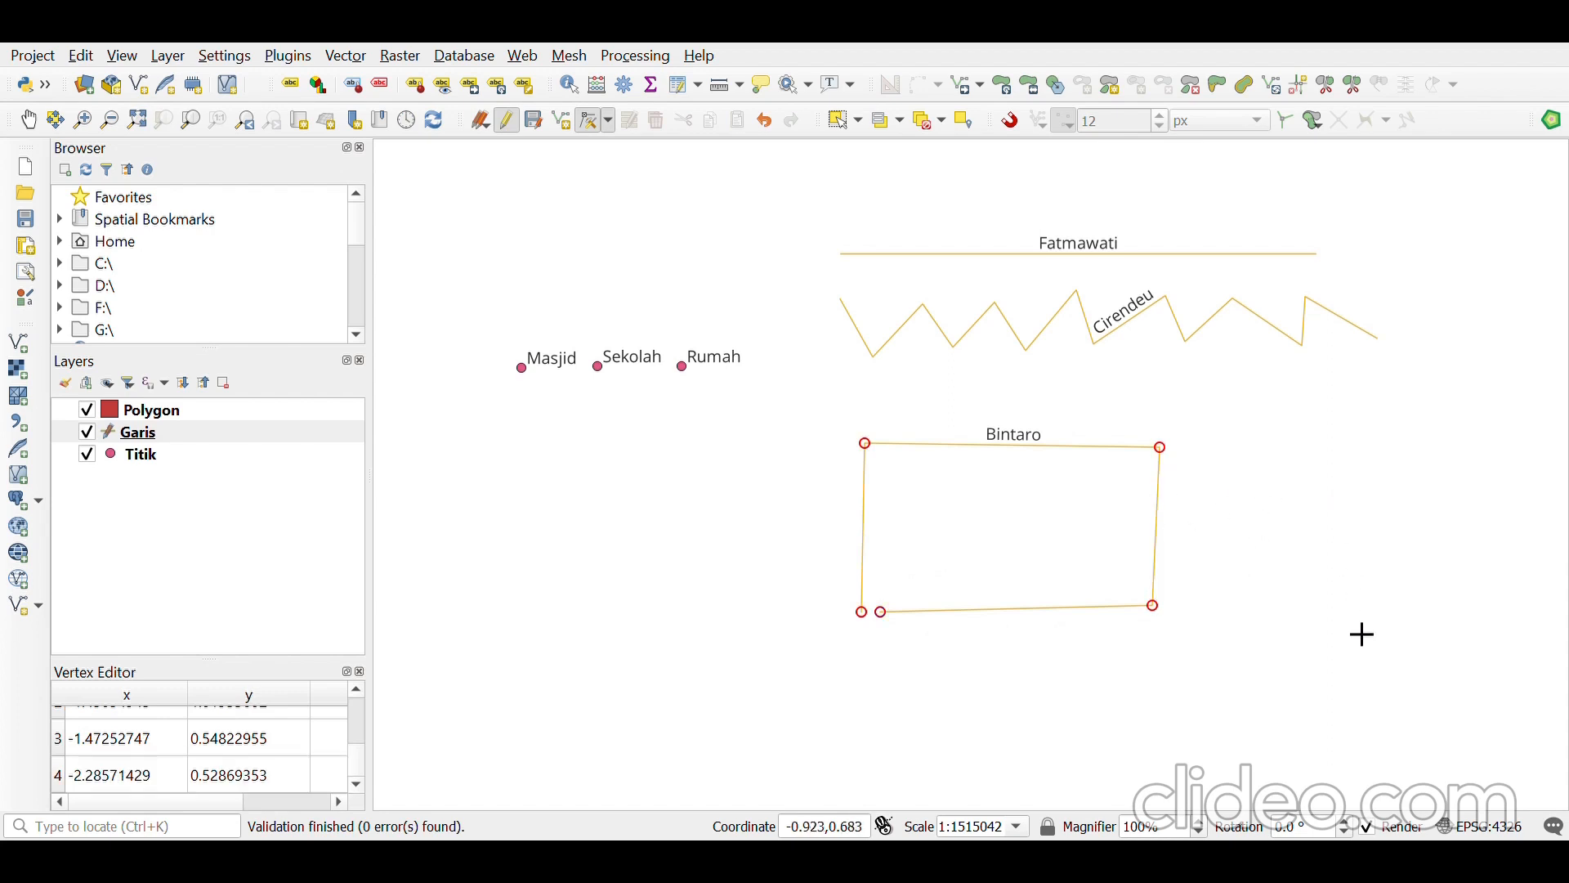
left_click(837, 125)
left_click_drag(960, 414, 1021, 689)
left_click_drag(1001, 673, 679, 357)
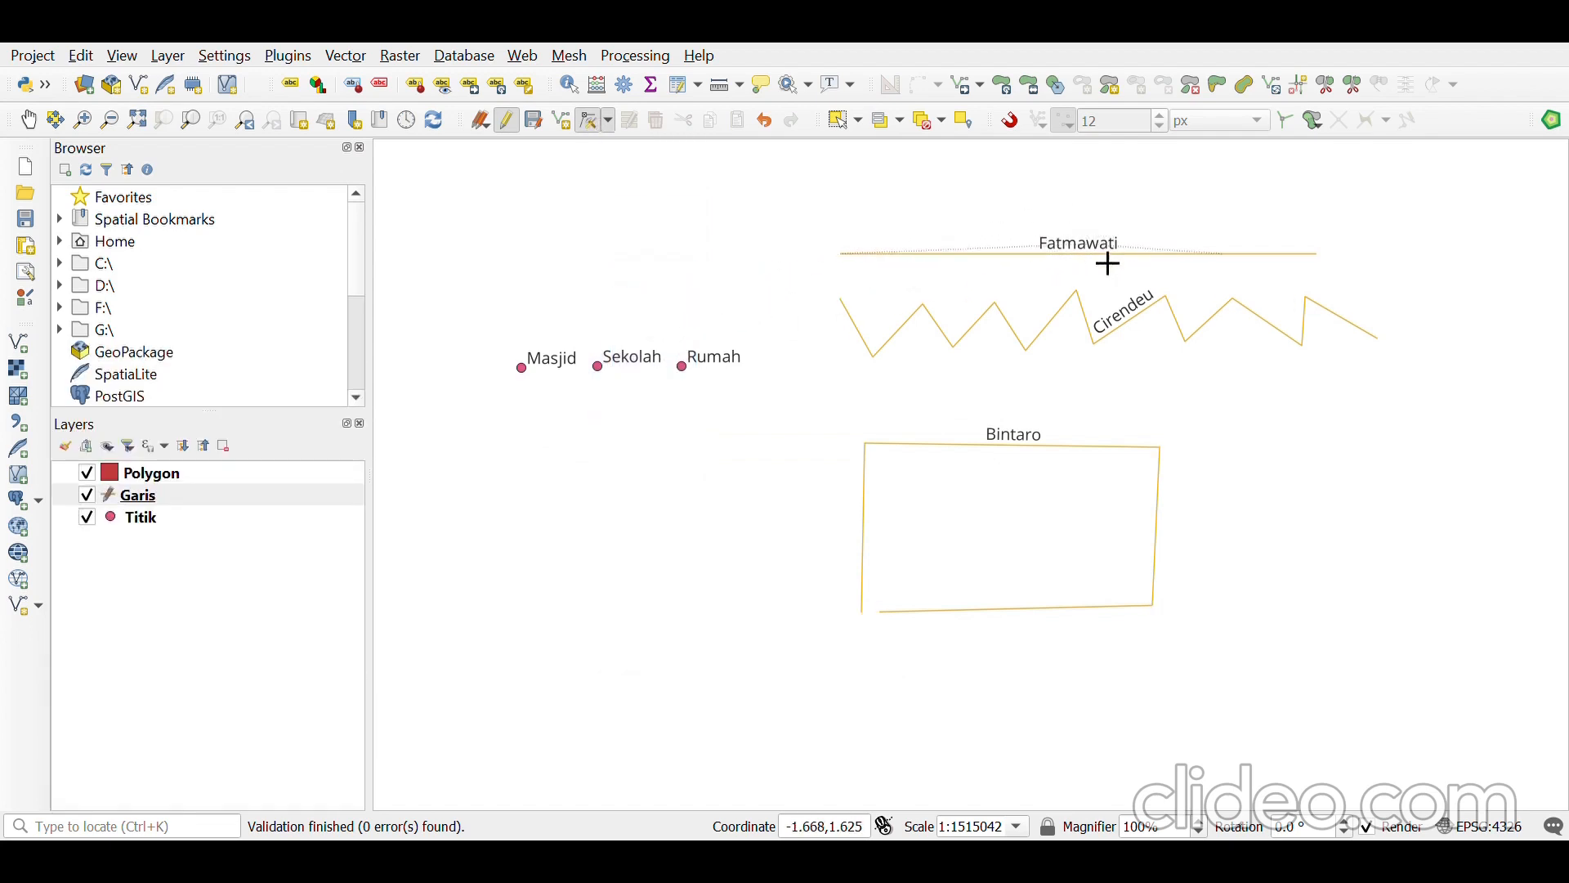
- Use the Vertex Tool to bend the left part of the Fatmawati line into a peak followed by a valley
left_click(934, 233)
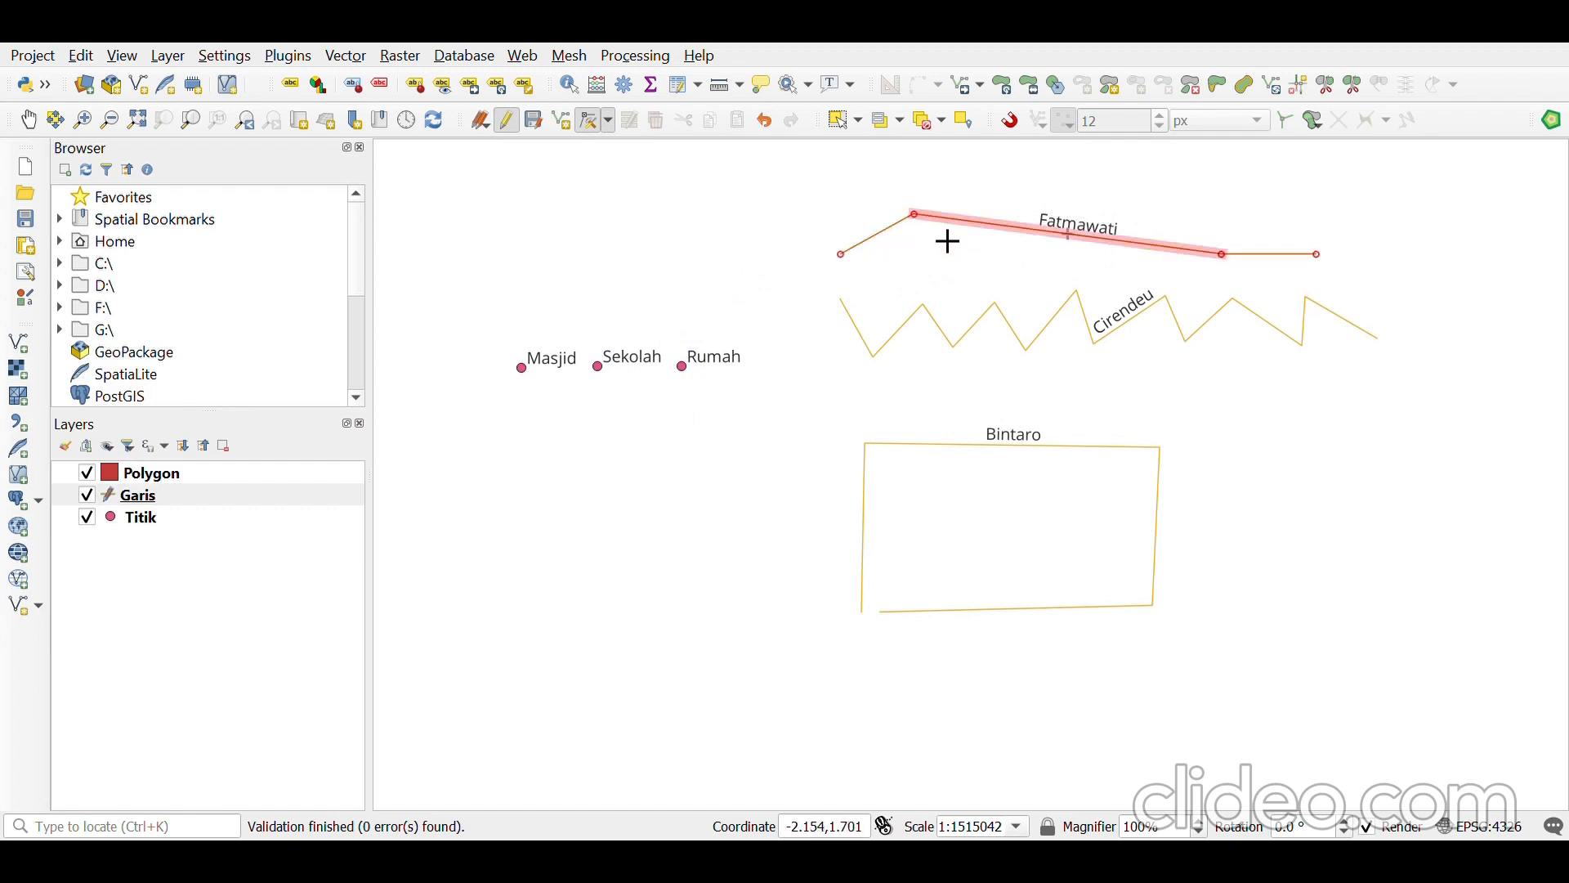
left_click(1071, 248)
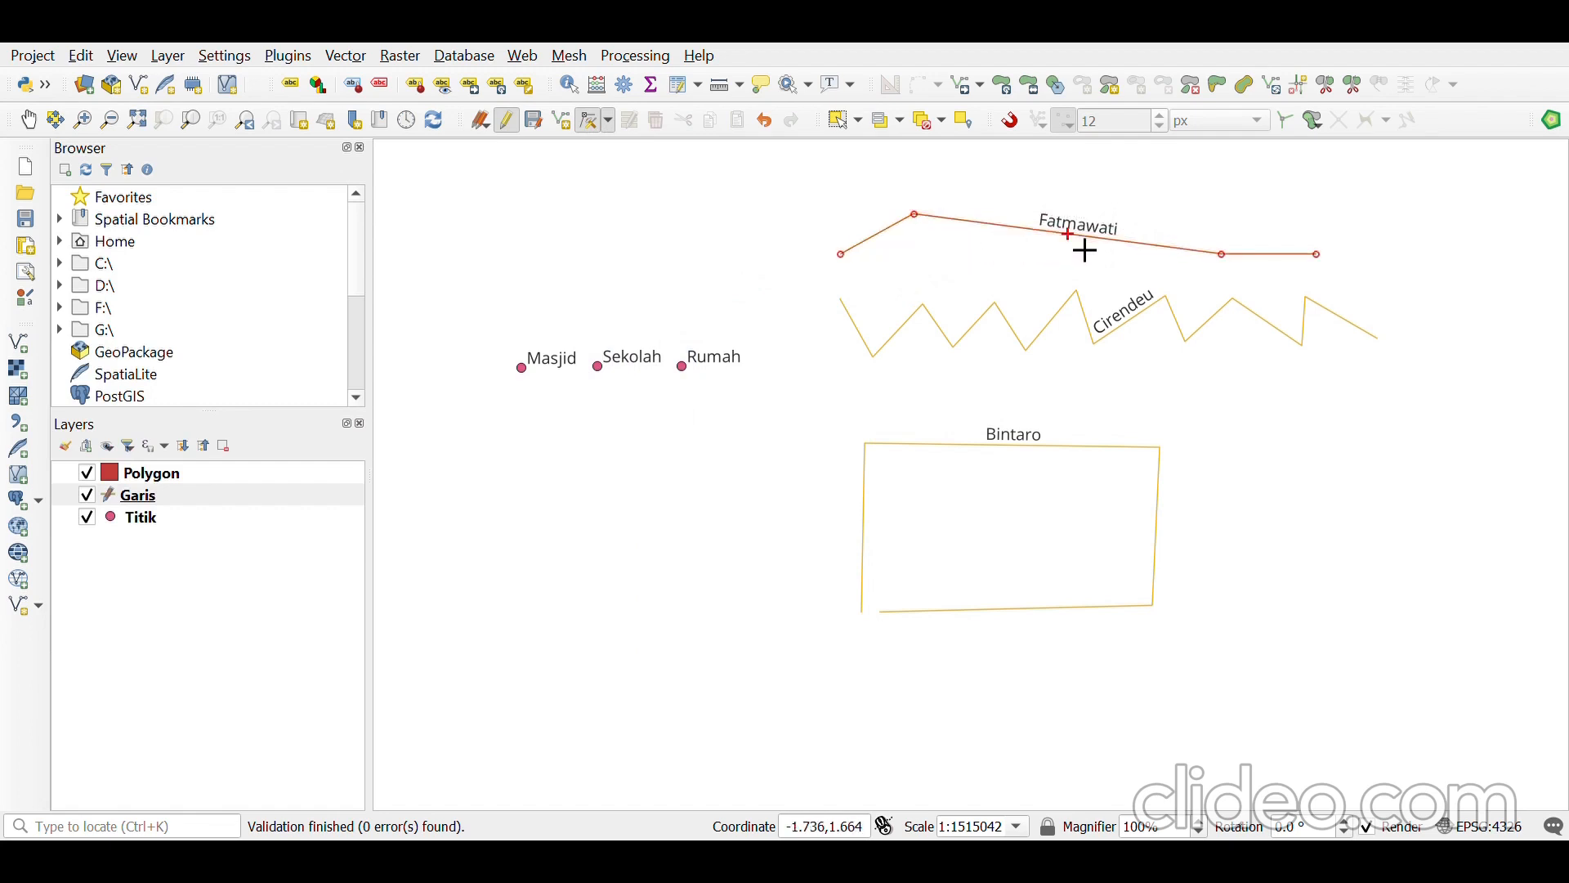
left_click(1010, 261)
left_click(1114, 263)
left_click(1100, 235)
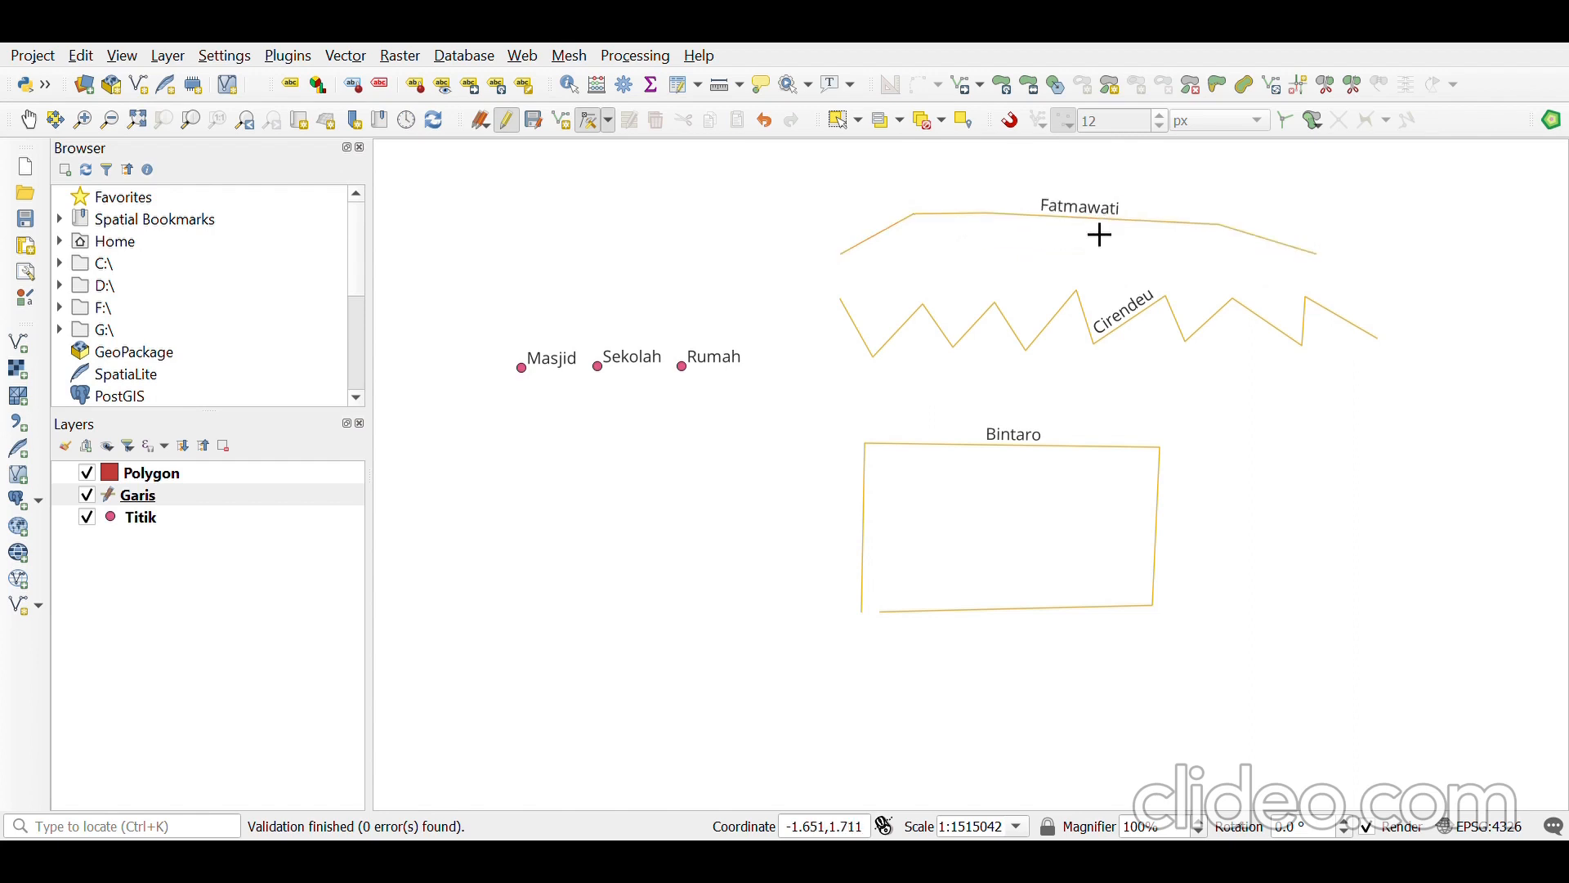
left_click(1014, 231)
left_click(991, 267)
left_click(1098, 272)
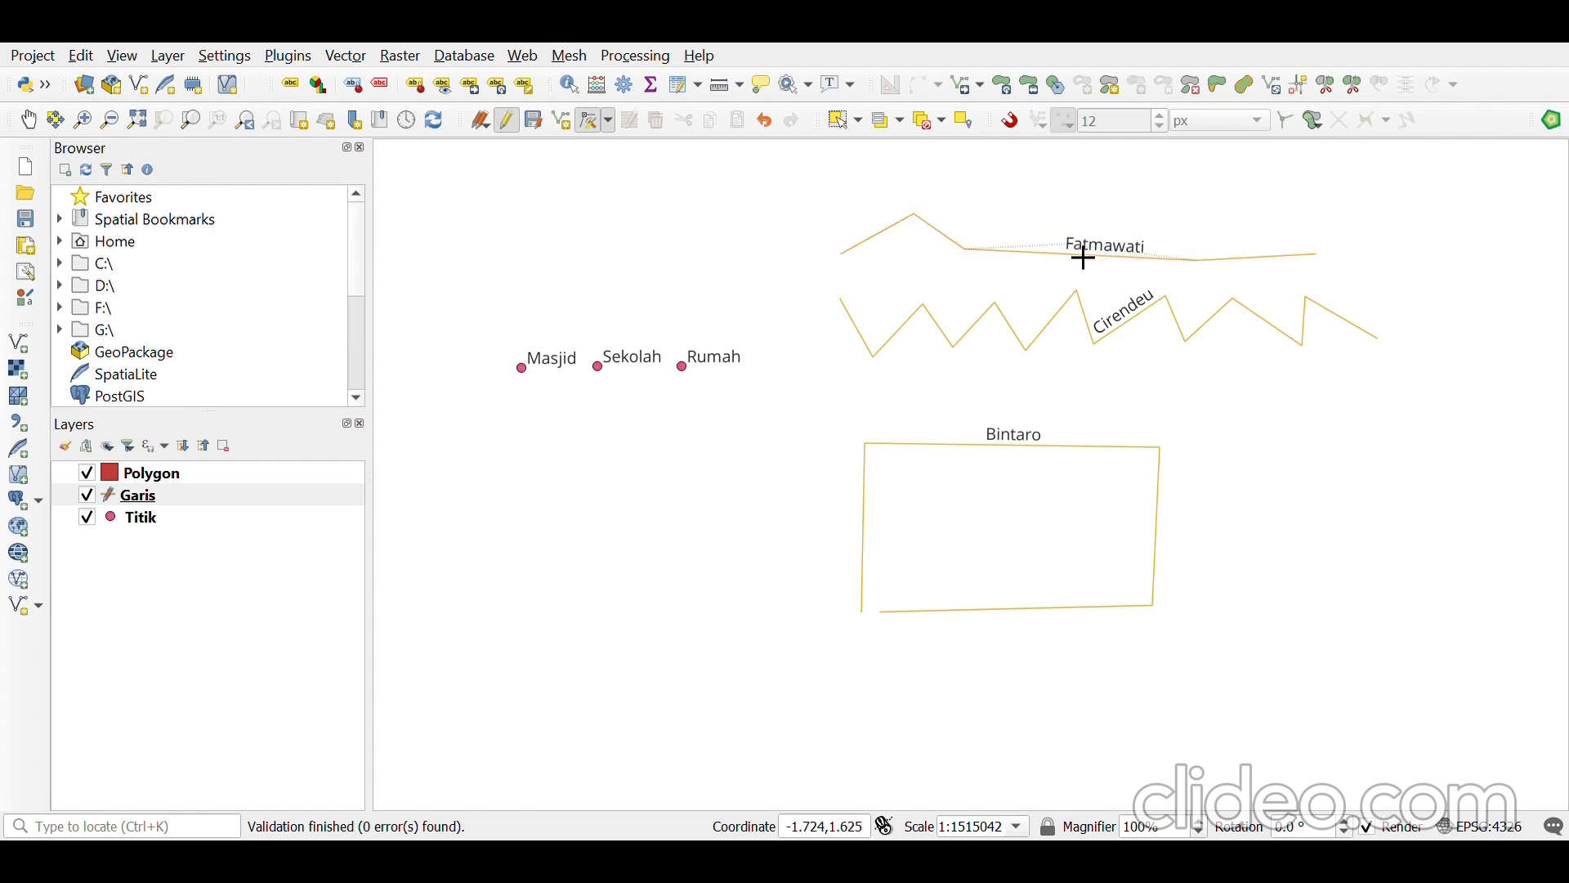
- Add further vertices along the rest of the Fatmawati line, alternating peaks and valleys to form a zigzag up to its right end
left_click(1052, 213)
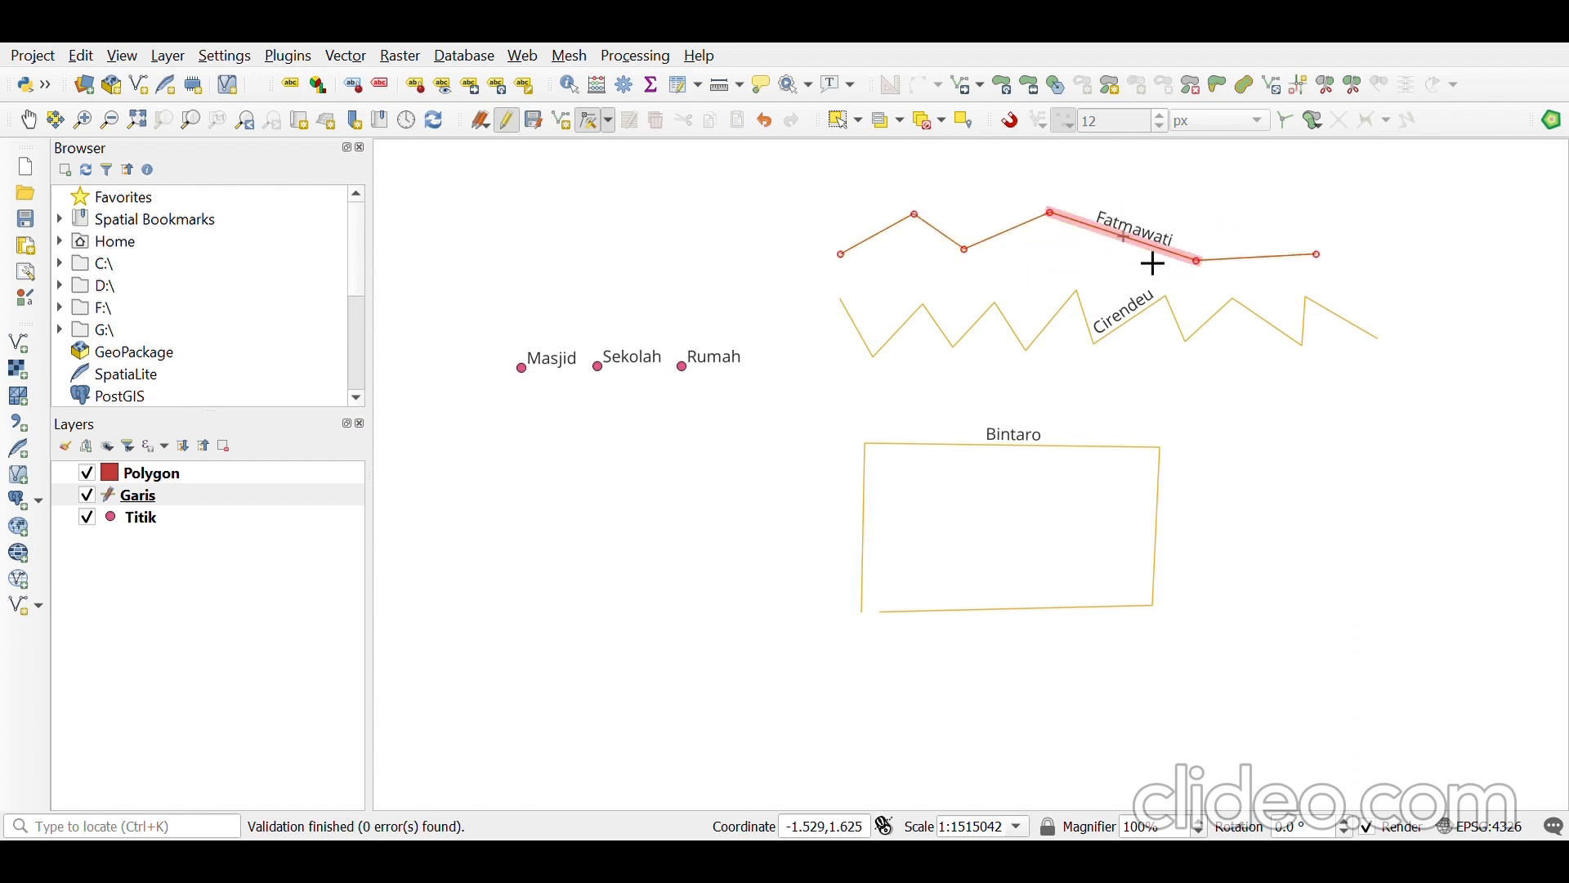
left_click(1153, 263)
left_click(1100, 264)
left_click(1202, 270)
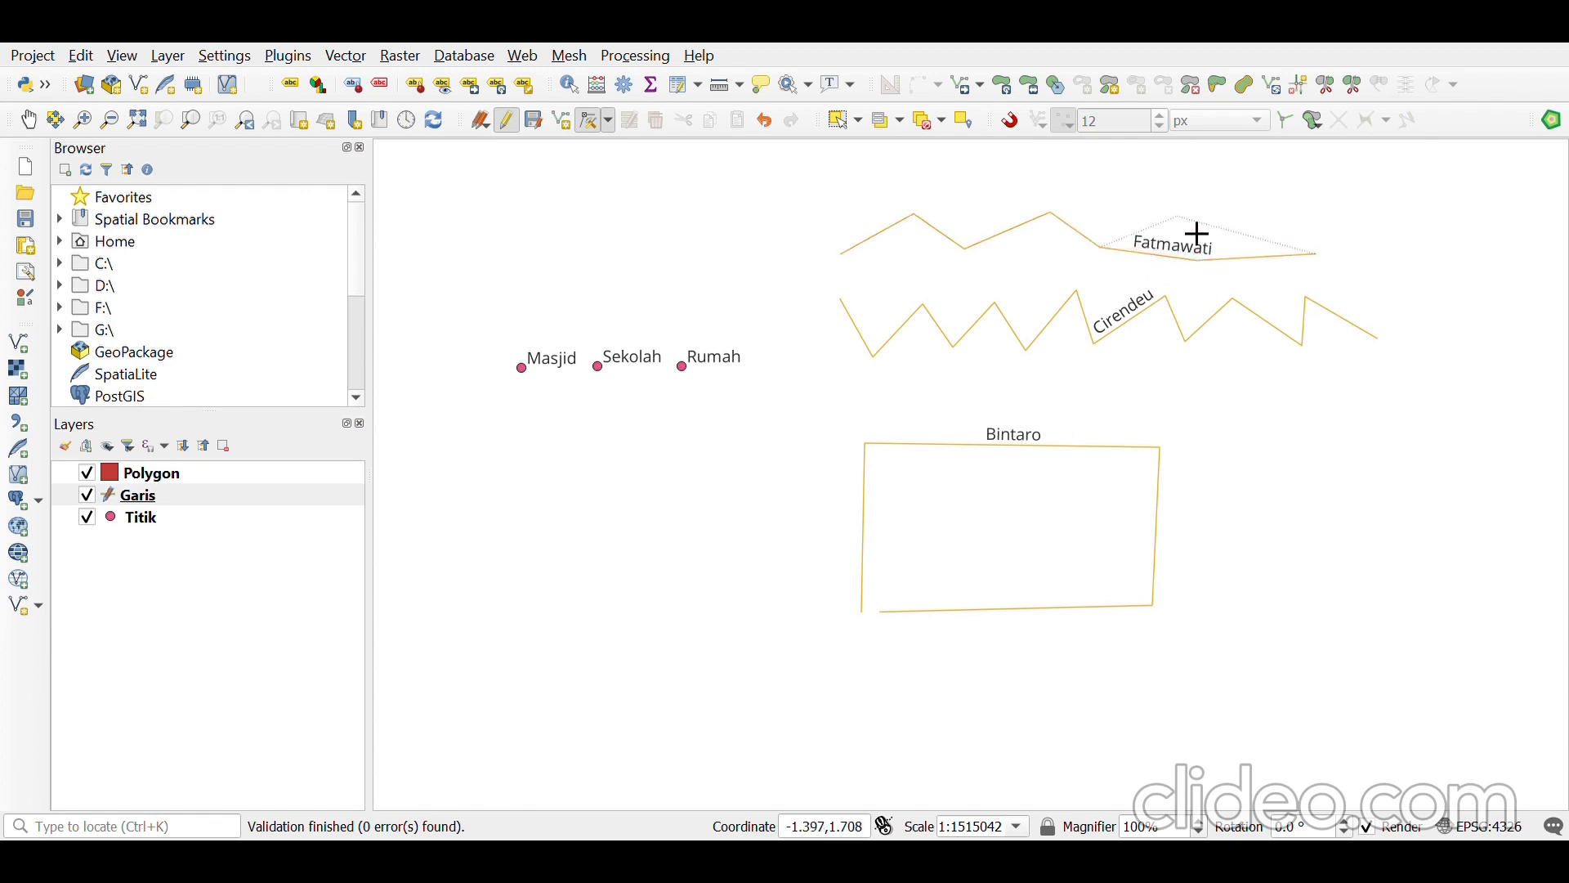
left_click(1205, 217)
left_click(1258, 238)
left_click(1256, 261)
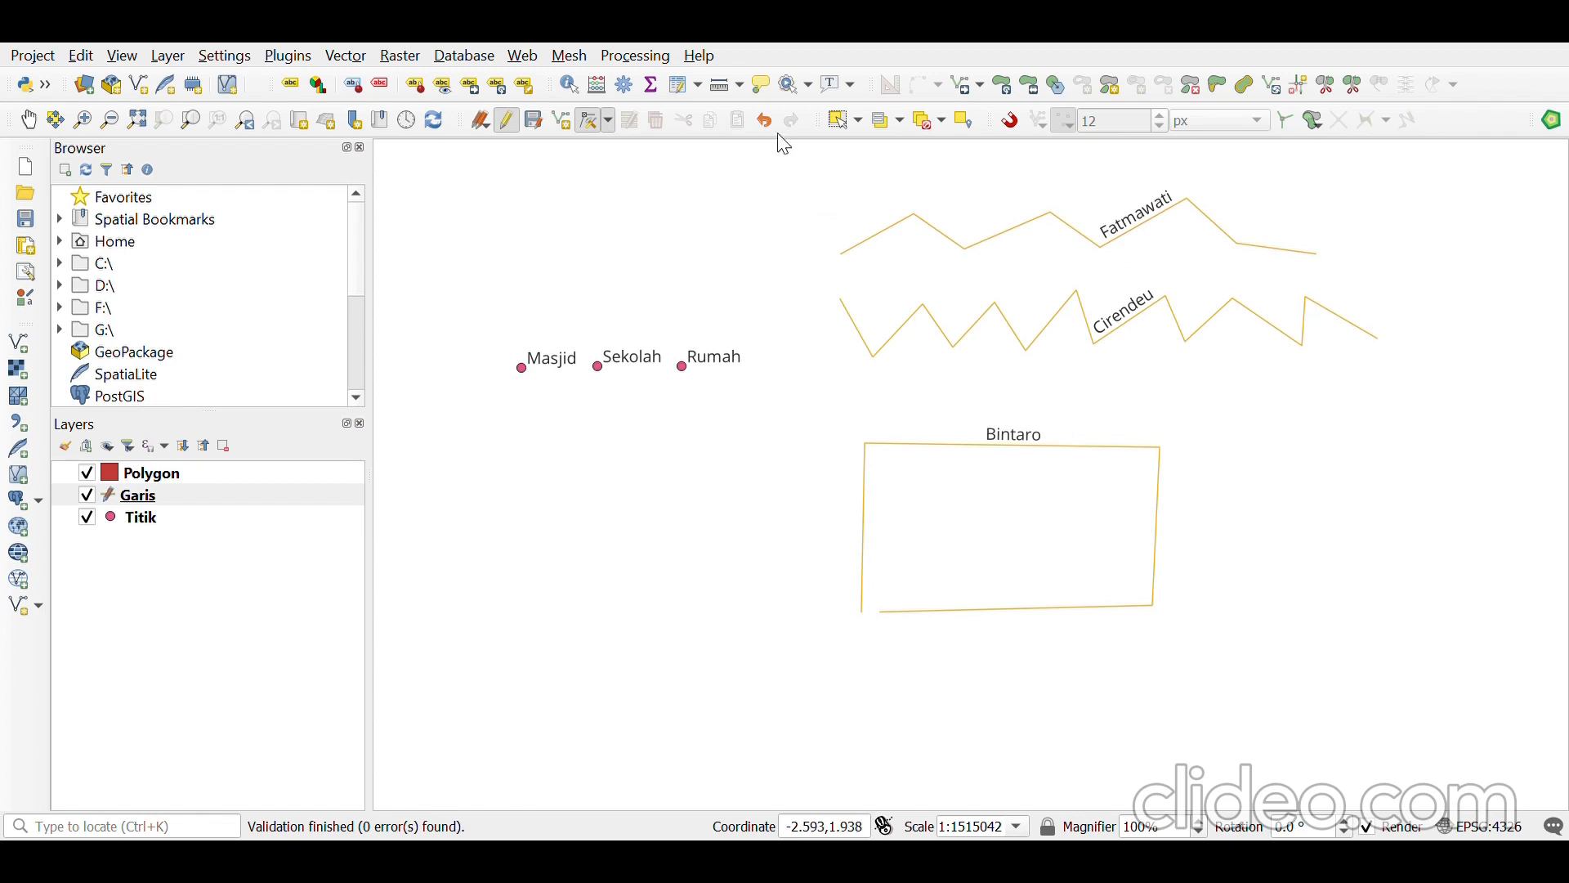
- Select the Garis lines Bintaro, Cirendeu and Fatmawati individually, ending with Fatmawati selected
left_click(839, 121)
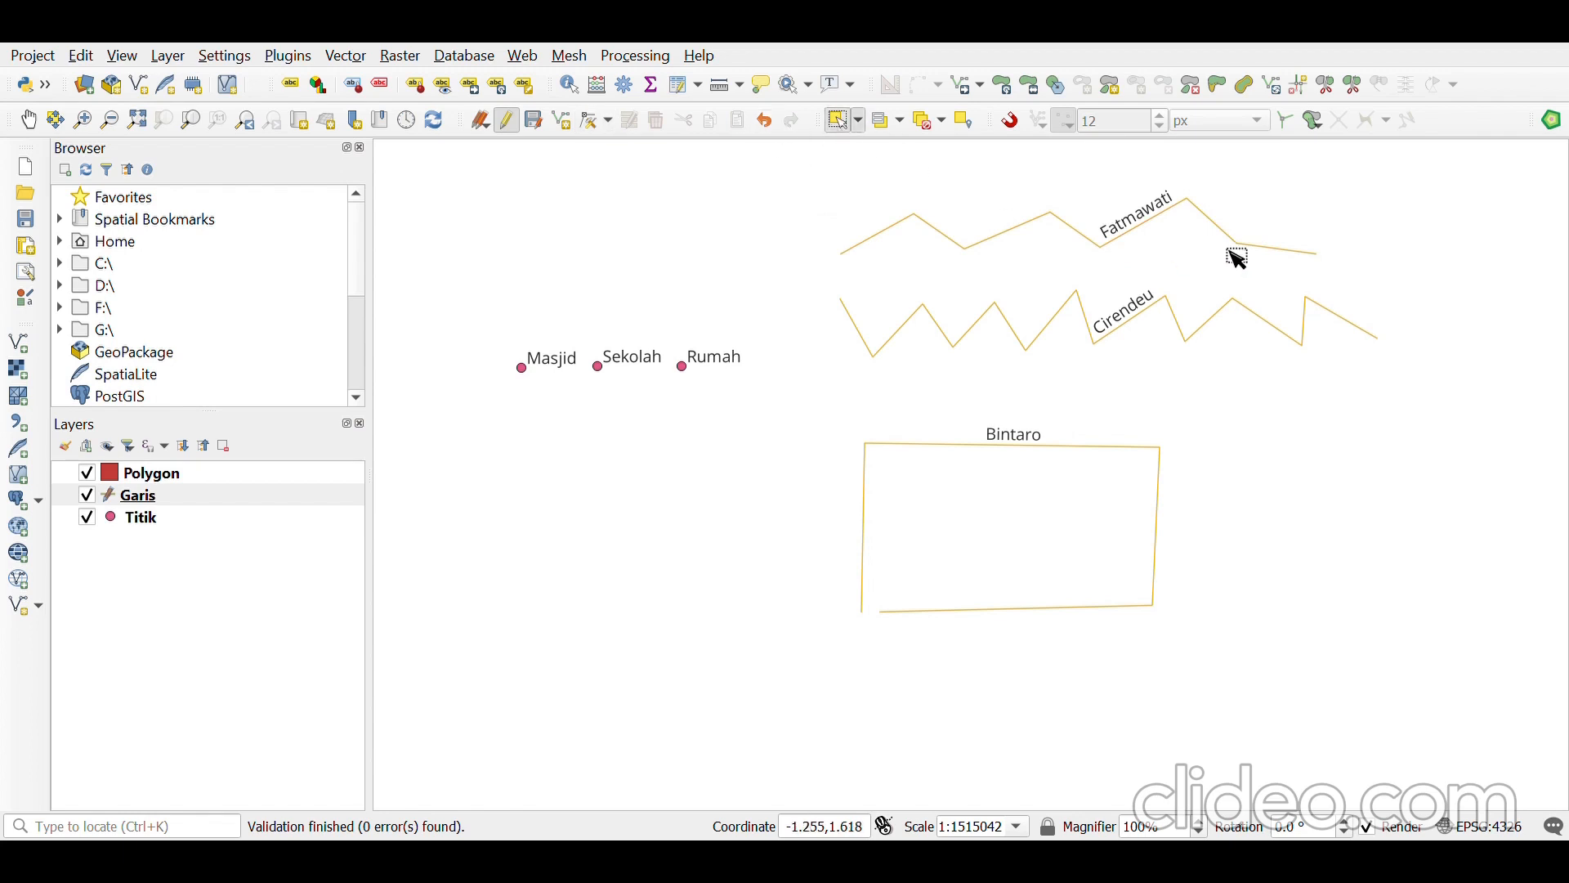
left_click(1172, 482)
left_click(1257, 525)
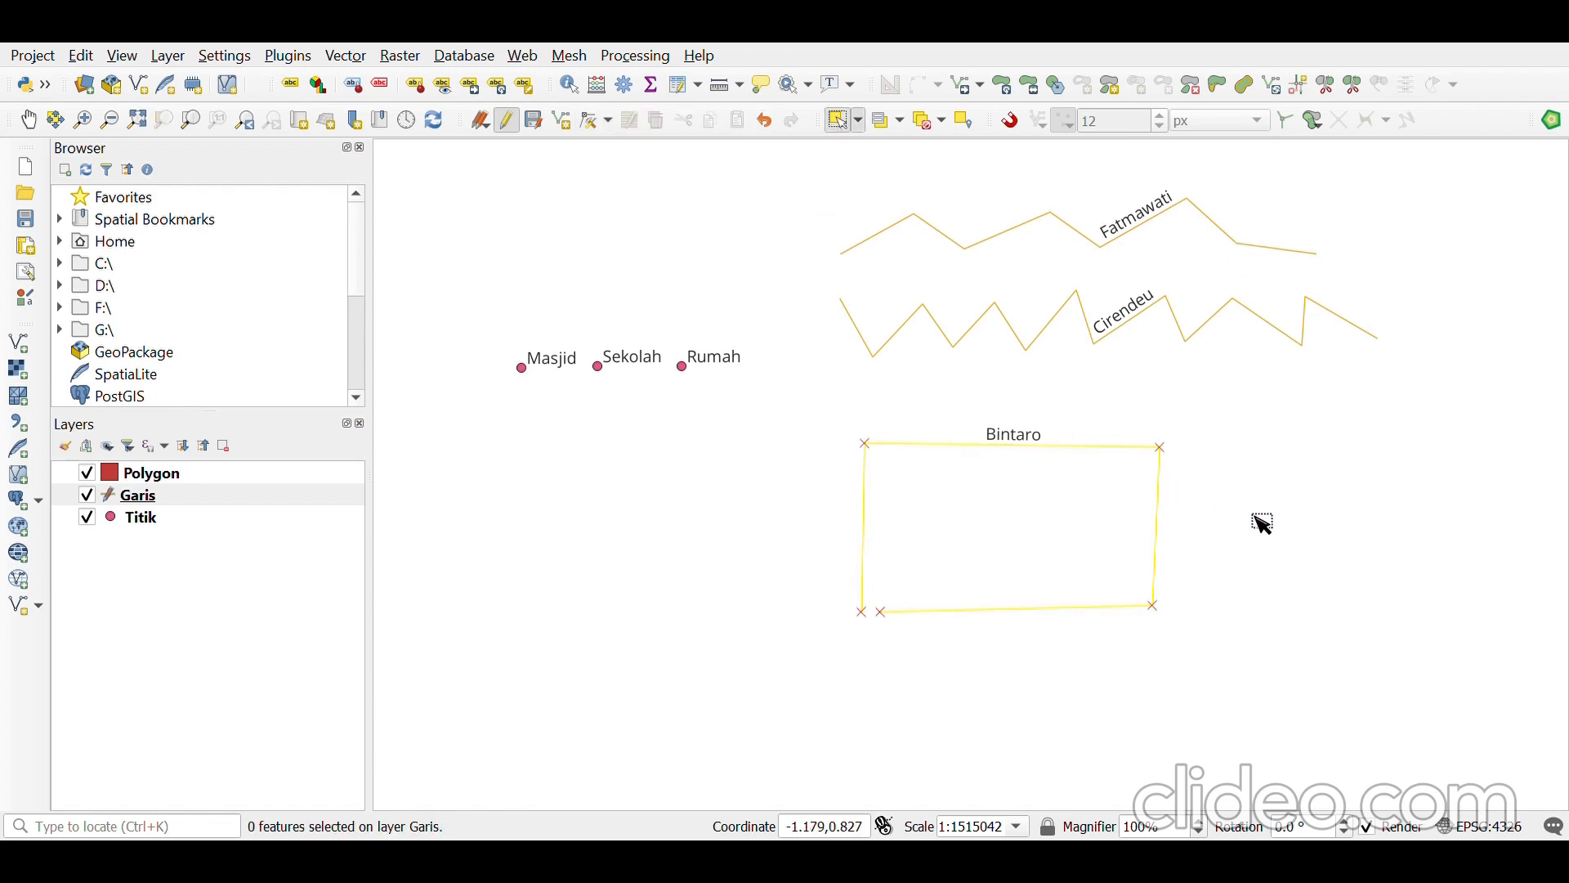
left_click(1142, 318)
left_click(1147, 233)
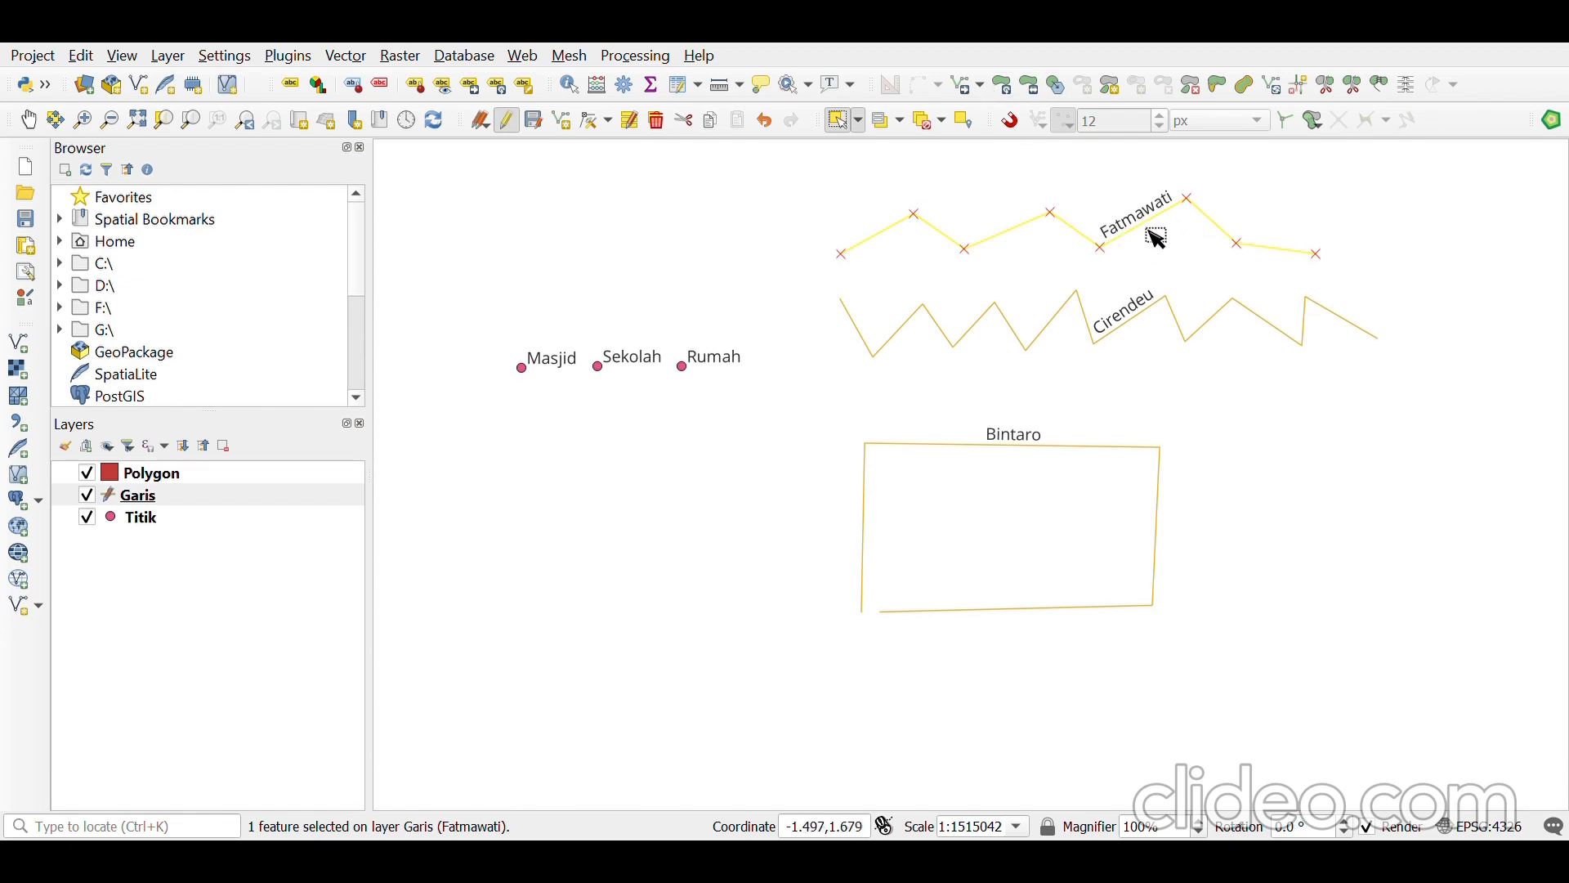
left_click(1149, 320)
left_click(1156, 451)
left_click(1127, 247)
- Move the selected Fatmawati line below the Bintaro rectangle and adjust its placement there
left_click(968, 88)
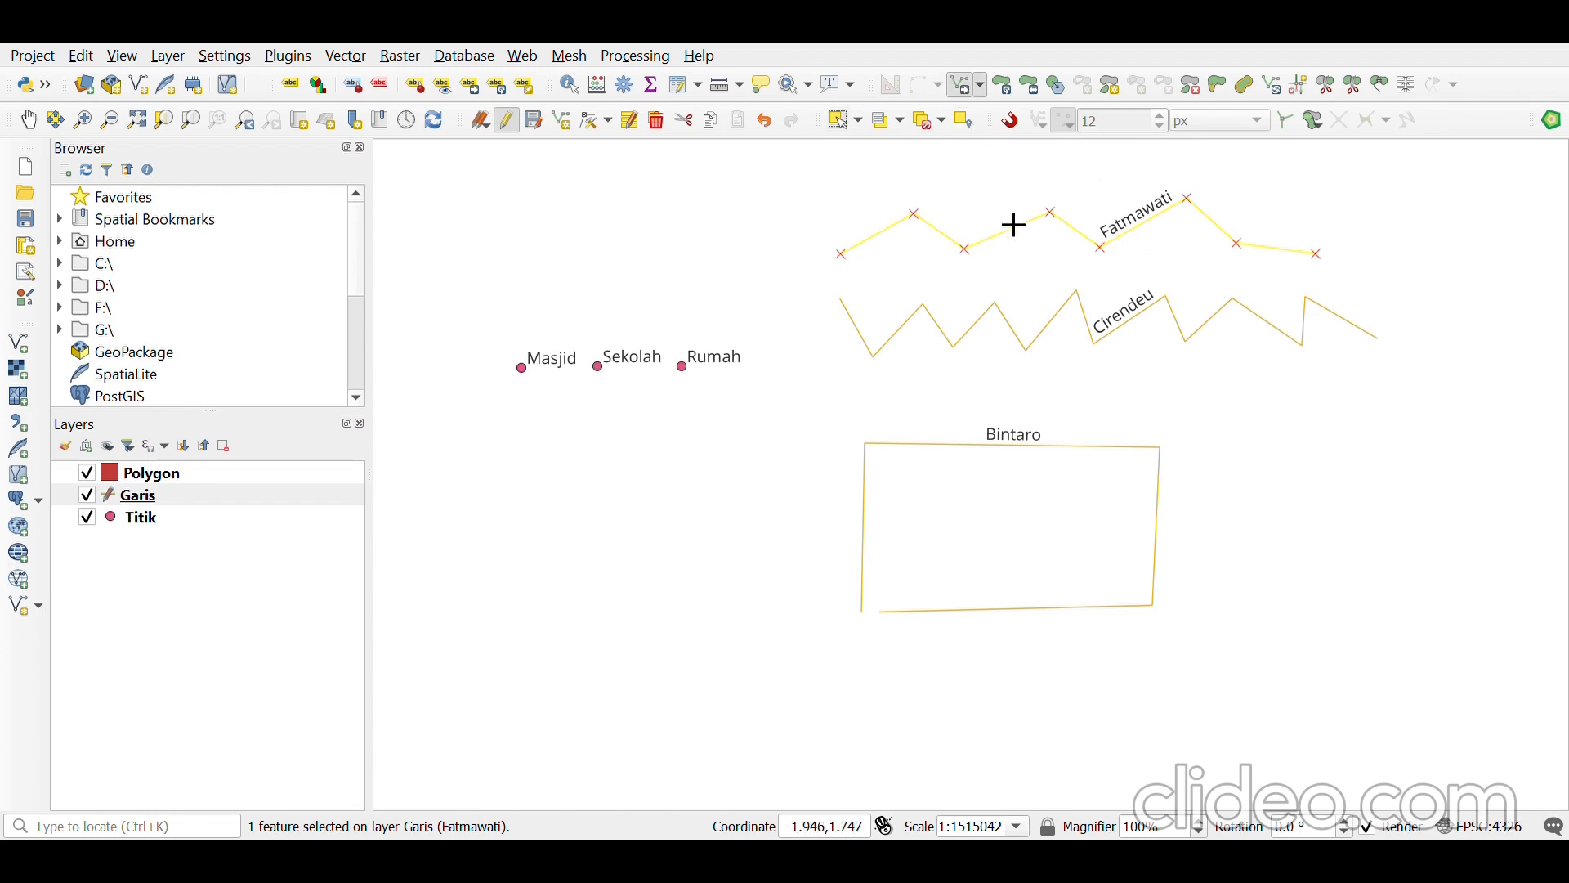
left_click(1026, 252)
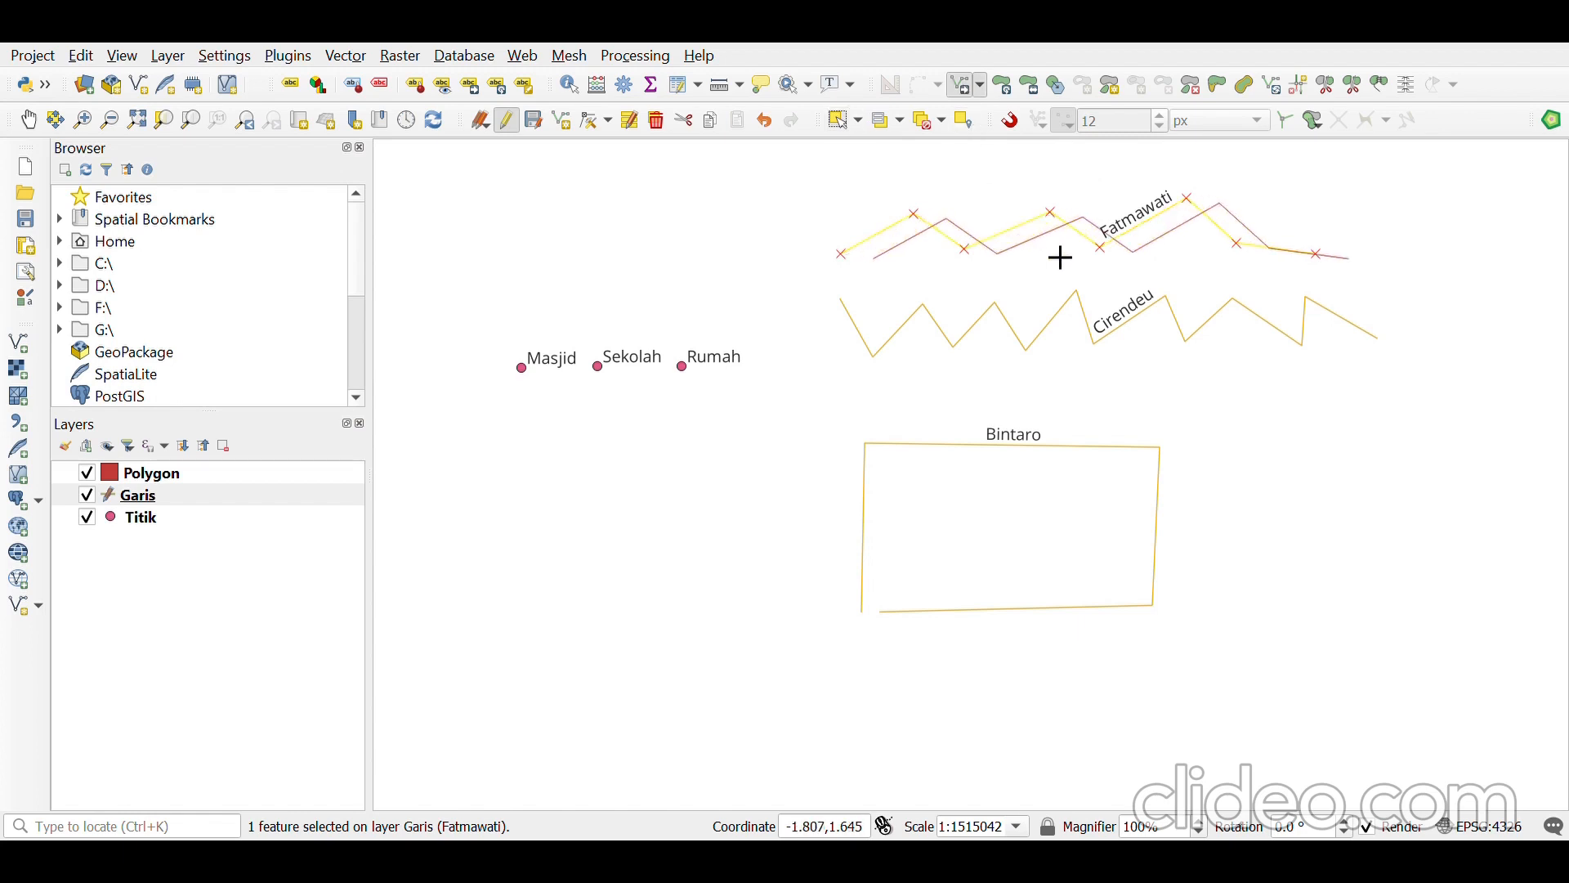
left_click(1006, 714)
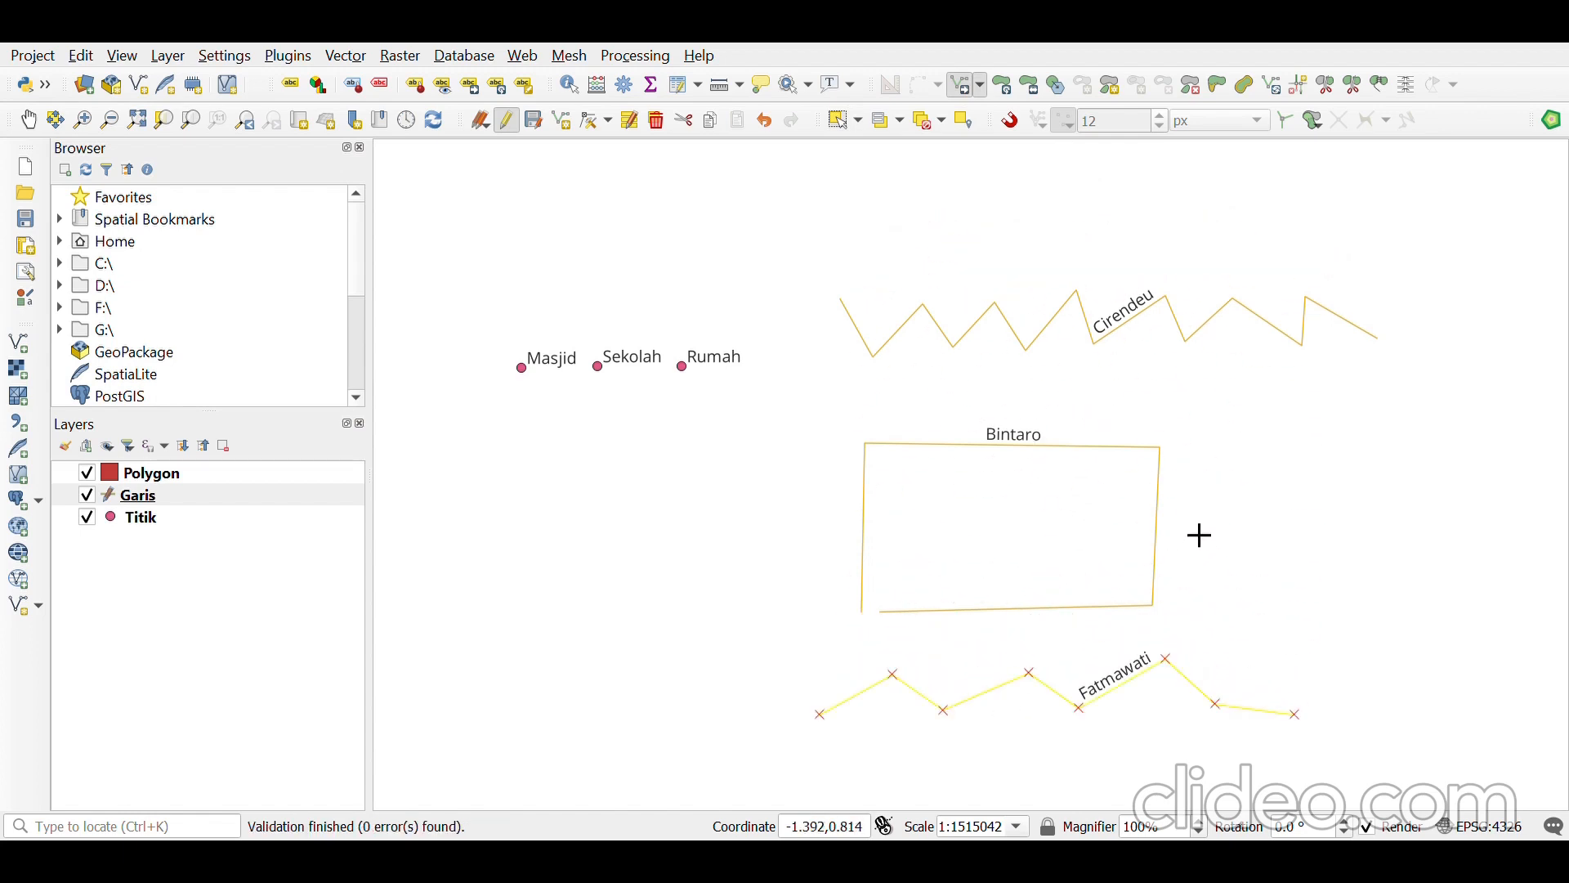
left_click(1031, 336)
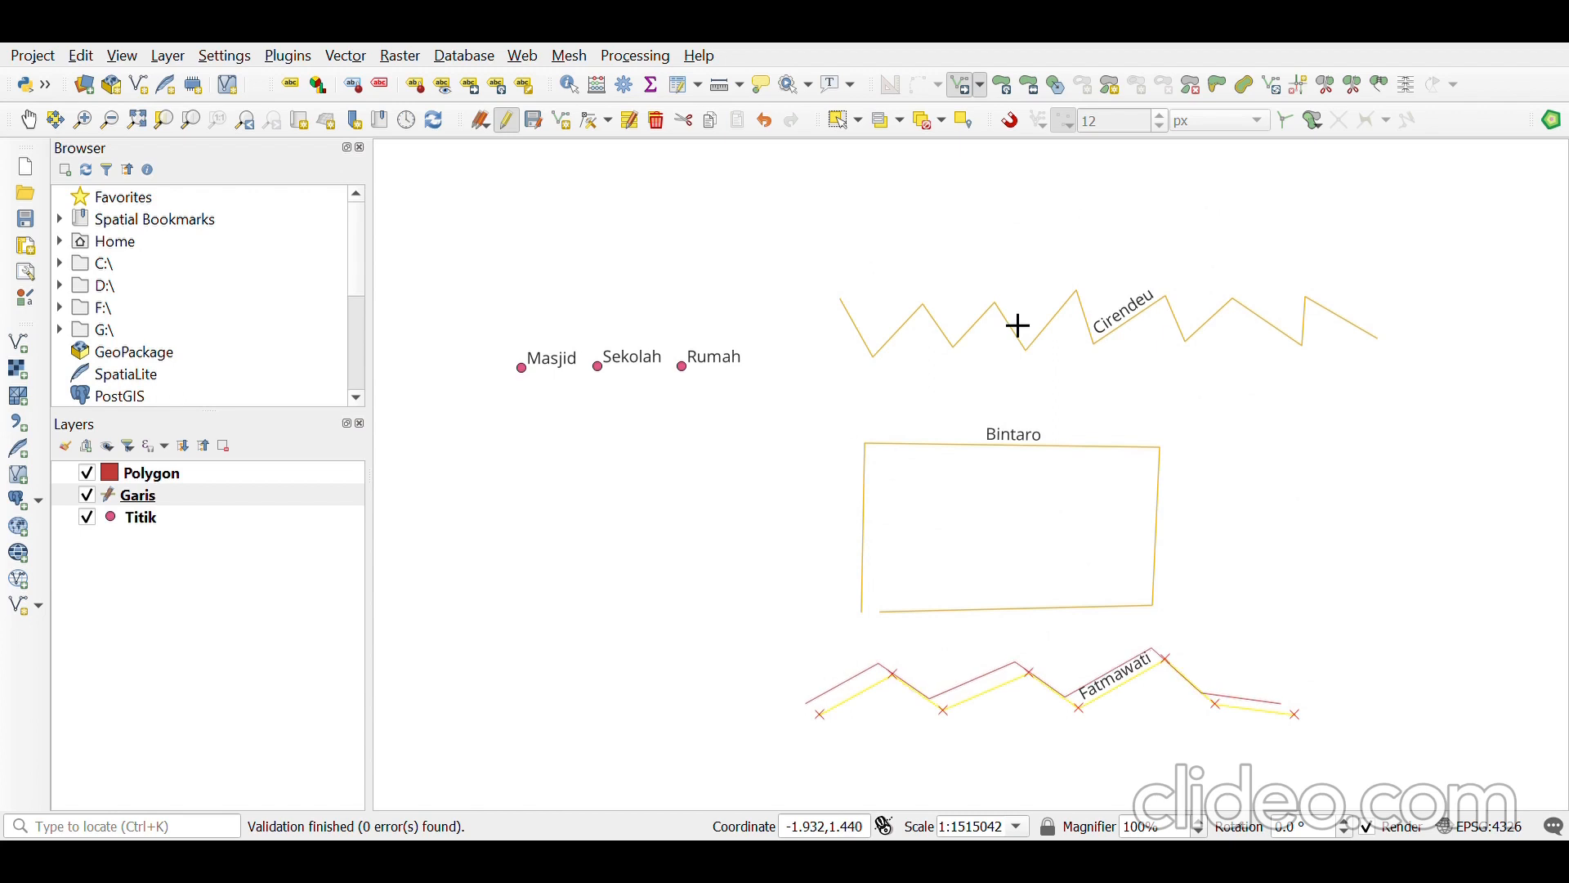
left_click(1015, 327)
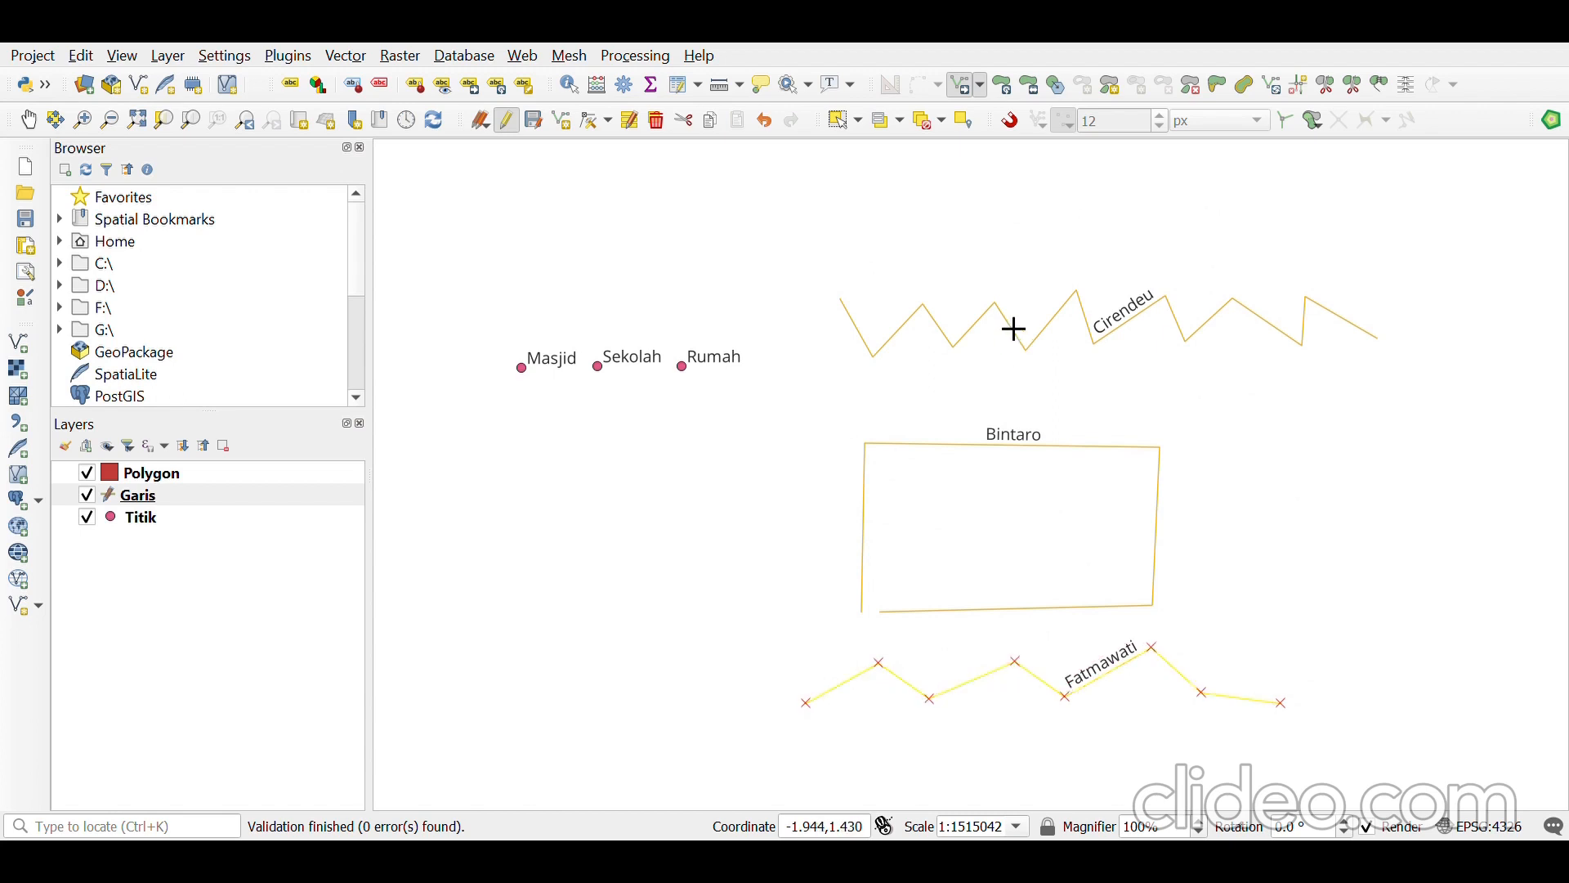
left_click(1076, 333)
left_click(1114, 360)
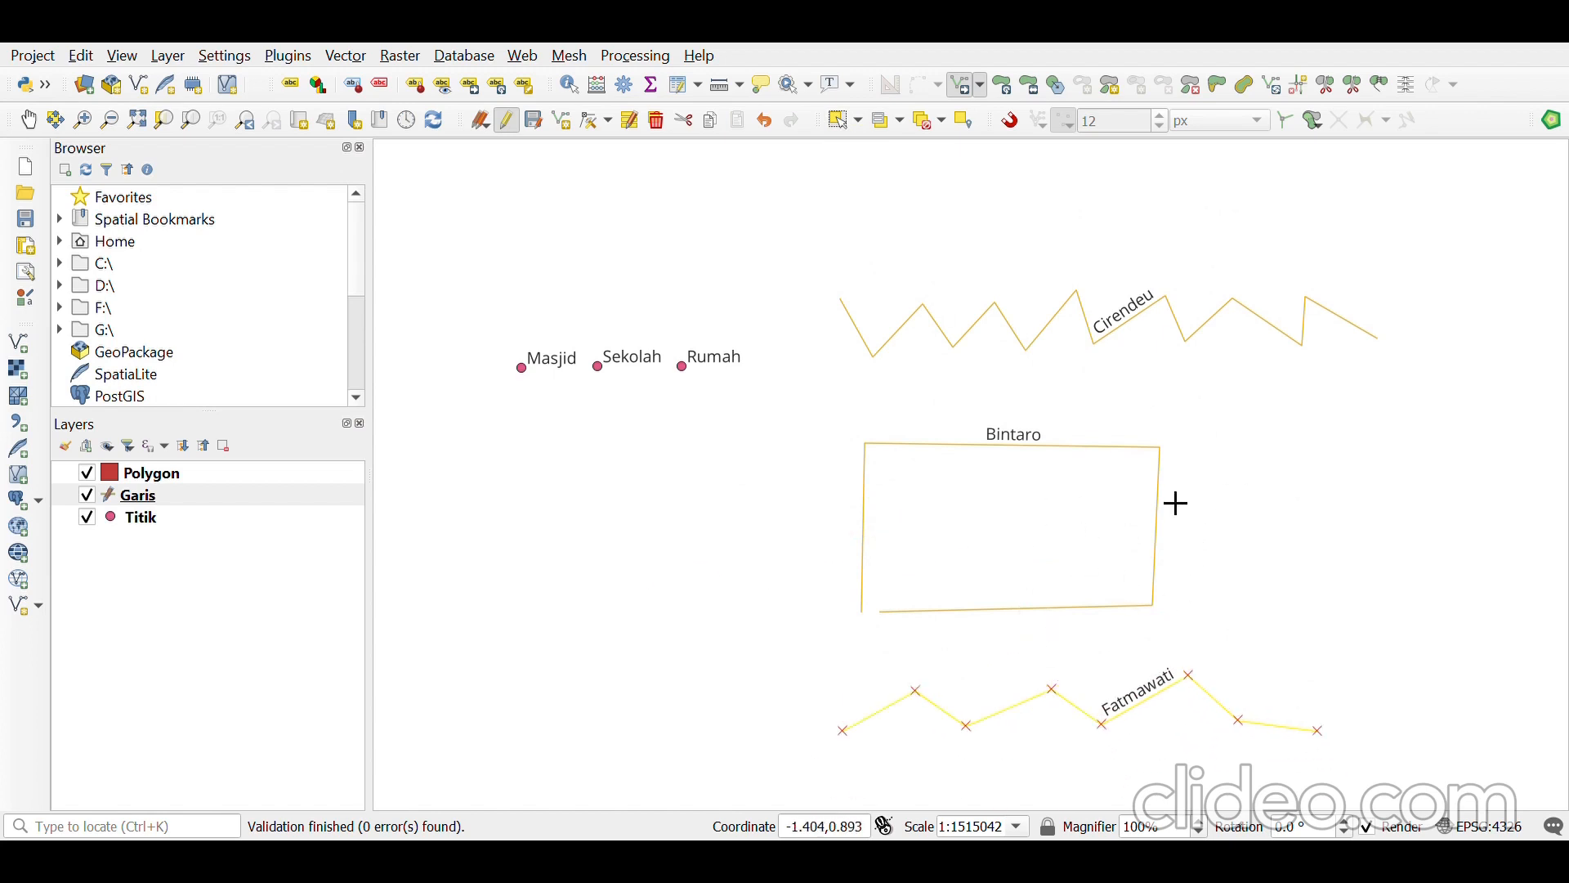
- Clear the selection and move the Cirendeu line straight up into the empty space above it
left_click(842, 123)
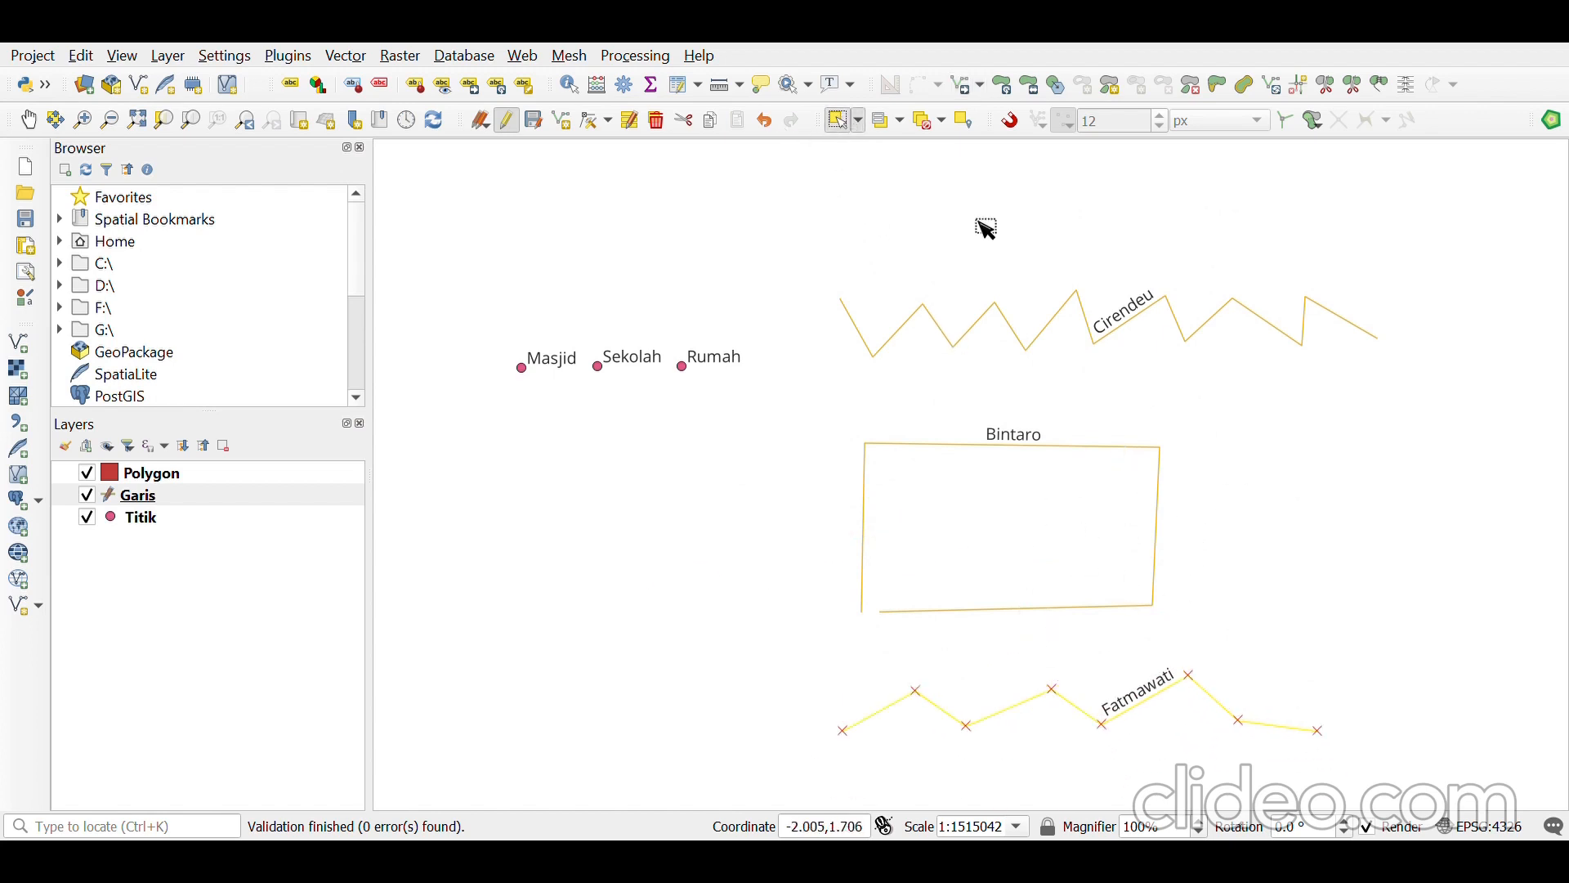
left_click(1368, 577)
left_click(963, 84)
left_click(1026, 347)
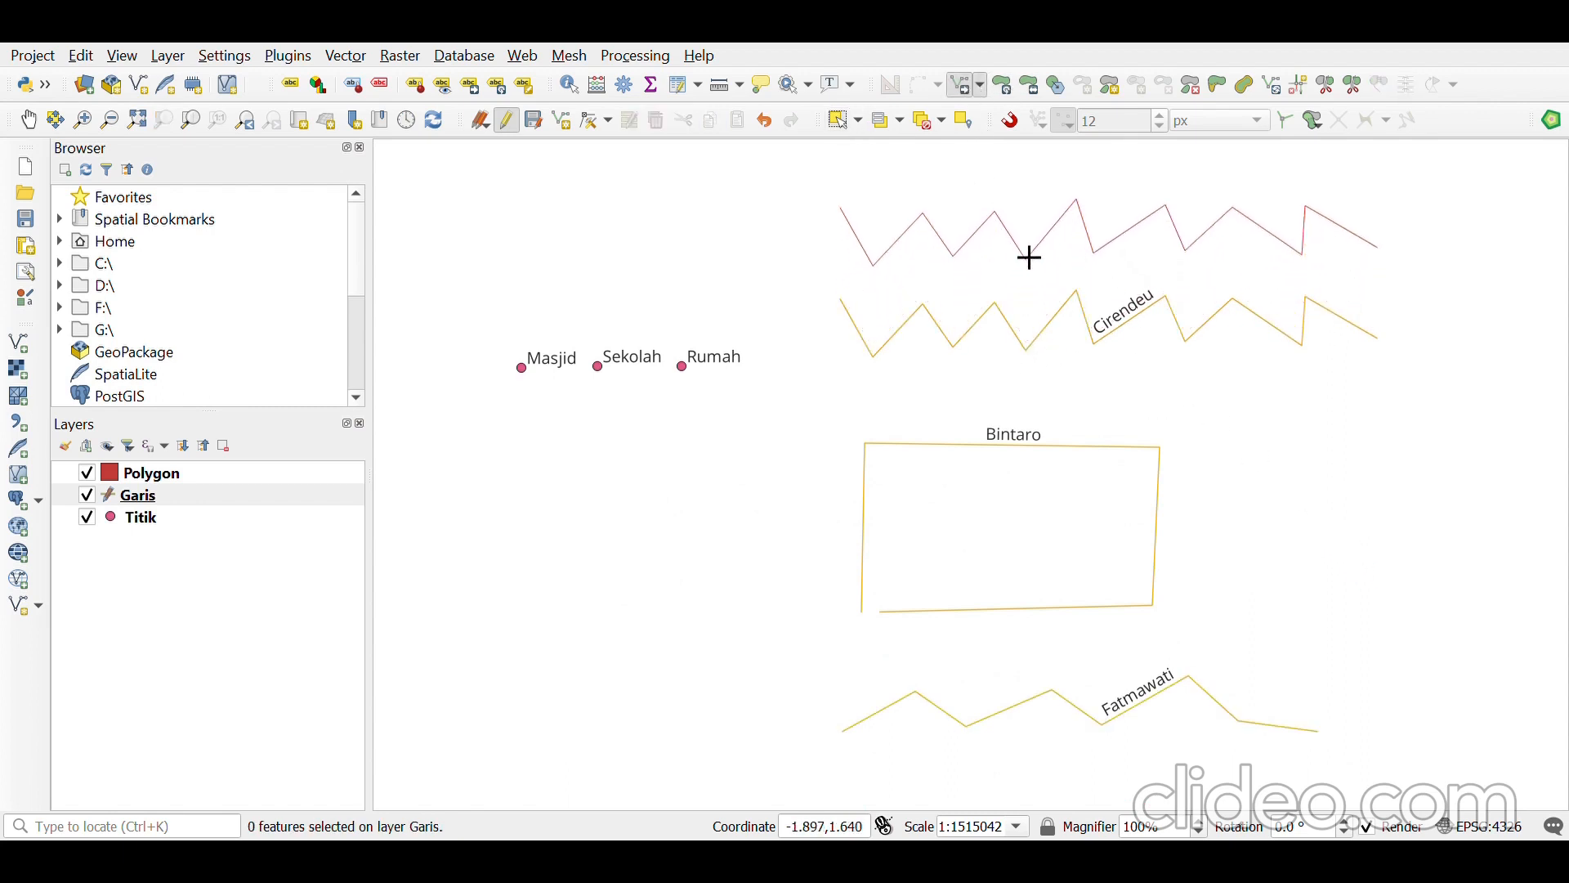
left_click(1026, 256)
- Move the Bintaro line up beneath Cirendeu, and move the Fatmawati line up to just below Bintaro
left_click(1088, 474)
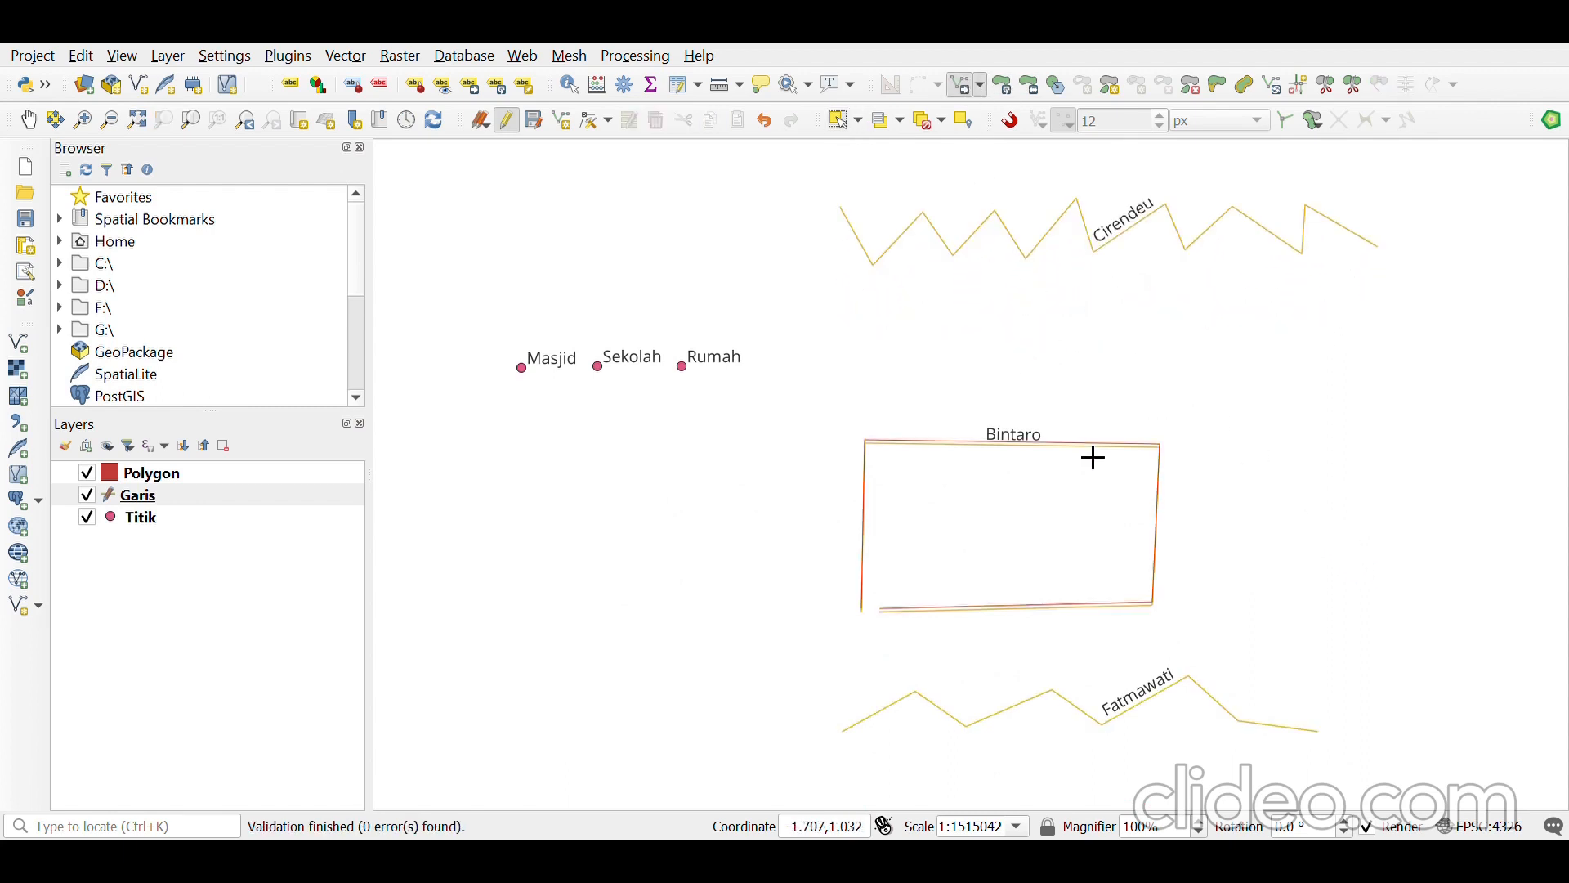
left_click(1094, 356)
left_click(1143, 727)
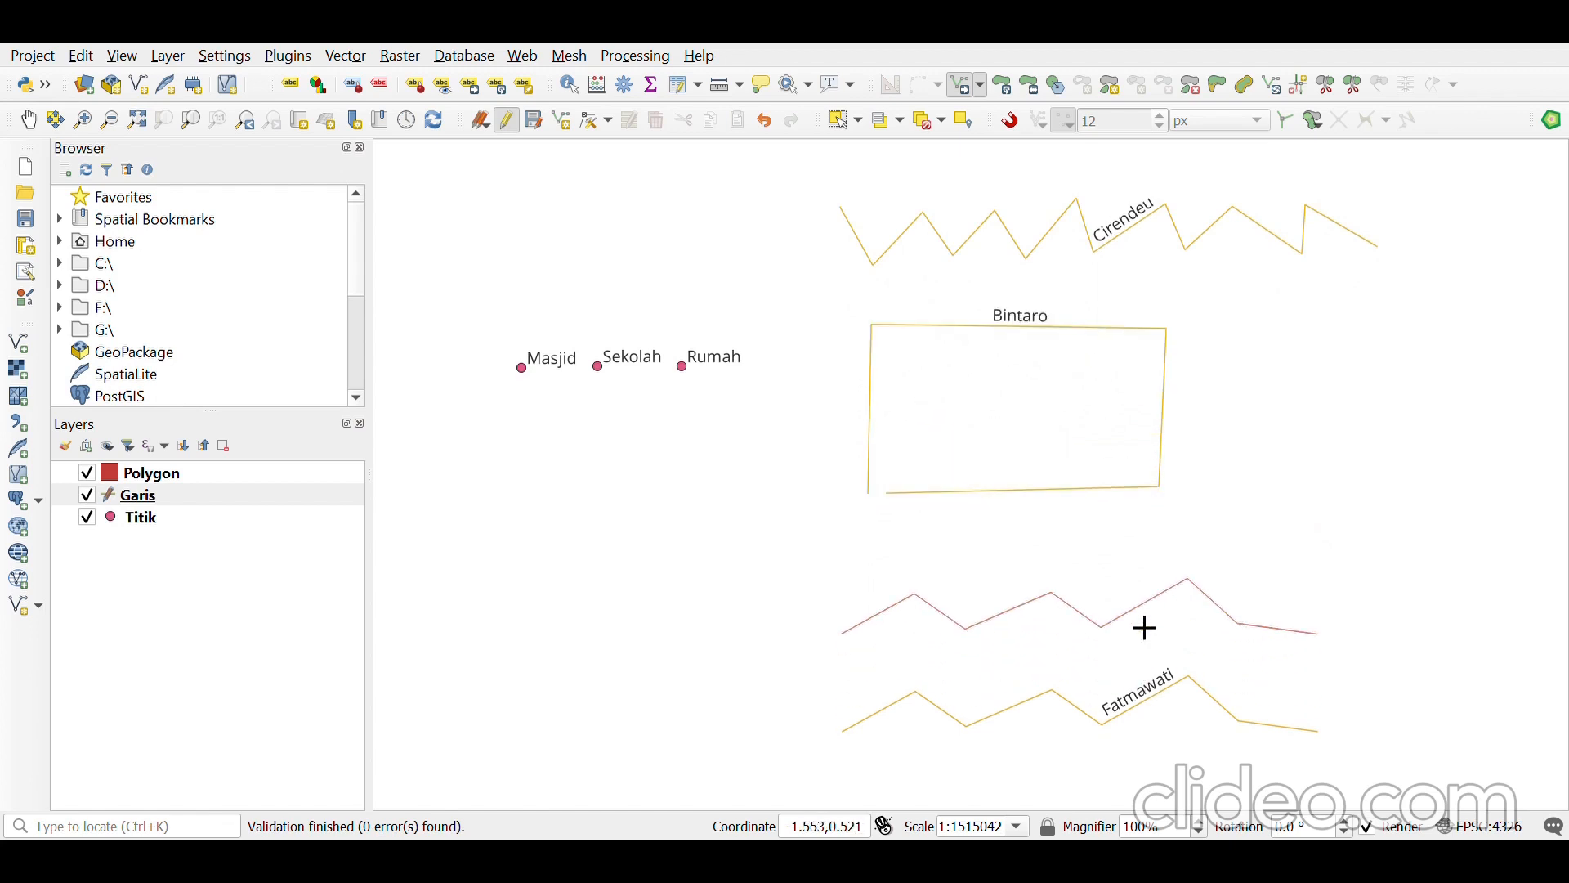
left_click(1141, 559)
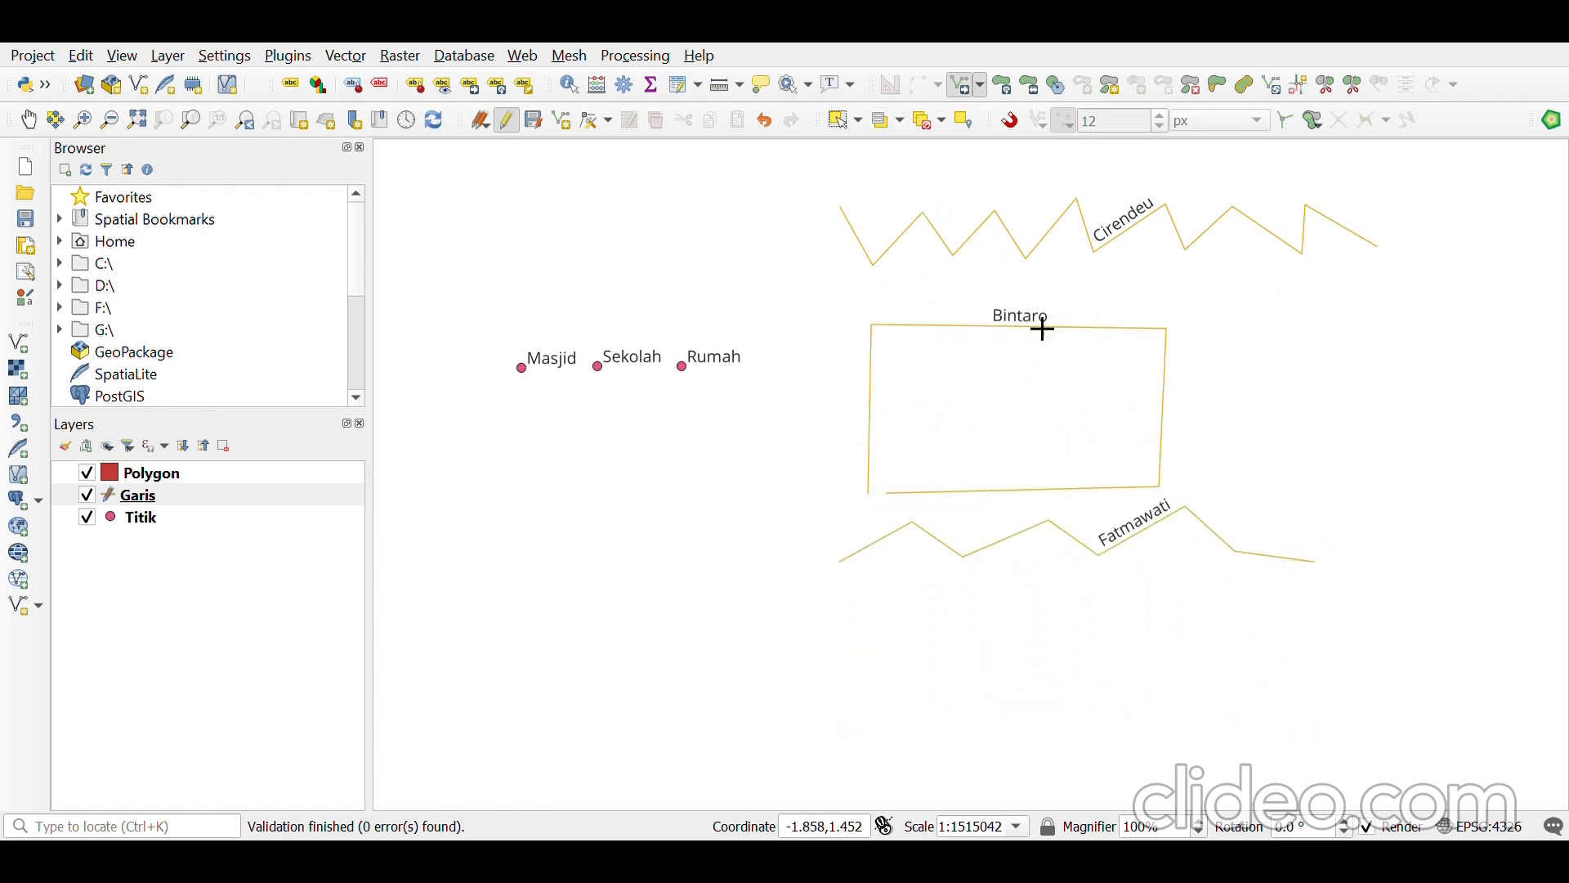
left_click(1094, 558)
left_click(1117, 591)
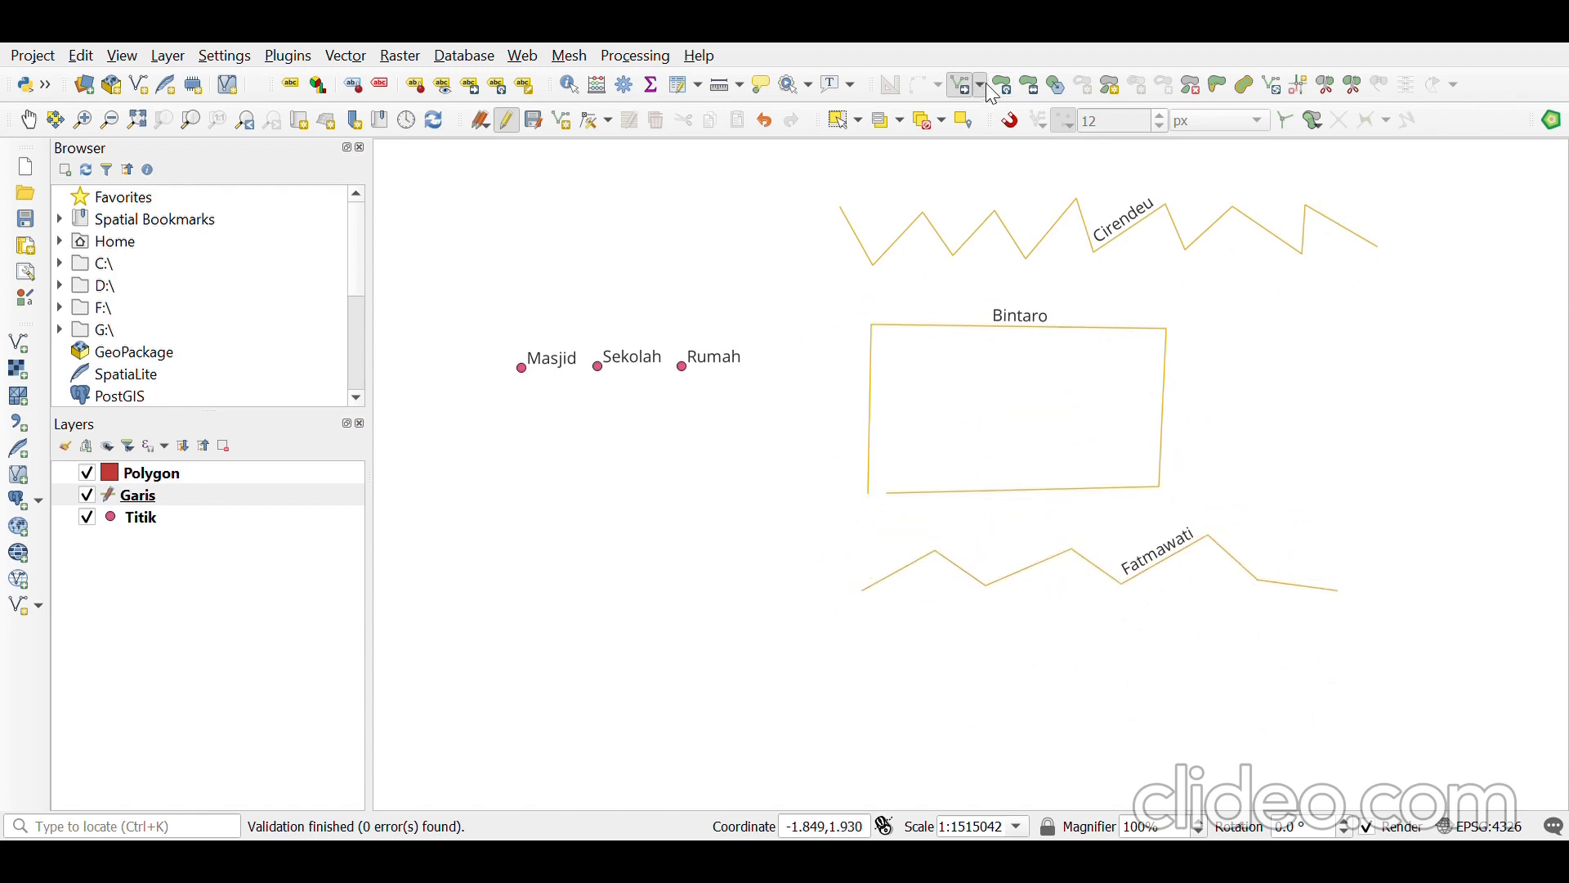
- Copy the Fatmawati line and place the duplicate directly below the original
left_click(1135, 603)
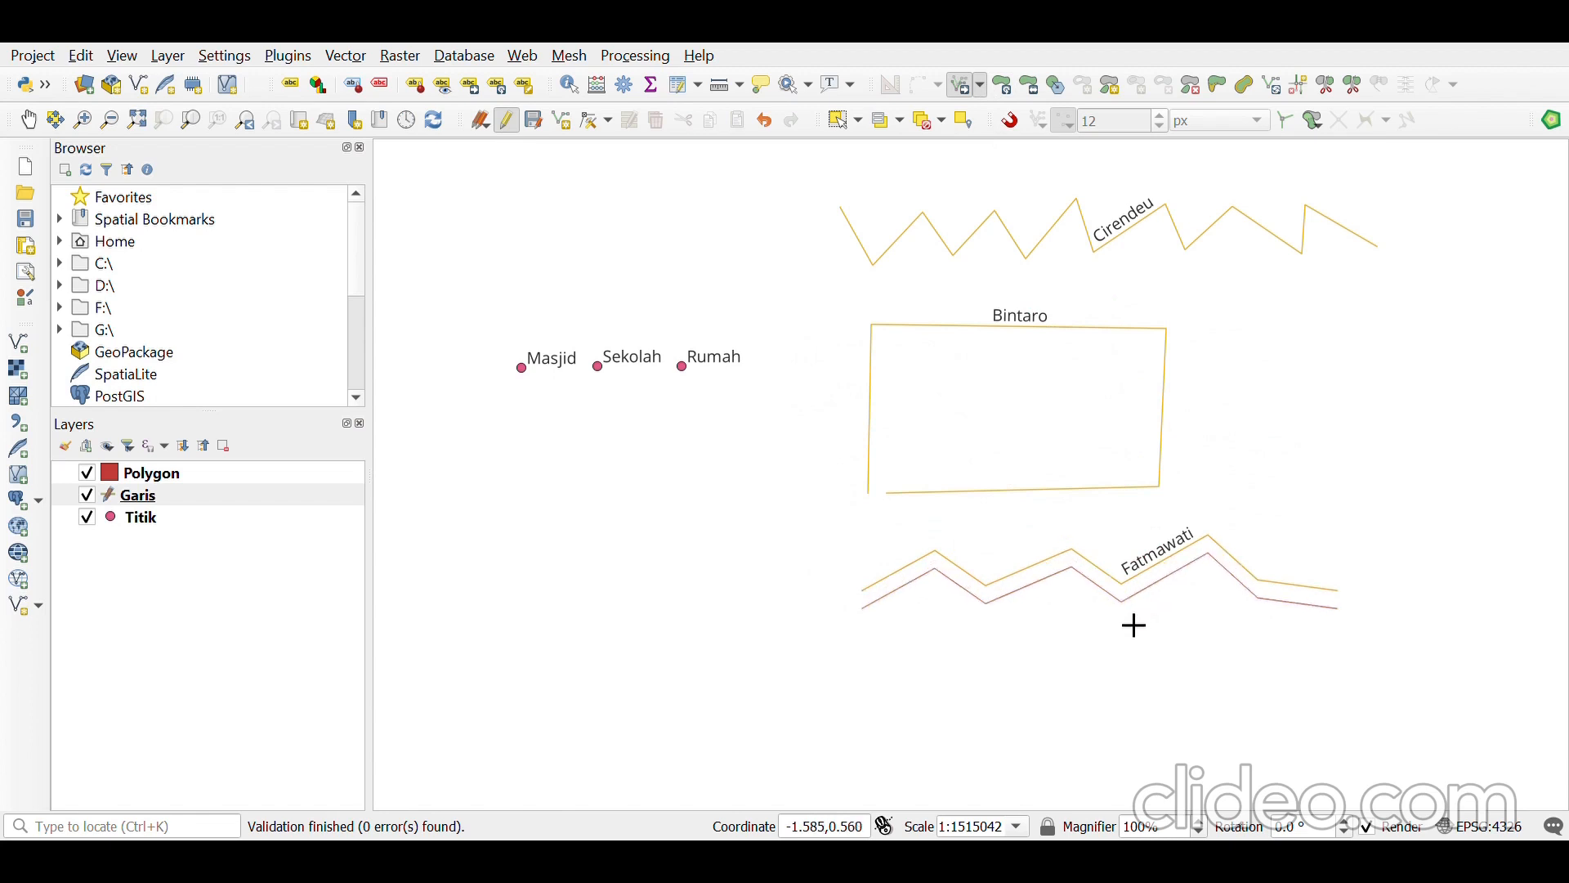
left_click(1133, 671)
right_click(1099, 558)
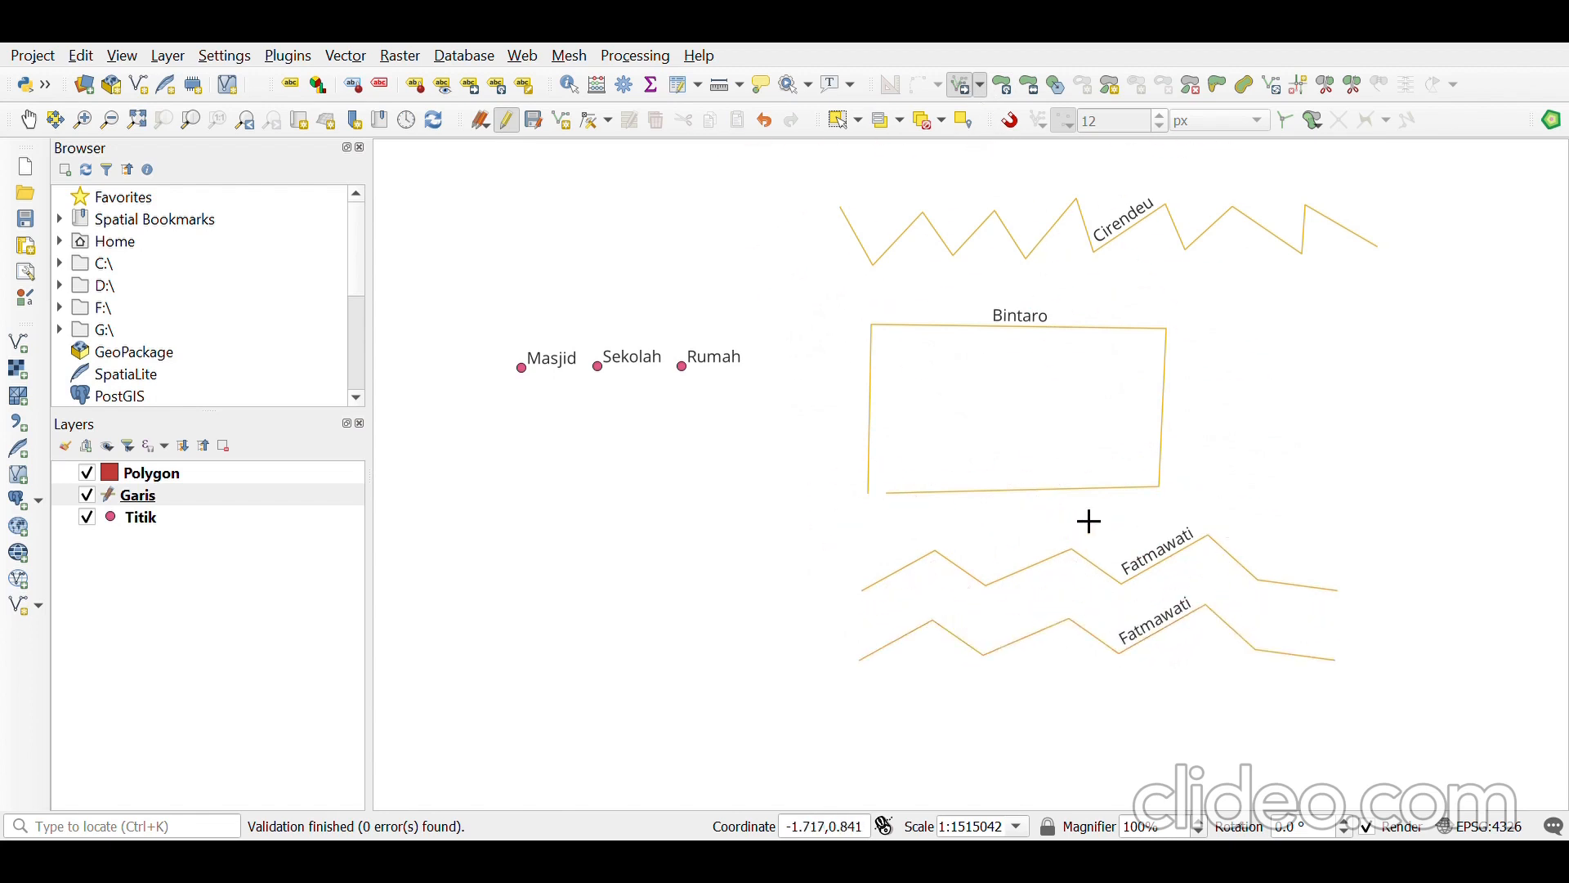
- Delete the upper of the two Fatmawati lines
left_click(843, 127)
left_click(1069, 565)
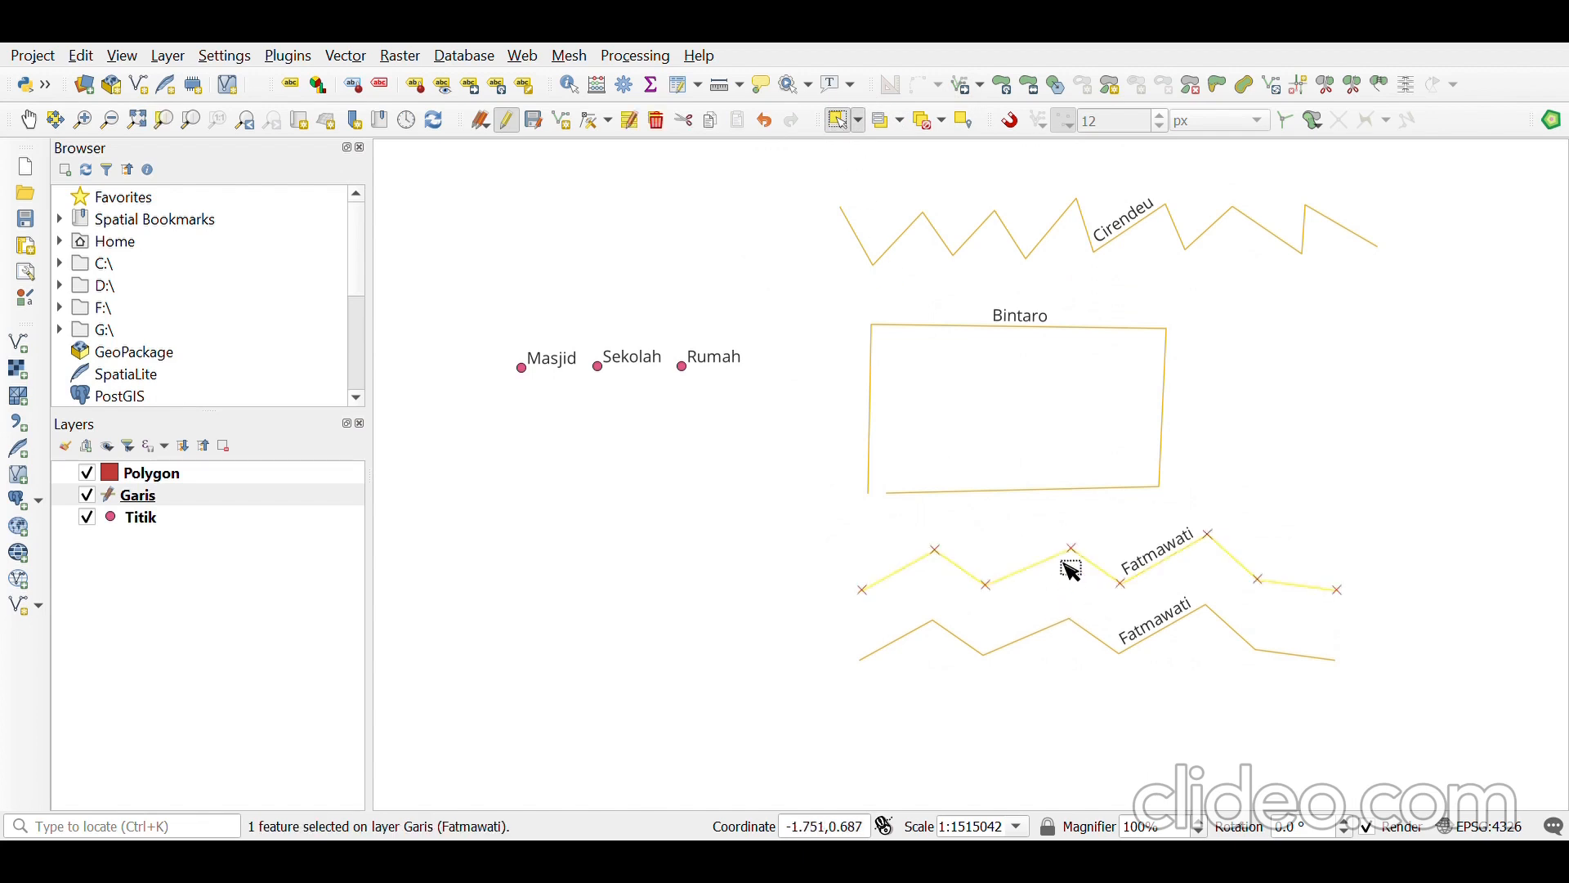
left_click(658, 123)
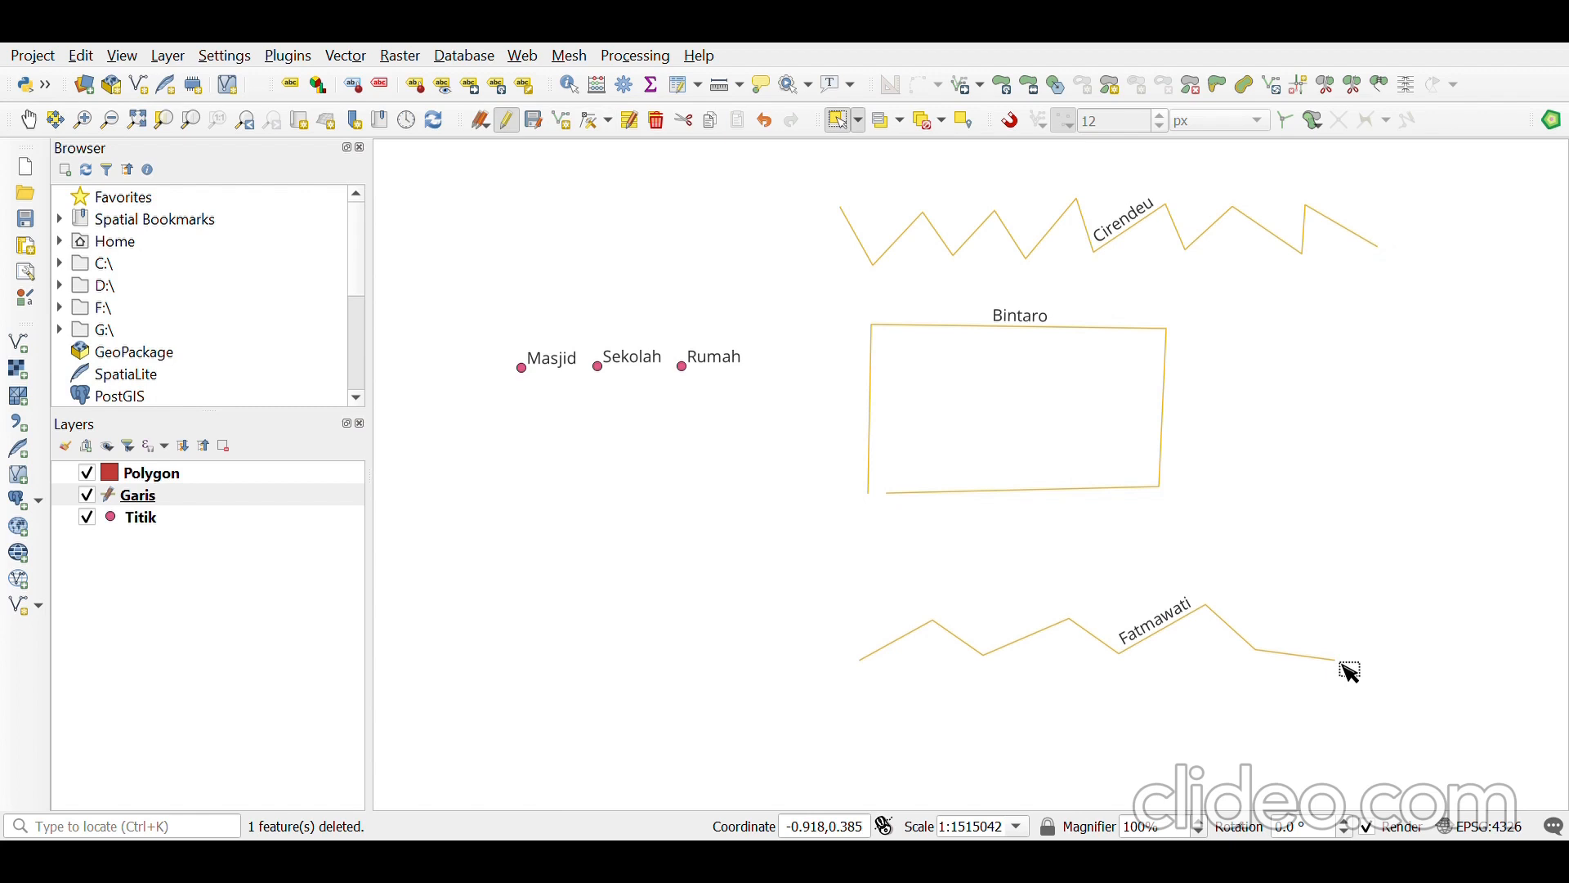
- Digitize a new Garis line from the right end of the Cirendeu line down to the right end of the Fatmawati line
left_click(564, 126)
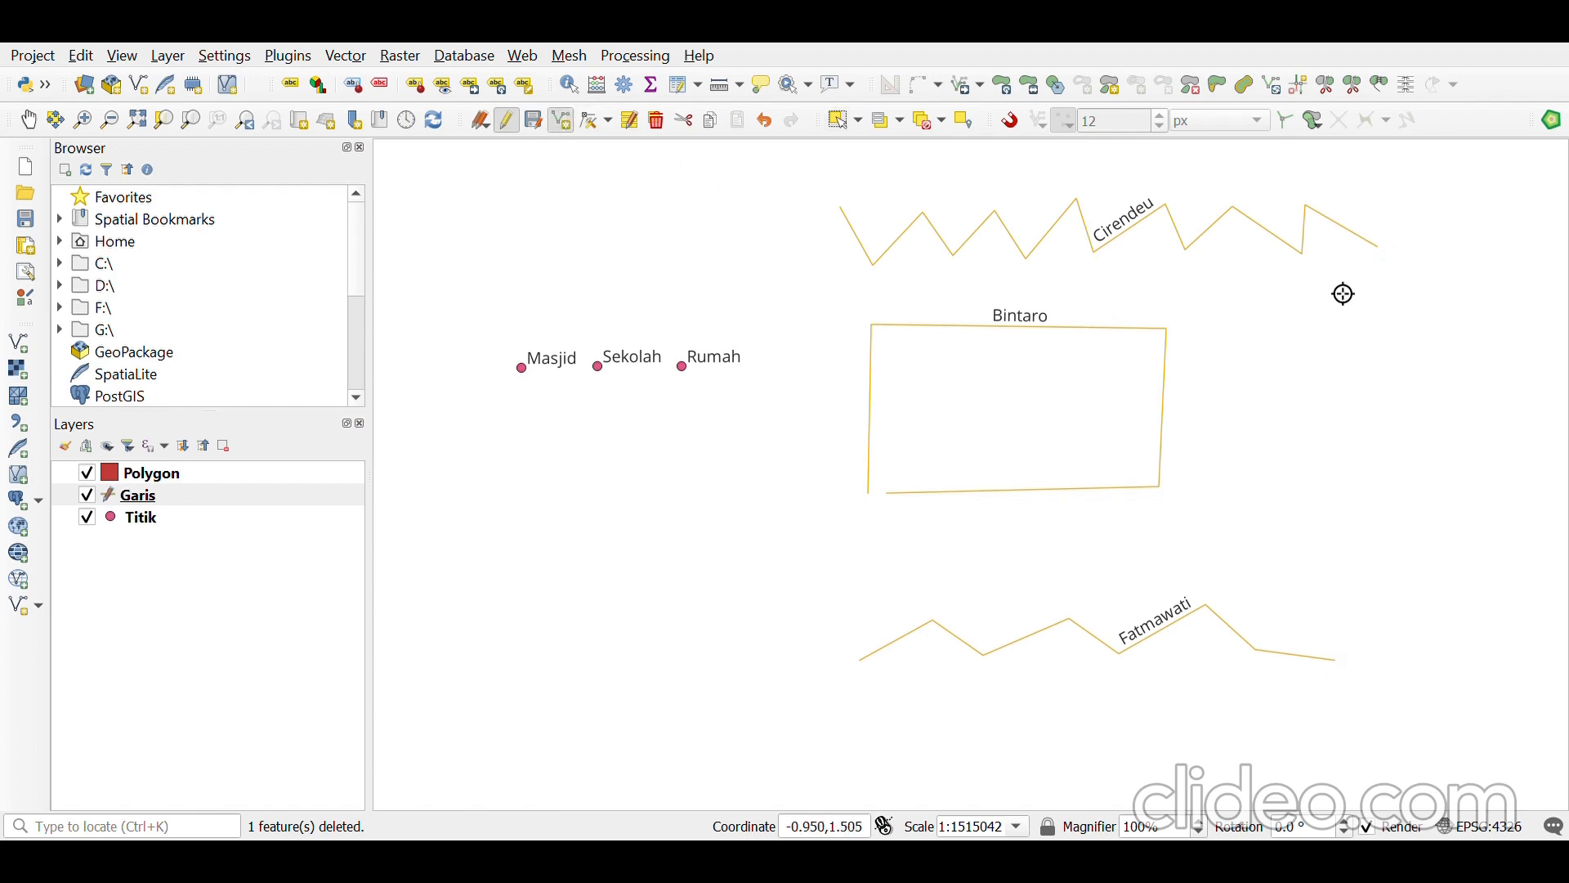
left_click(1390, 258)
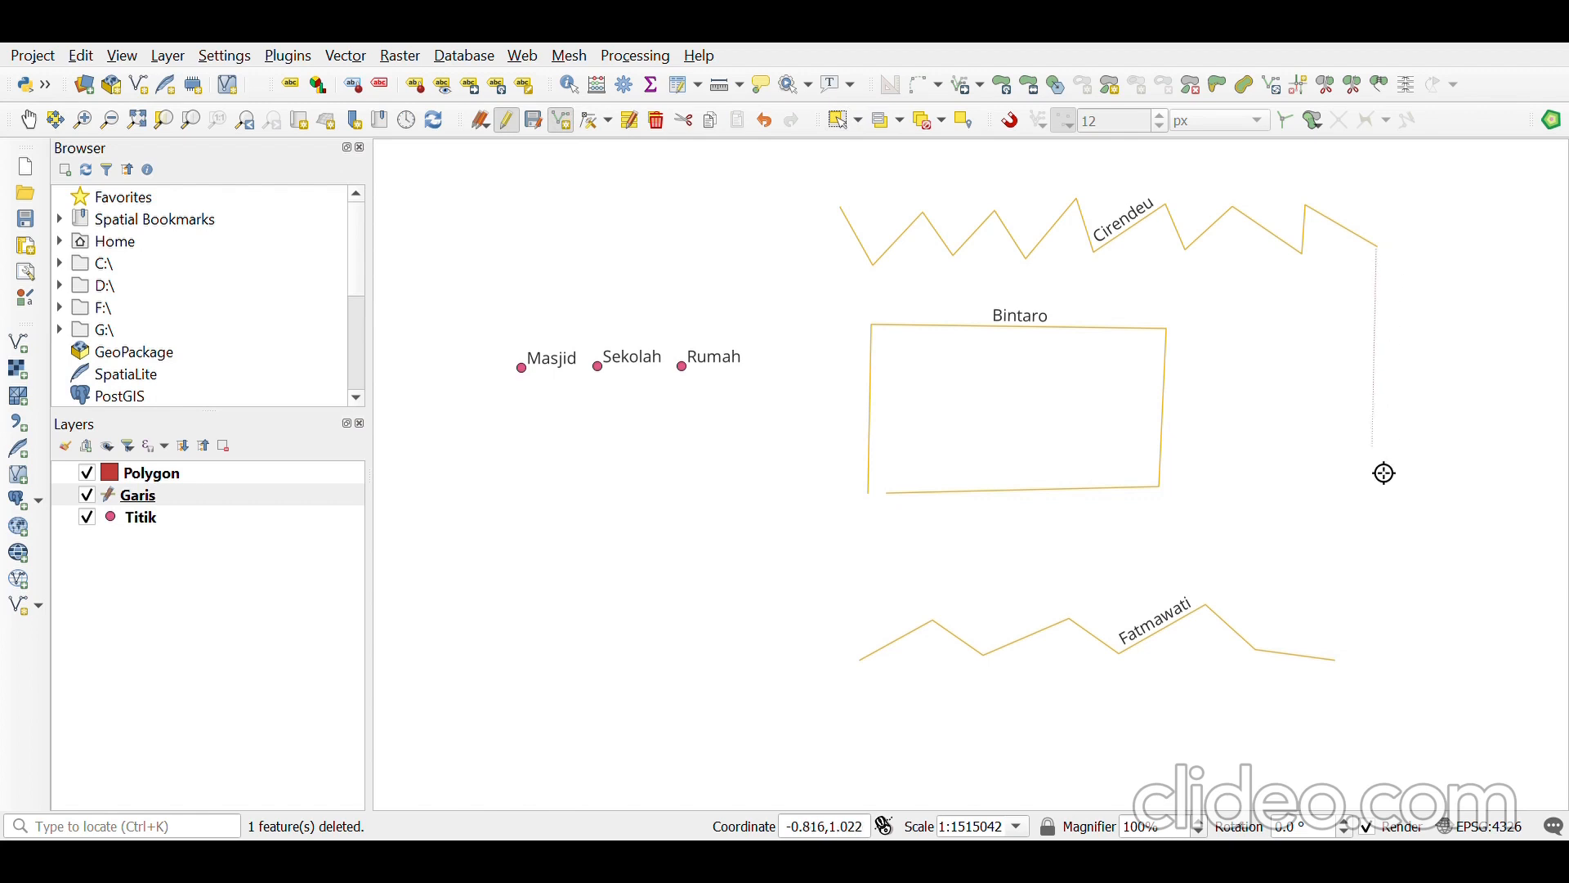
left_click(1346, 670)
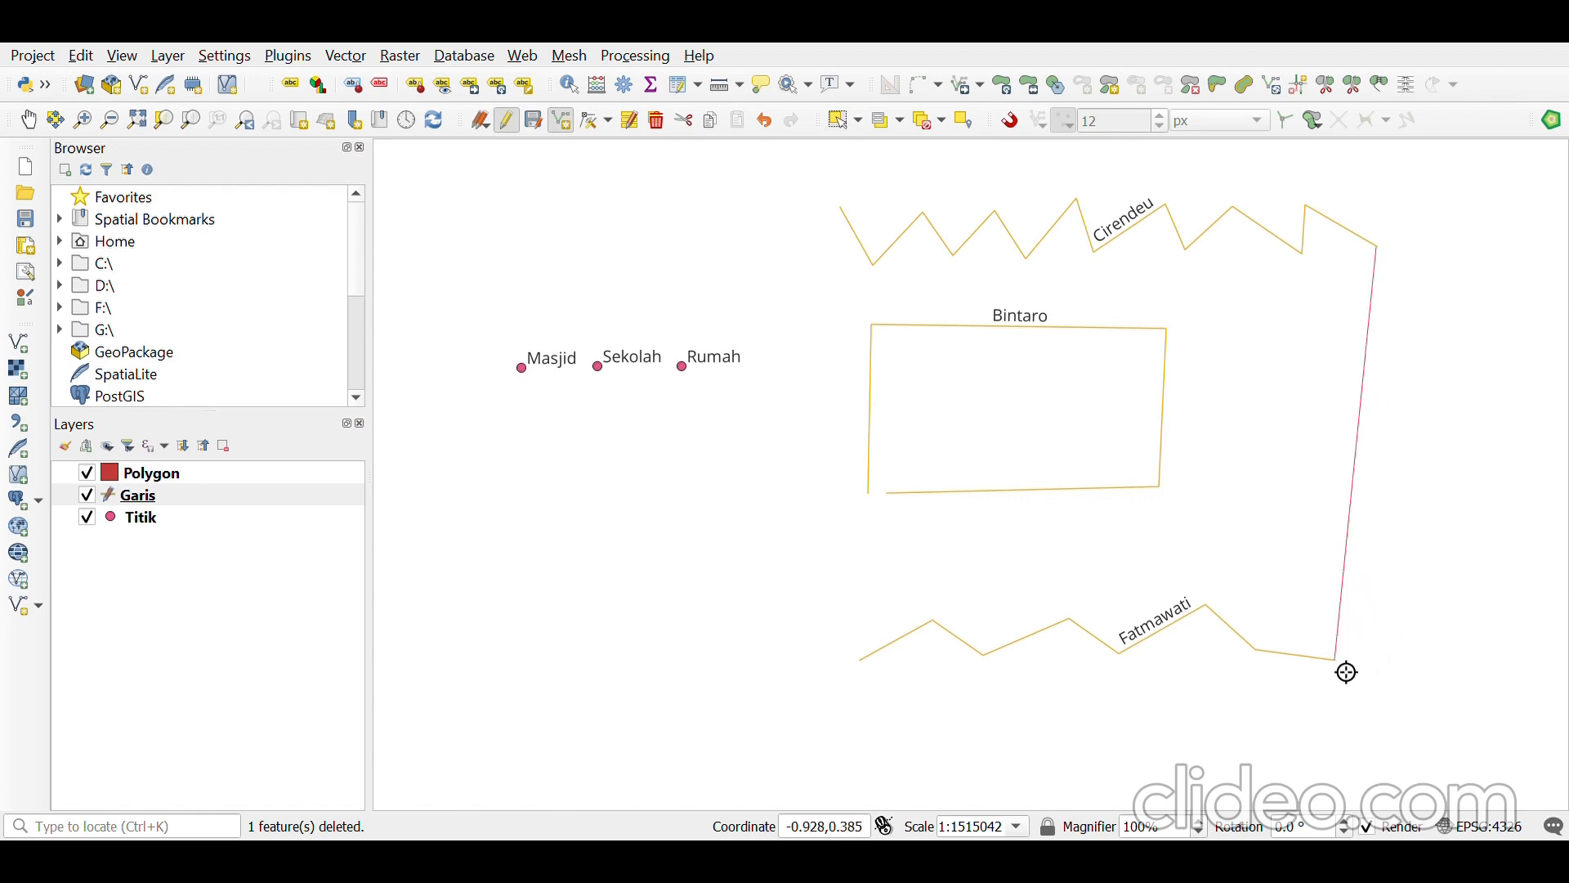
right_click(1412, 564)
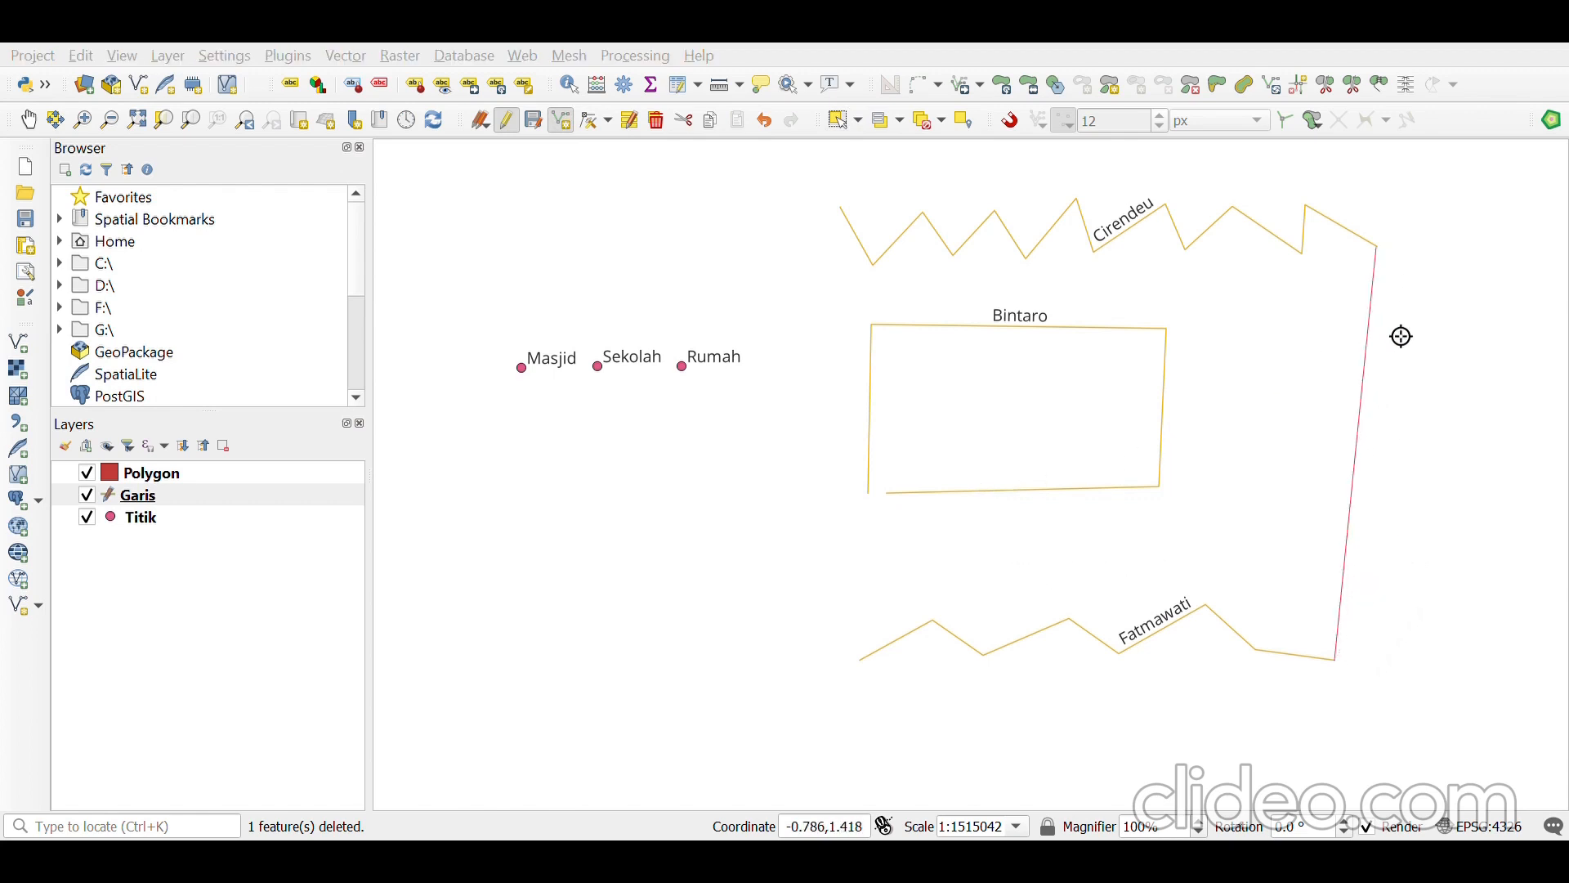
- Examine at close range whether the new line's two ends meet the right ends of the Cirendeu and Fatmawati lines
scroll(1411, 278, "up", 2)
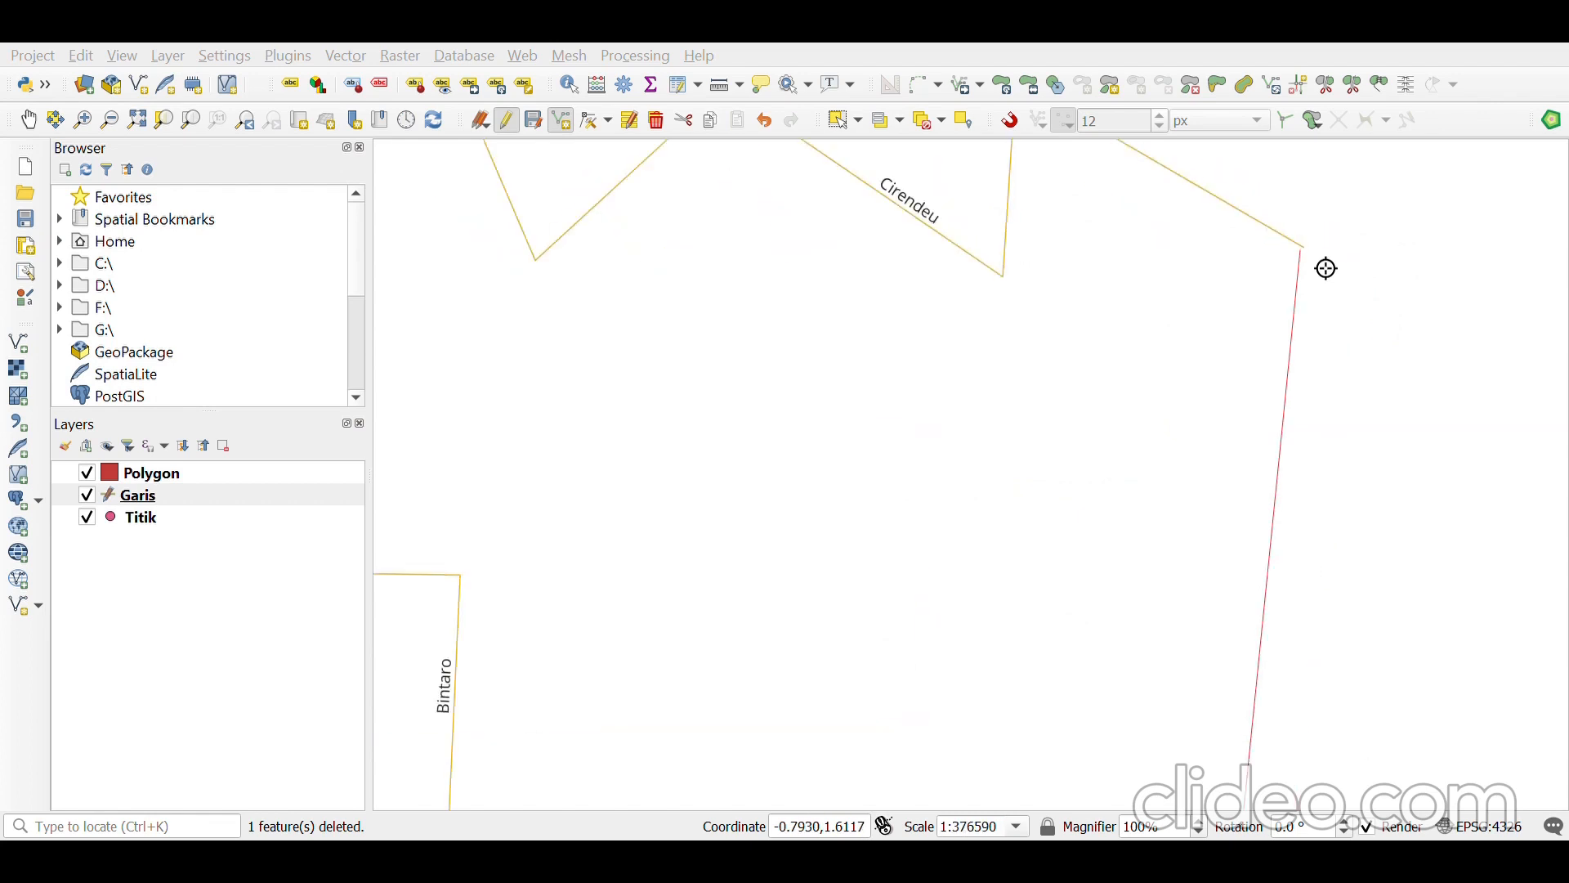
scroll(1324, 267, "up", 2)
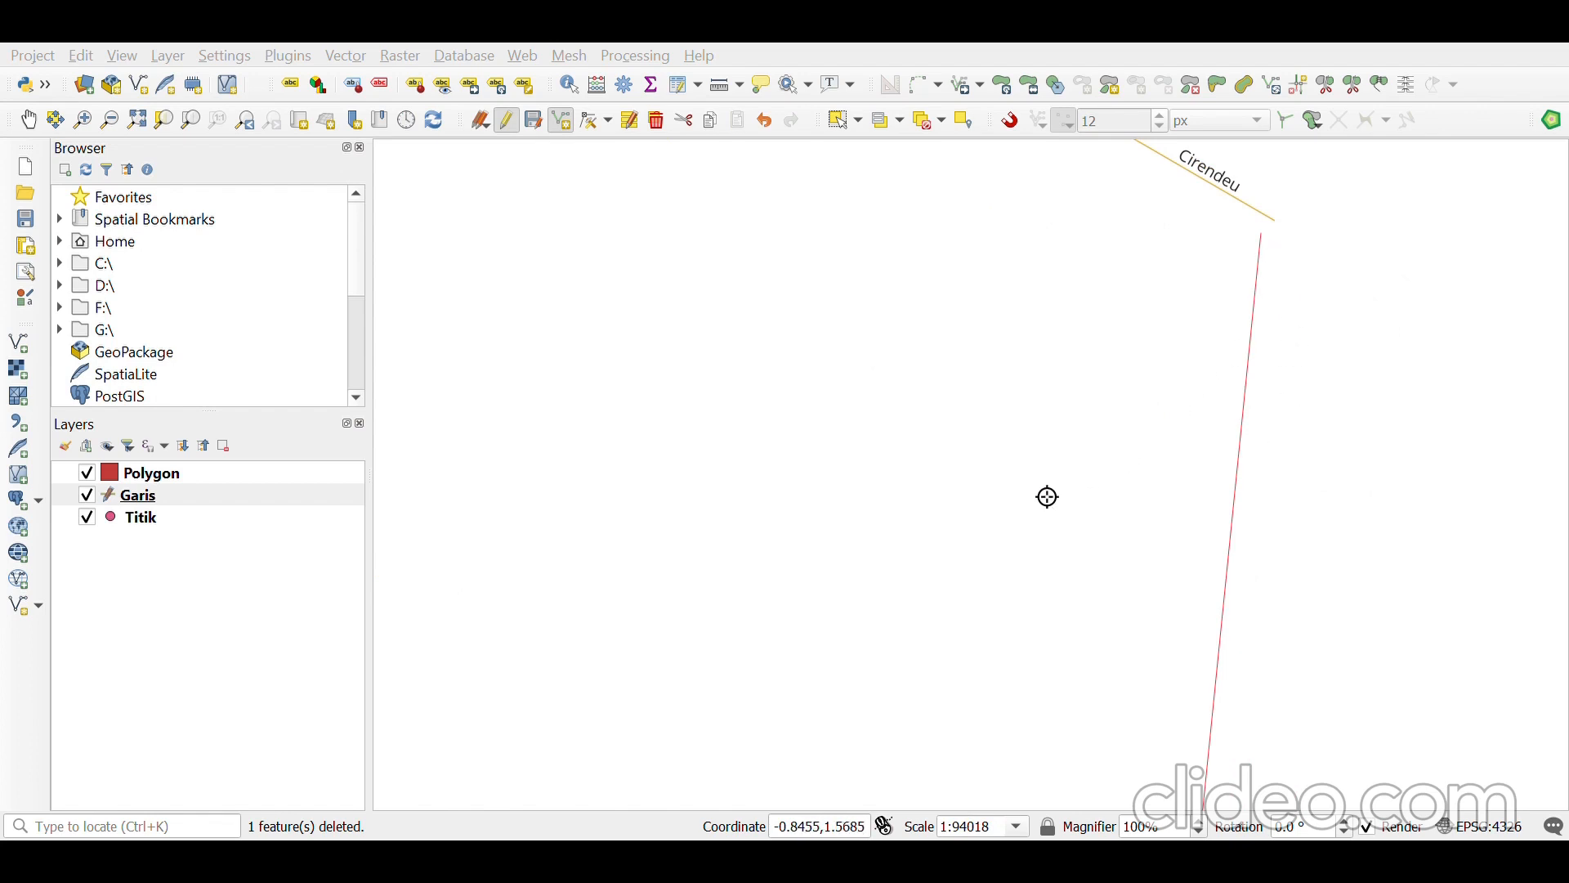
scroll(1234, 642, "down", 1)
scroll(1242, 650, "down", 1)
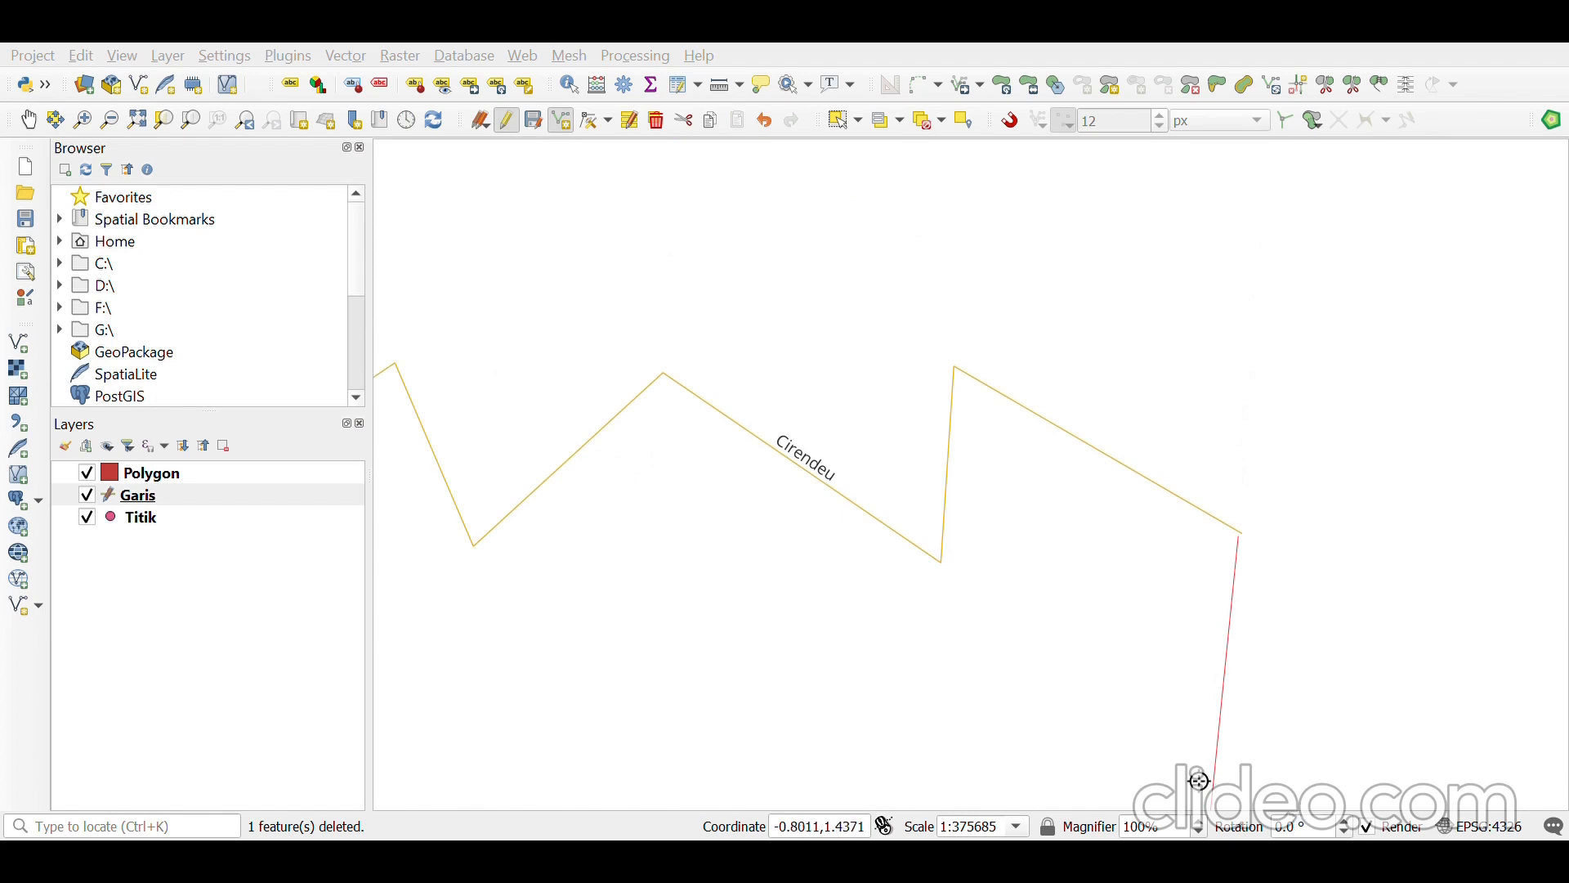
left_click(28, 120)
left_click_drag(1243, 567, 1199, 496)
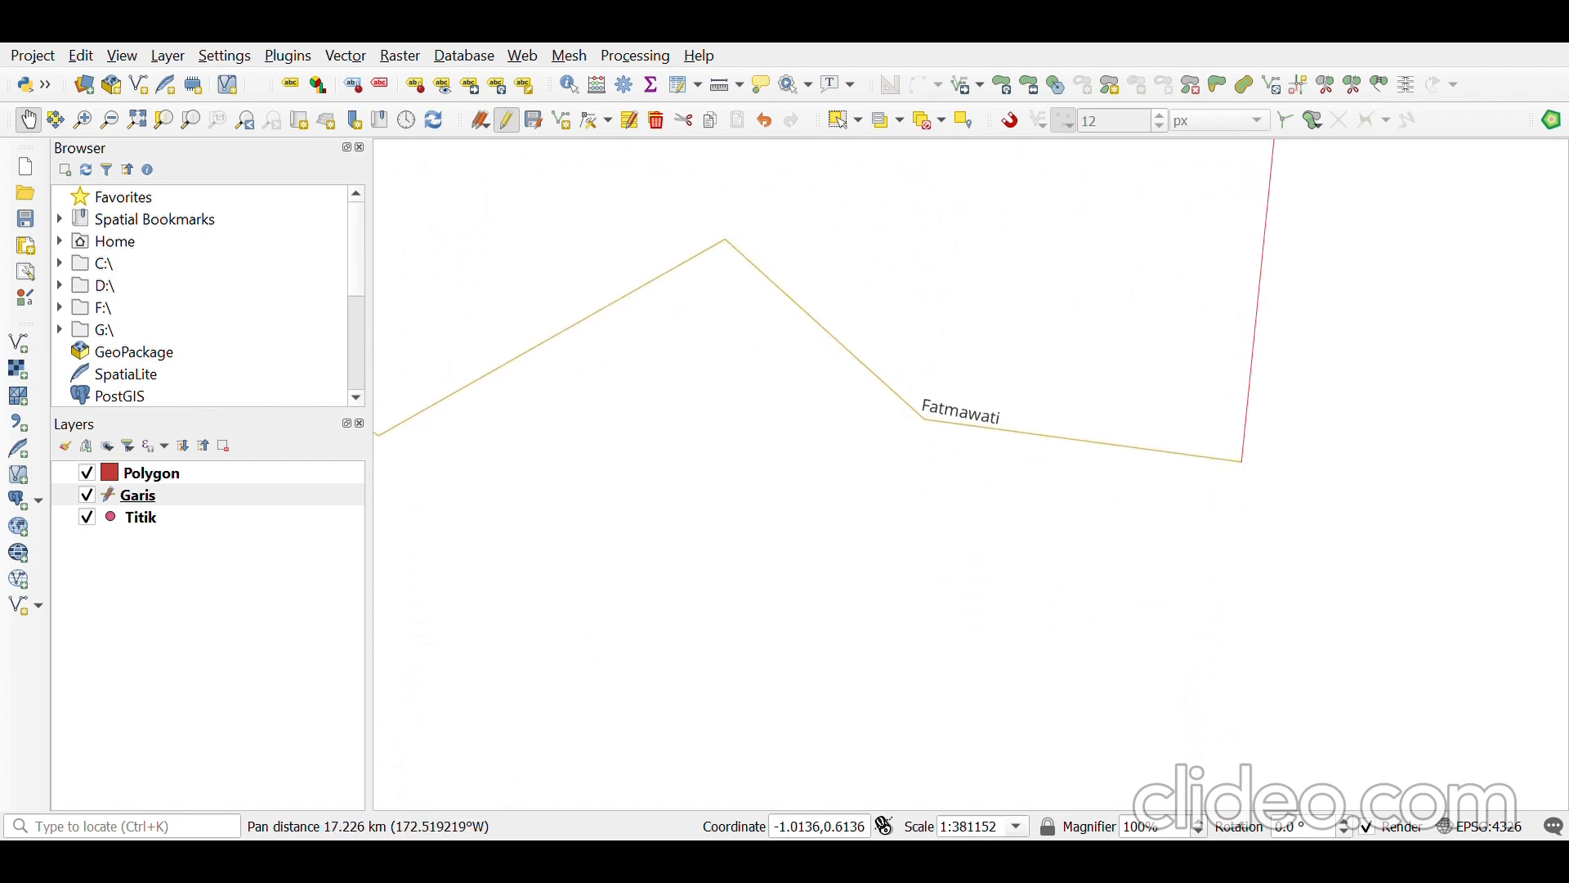
left_click(84, 122)
left_click(1237, 498)
left_click(1012, 439)
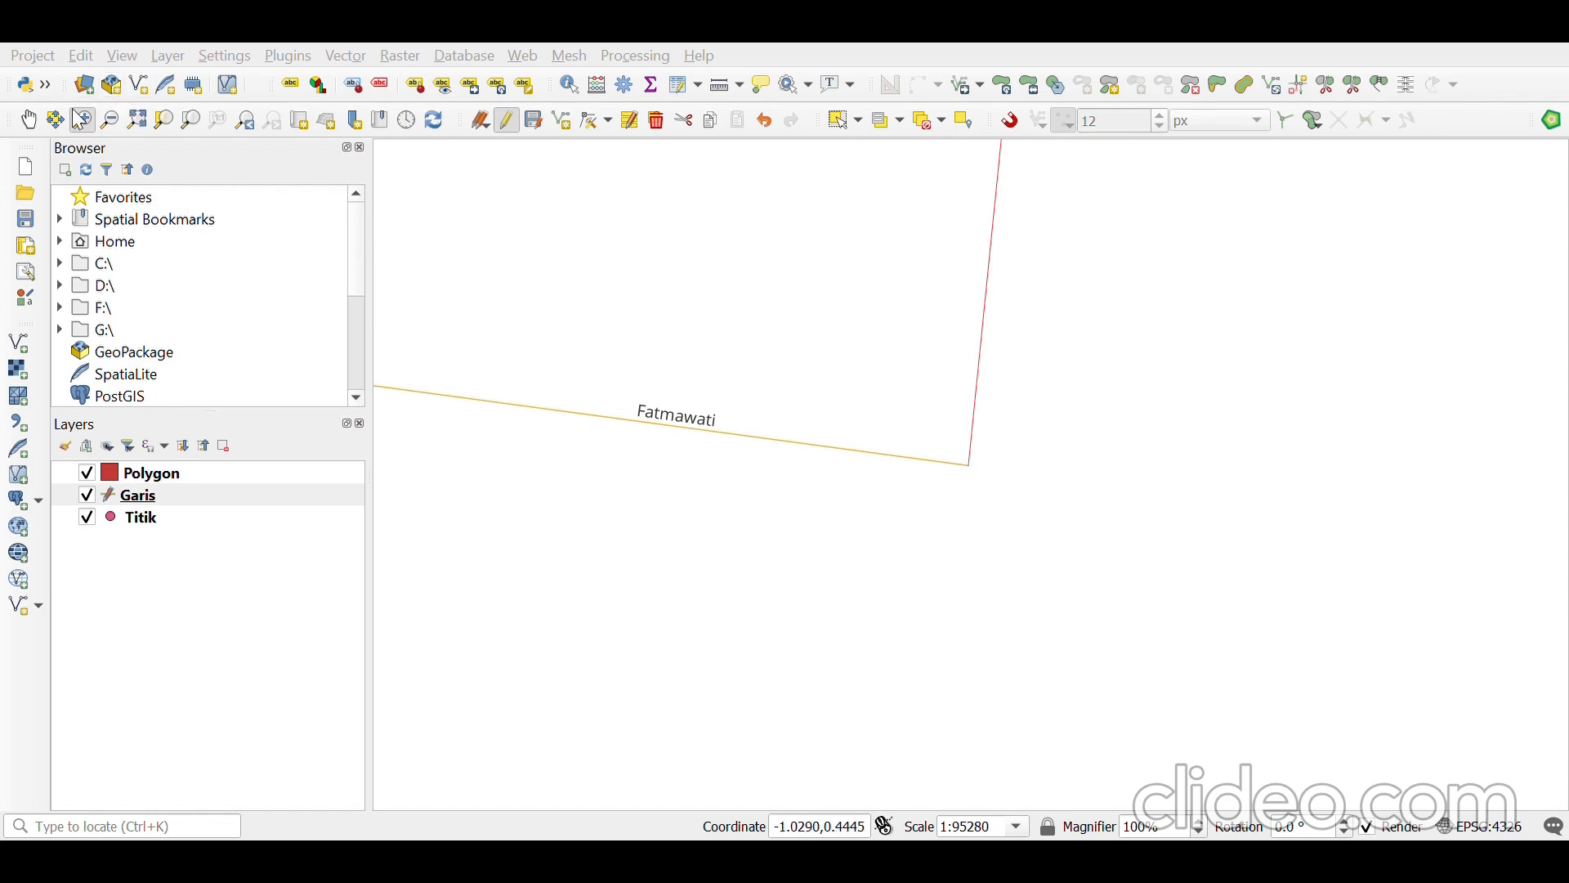
- Discard the new line connecting the right ends of the Cirendeu and Fatmawati lines
left_click(28, 119)
left_click(1444, 457)
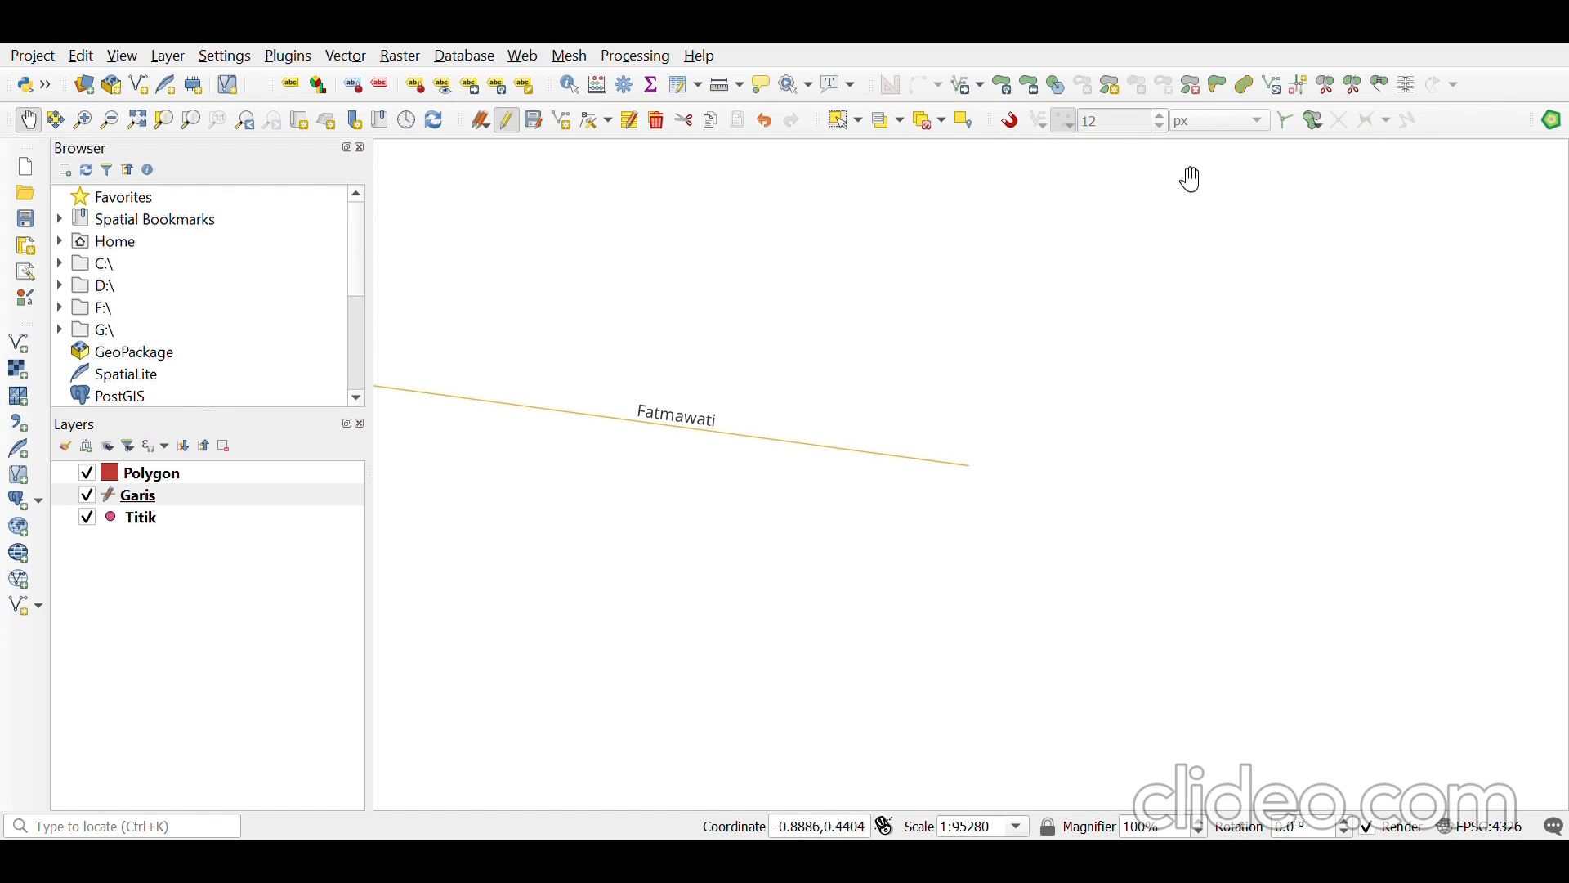
- Enable snapping and set its tolerance to 10 px
left_click(1016, 129)
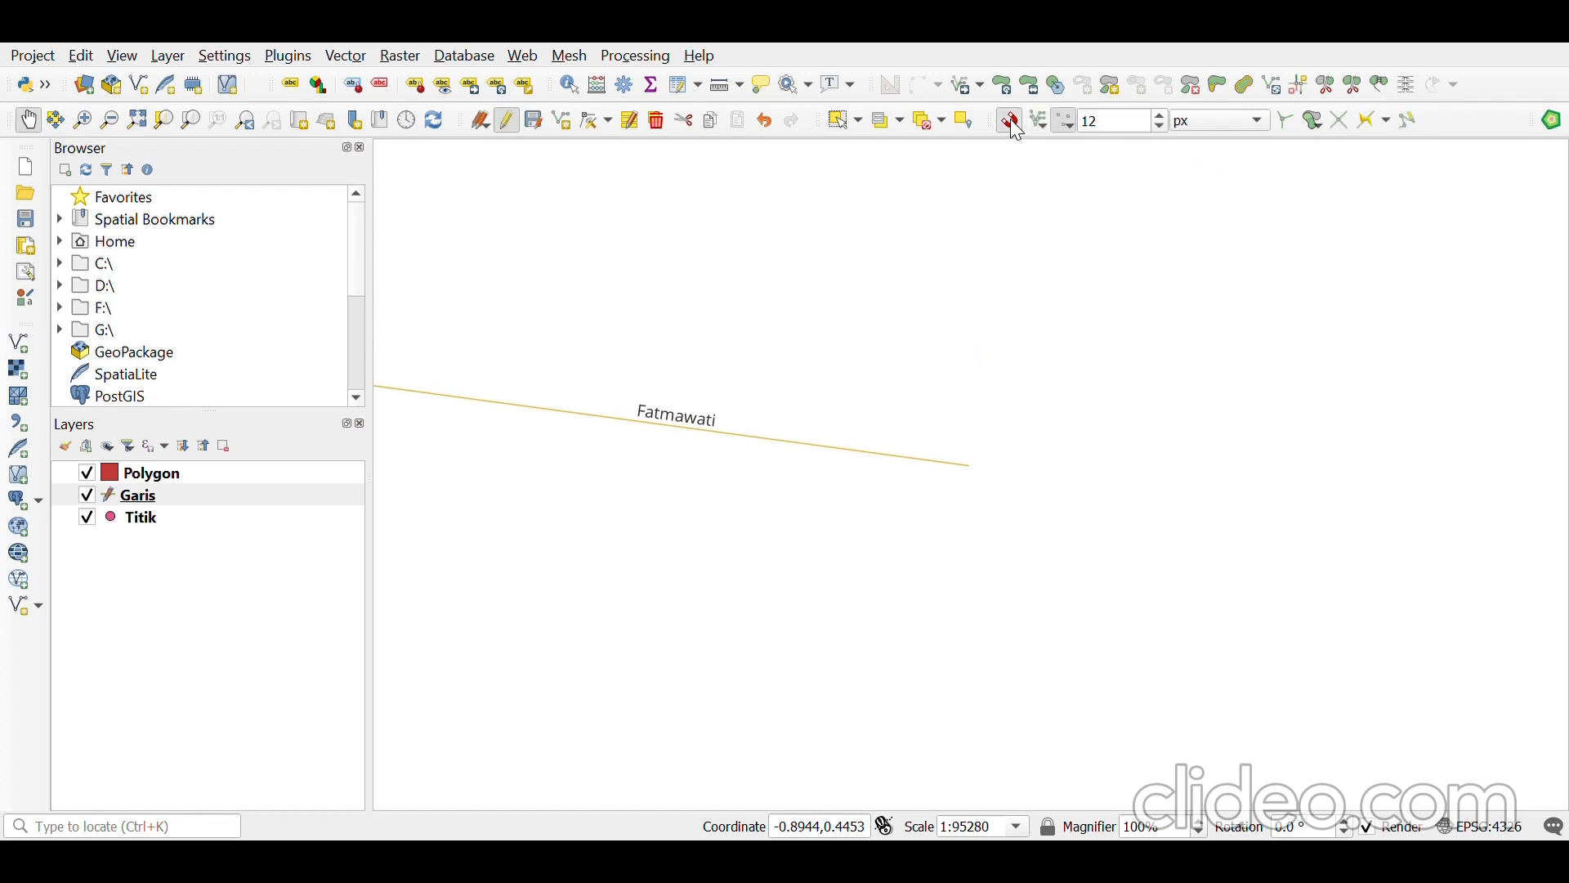
scroll(988, 357, "down", 2)
left_click_drag(999, 236, 1013, 420)
scroll(1018, 320, "down", 2)
left_click_drag(1035, 260, 1027, 425)
left_click_drag(1048, 314, 1027, 406)
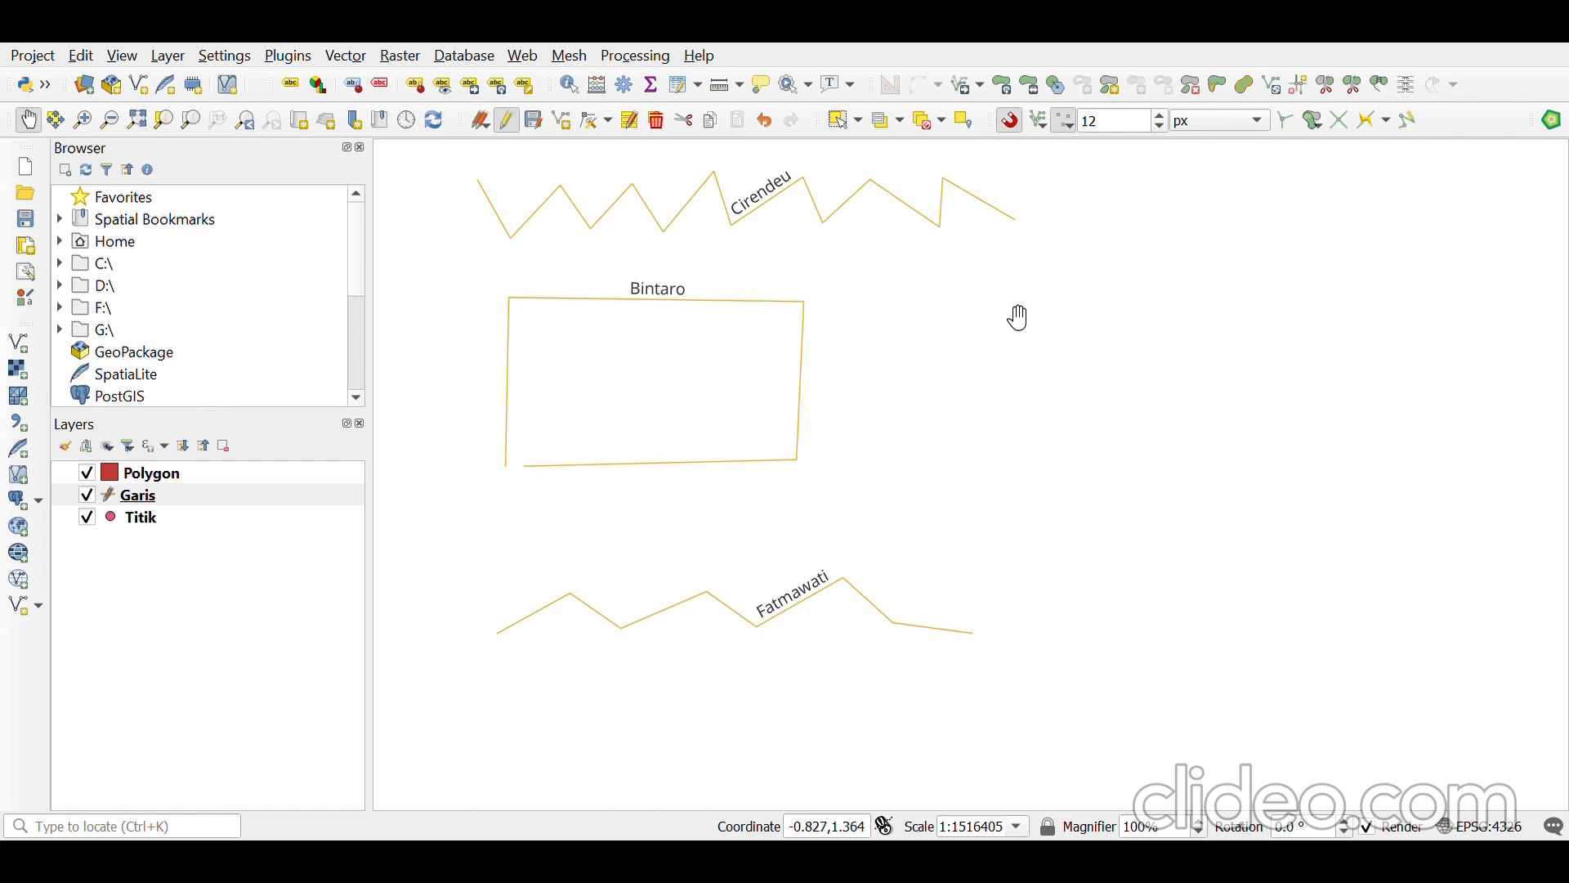
left_click(1142, 129)
key("BackSpace")
type("0")
left_click(1122, 129)
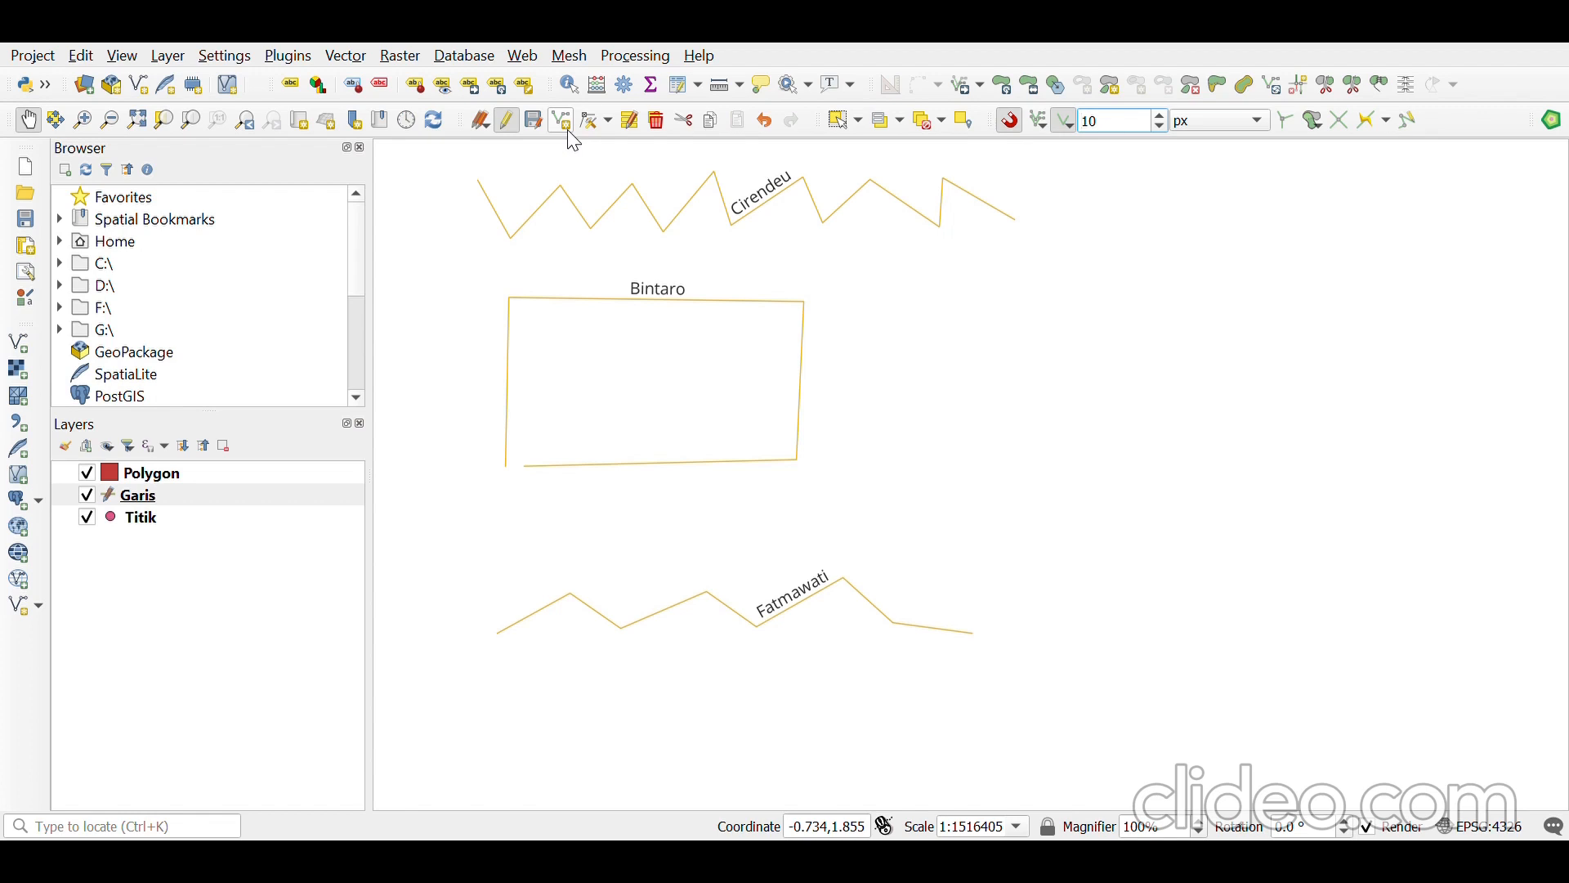
- Digitize a Garis line named Cirendeu, snapped from the right end of the Cirendeu line to the right end of the Fatmawati line
left_click(563, 121)
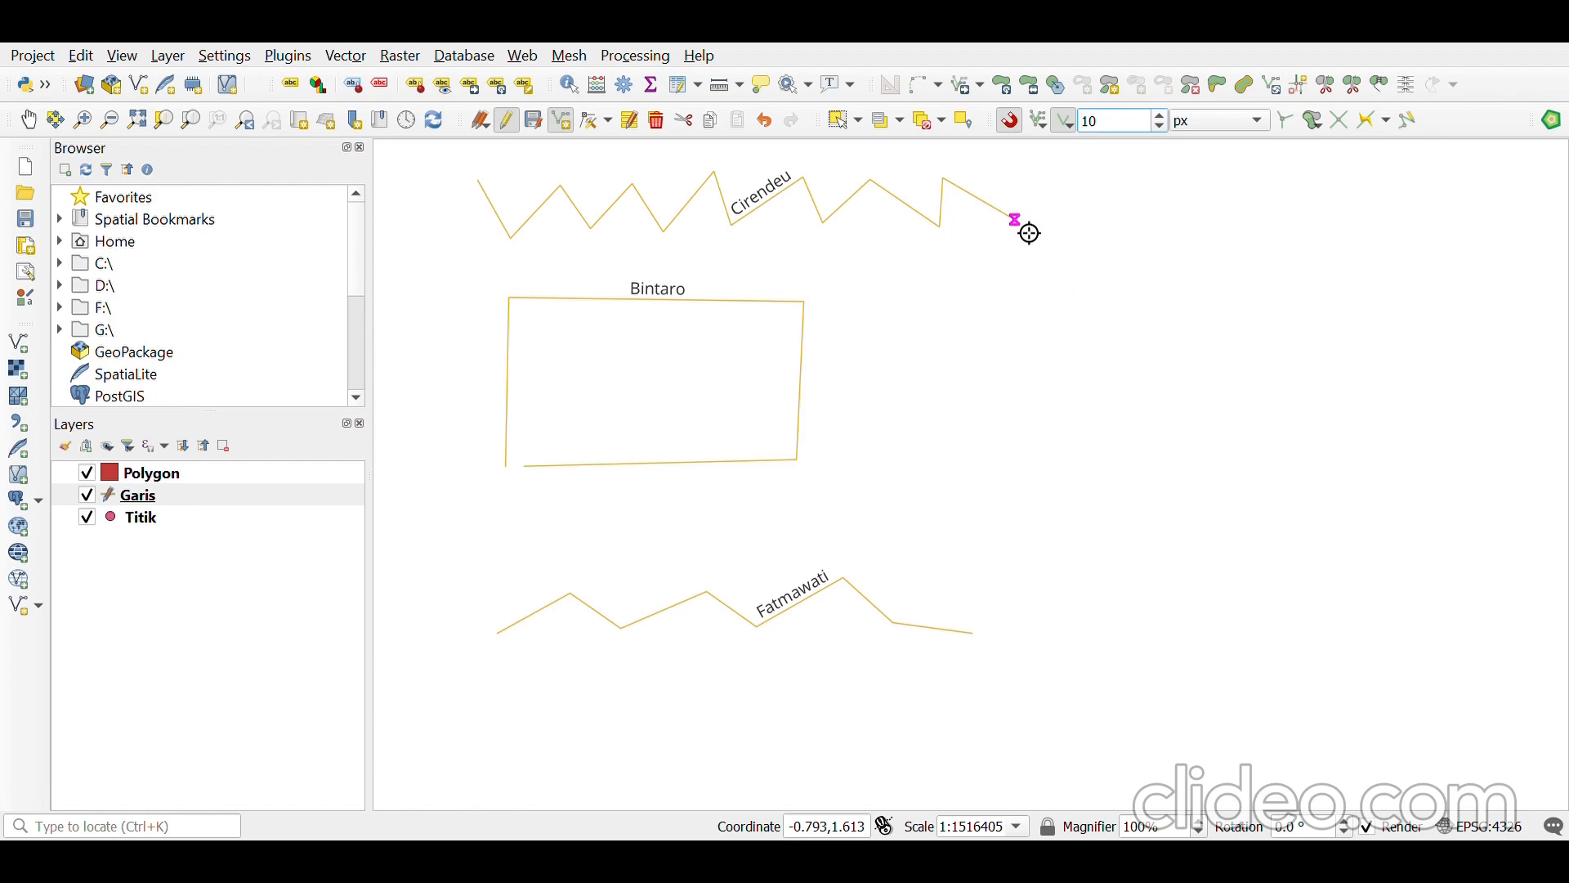
left_click(1030, 233)
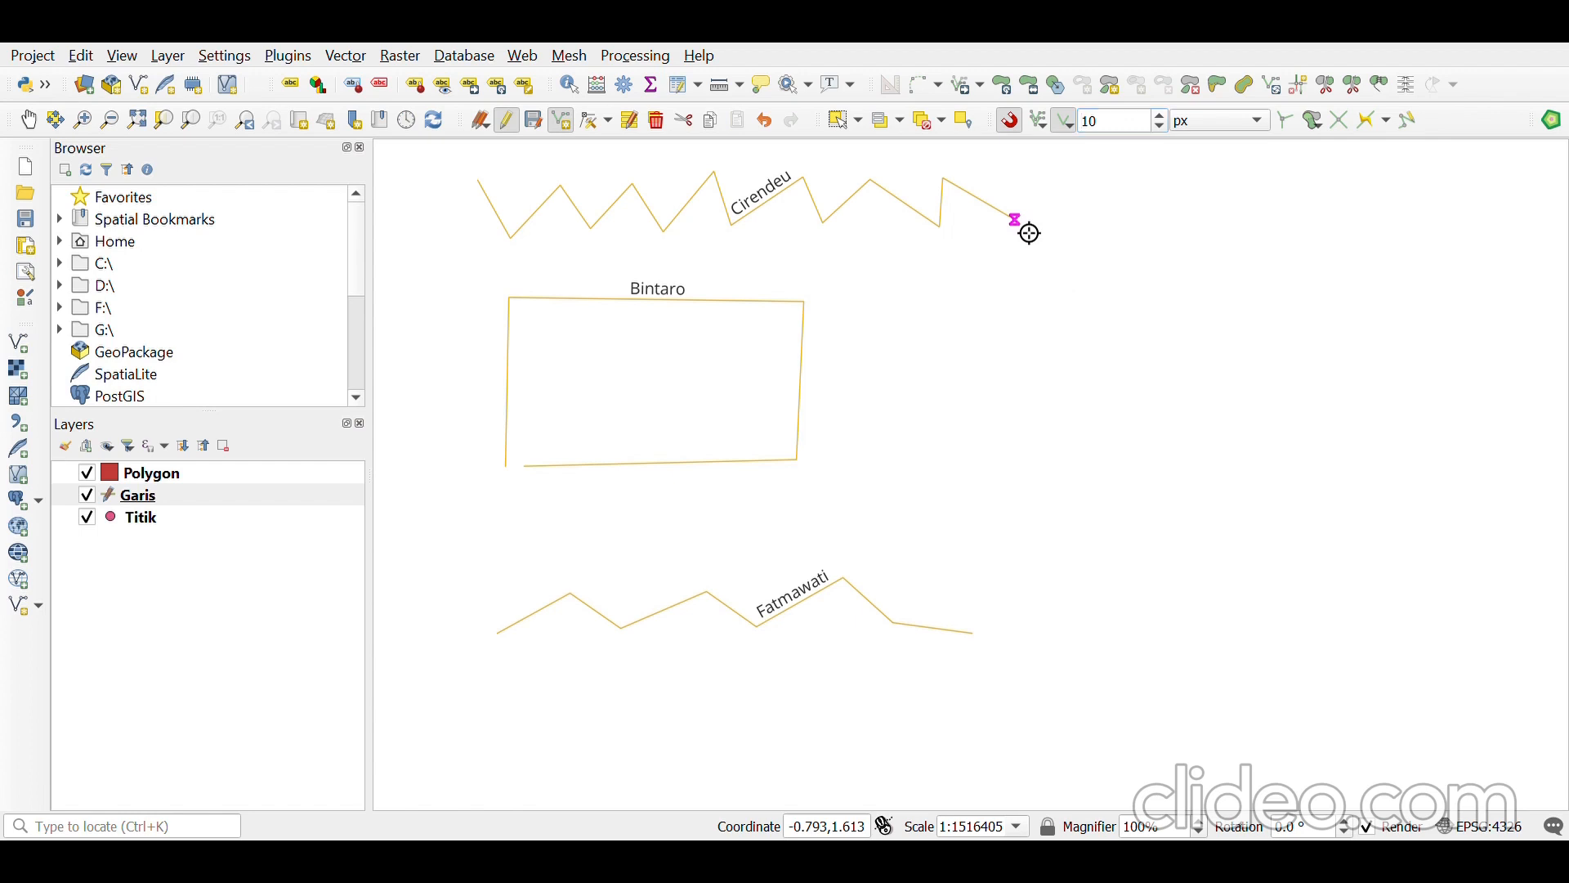
left_click(988, 648)
right_click(1115, 398)
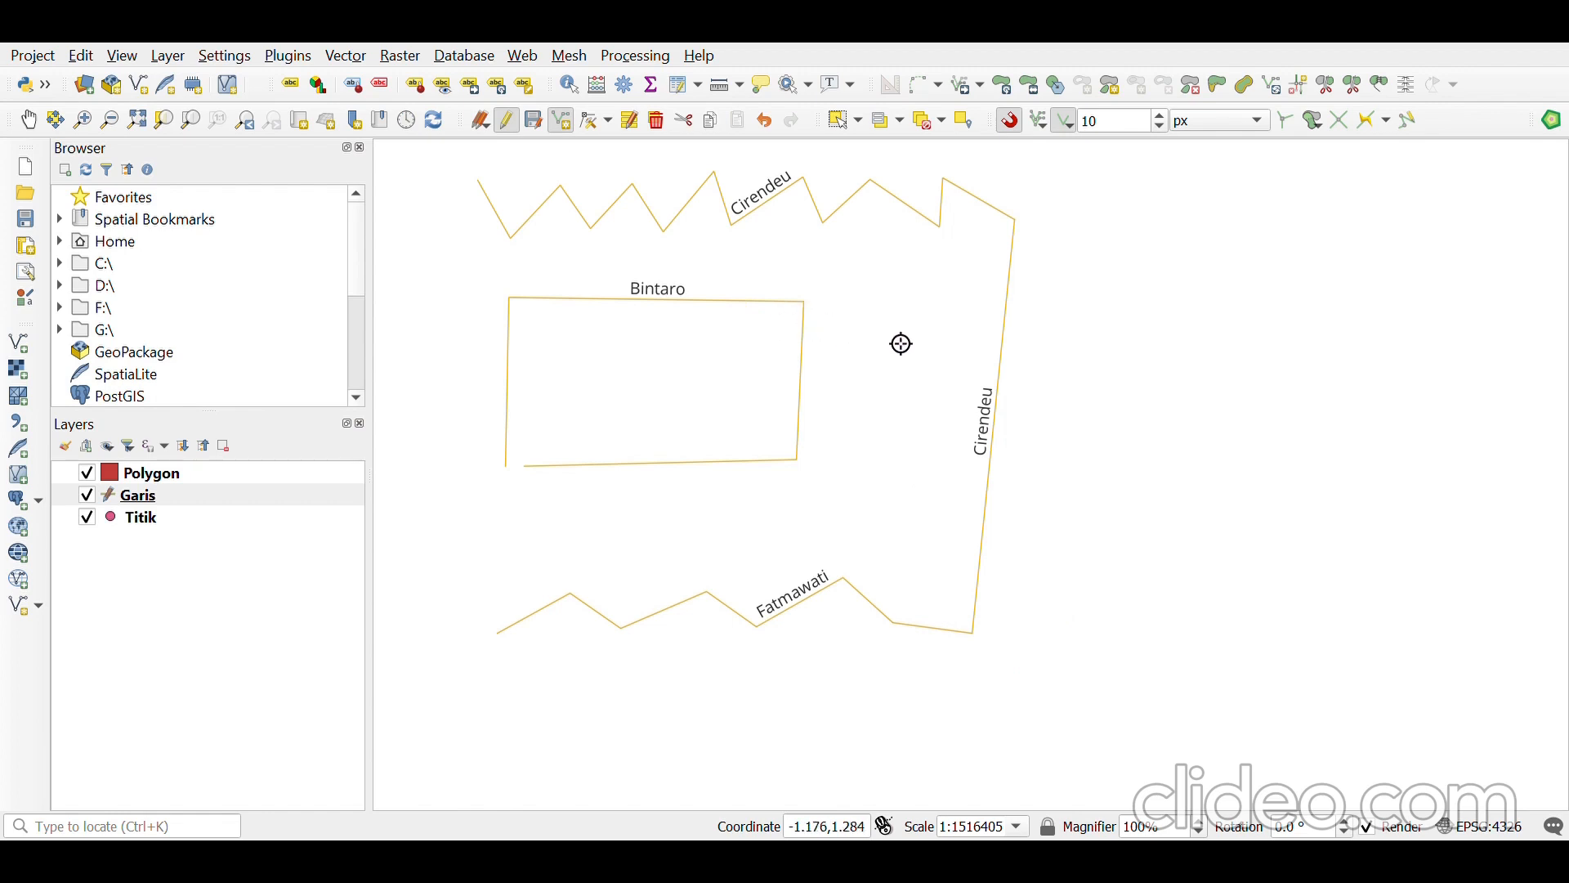
- Save the Garis layer edits and end its editing session
left_click(535, 120)
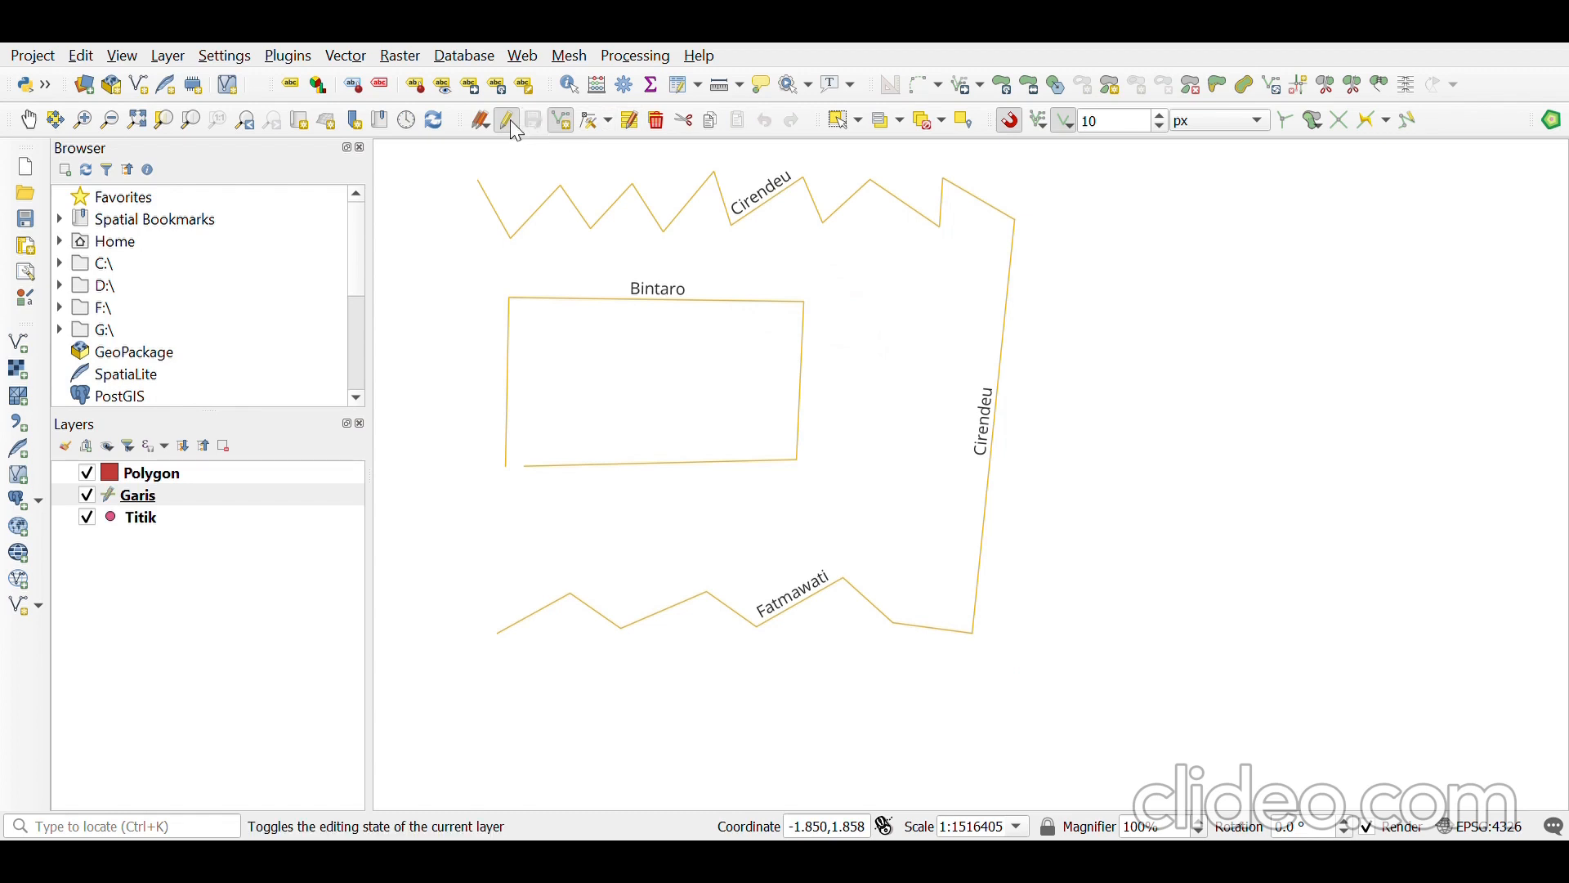
left_click(510, 123)
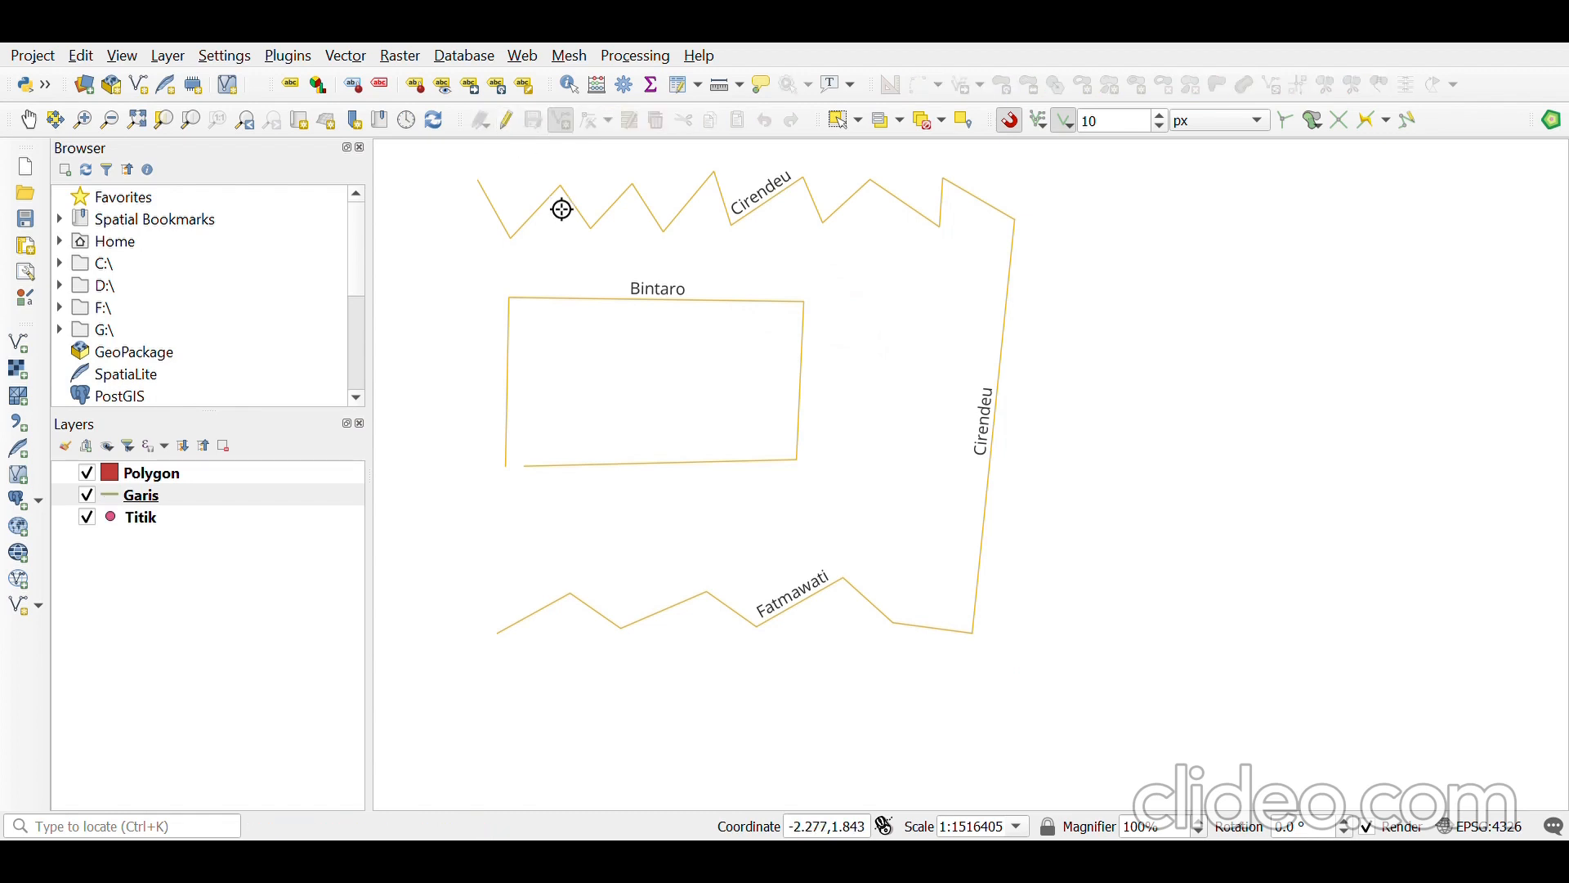
left_click(565, 260)
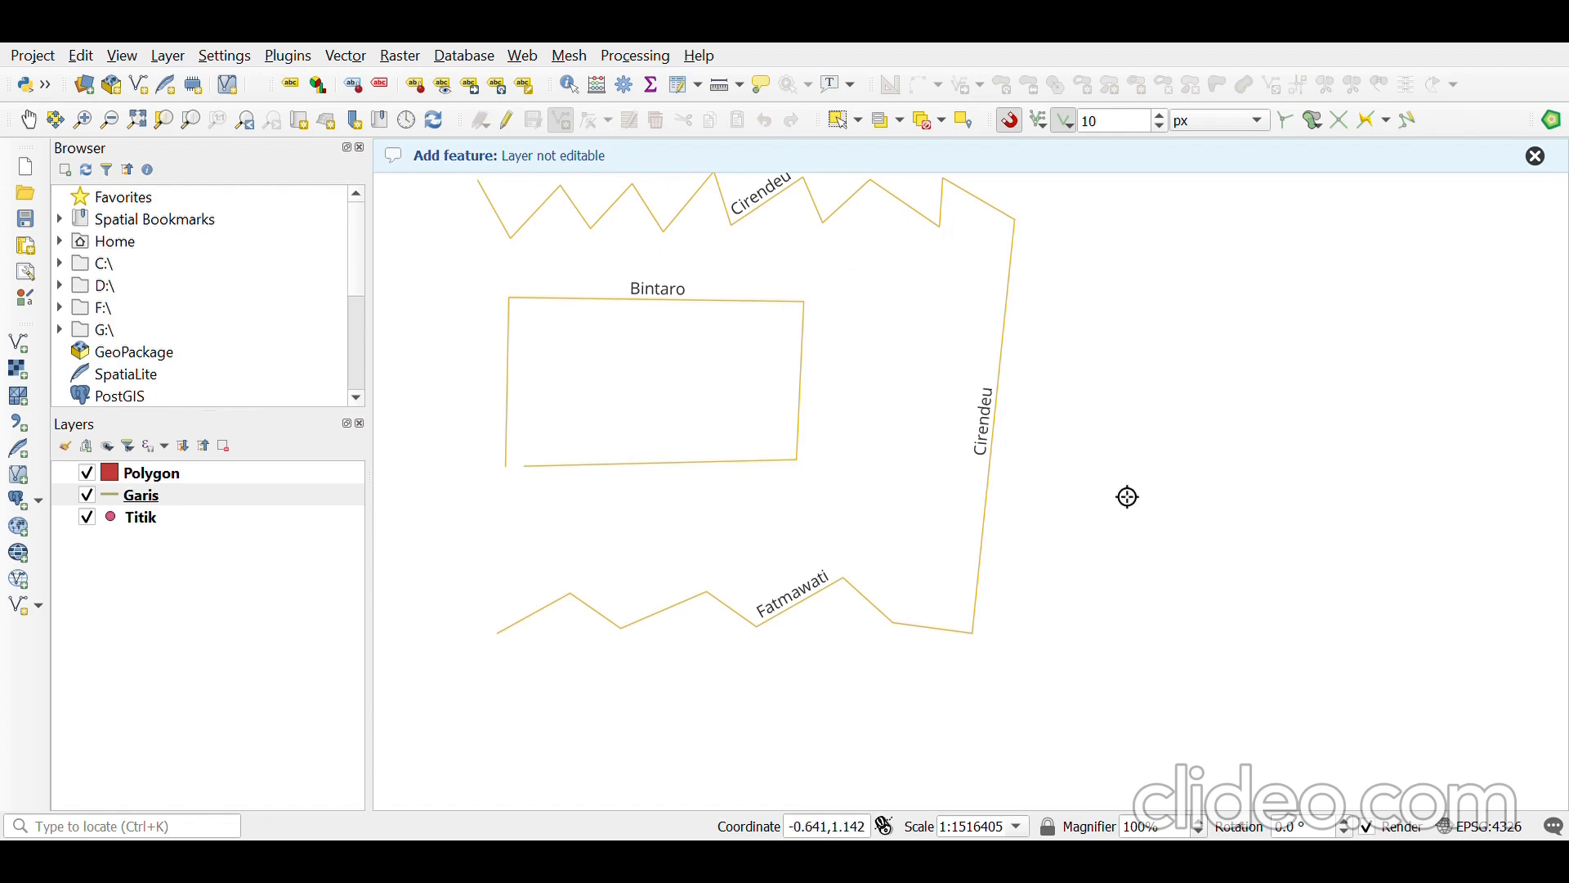
left_click(1536, 156)
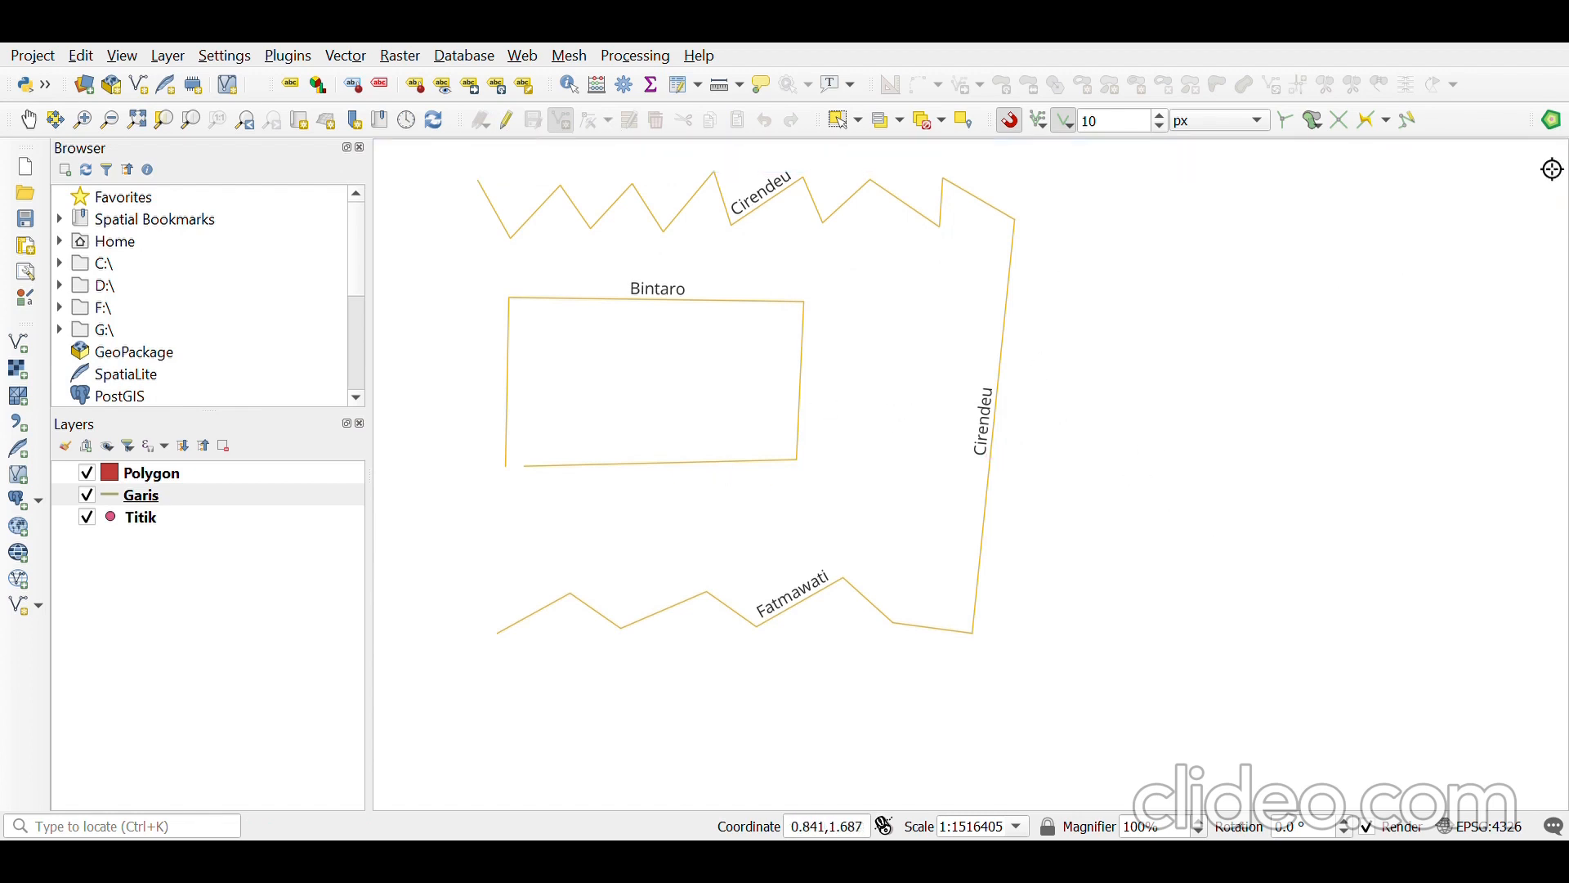
- Start editing the Polygon layer with the empty area beside the Titik points in view
left_click(132, 478)
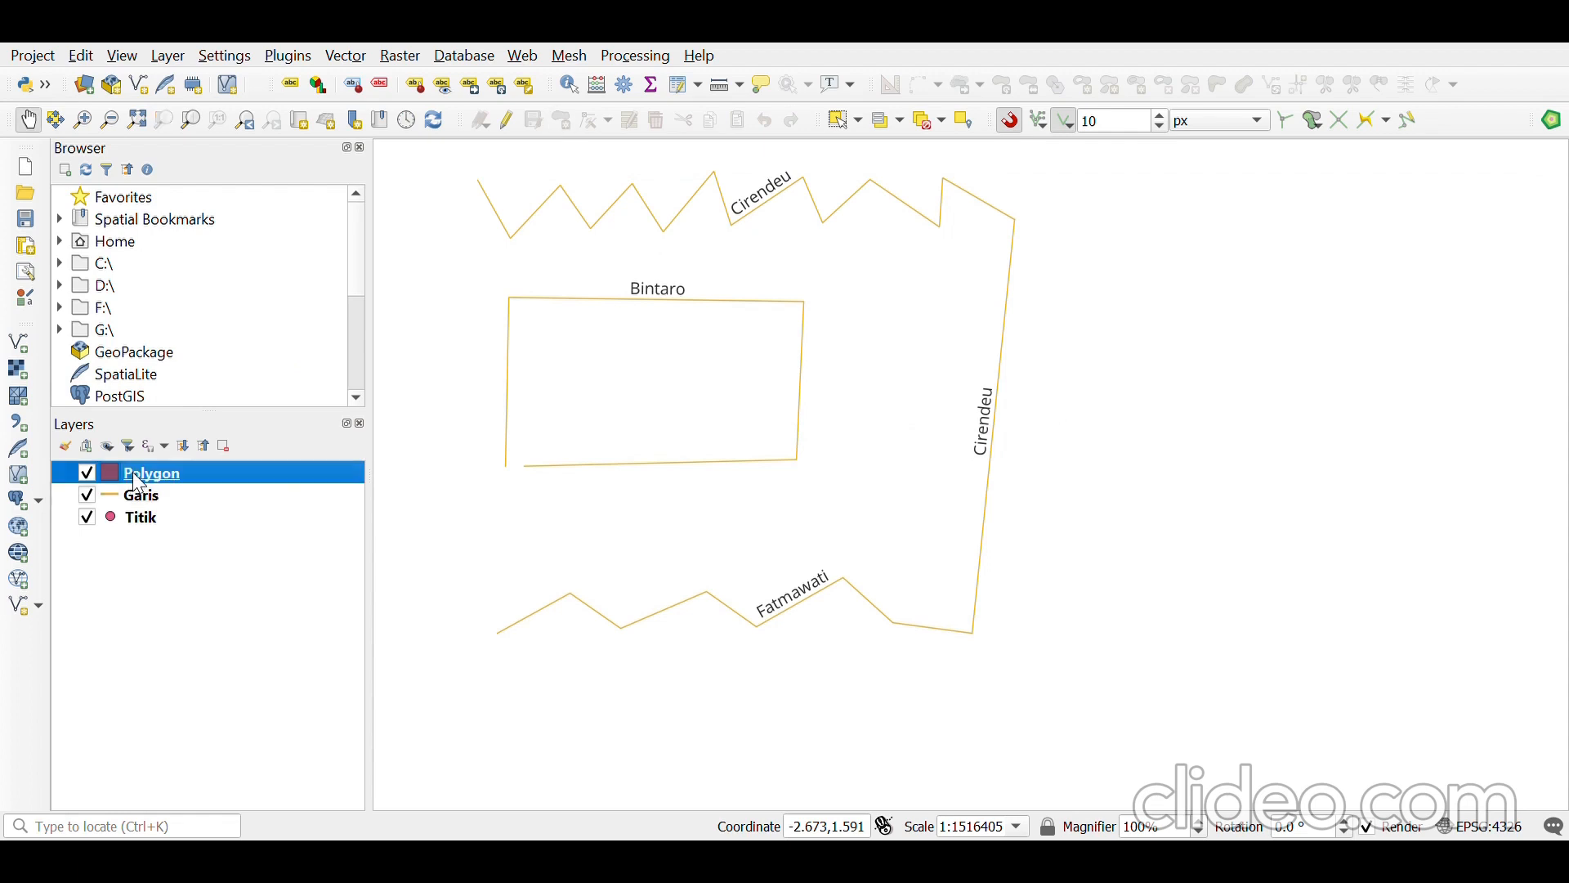
left_click(28, 120)
left_click_drag(755, 430, 1149, 373)
left_click_drag(910, 378, 1119, 455)
left_click_drag(974, 444, 874, 413)
scroll(874, 411, "down", 1)
left_click_drag(766, 463, 858, 459)
scroll(858, 459, "up", 1)
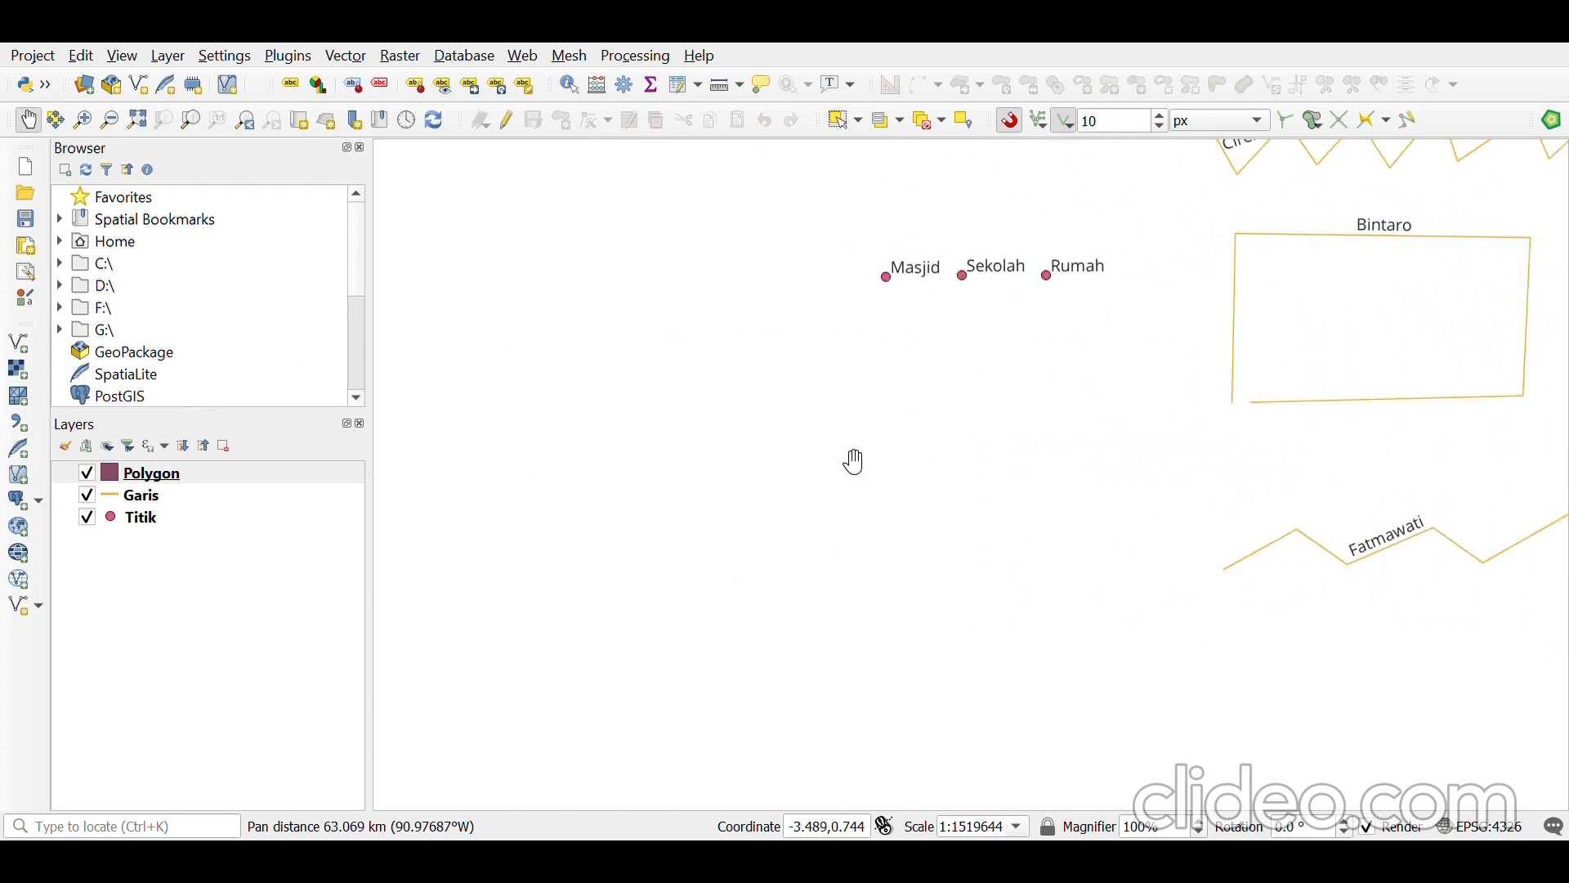
left_click(162, 494)
left_click(166, 472)
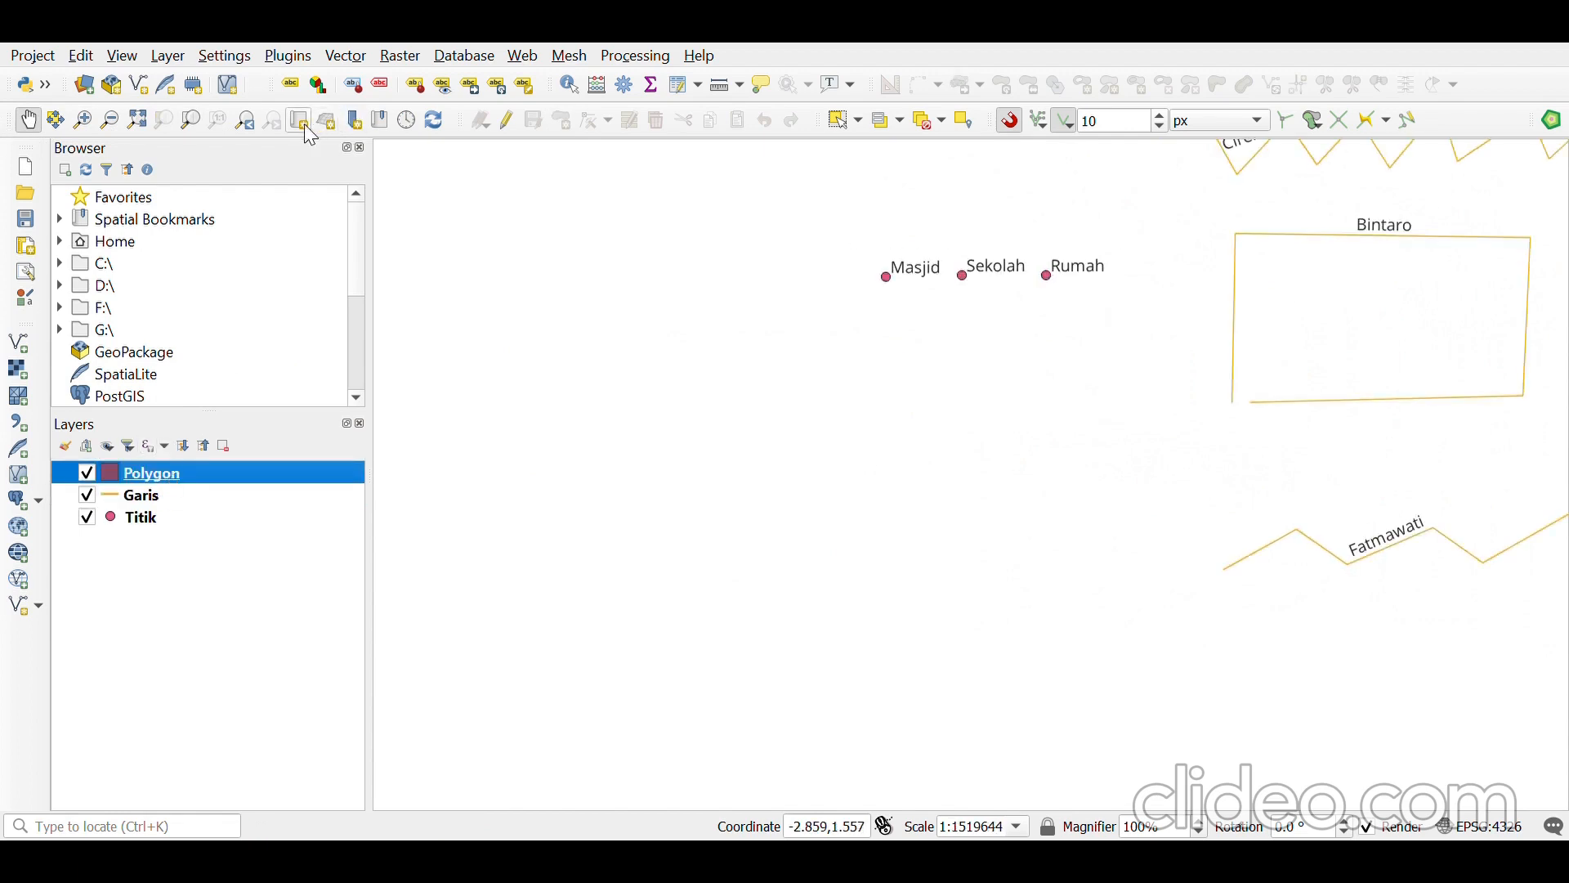
left_click(510, 130)
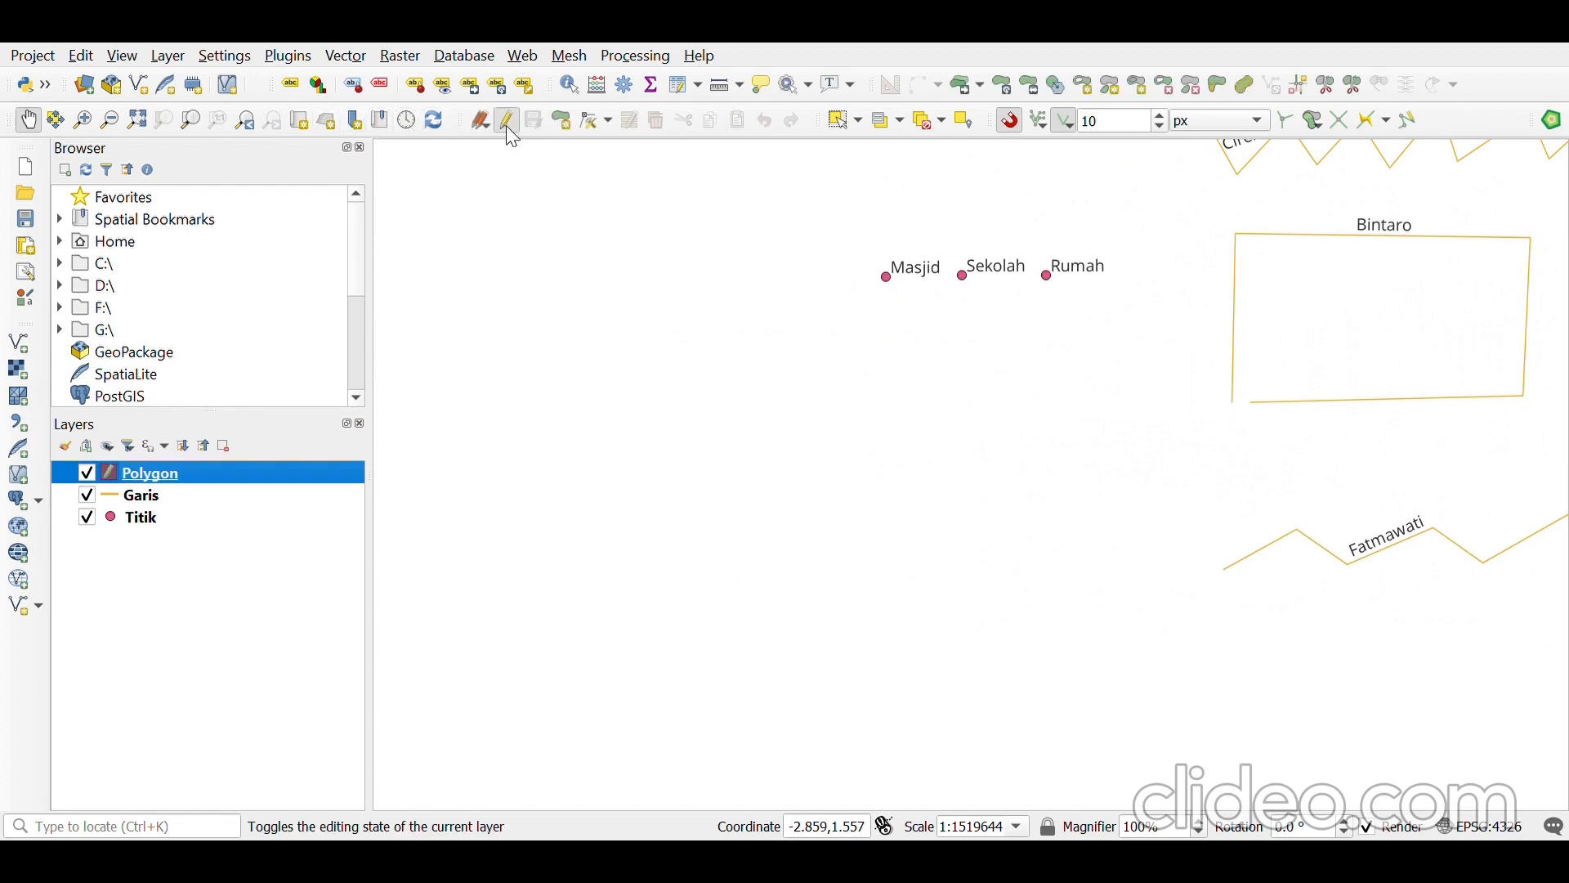
- Digitize a triangular polygon named Jawa in the empty area left of the Masjid point
left_click(562, 123)
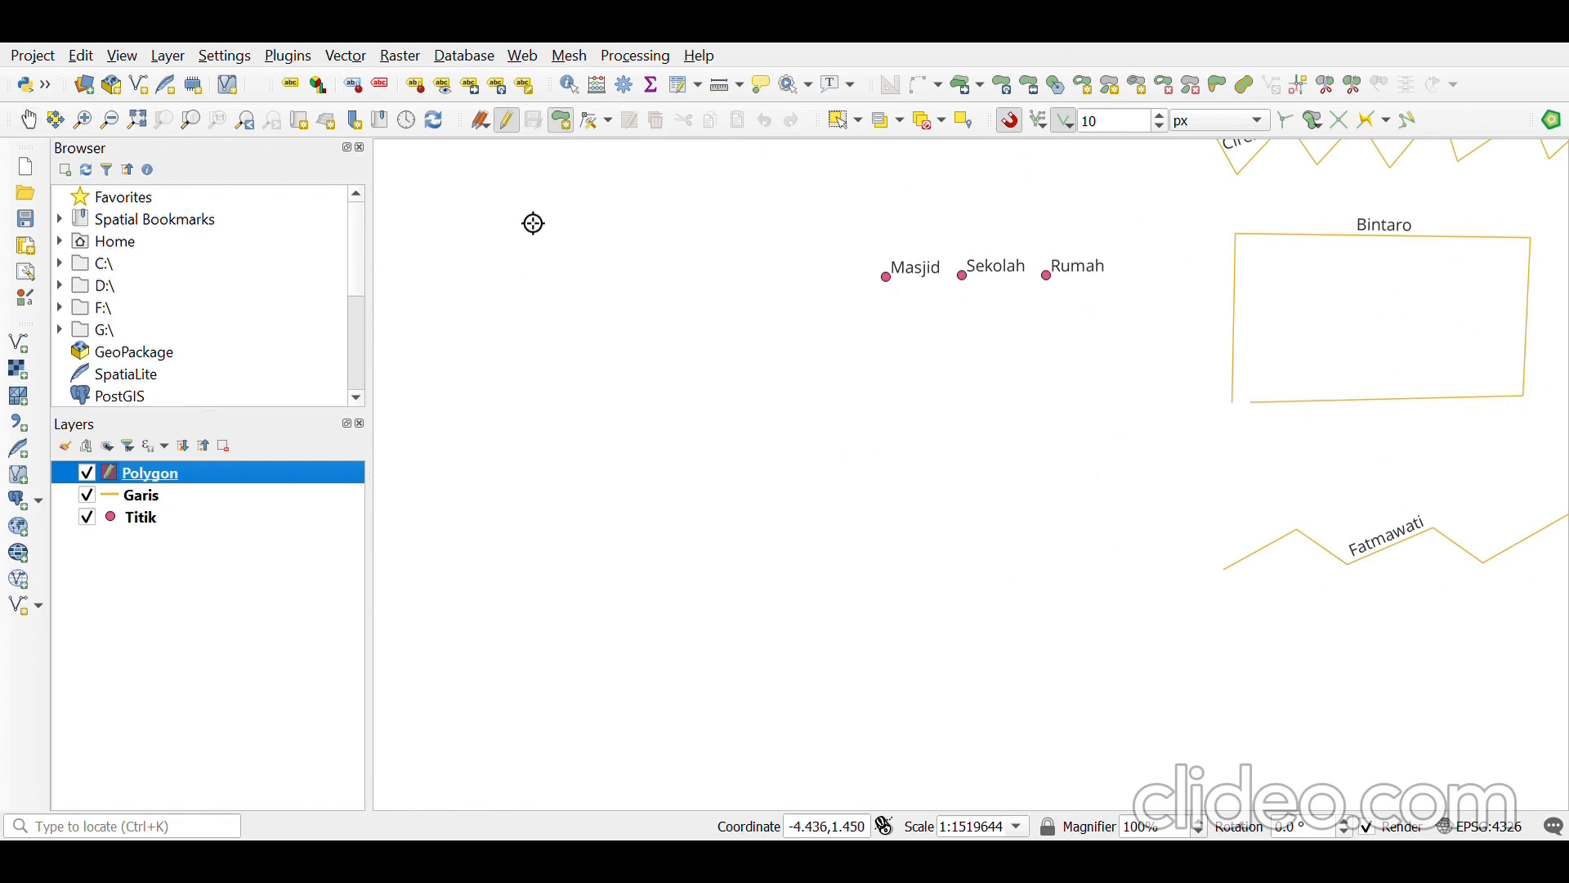
left_click(520, 189)
left_click(447, 314)
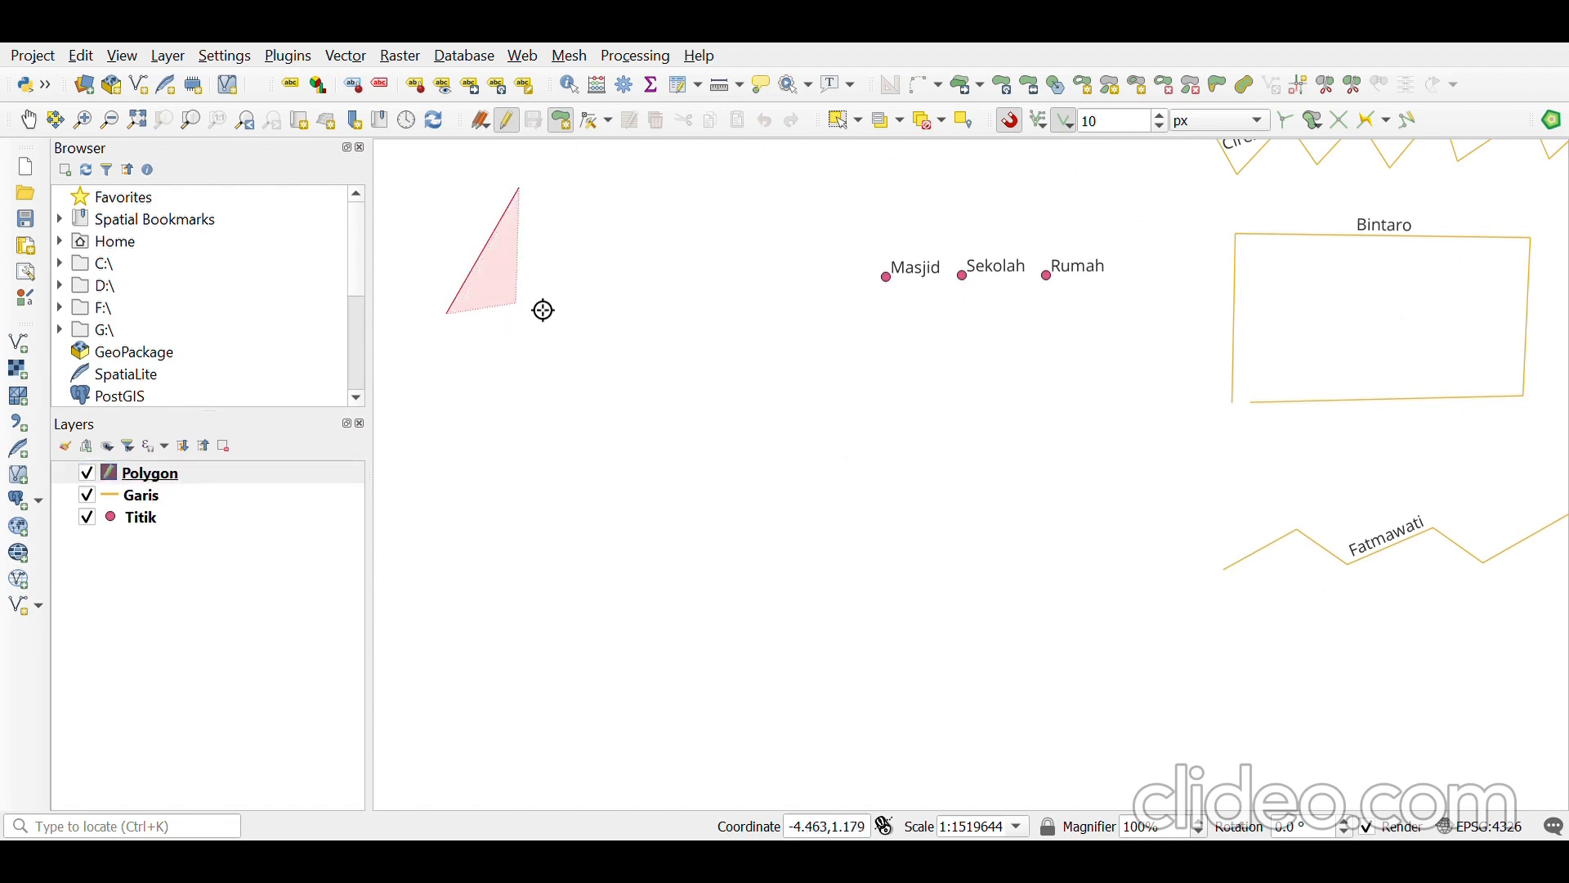
left_click(601, 314)
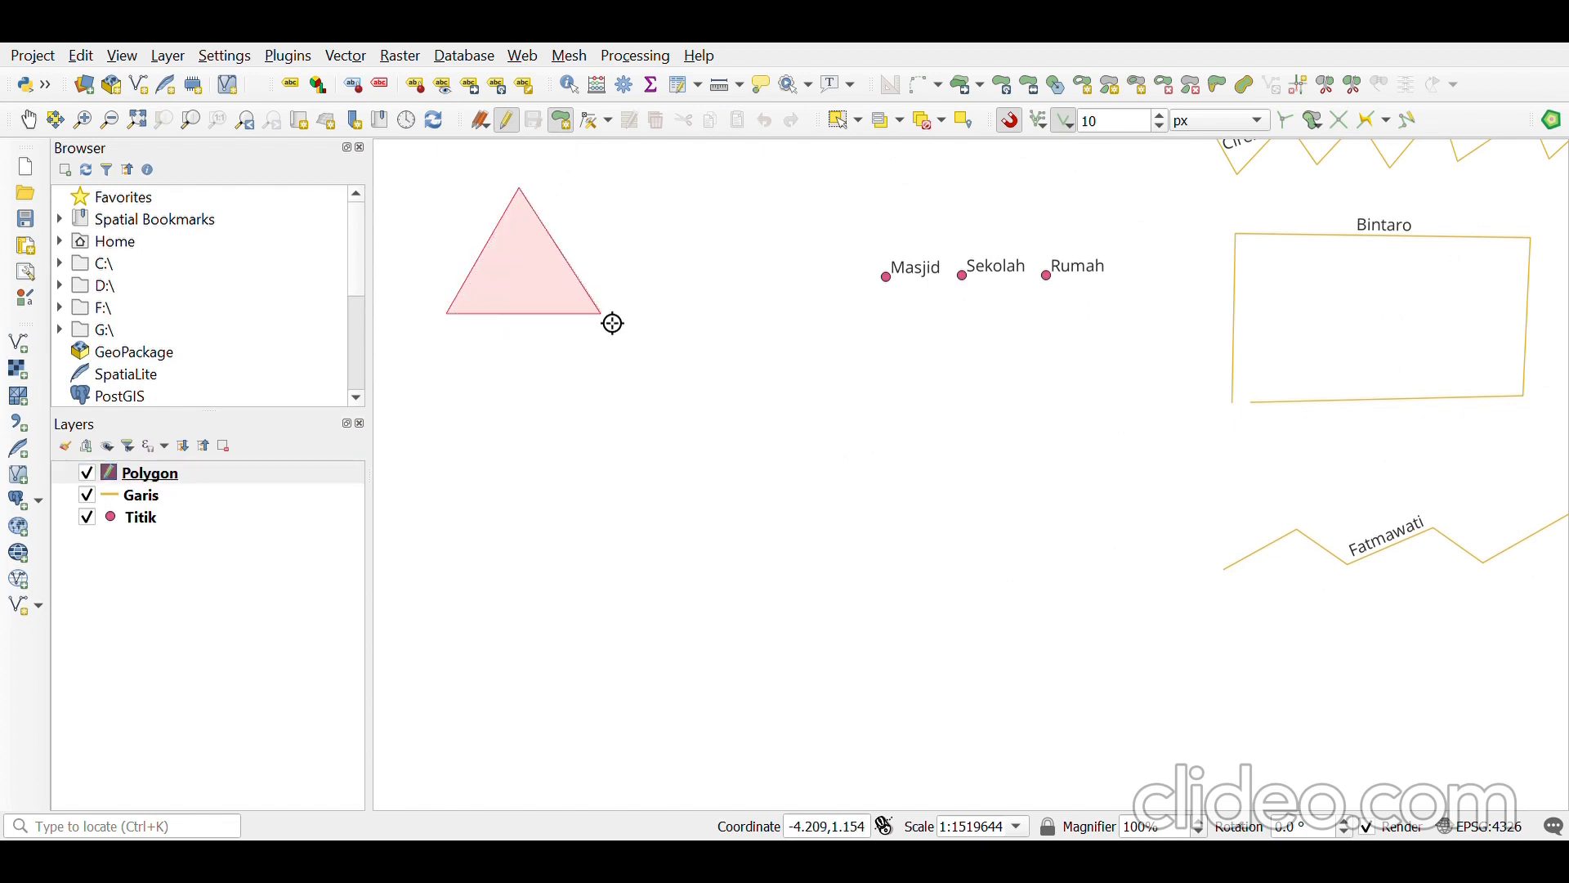
right_click(613, 324)
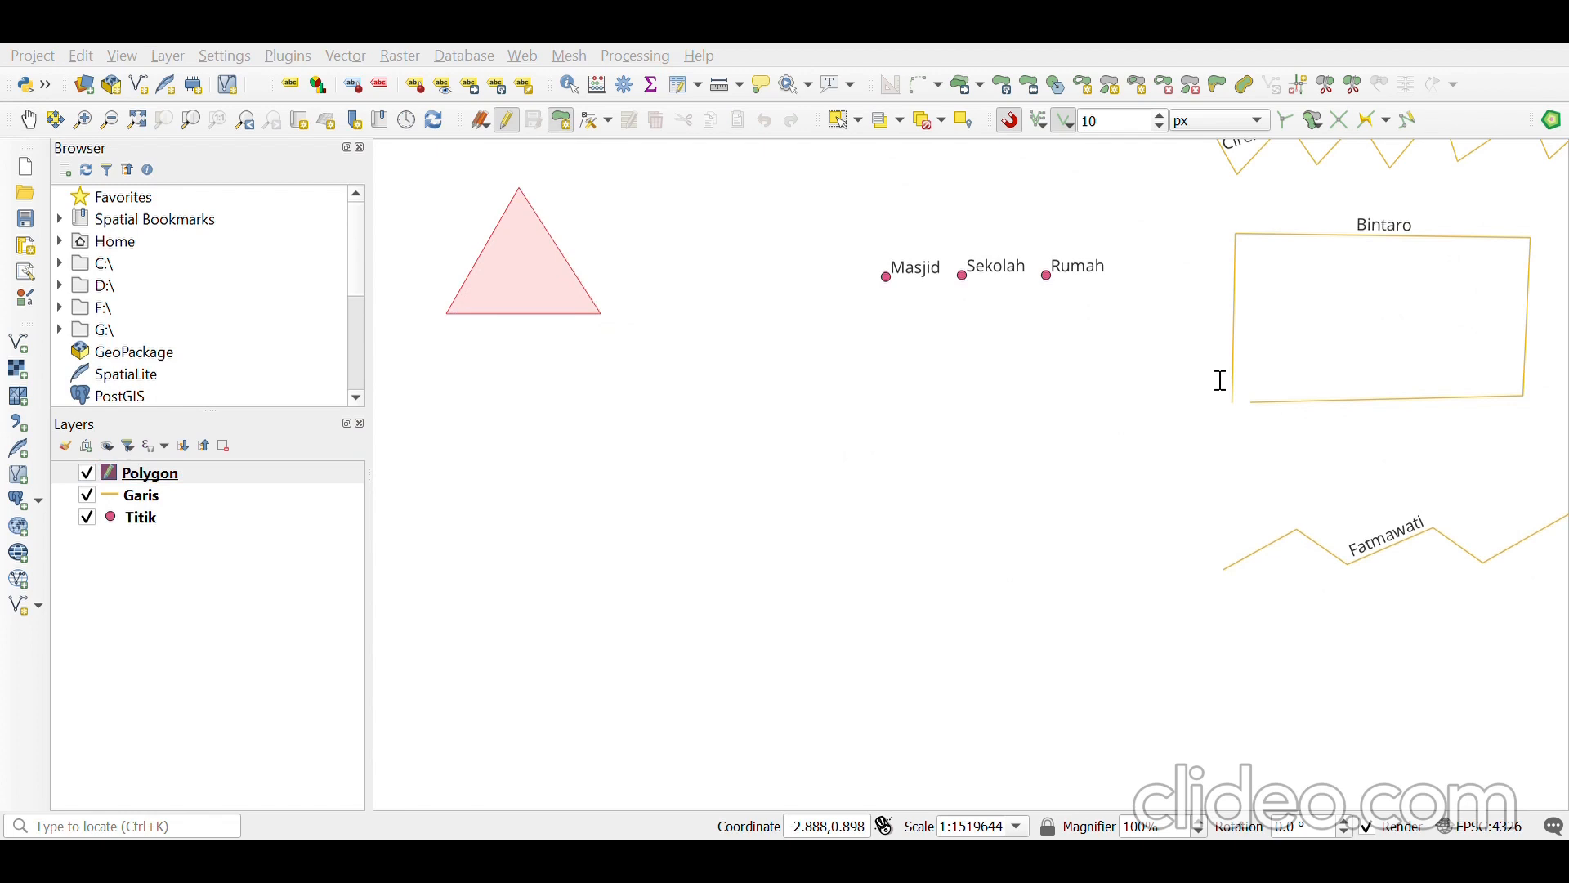
left_click(1289, 579)
- Digitize a roughly rectangular four-cornered polygon named Sumatera just below the Jawa triangle
left_click(473, 367)
left_click(470, 505)
left_click(666, 492)
left_click(672, 364)
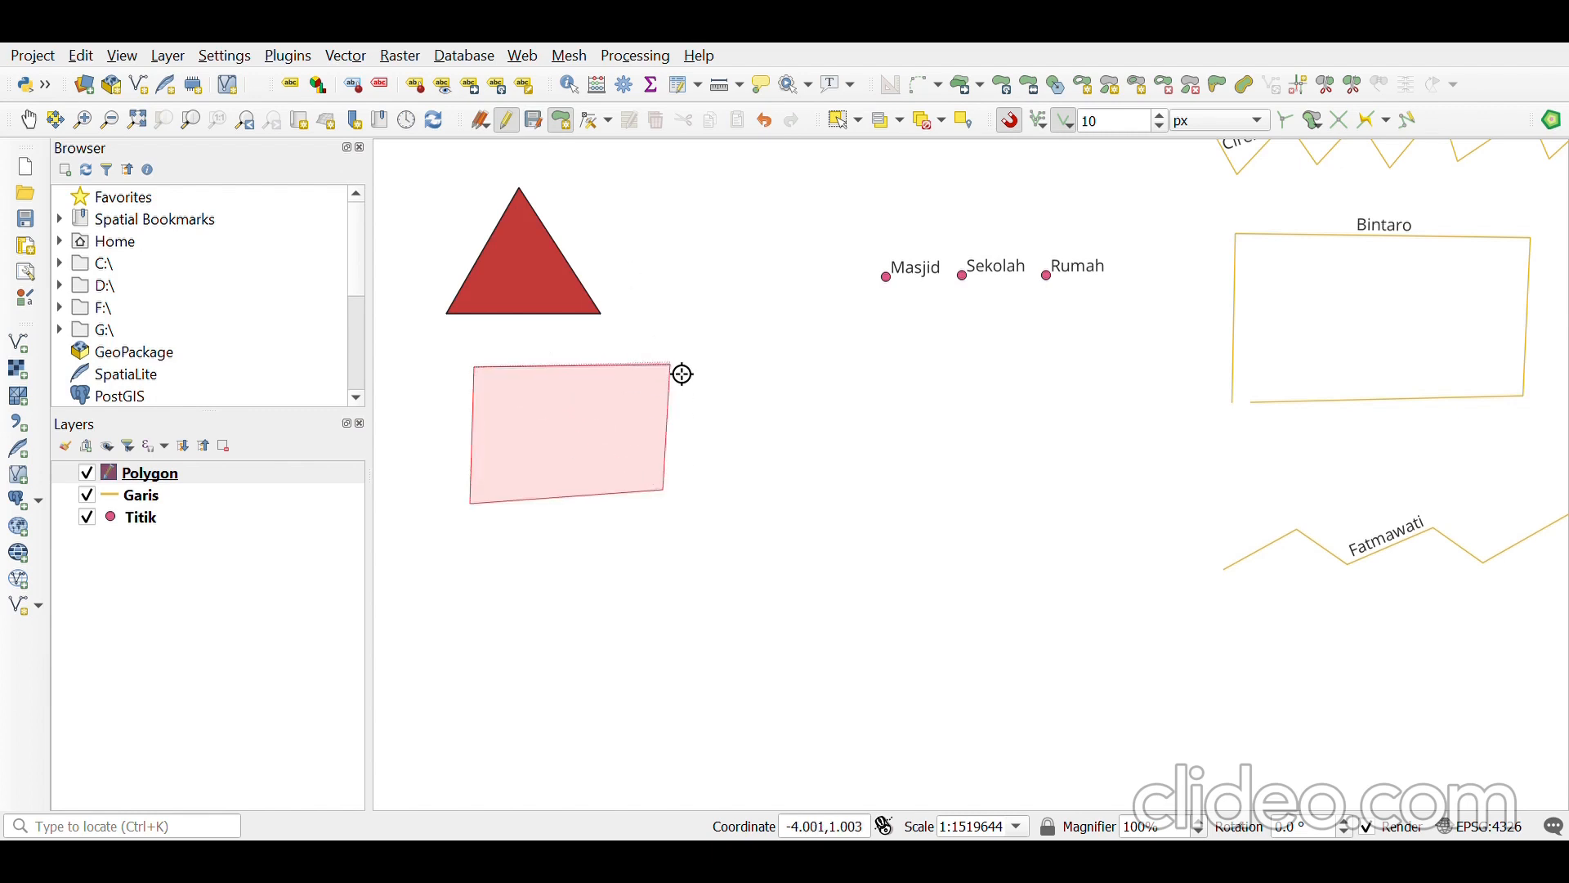
right_click(699, 372)
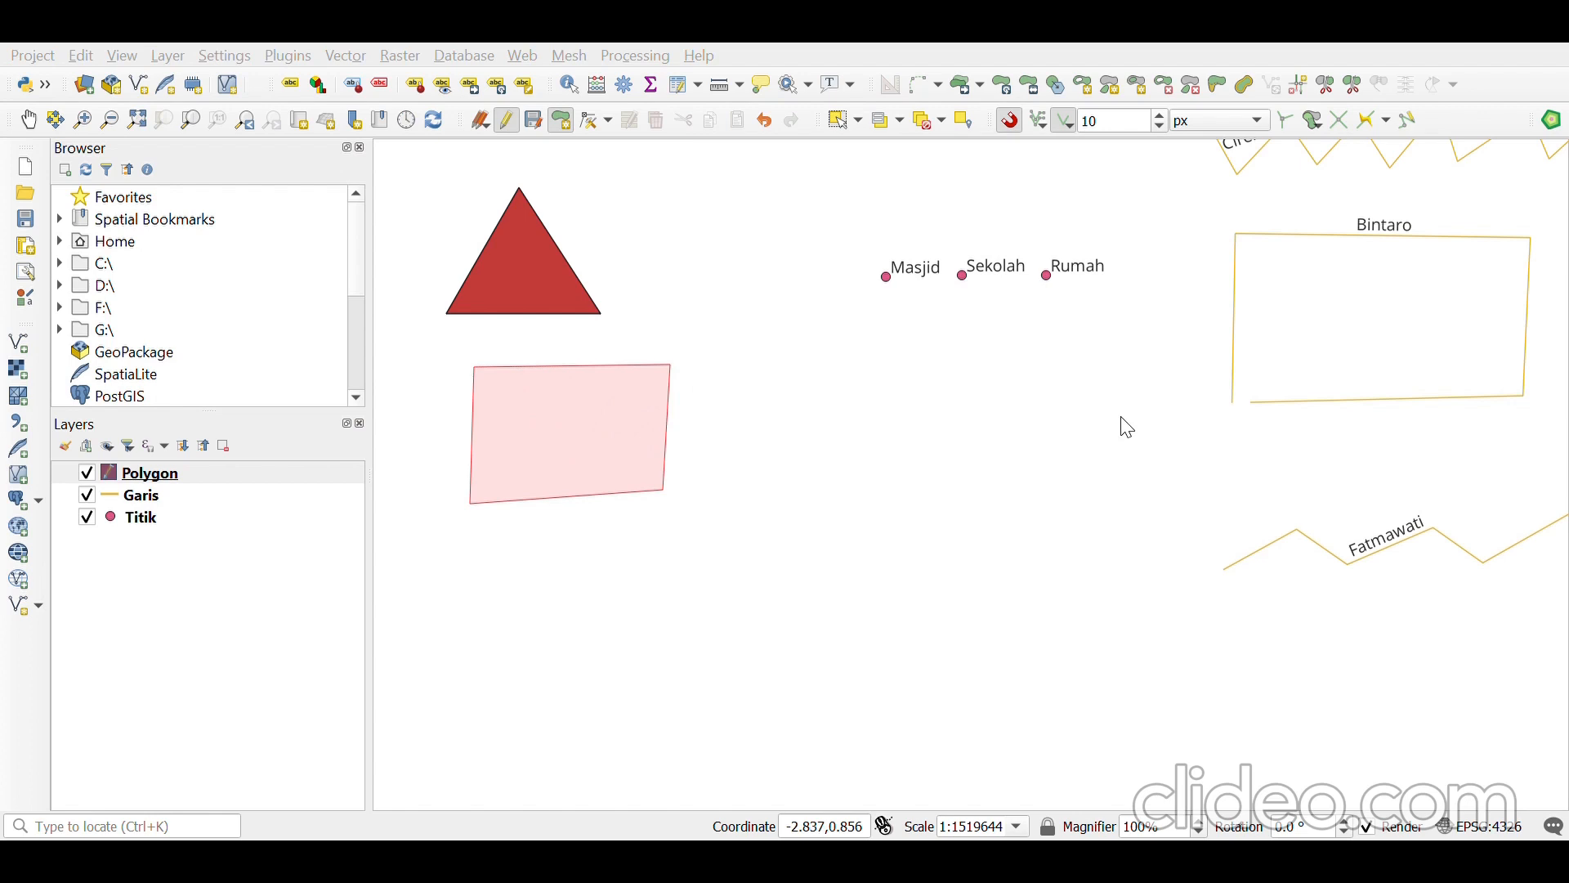
left_click(1283, 624)
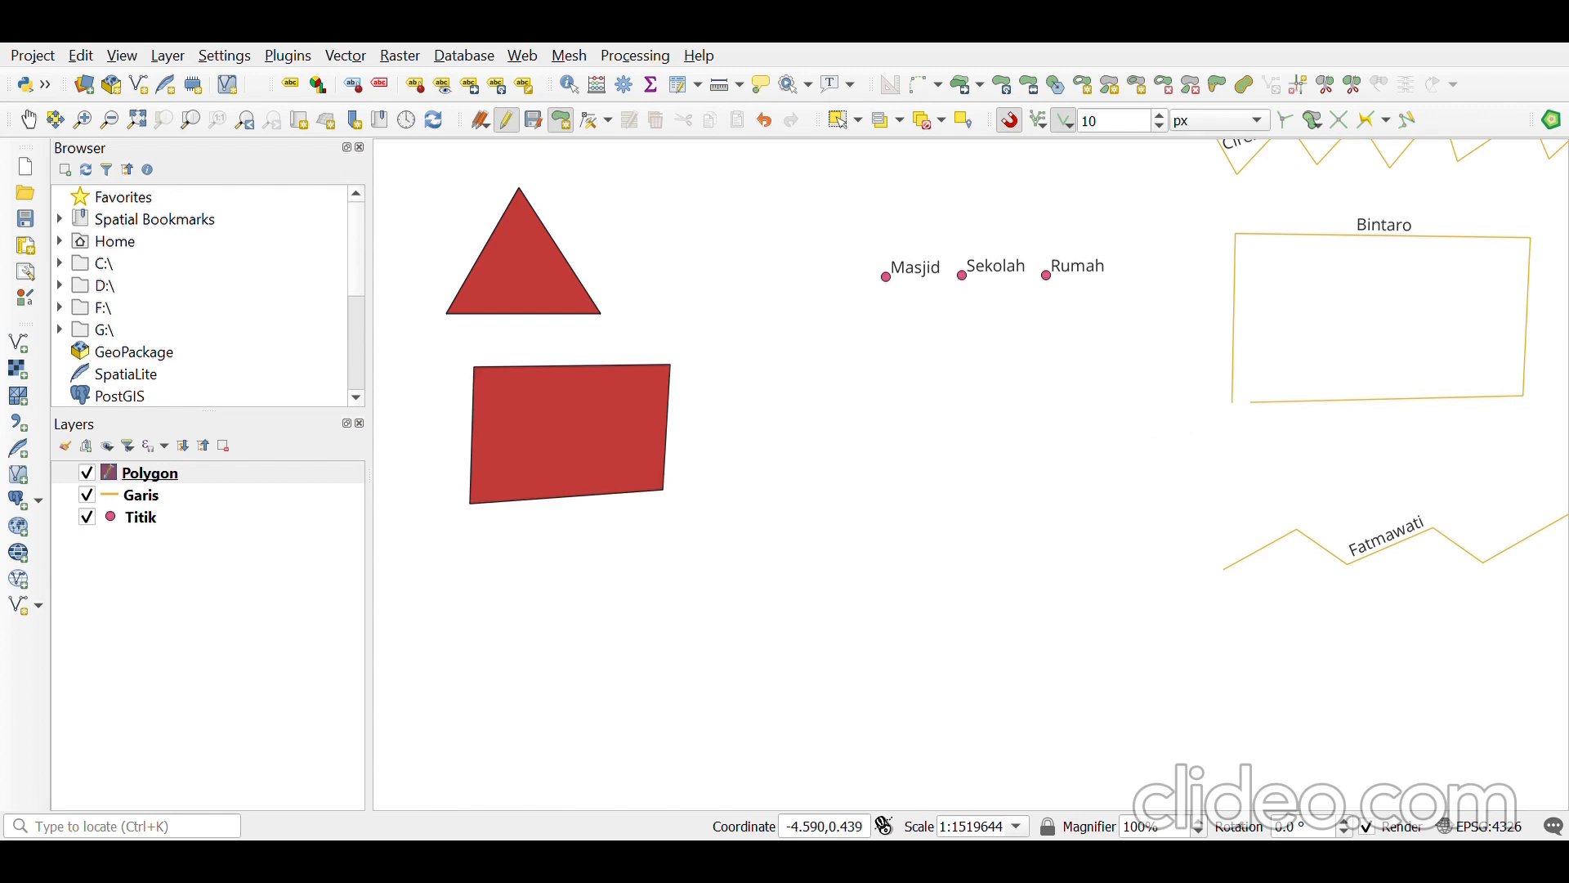
- Digitize a wider four-cornered polygon named Kalimantan below and to the right of Sumatera
left_click(595, 565)
left_click(599, 721)
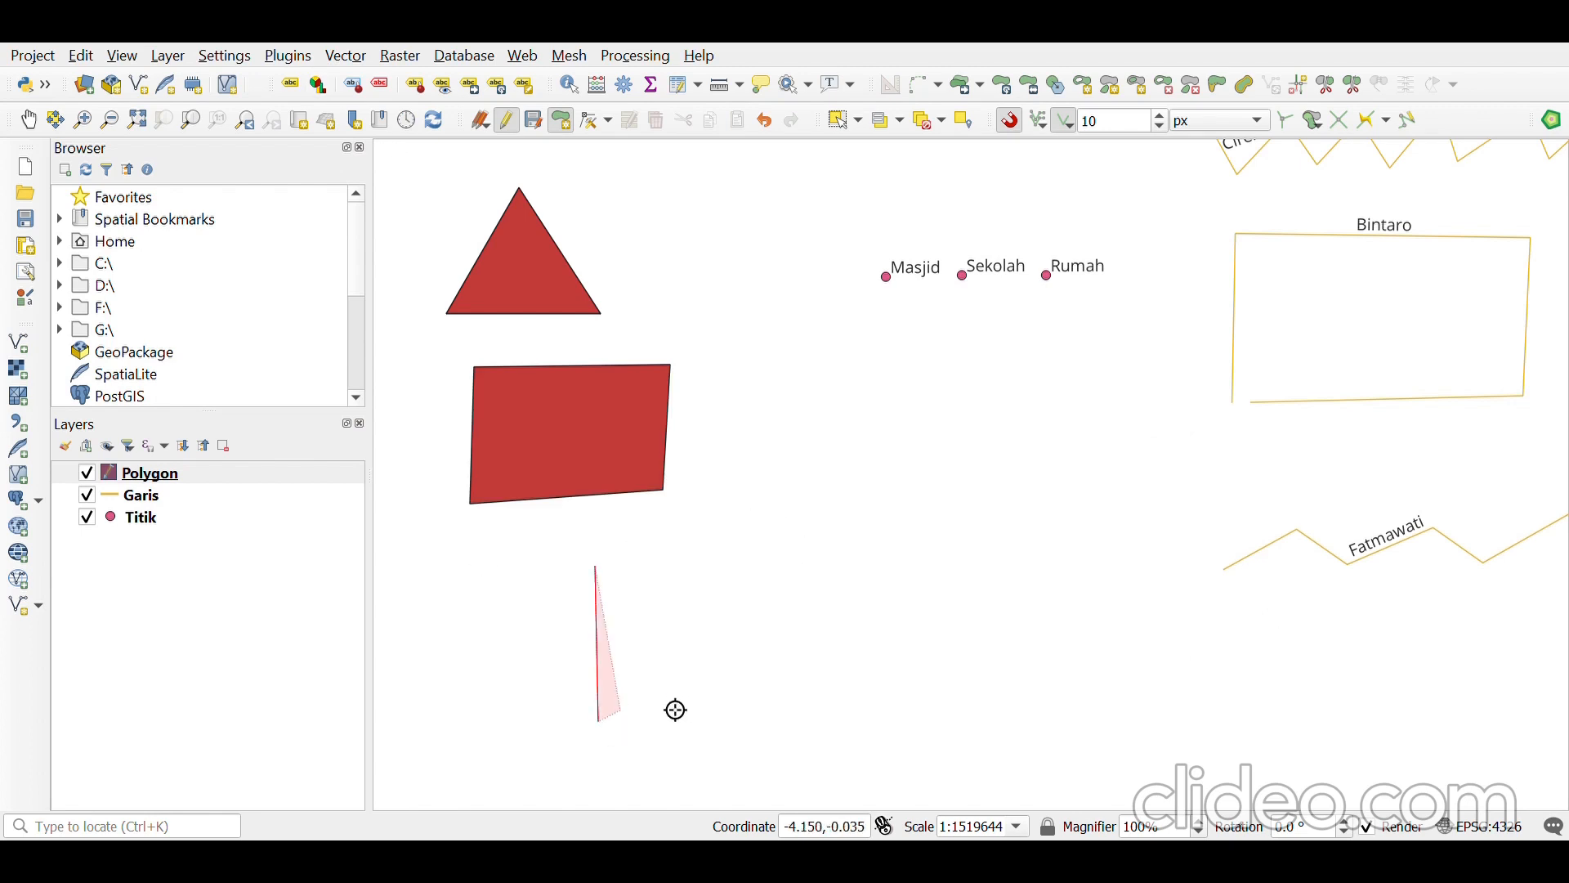
left_click(993, 685)
left_click(980, 529)
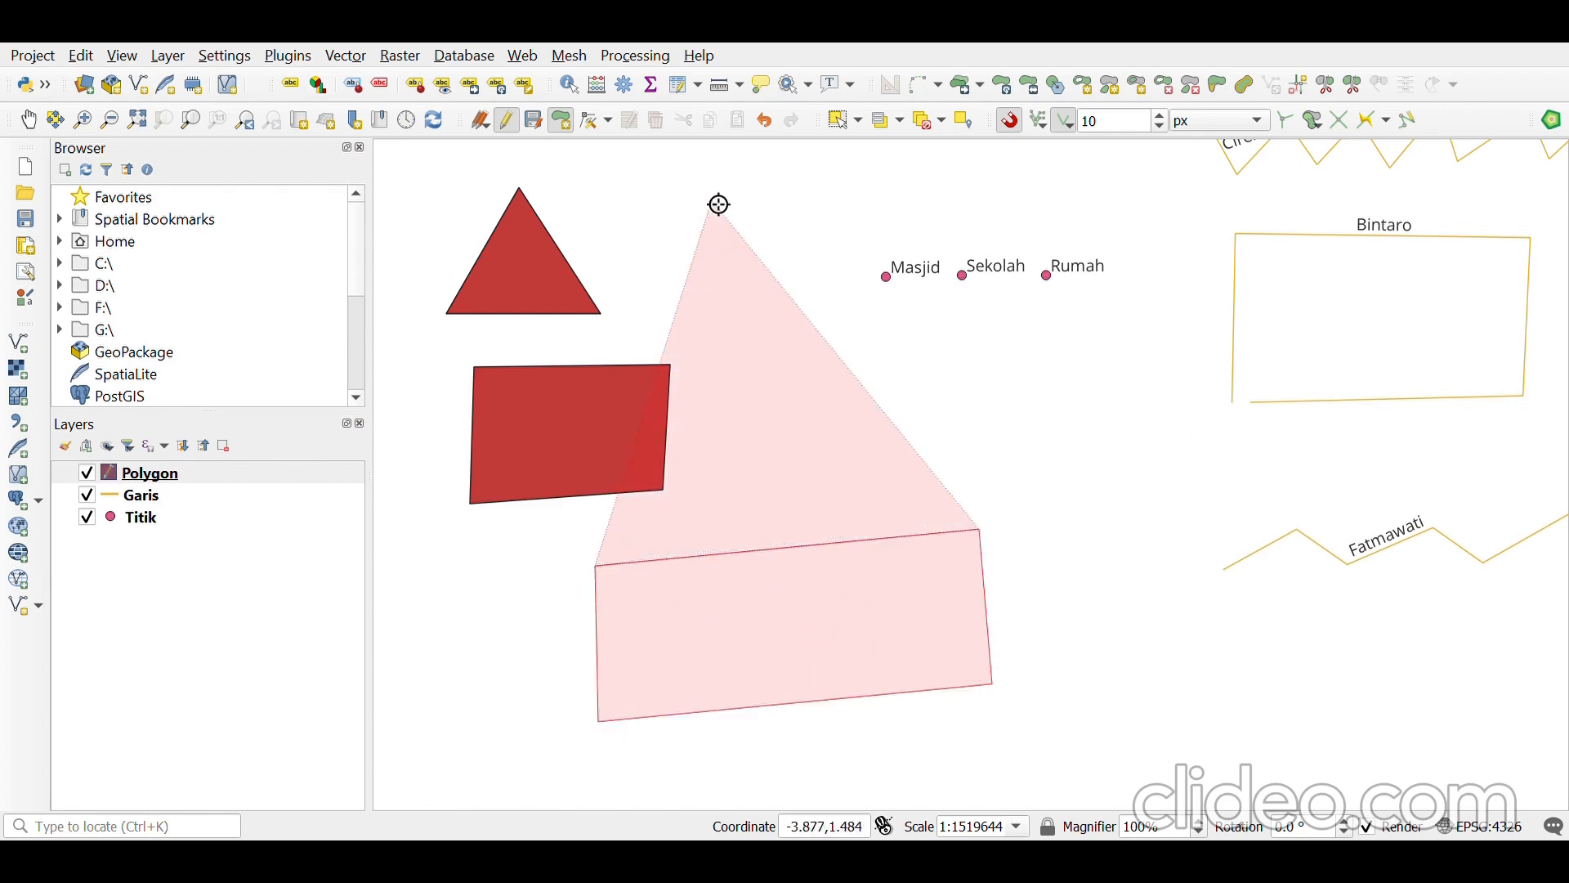
right_click(910, 554)
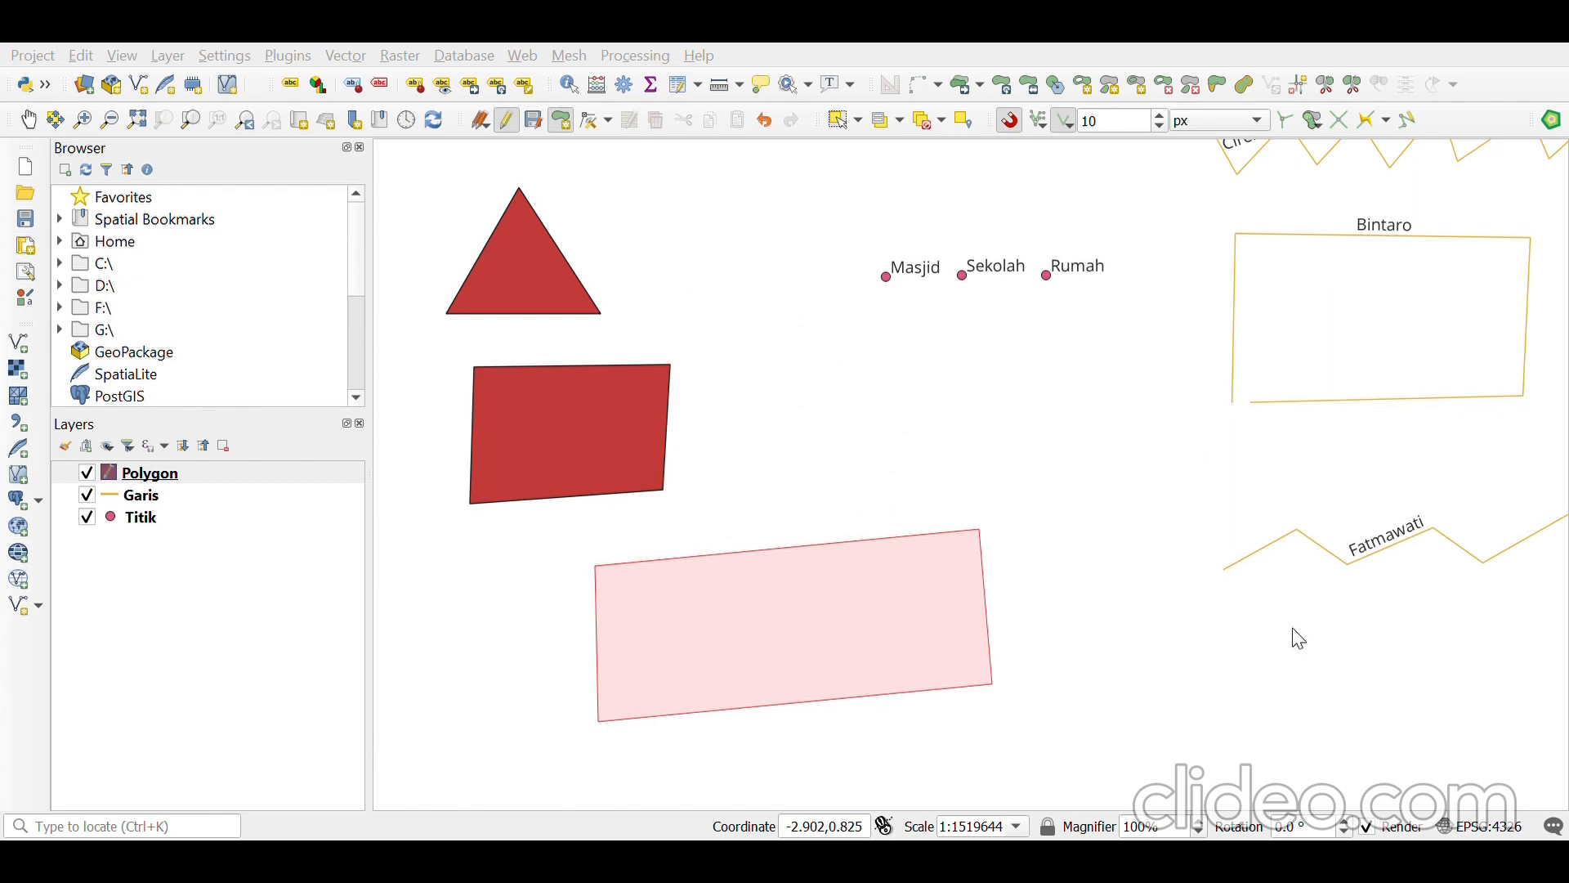
left_click(1302, 659)
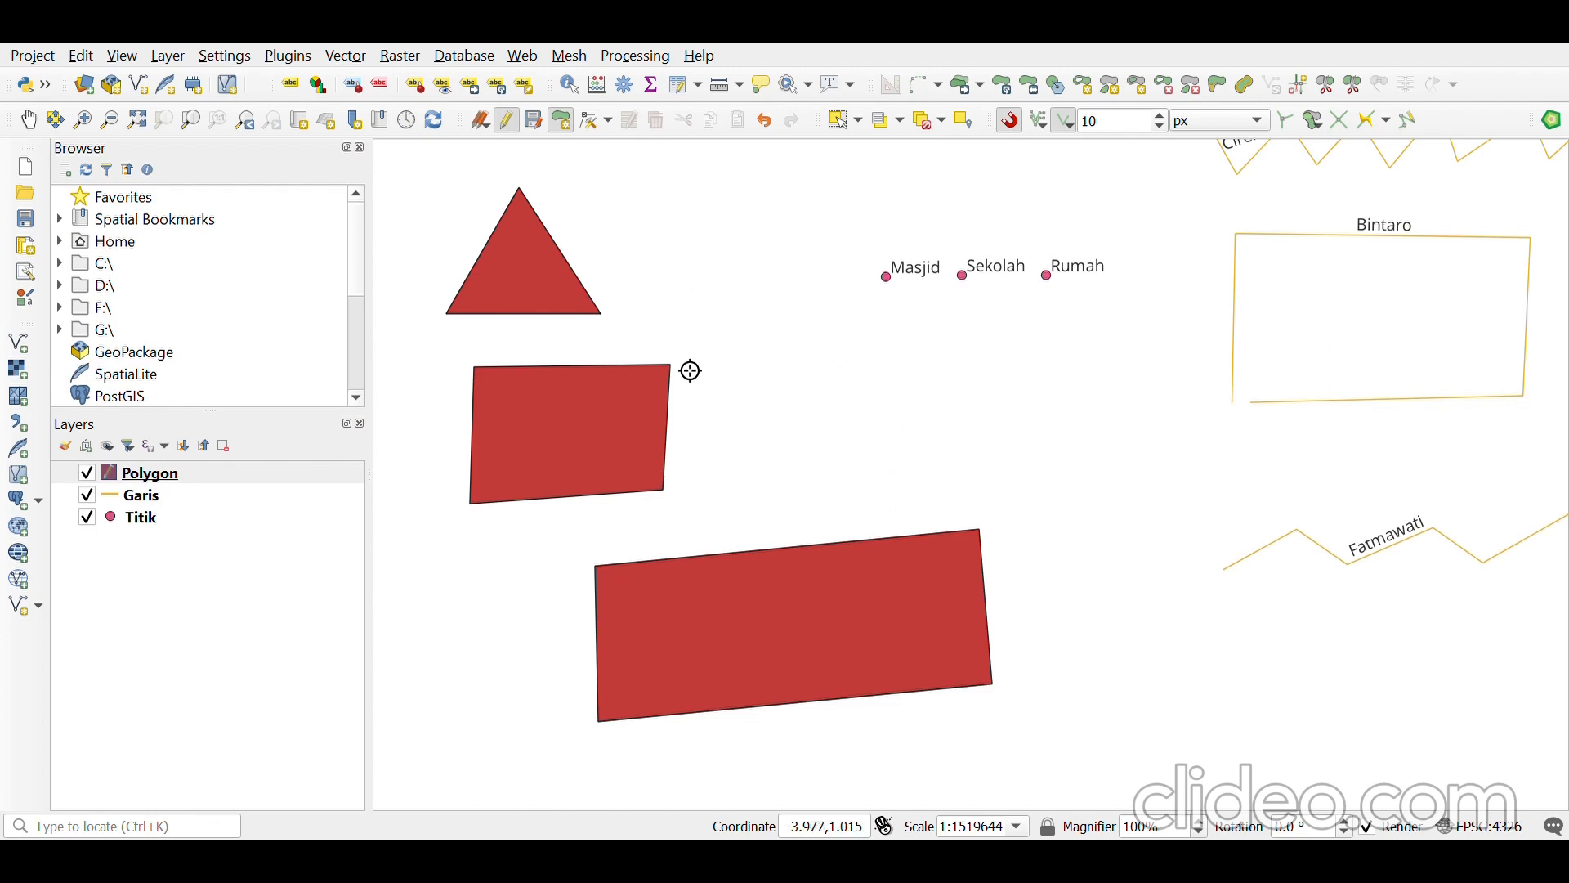
- Label the Polygon layer's features with their names
left_click(133, 479)
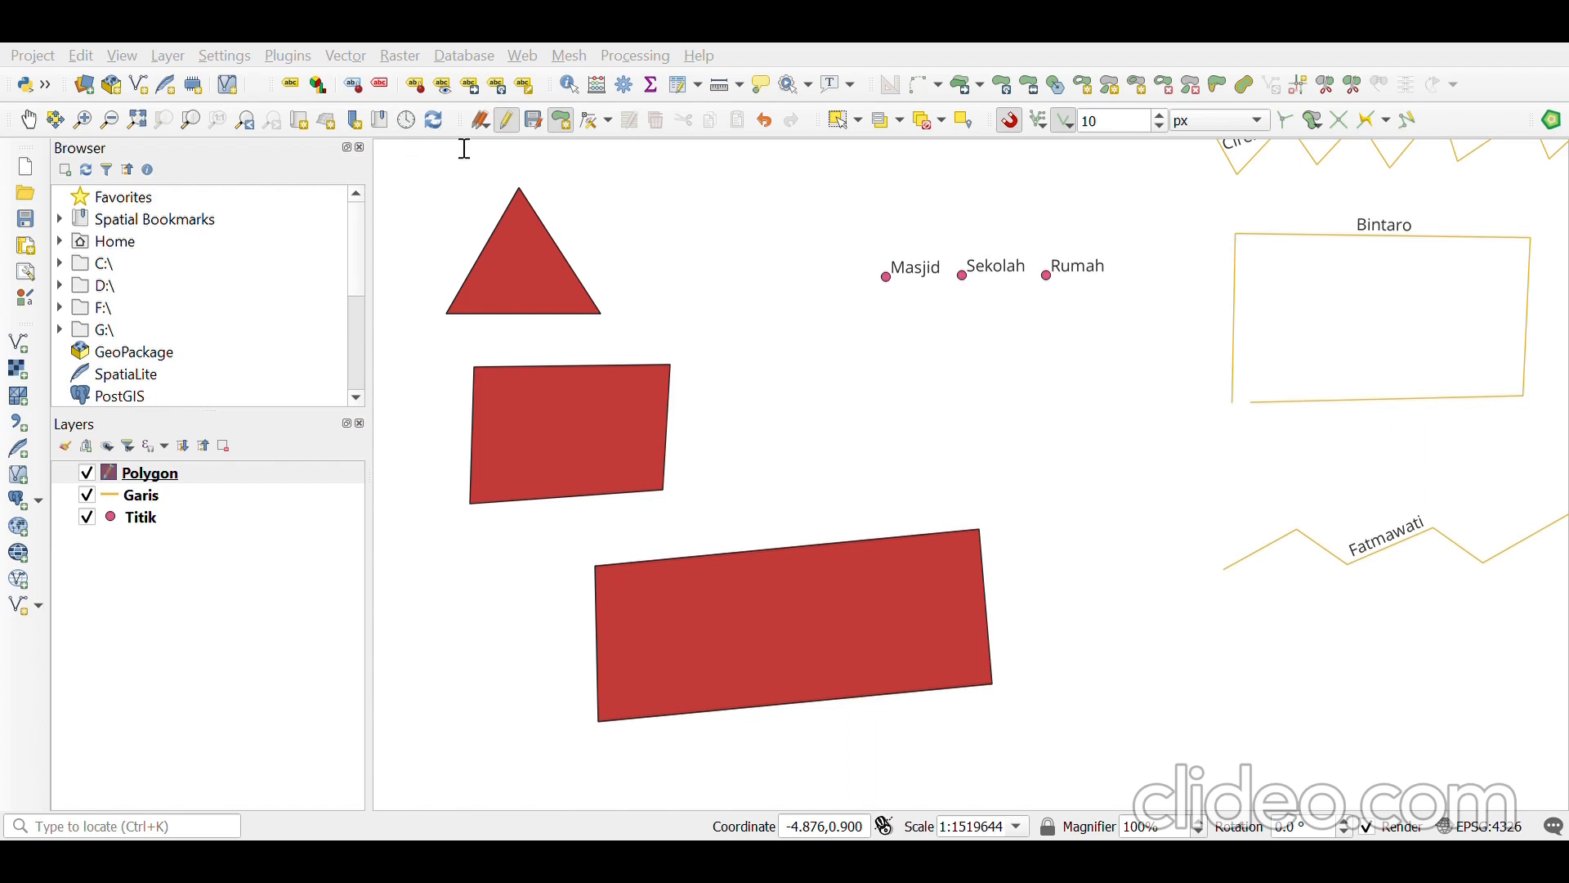
left_click(429, 756)
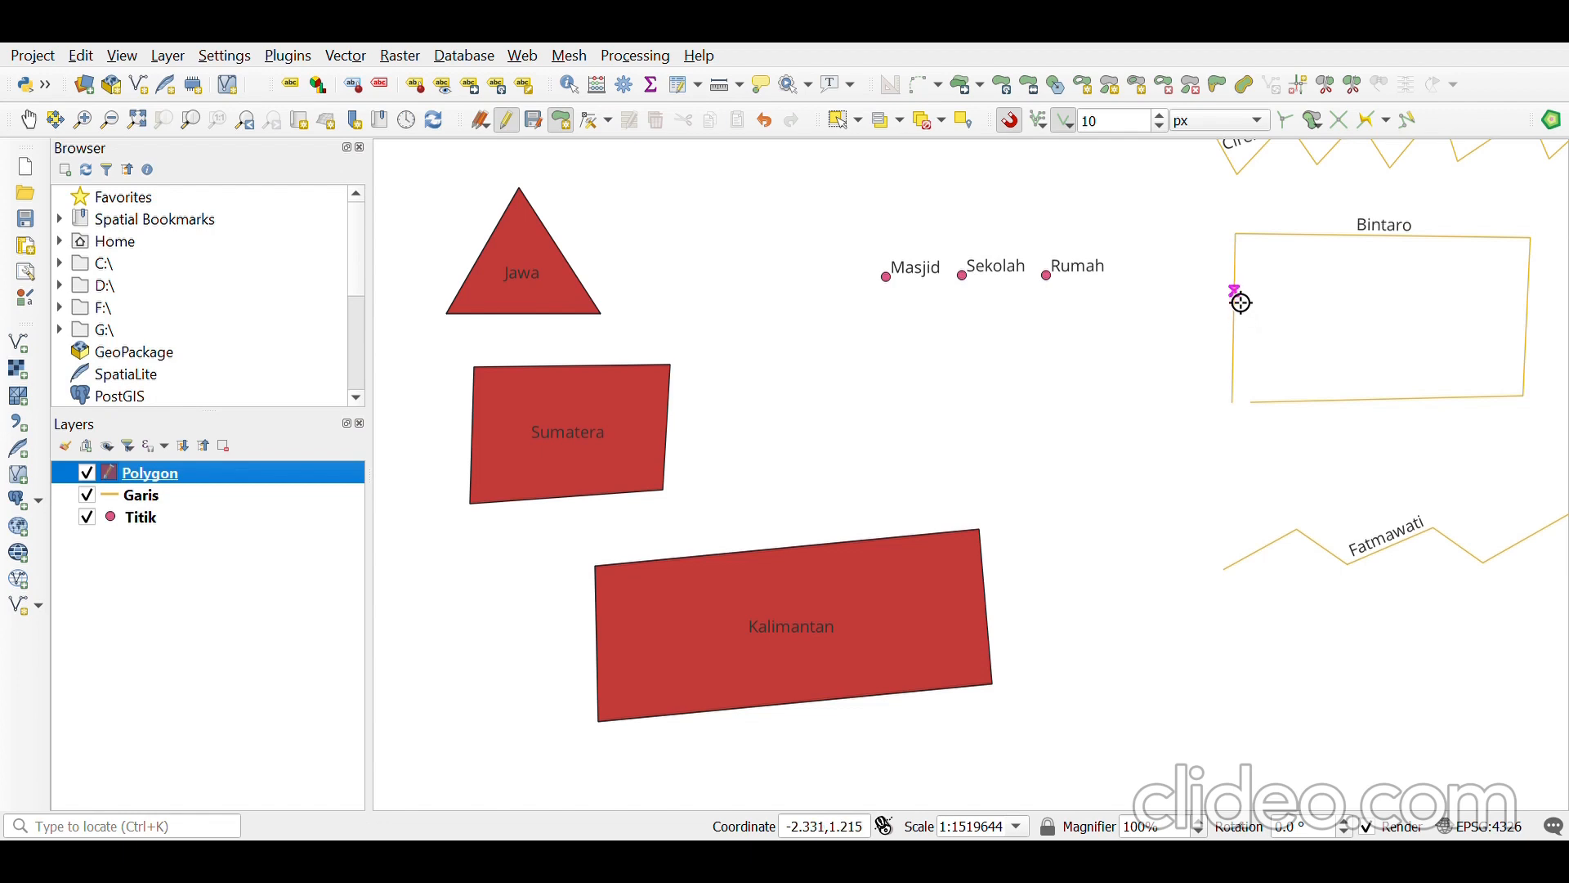
- Reshape the Sumatera polygon into a right-leaning parallelogram by moving its upper corners and lower-right corner to the right
left_click(590, 123)
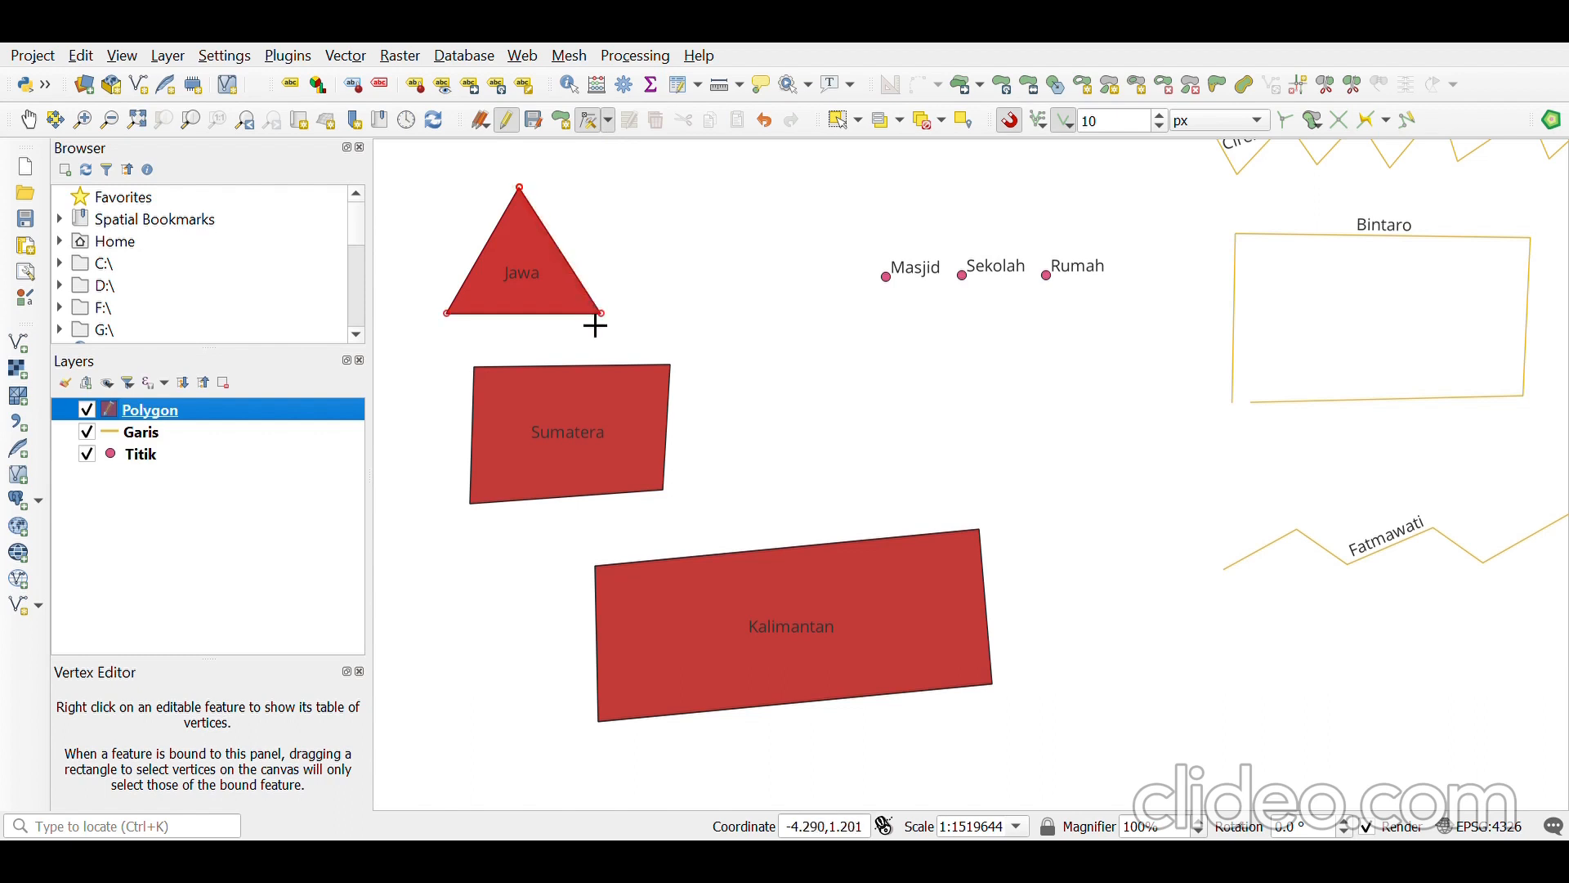
left_click(496, 388)
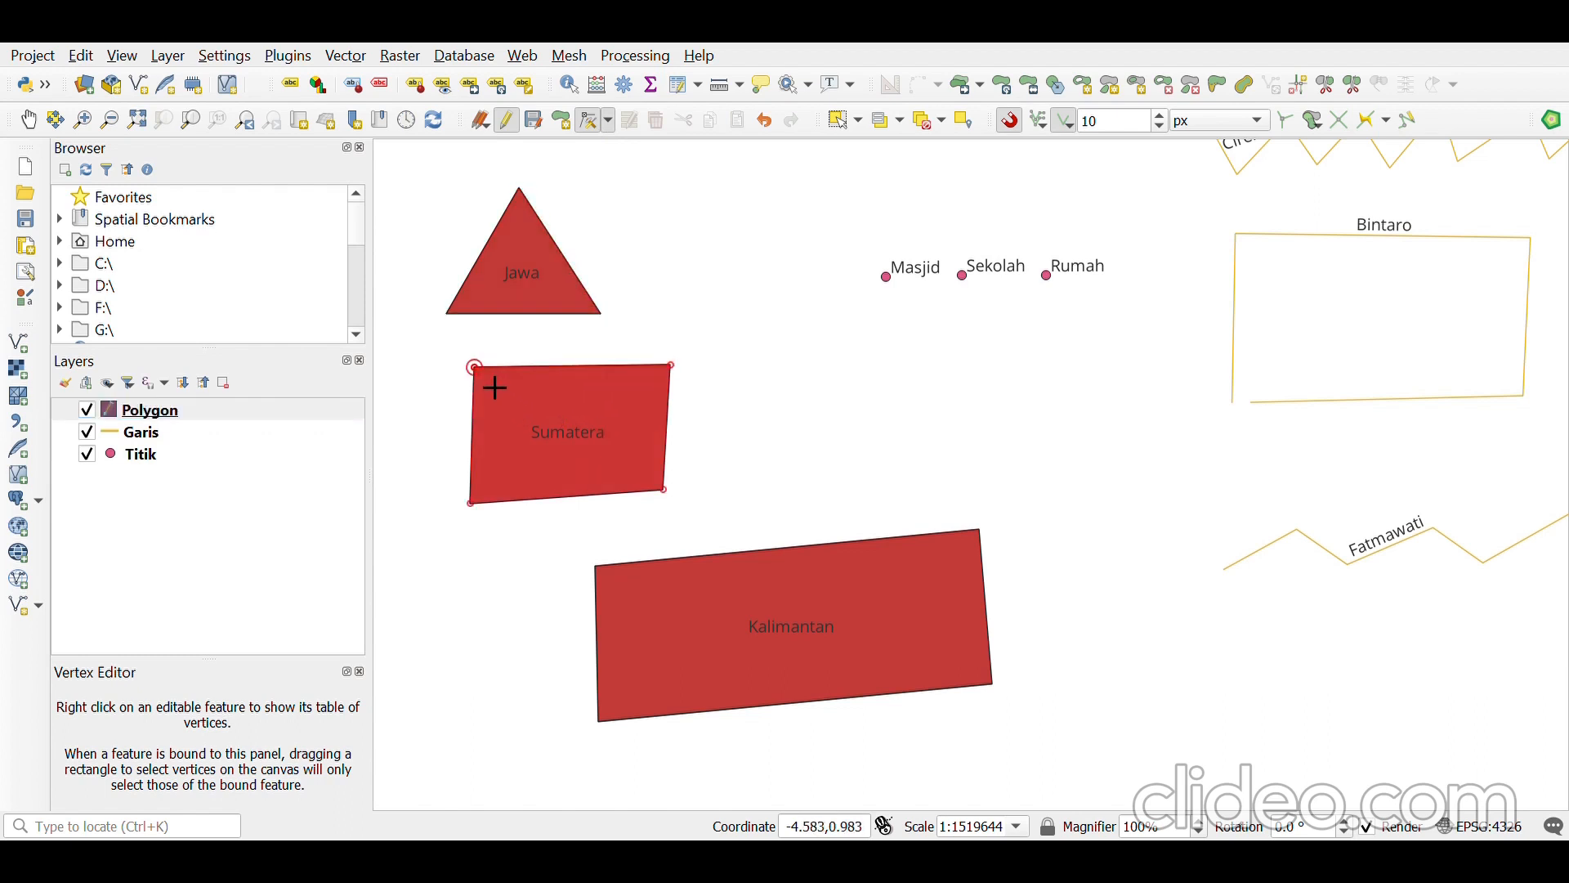
left_click(588, 389)
left_click_drag(692, 383, 811, 382)
mouse_move(679, 512)
left_mouse_down()
mouse_move(741, 520)
mouse_move(710, 516)
left_mouse_up()
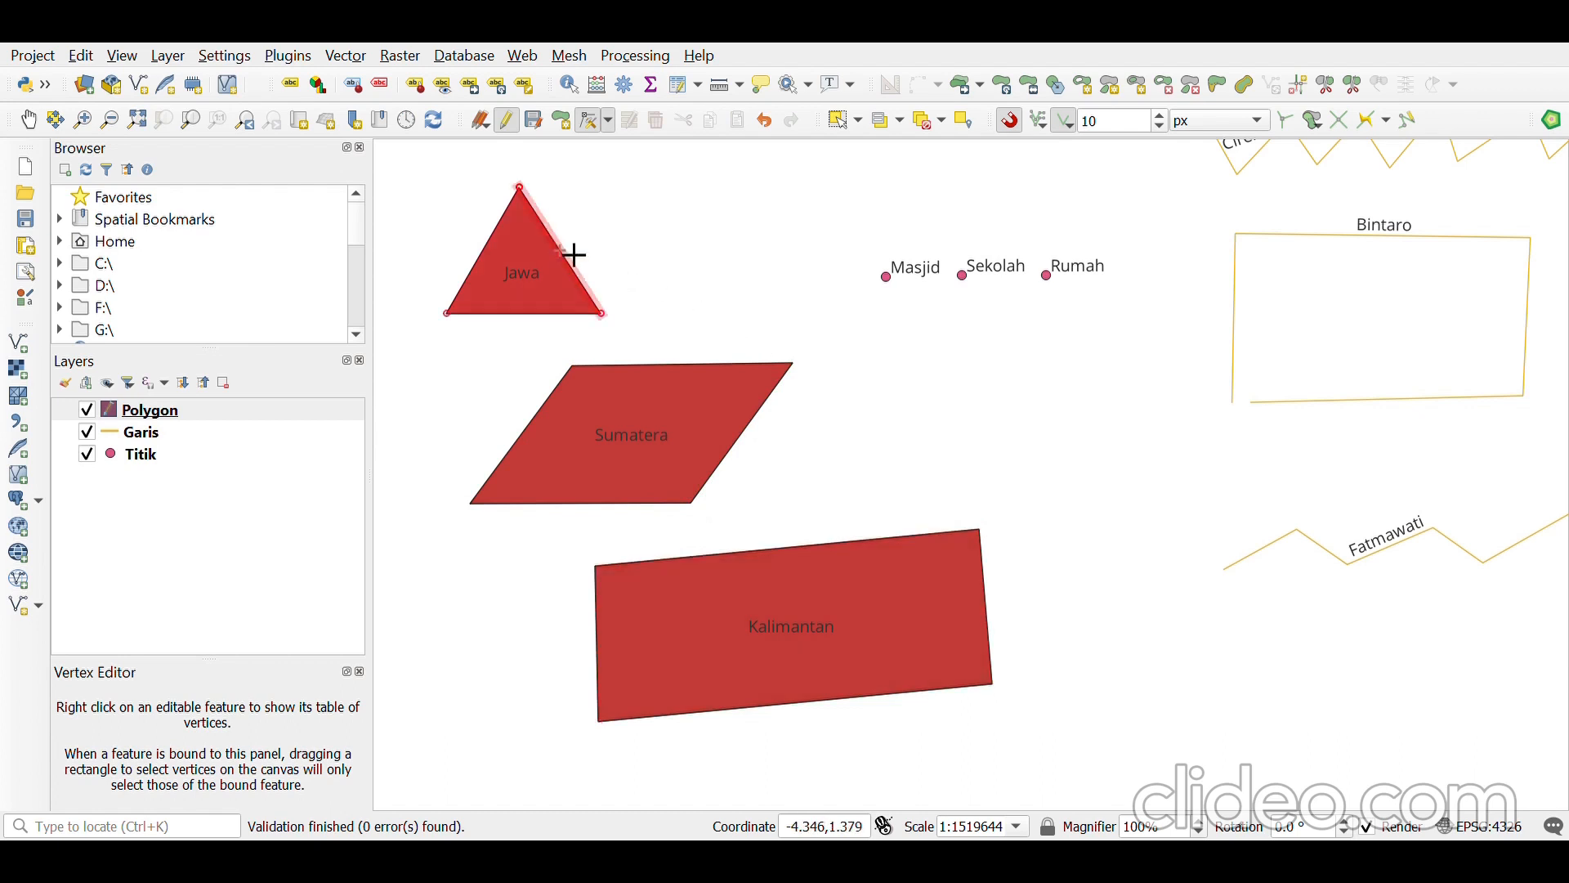
- Reshape the Jawa triangle into a near-square by moving its apex above the left corner and adding a vertex above the right corner
scroll(567, 280, "up", 1)
scroll(569, 285, "down", 1)
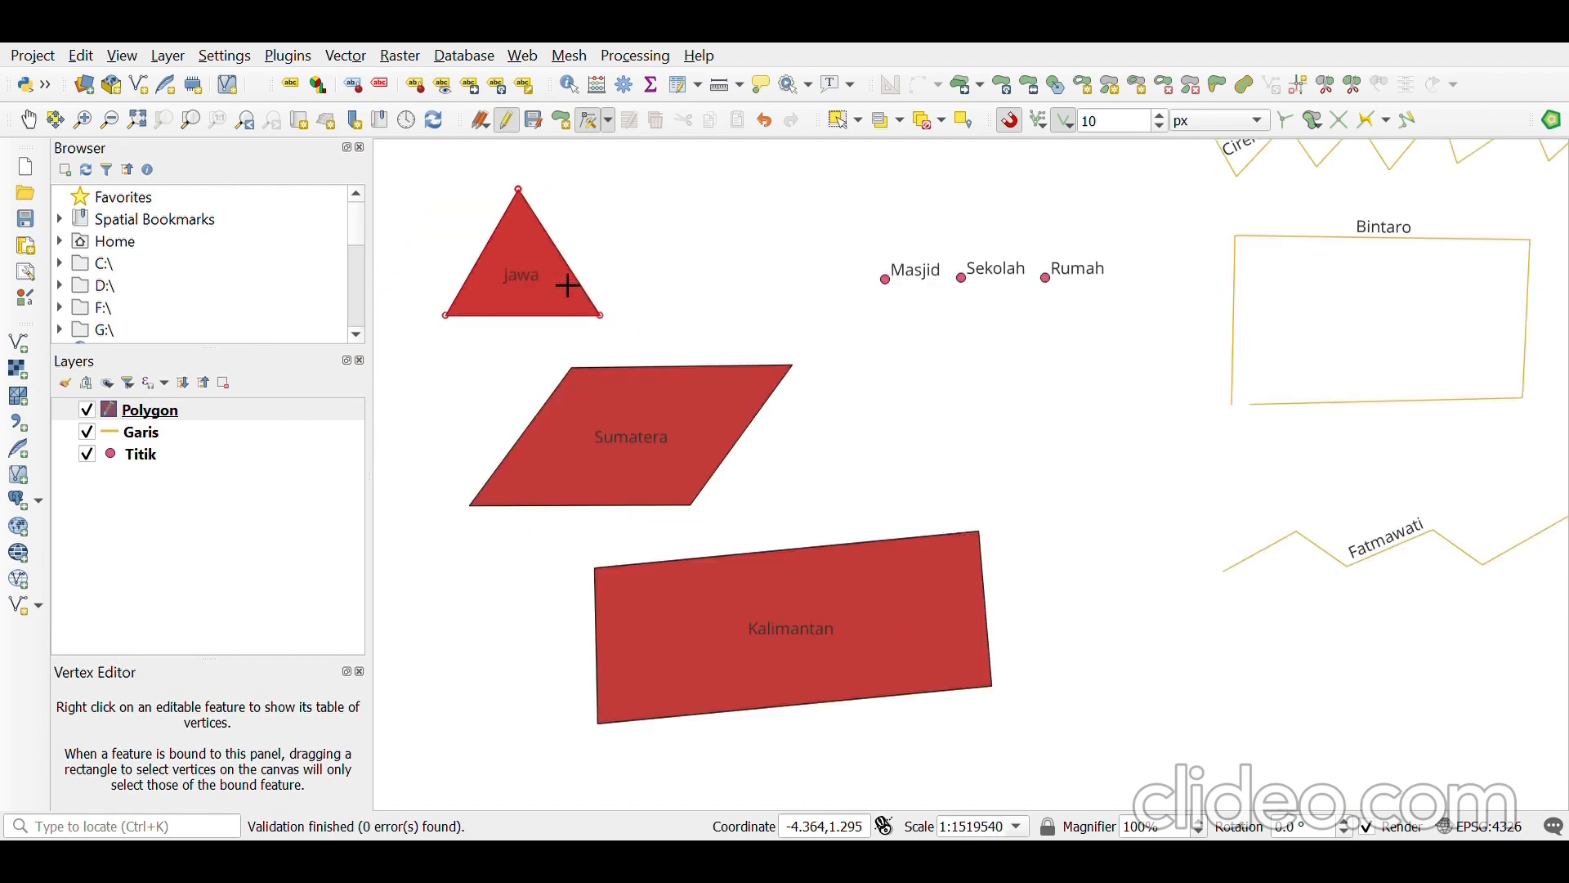
left_click(540, 210)
left_click(448, 187)
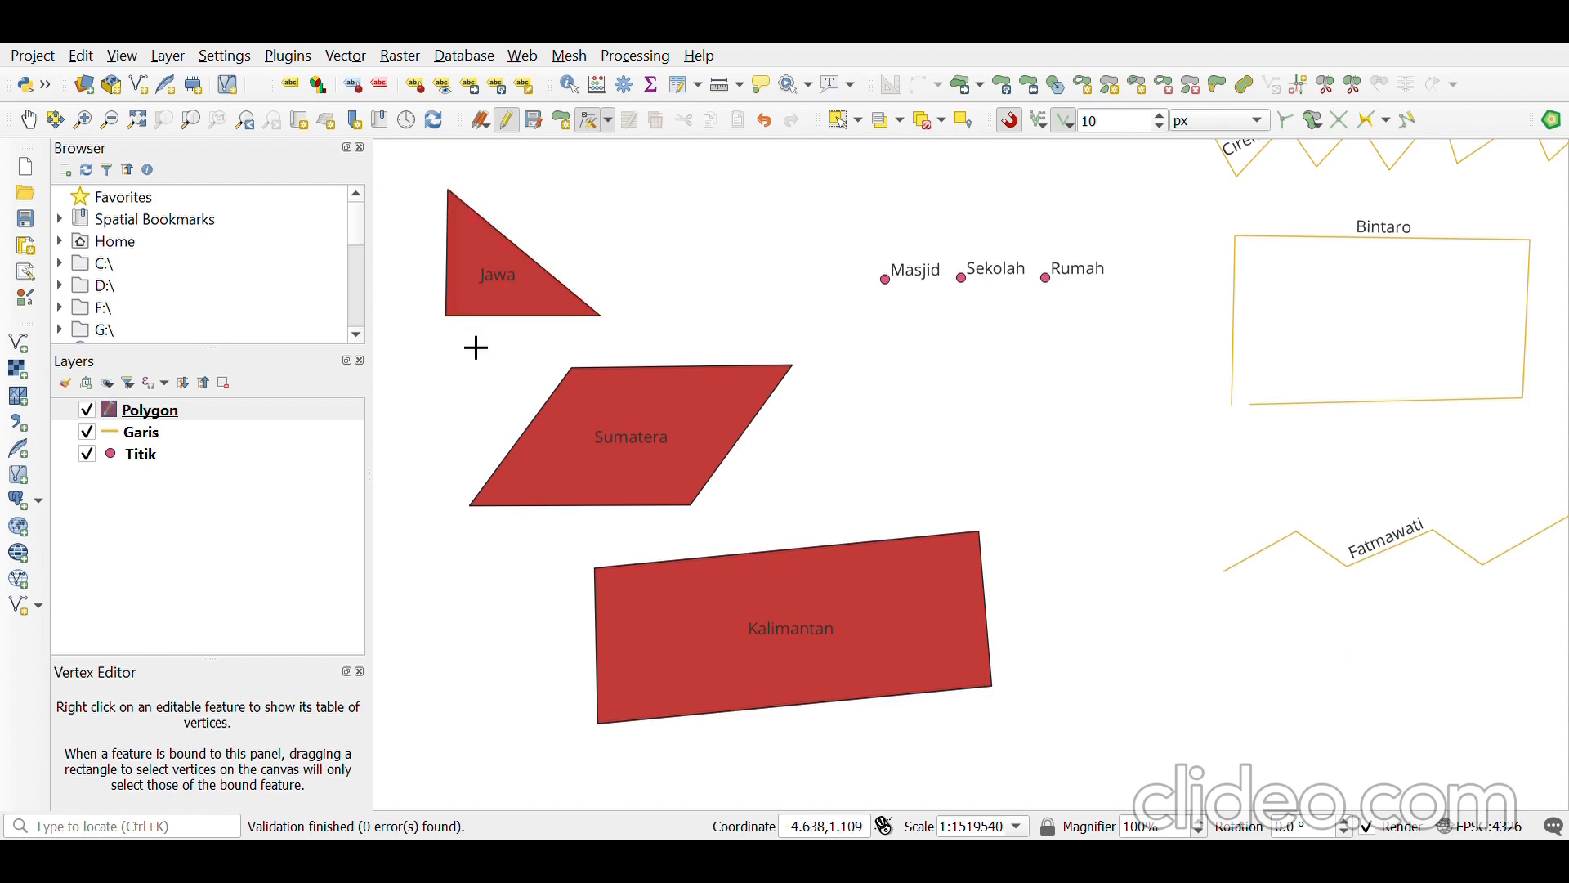
left_click(525, 254)
left_click(617, 206)
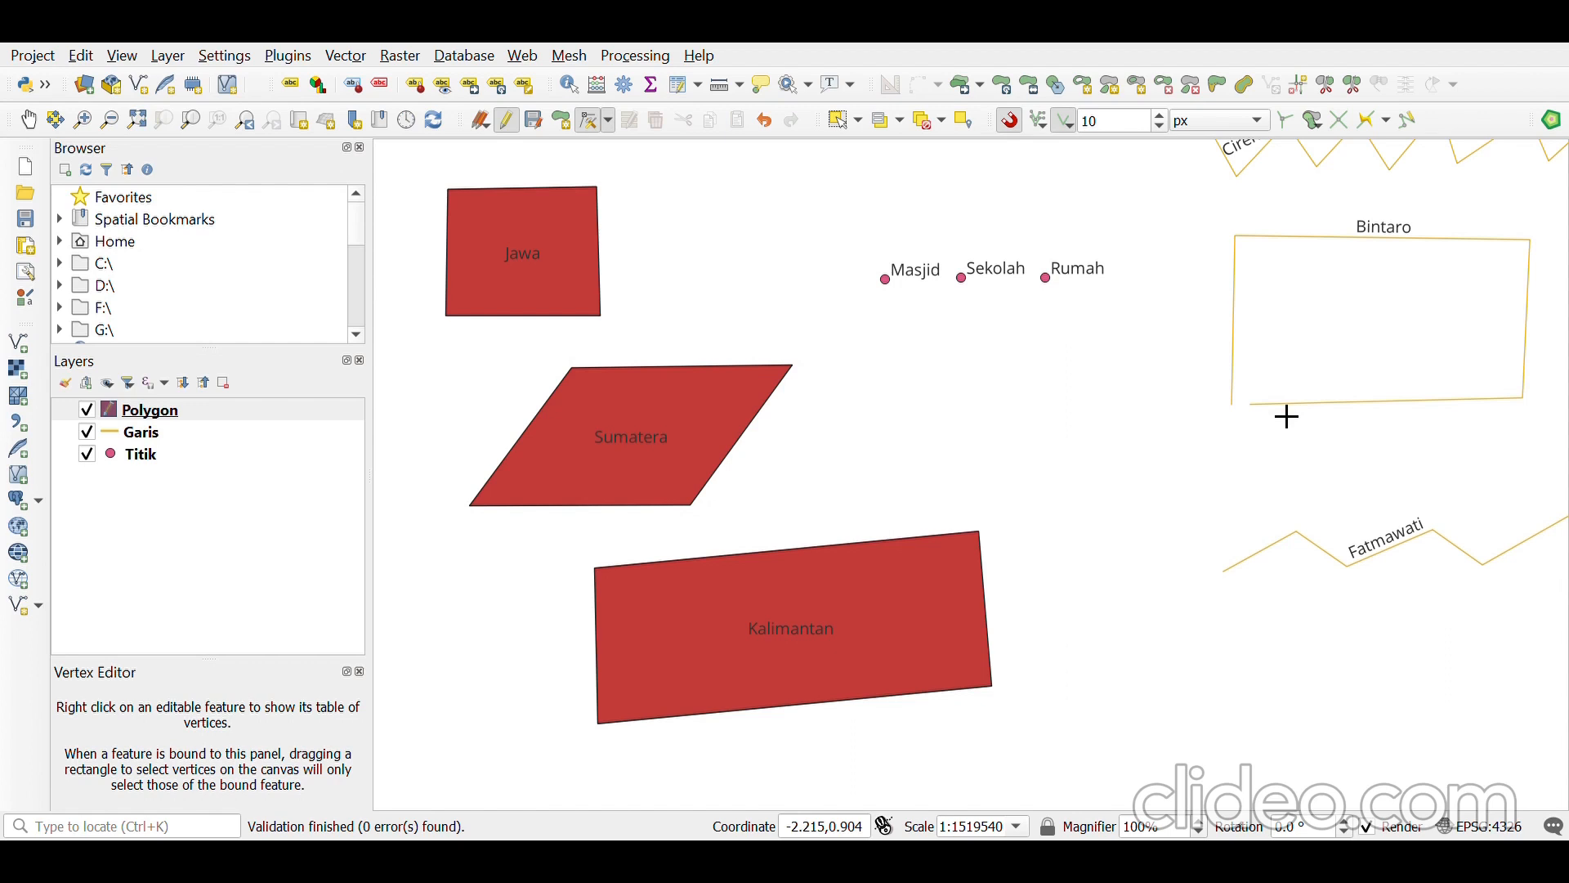
scroll(1286, 426, "down", 1)
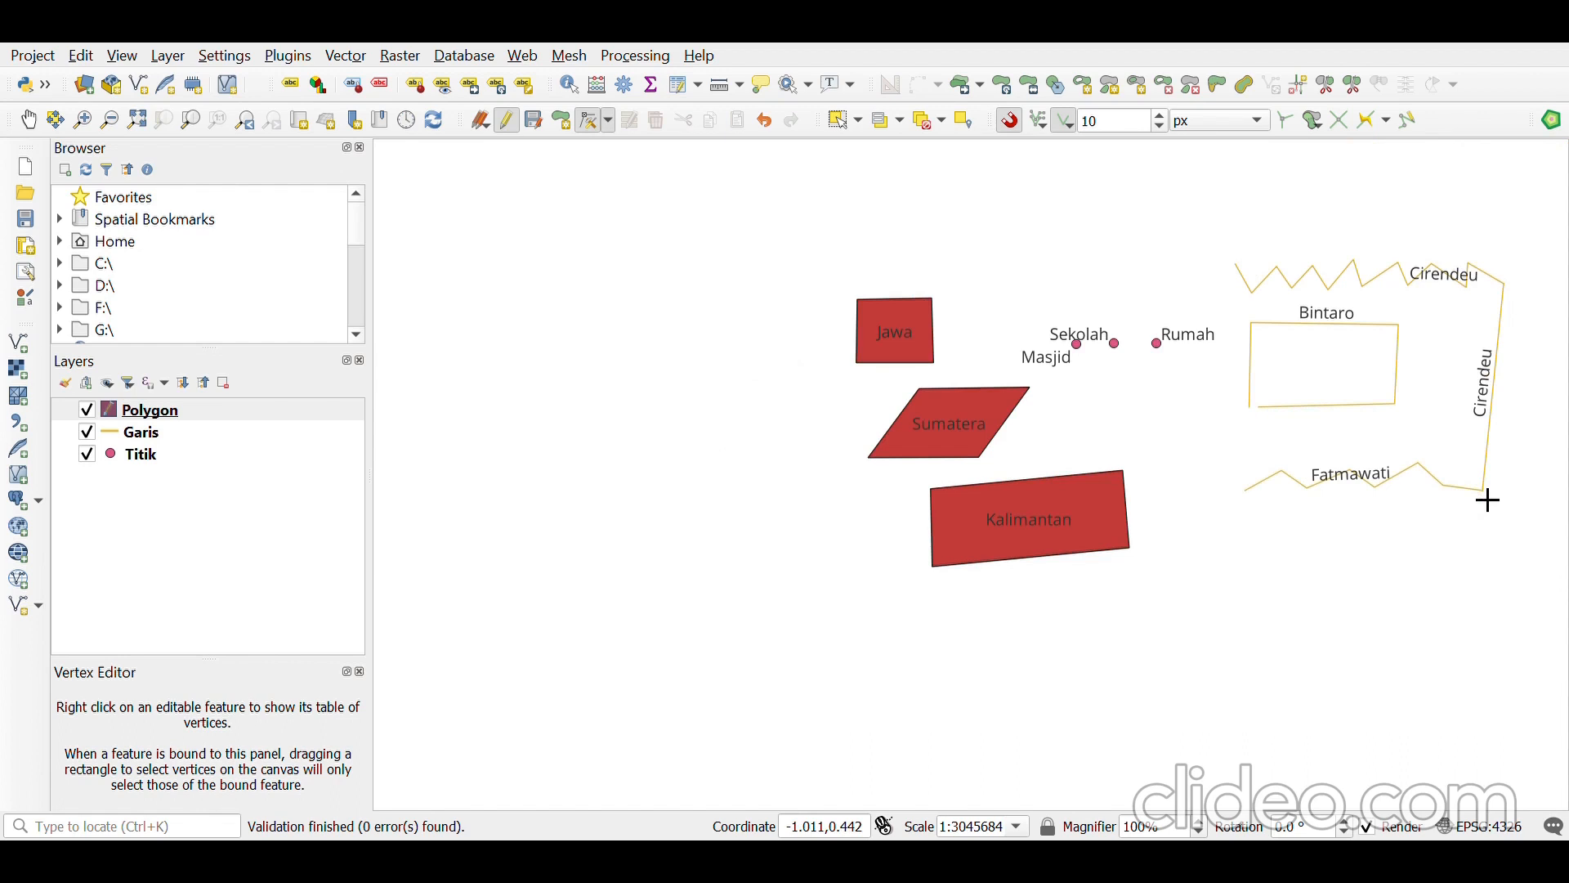
- Enable area snapping for digitizing in the Polygon layer
left_click(1011, 121)
scroll(1055, 298, "up", 1)
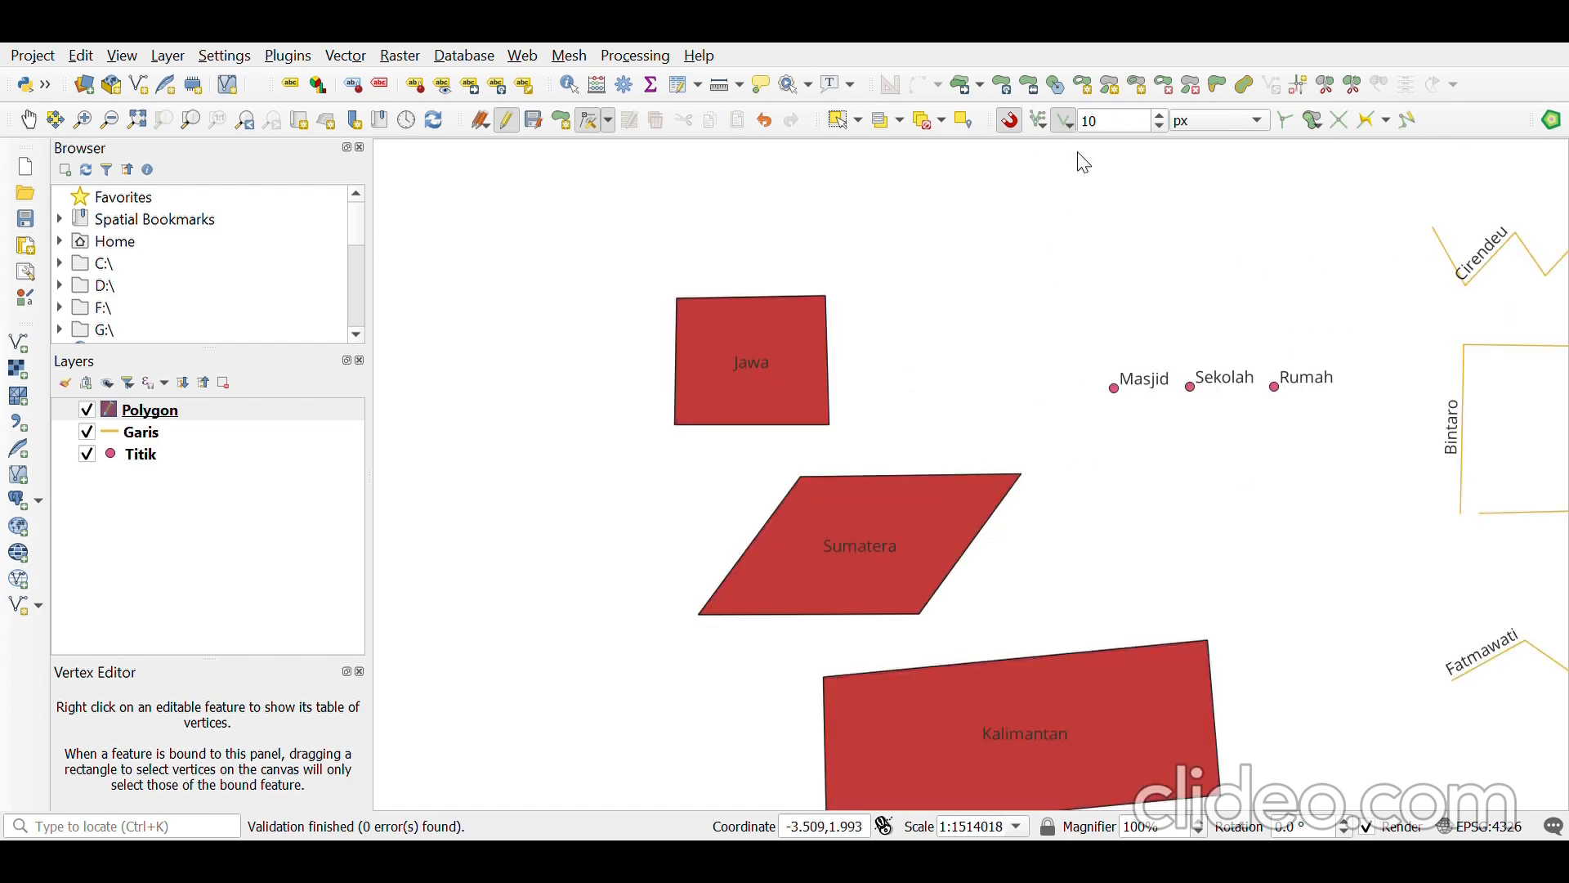
left_click(1112, 203)
- Digitize a small polygon named Sumatera in the lower-left corner of the Sumatera parallelogram, snapping its ends to the slanted and bottom edges
left_click(564, 124)
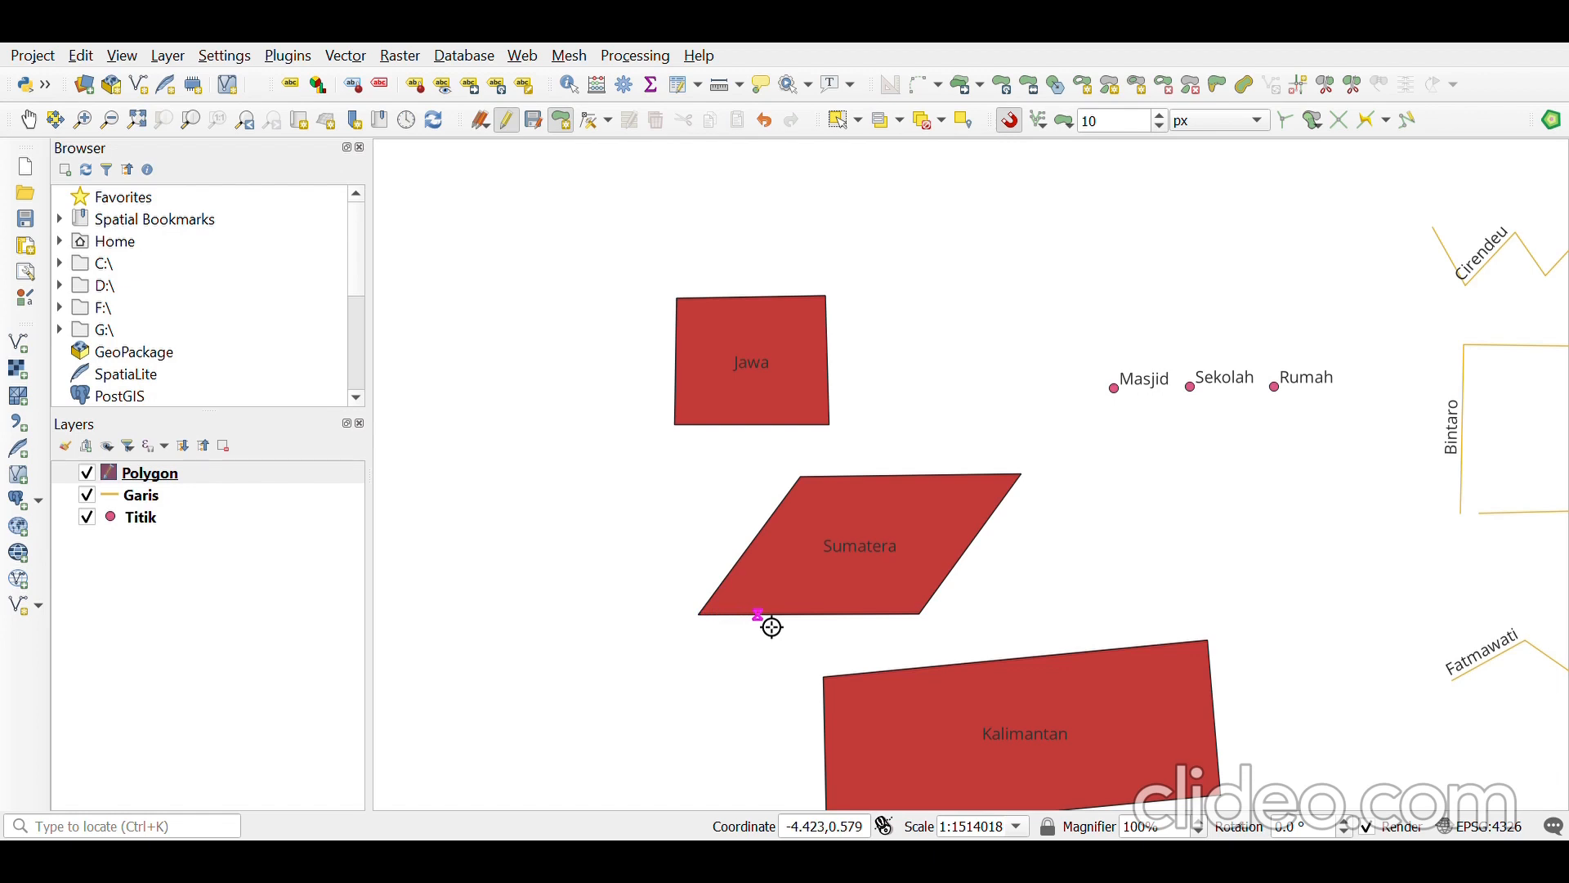
left_click(806, 585)
right_click(767, 551)
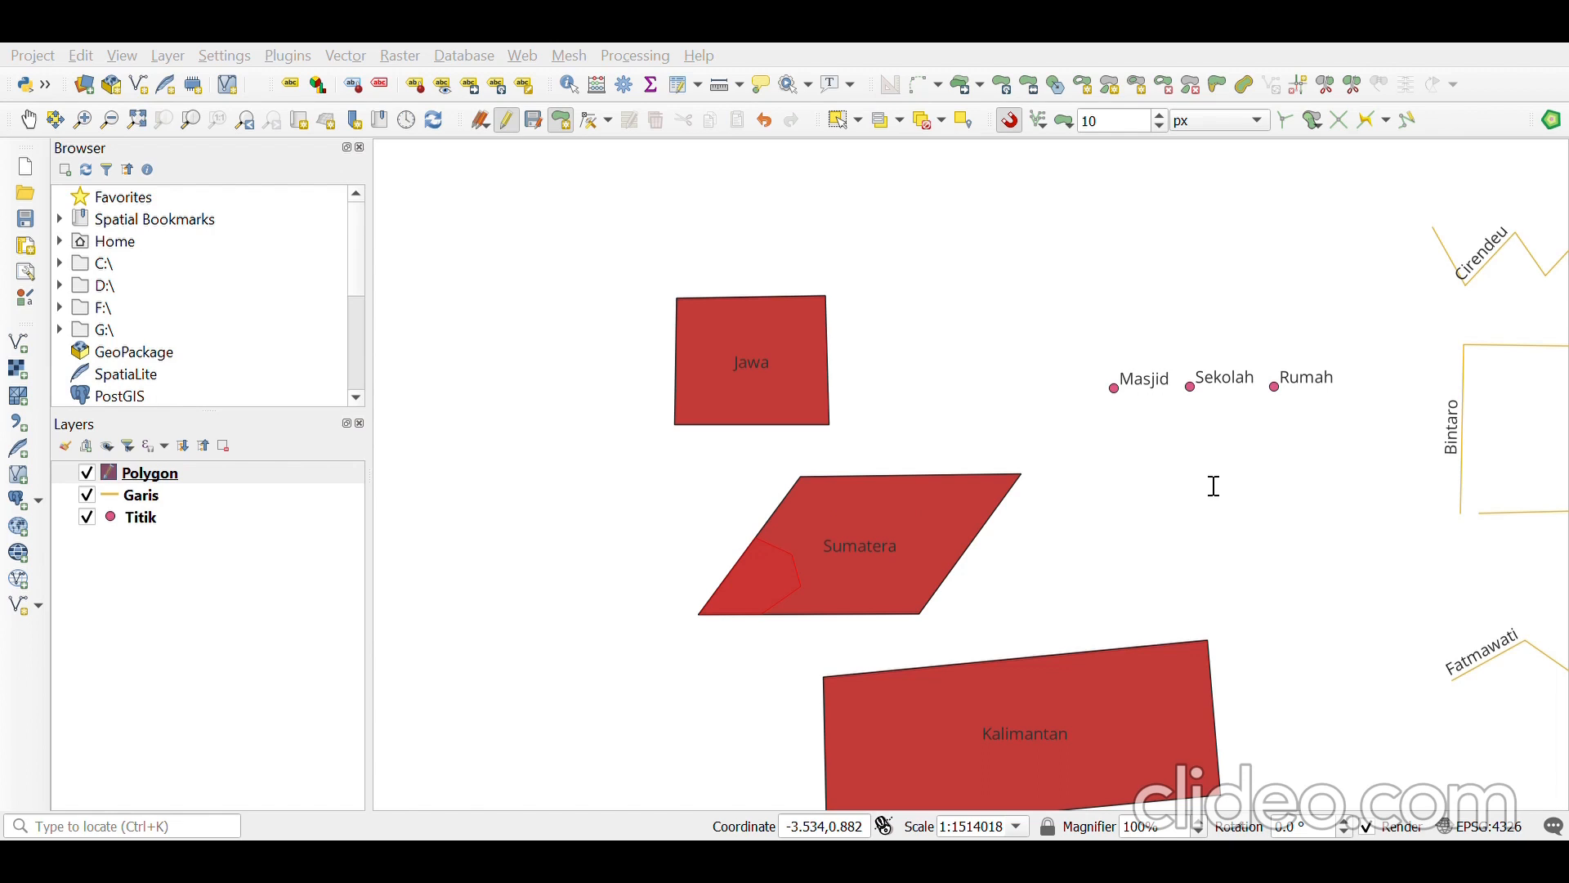
left_click(1306, 698)
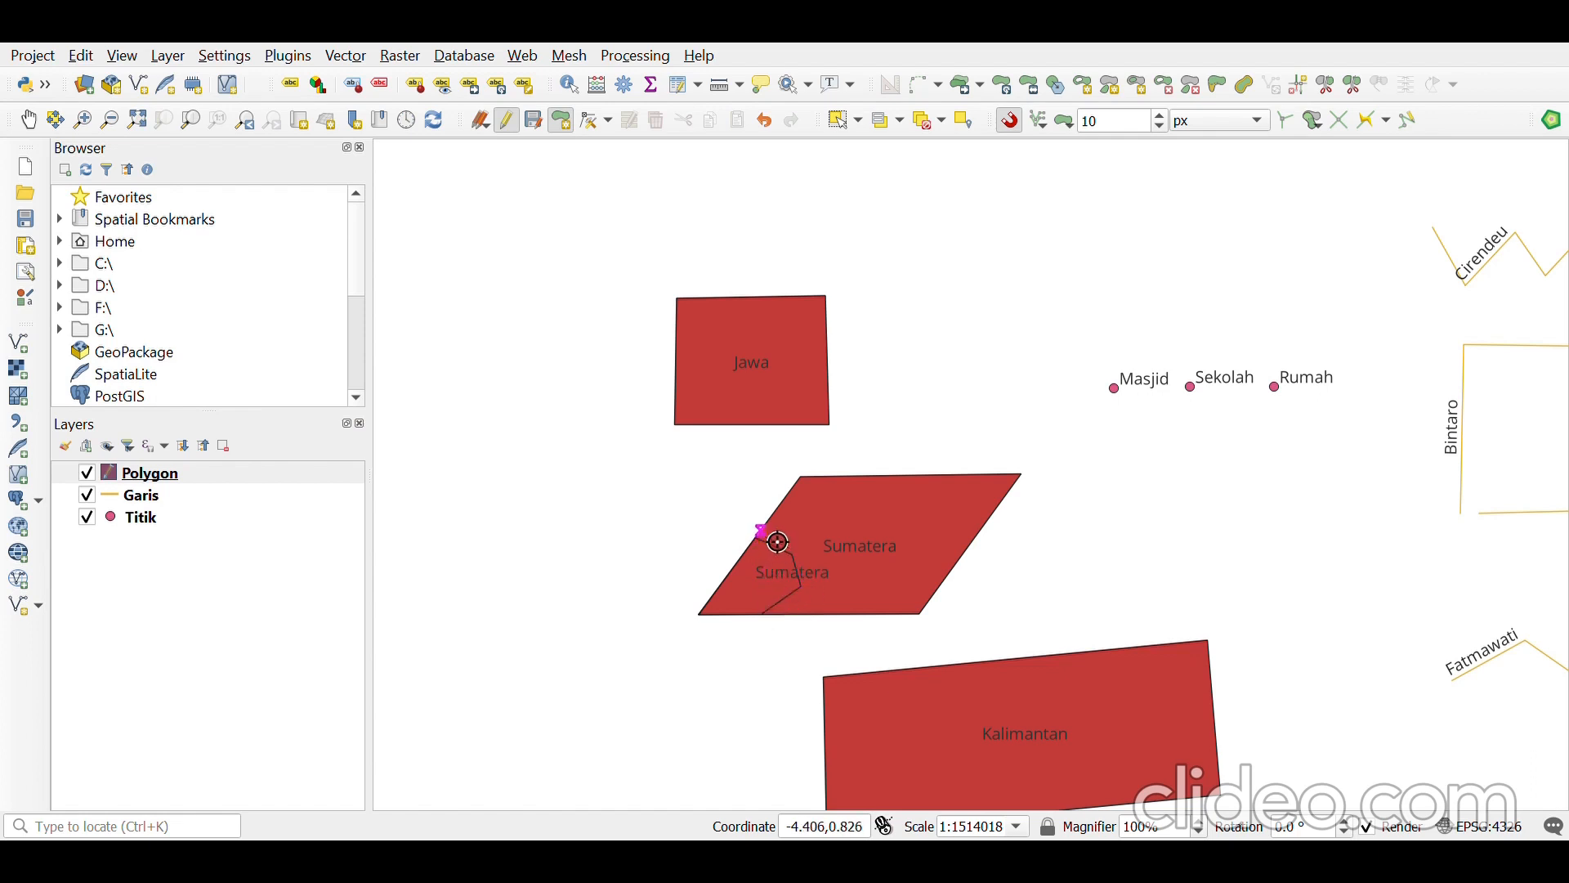
- Digitize a second inner polygon named Sumatera in the parallelogram's upper-left corner, bordering the first small polygon
left_click(802, 477)
left_click(848, 512)
left_click(821, 561)
left_click(790, 554)
scroll(780, 541, "up", 3)
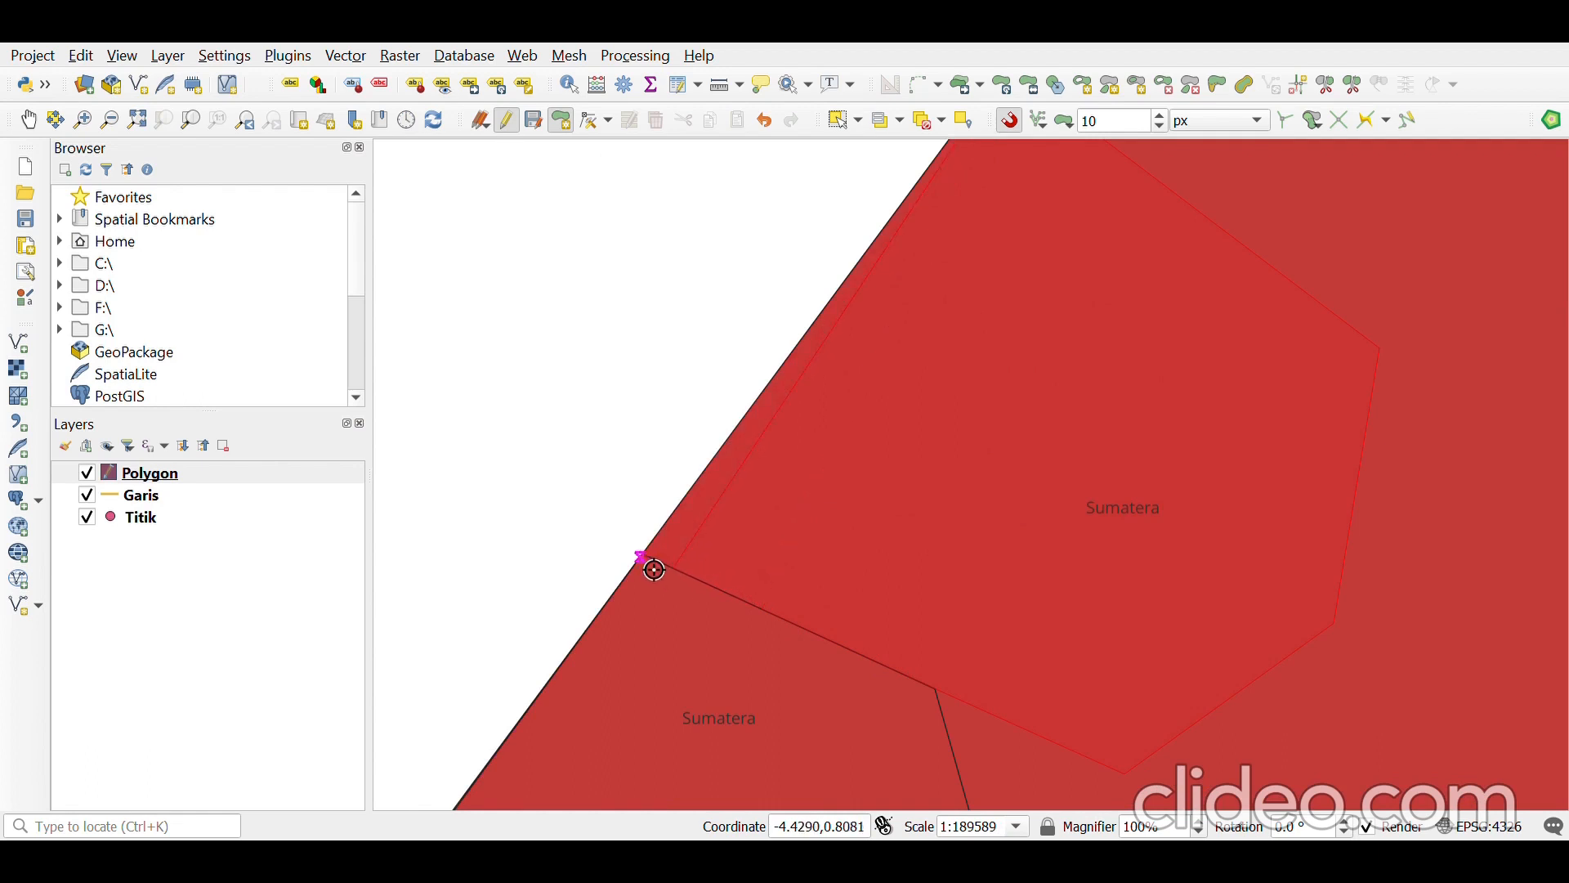
right_click(687, 441)
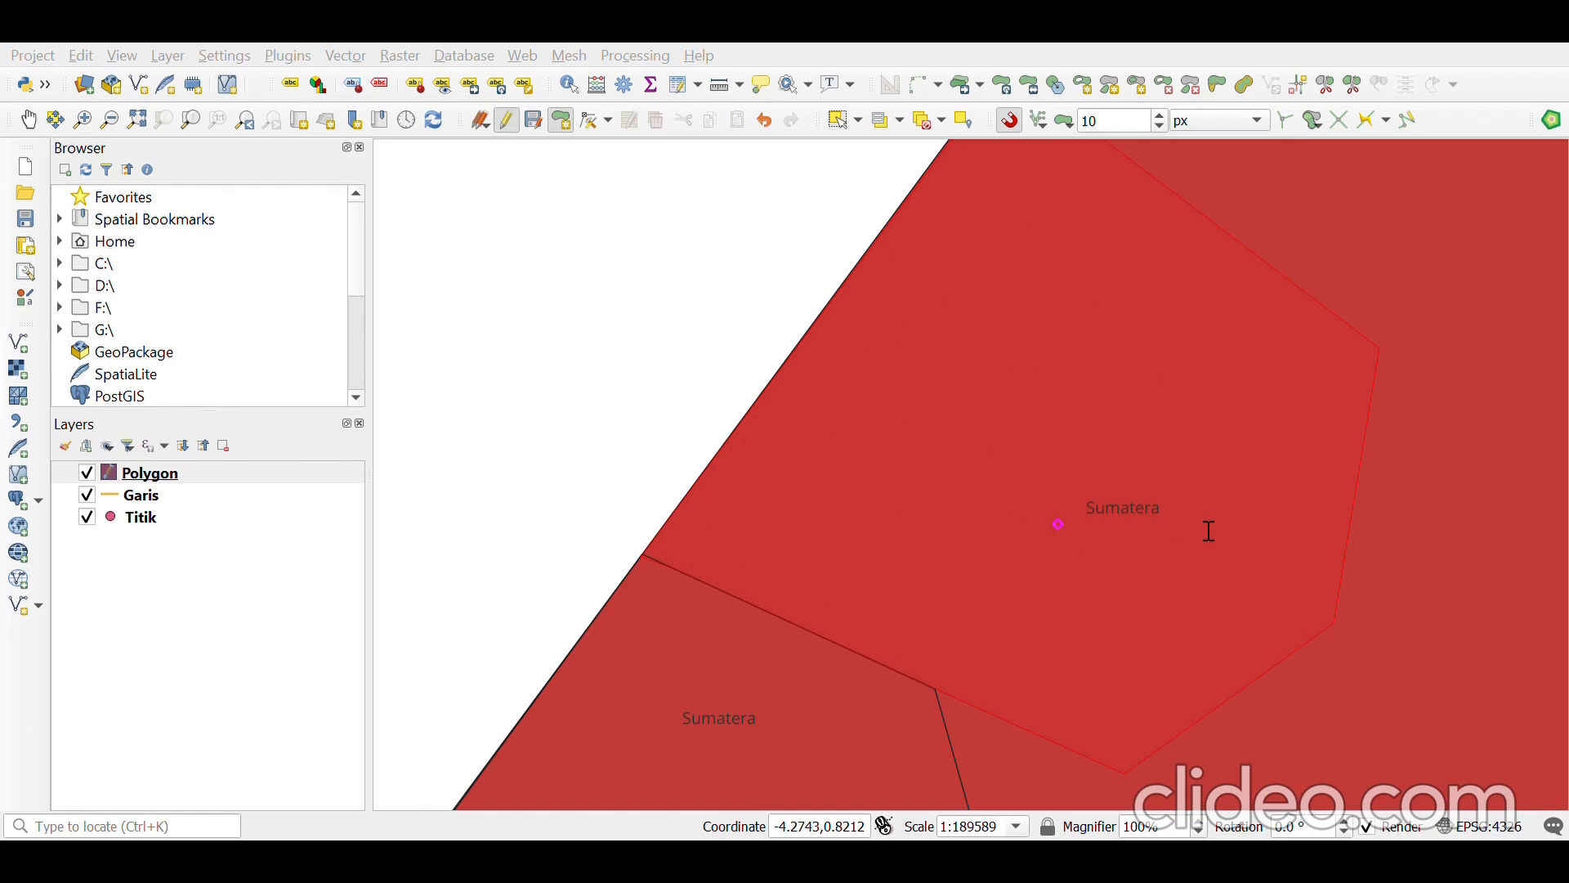
scroll(1209, 532, "down", 3)
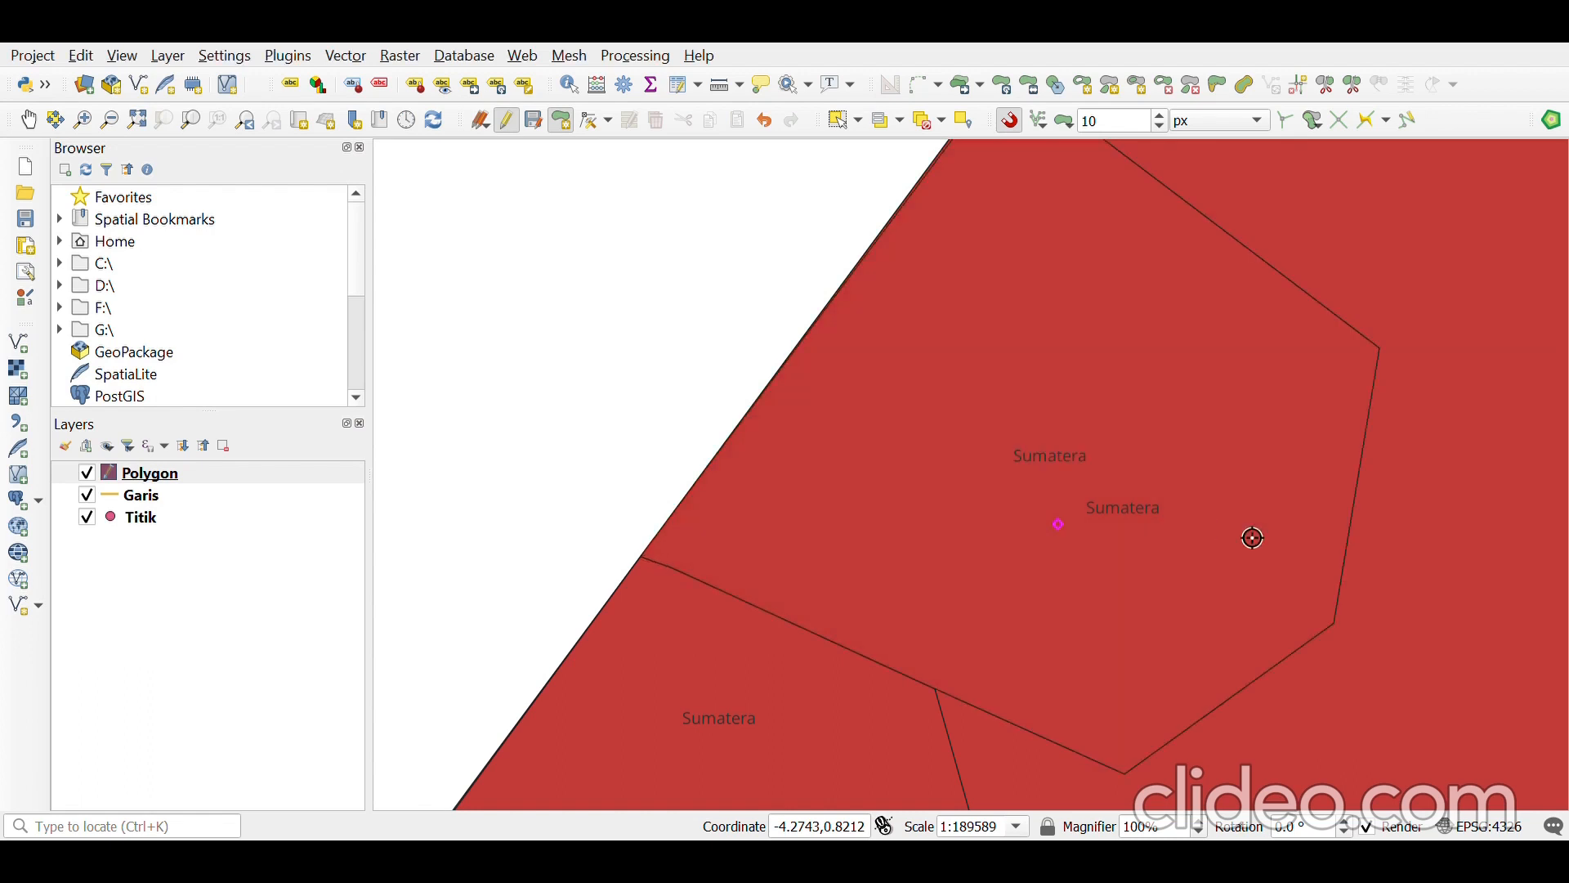
- Examine how the inner polygons line up with each other and with the edges of the Sumatera parallelogram
scroll(1249, 472, "down", 5)
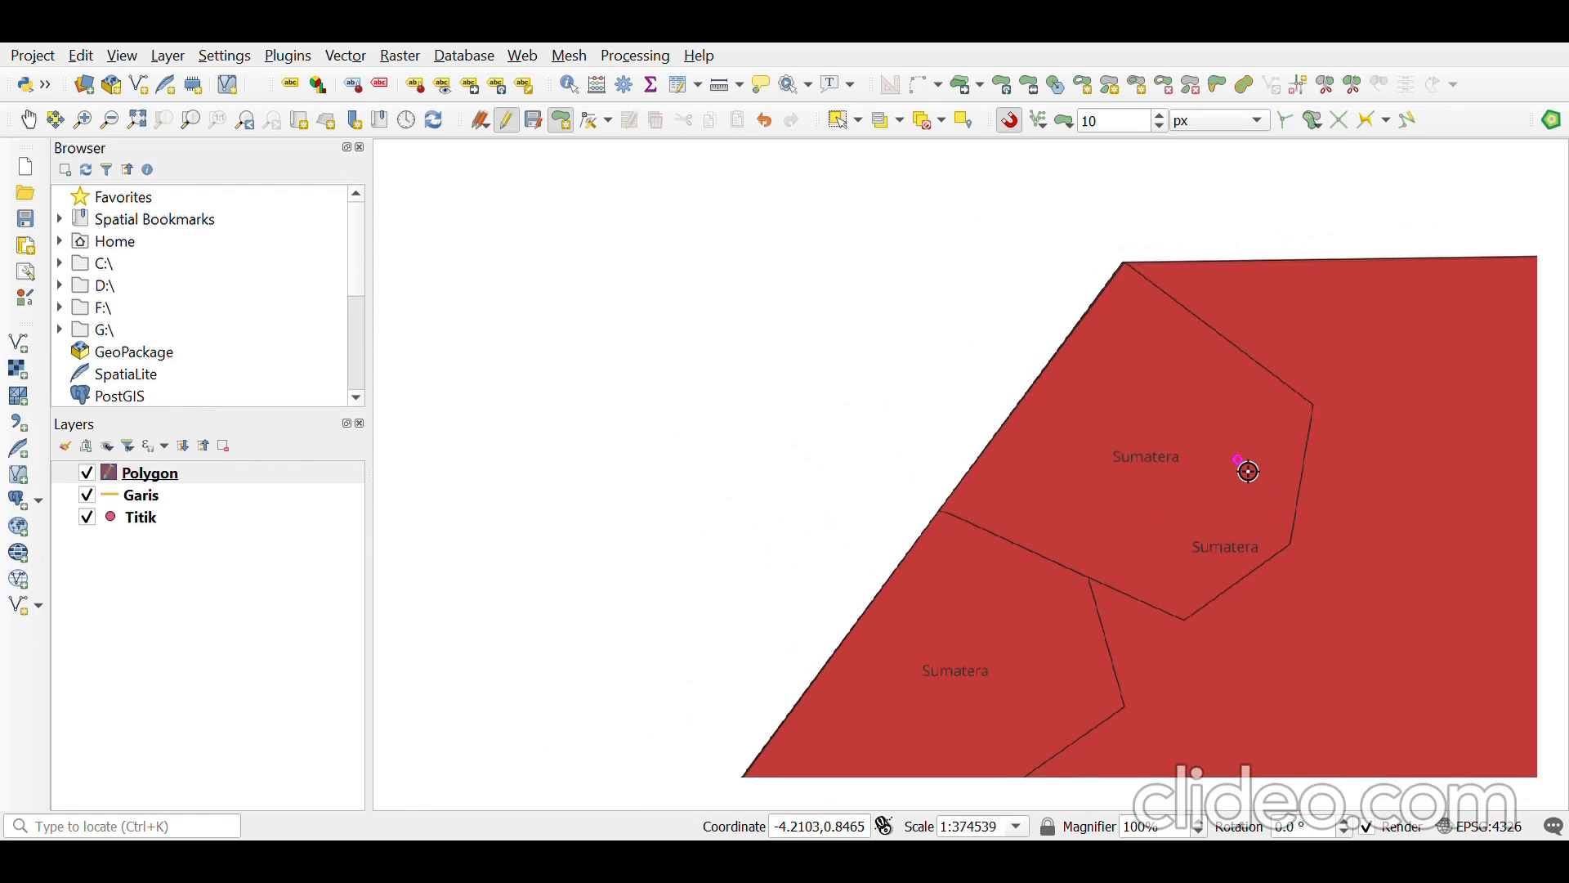
scroll(1249, 471, "up", 3)
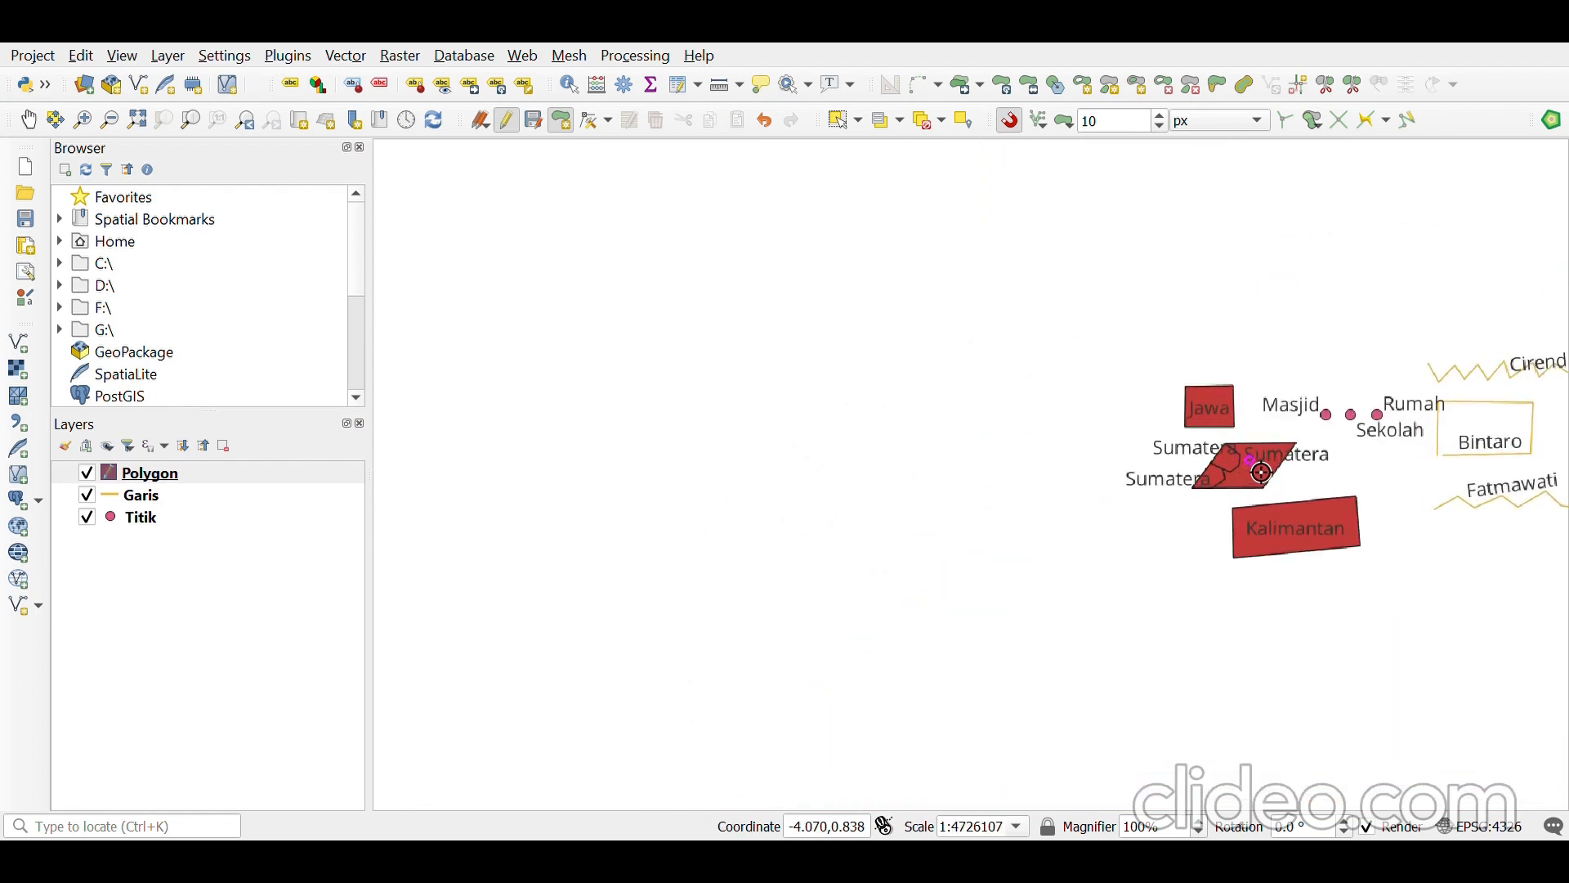
scroll(1276, 477, "up", 4)
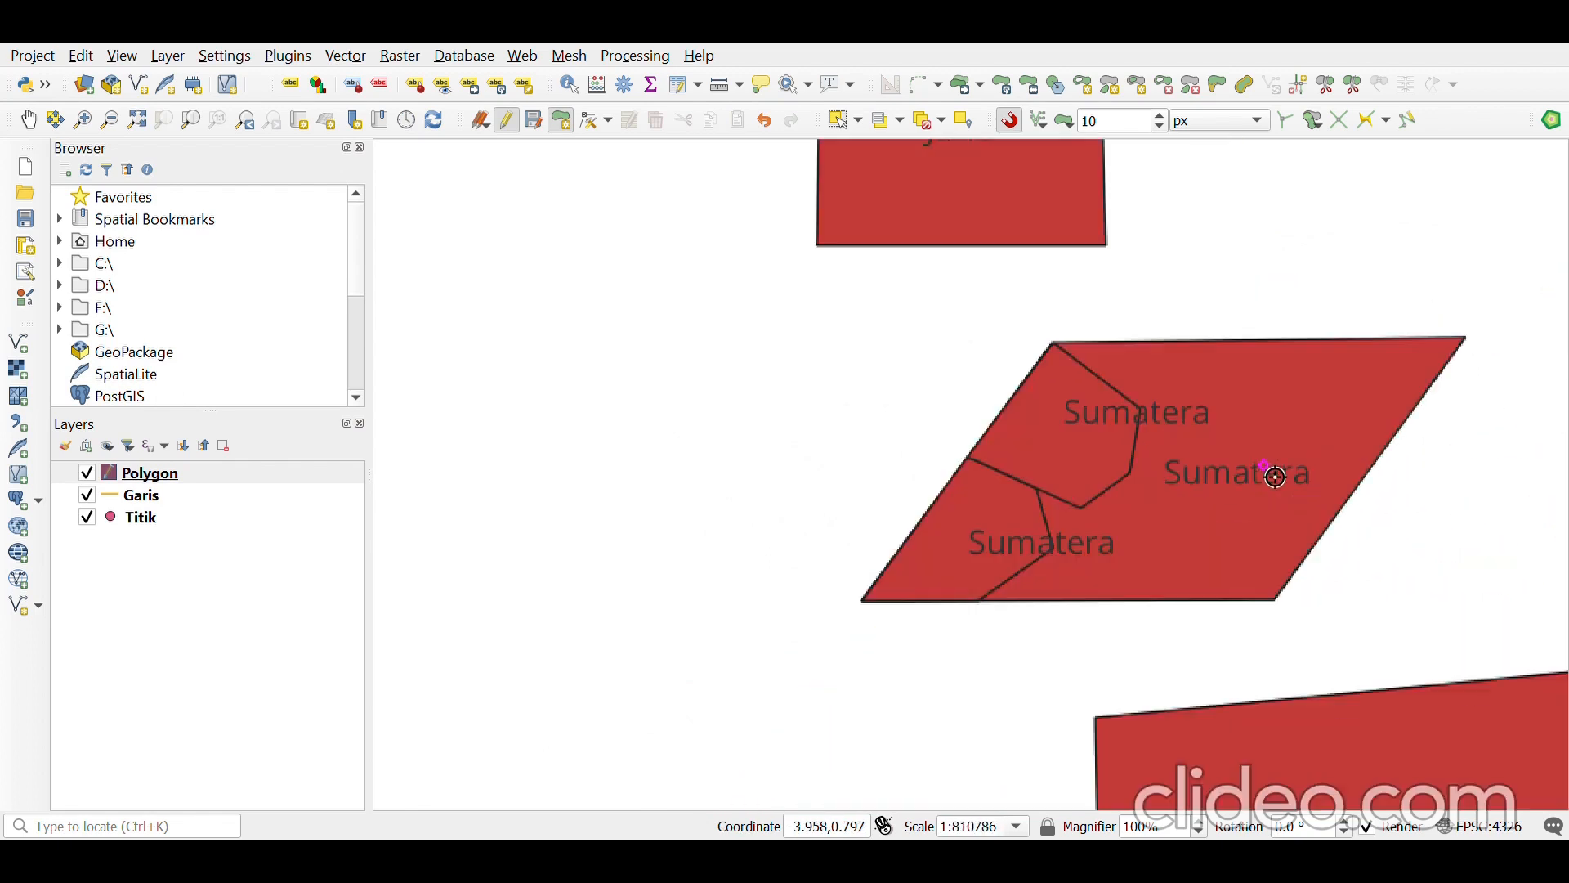
scroll(1276, 477, "down", 3)
scroll(1276, 477, "up", 1)
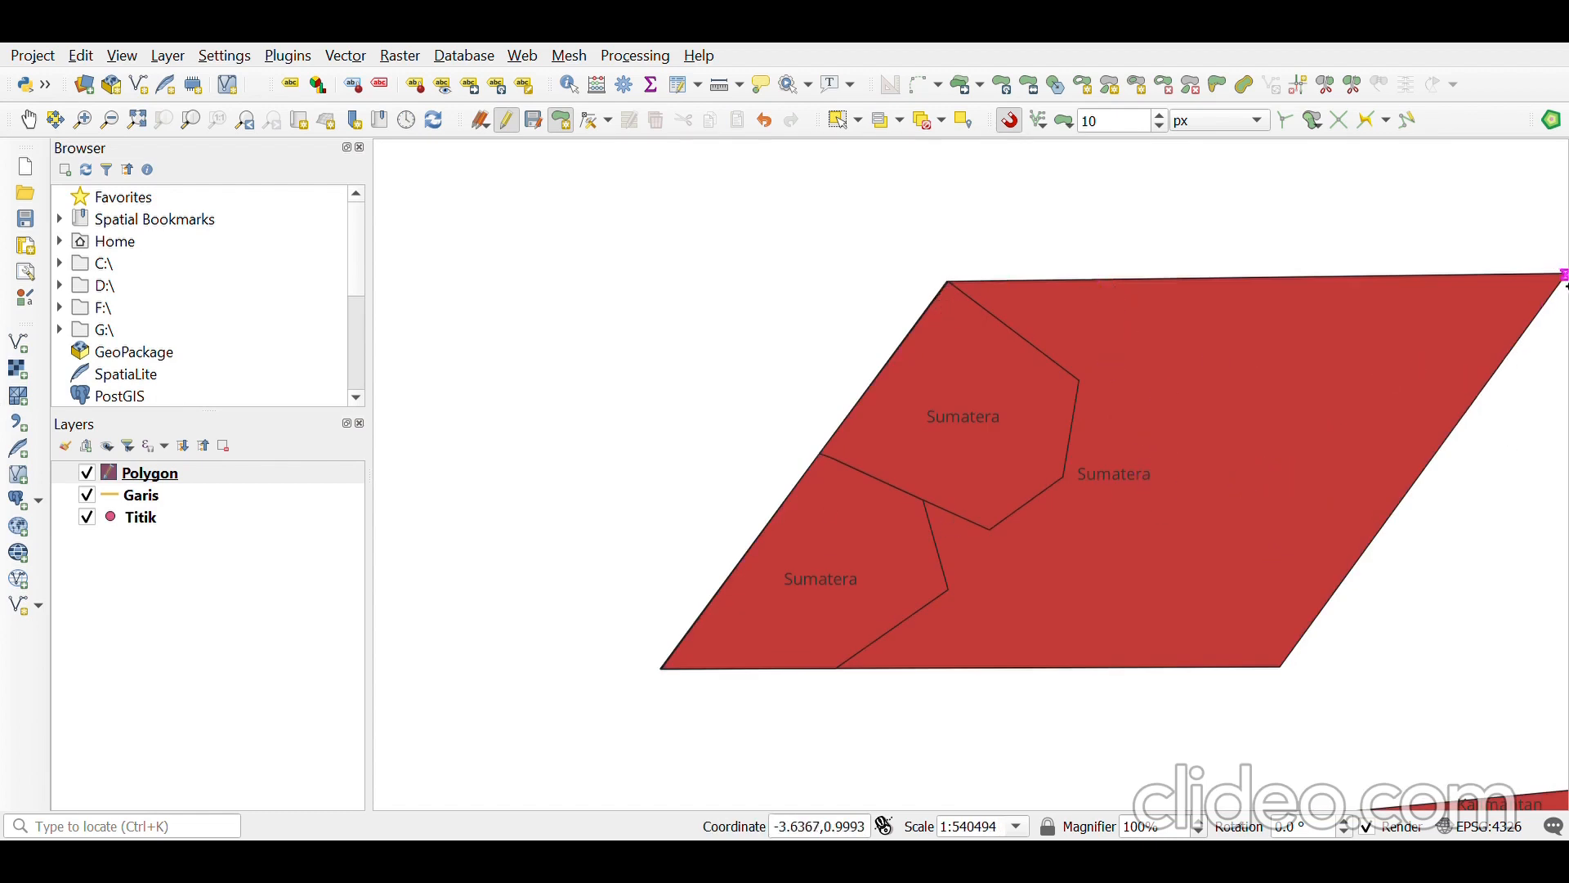
left_click(1455, 454)
scroll(1082, 398, "up", 4)
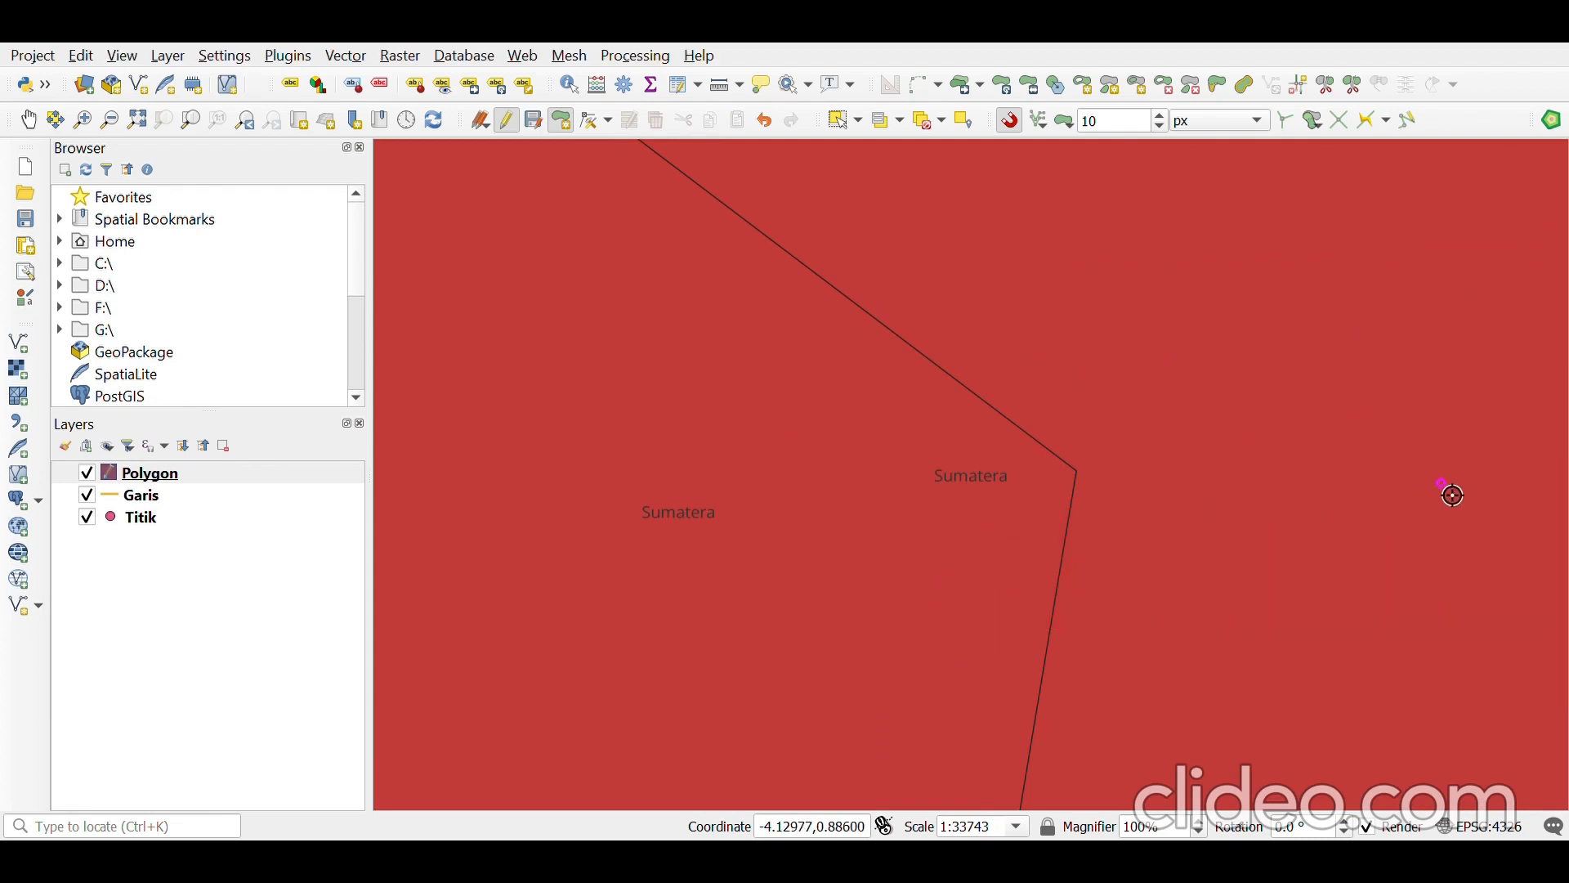
scroll(1450, 490, "down", 4)
scroll(1338, 412, "up", 2)
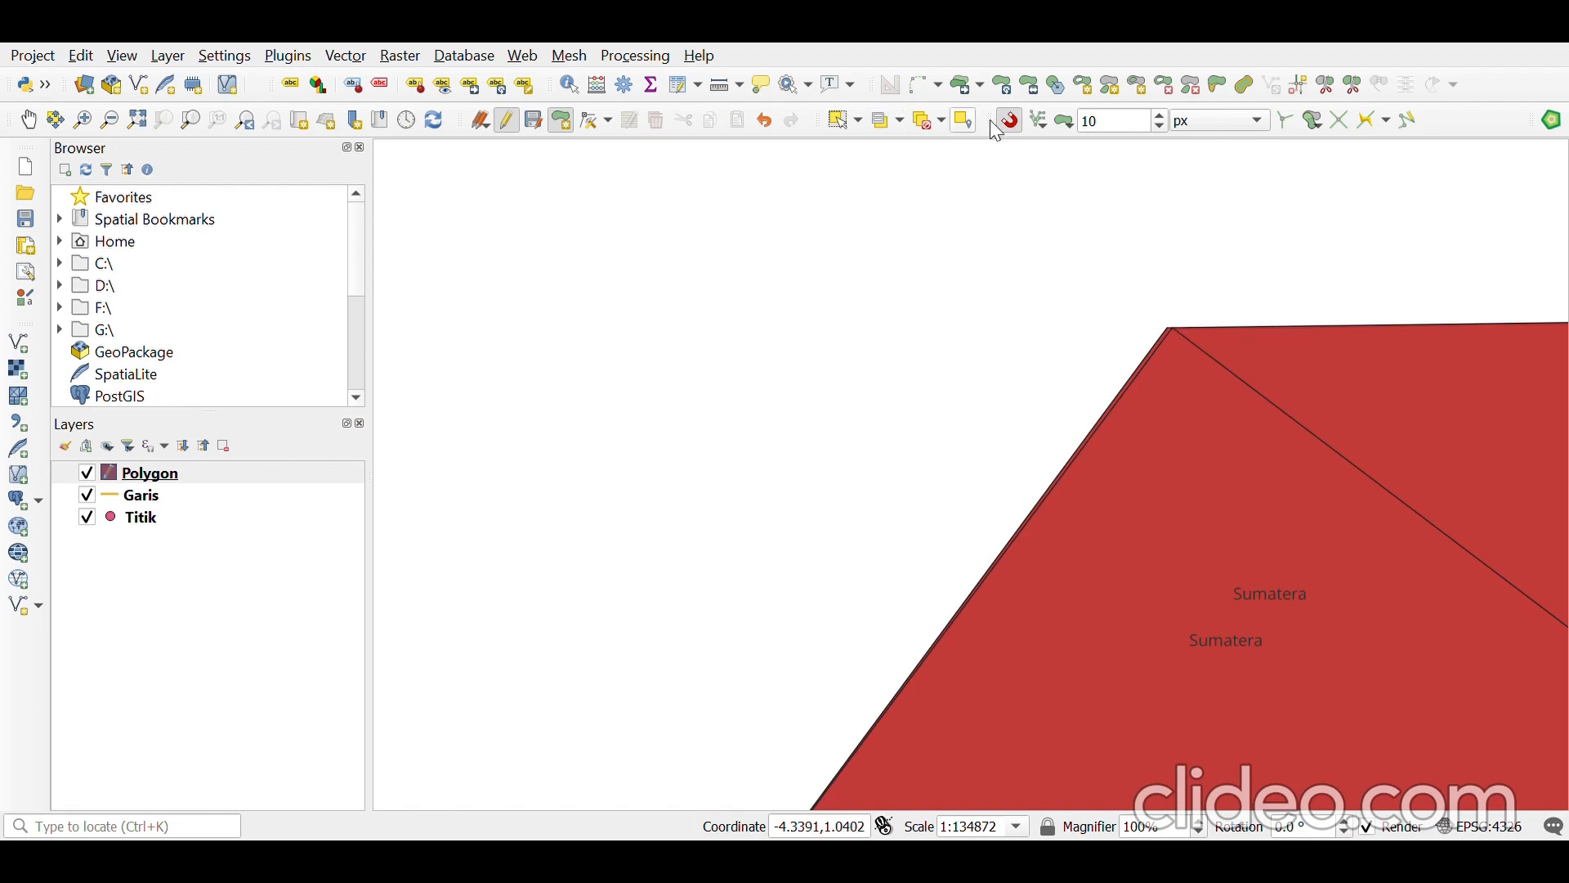
- Move the upper inner polygon's top vertex onto the Sumatera parallelogram's upper-left corner to close the sliver
scroll(1205, 361, "up", 3)
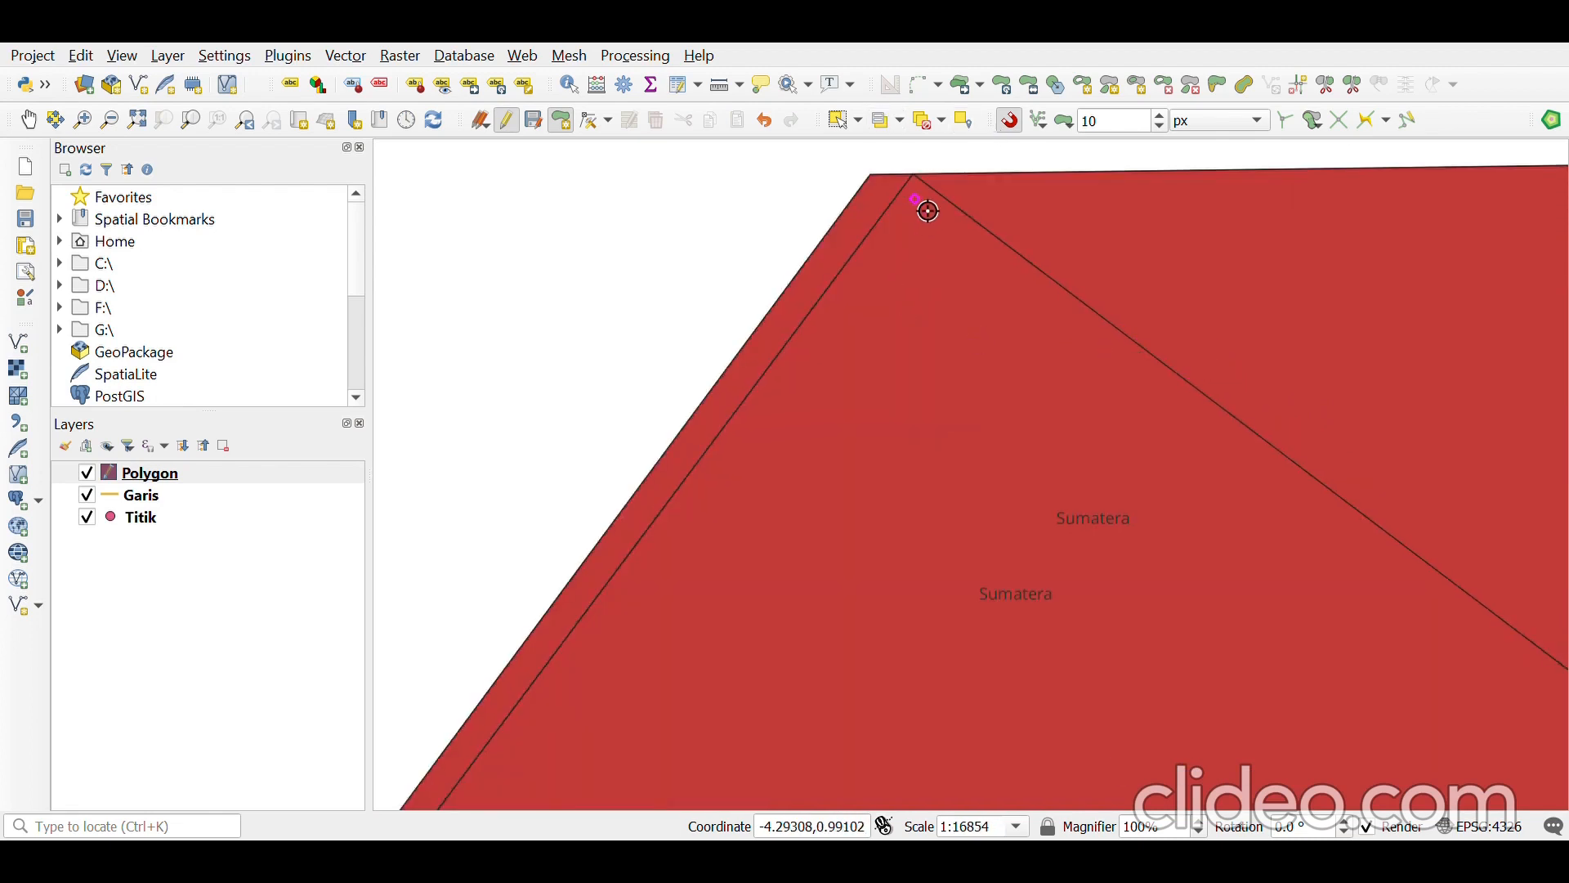
left_click(588, 123)
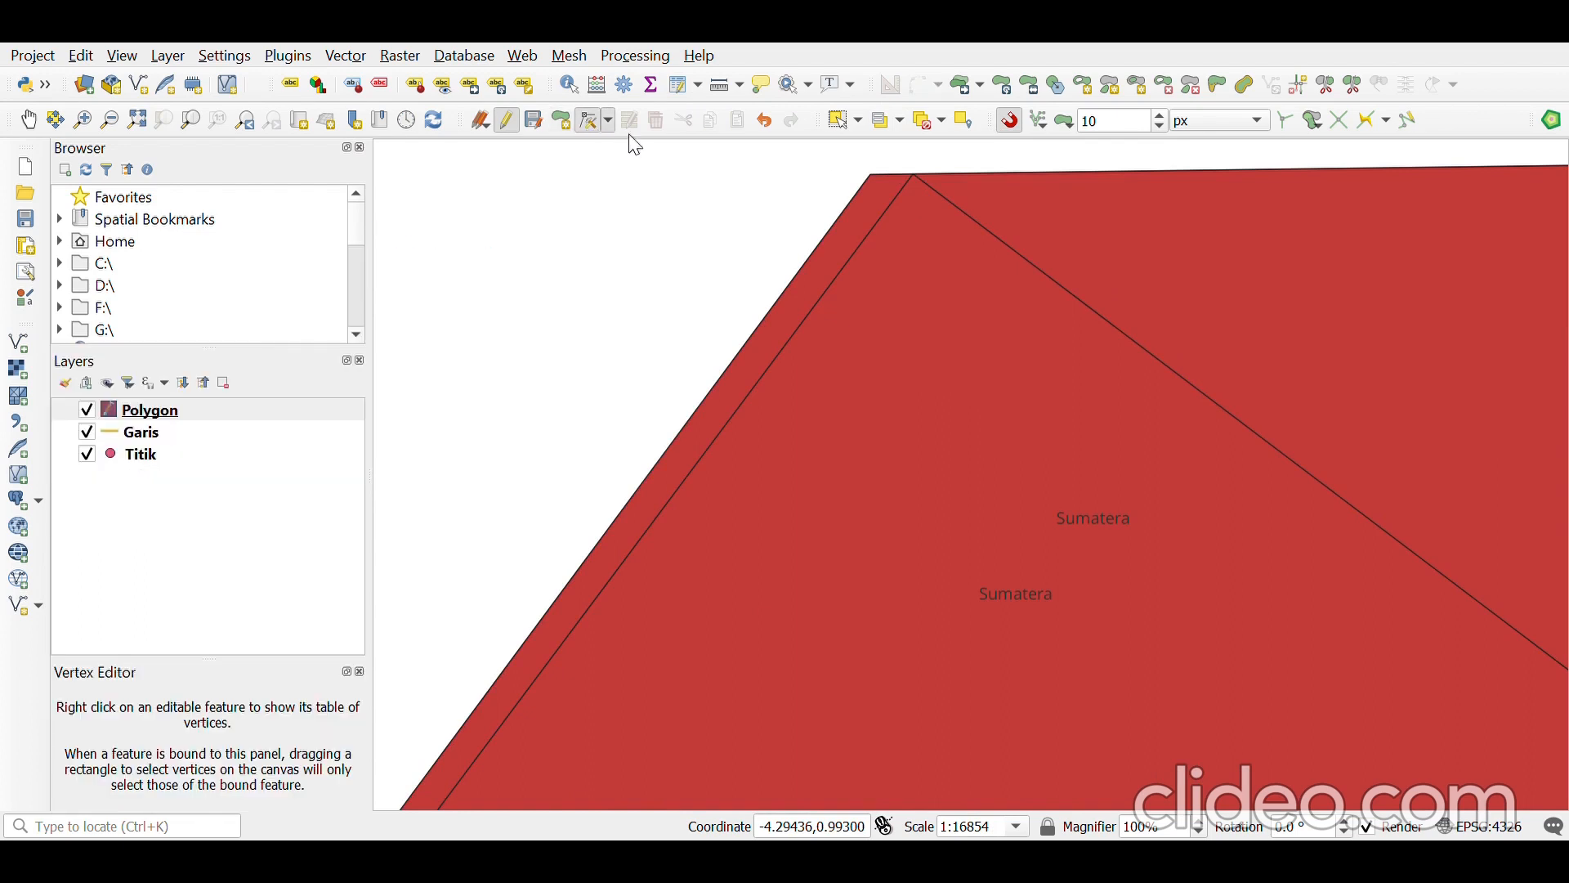
left_click(886, 193)
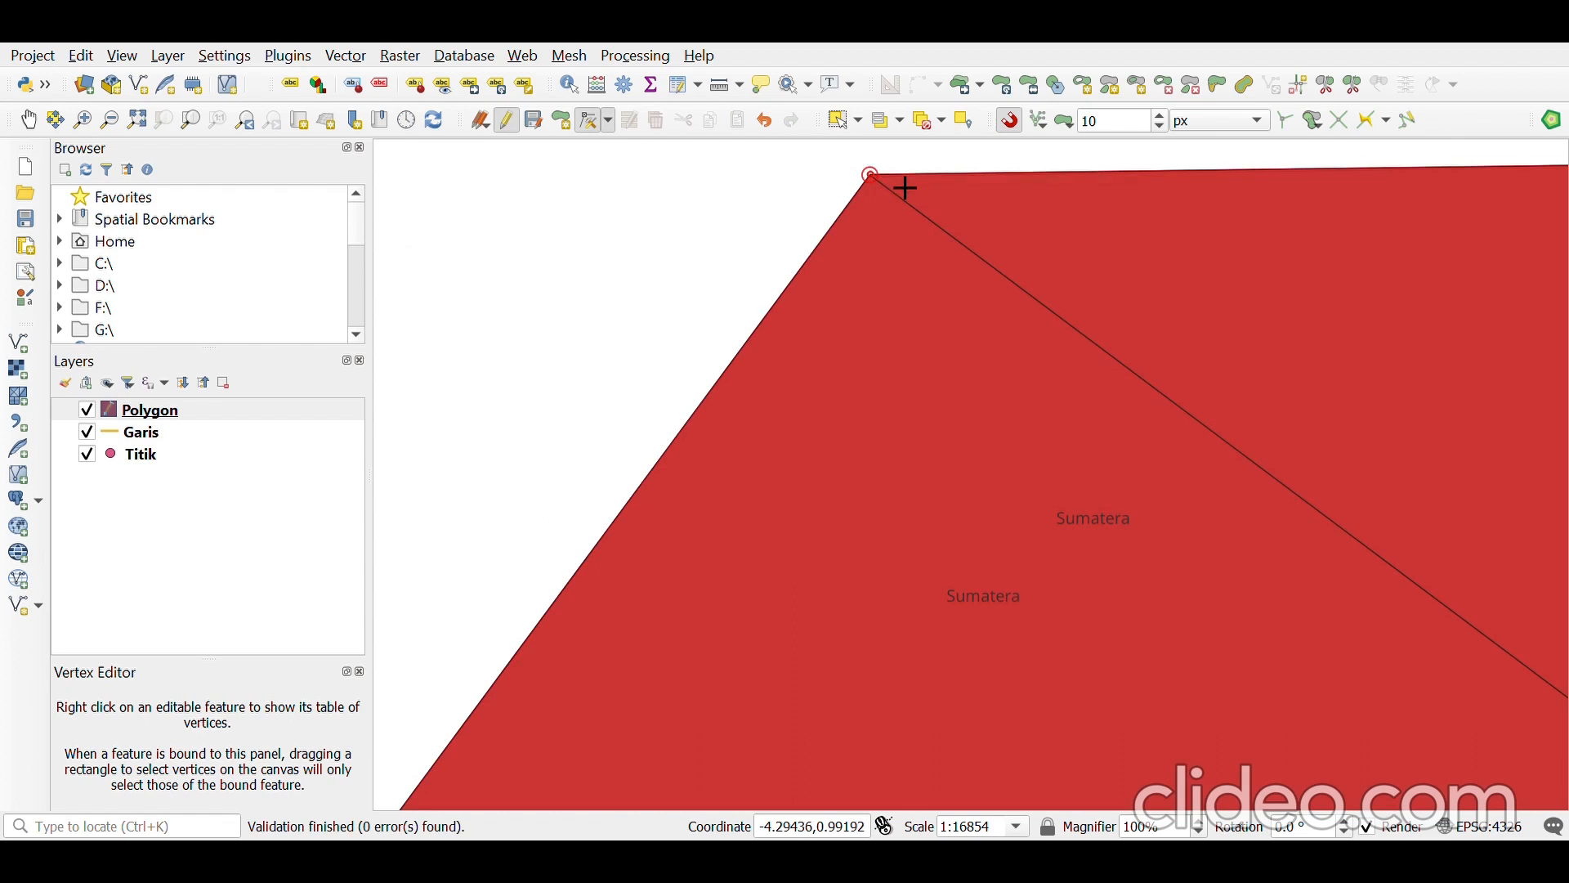
scroll(855, 242, "down", 4)
scroll(732, 597, "up", 3)
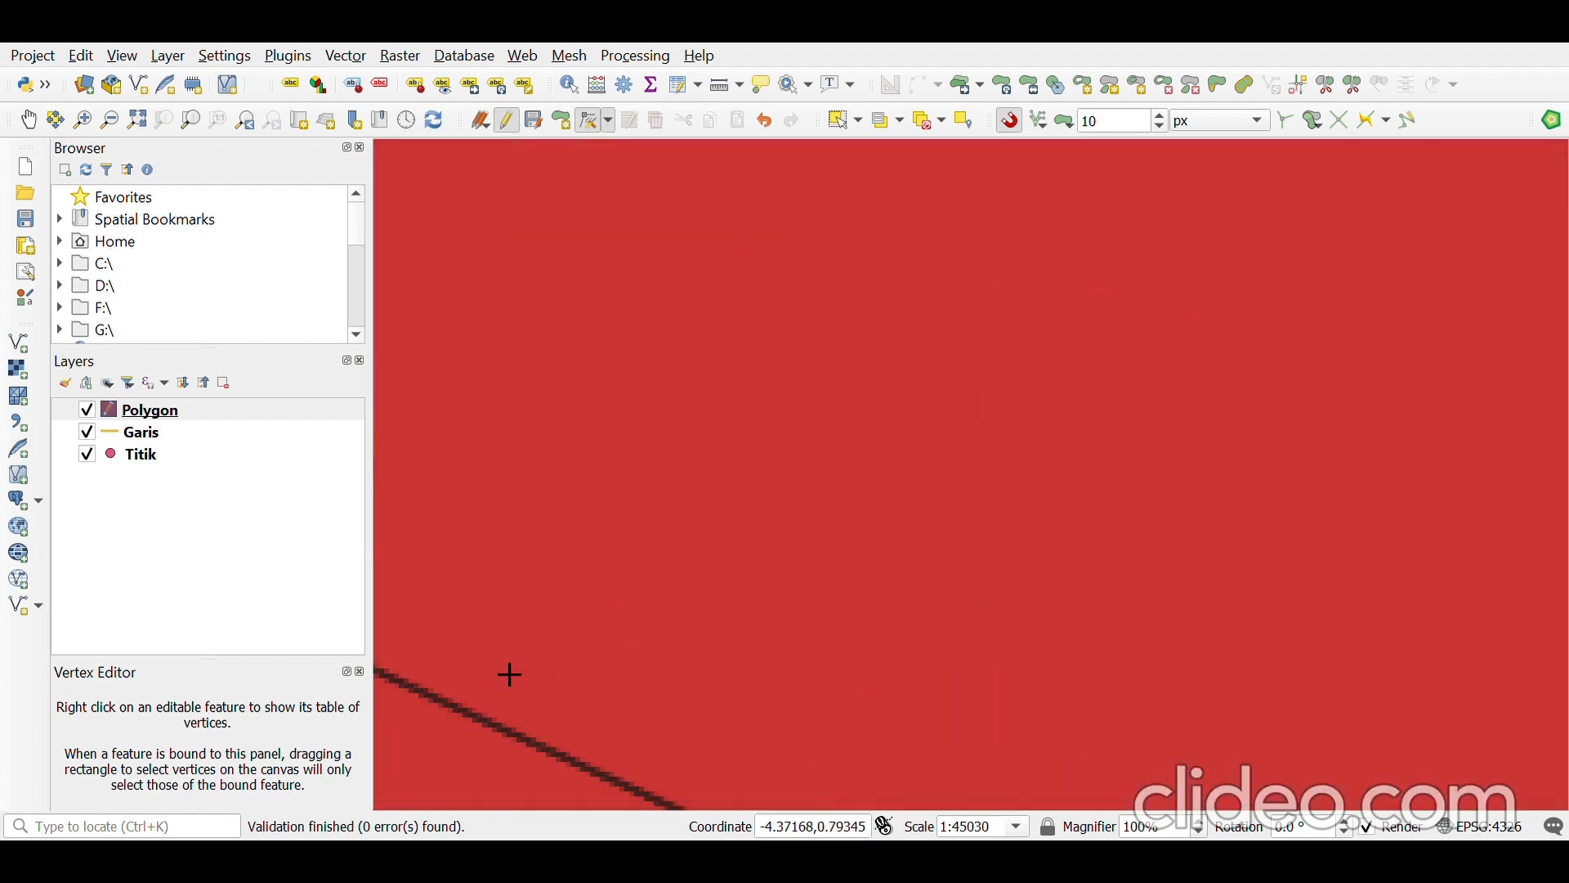
scroll(510, 659, "down", 2)
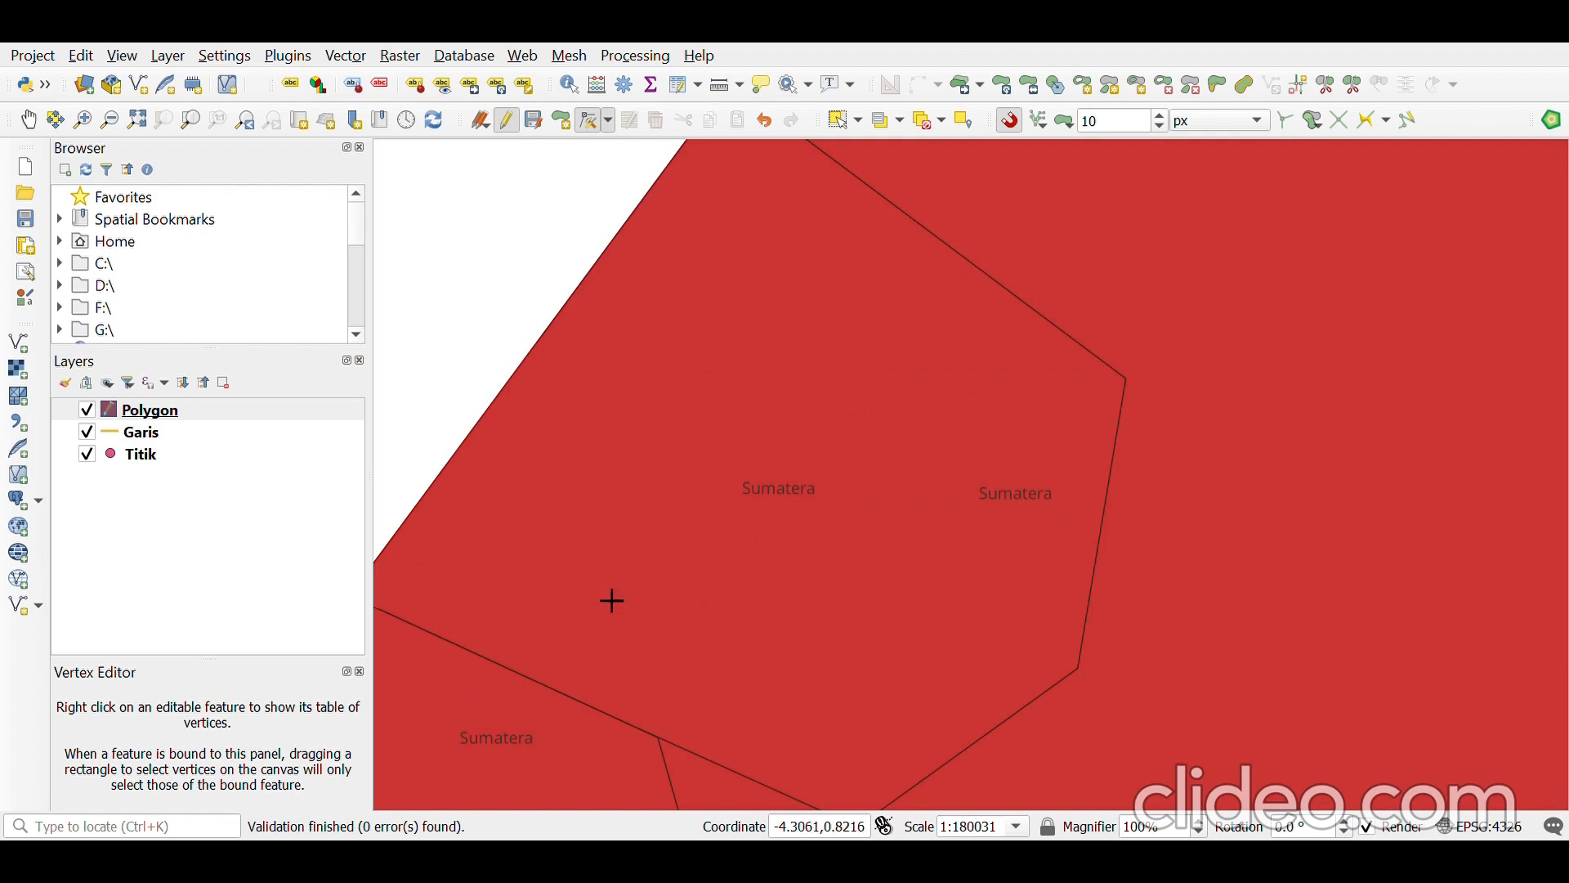
scroll(965, 372, "down", 2)
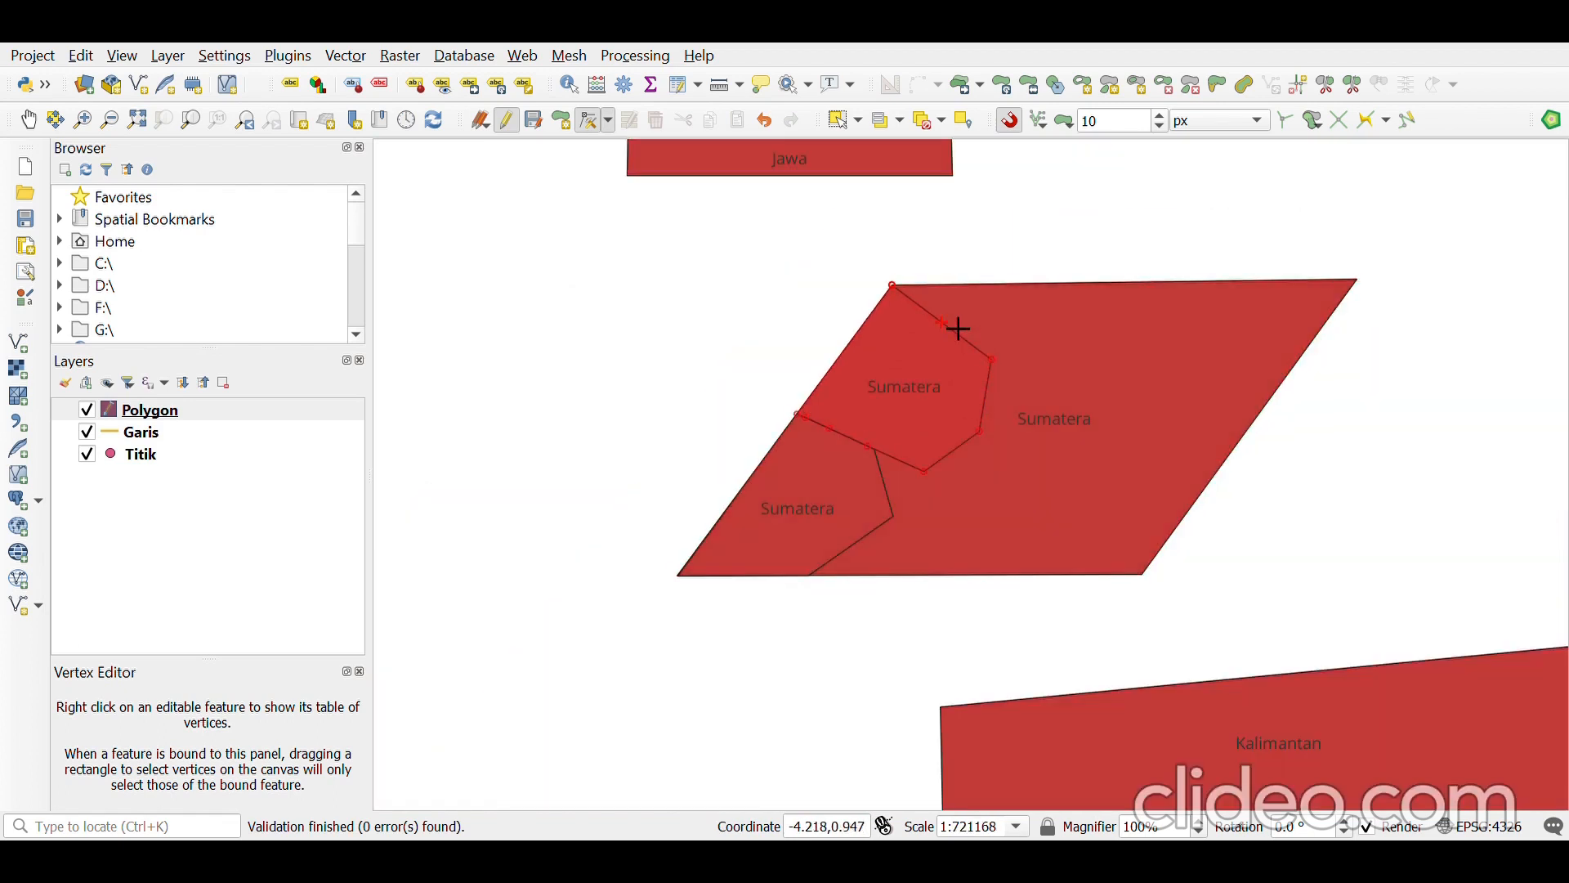
- Start a third inner polygon through the upper polygon's lowest corner, the junction of both small polygons and the lower polygon's right corner
left_click(567, 127)
scroll(1107, 387, "up", 1)
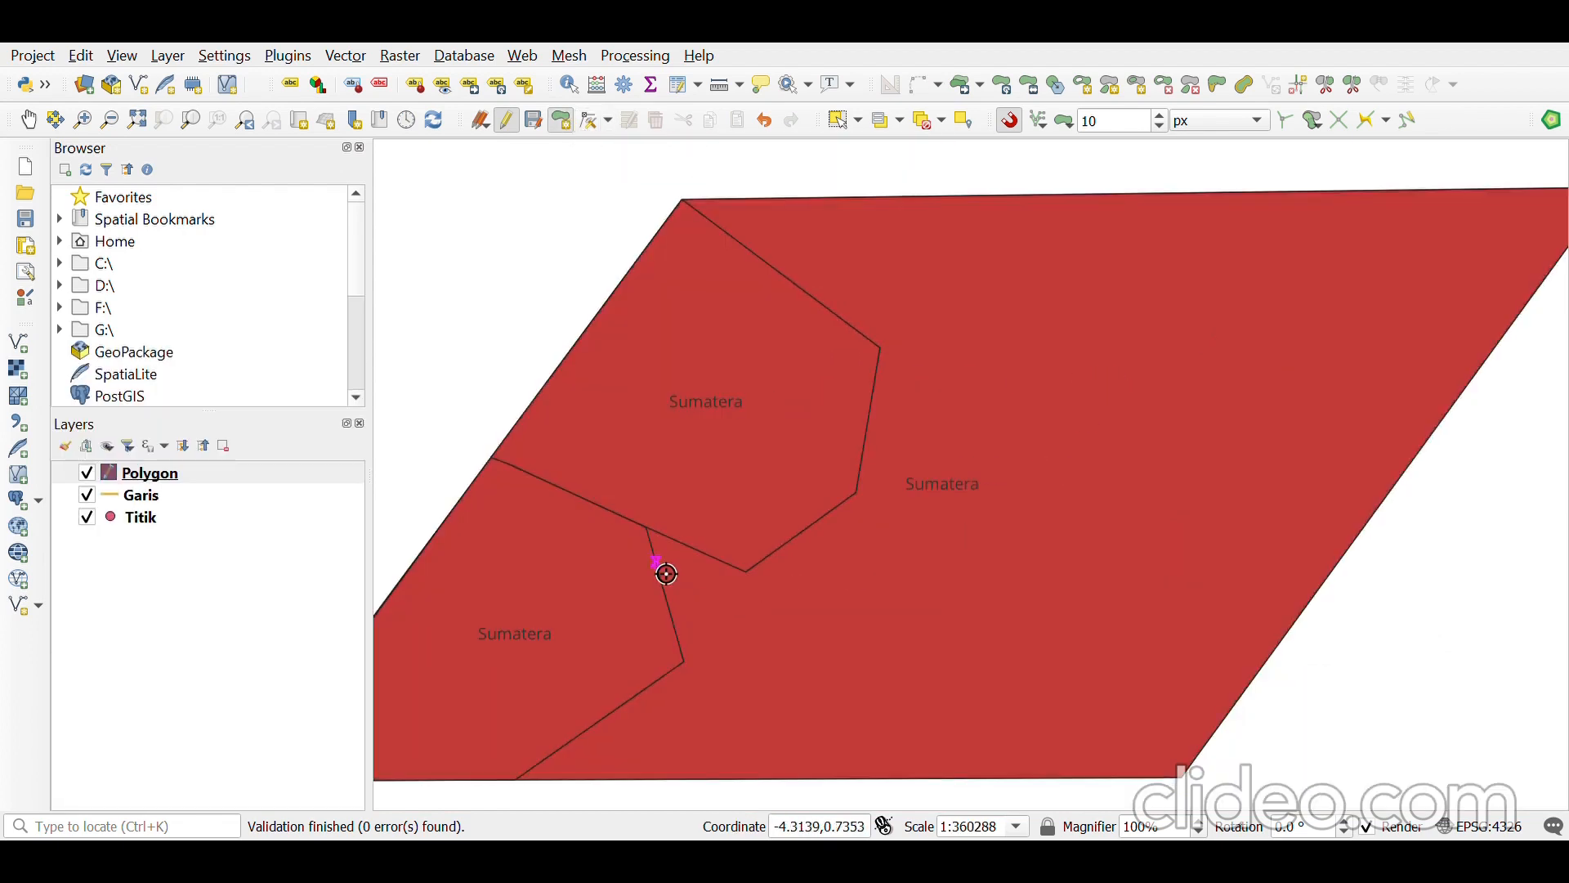
scroll(658, 566, "up", 3)
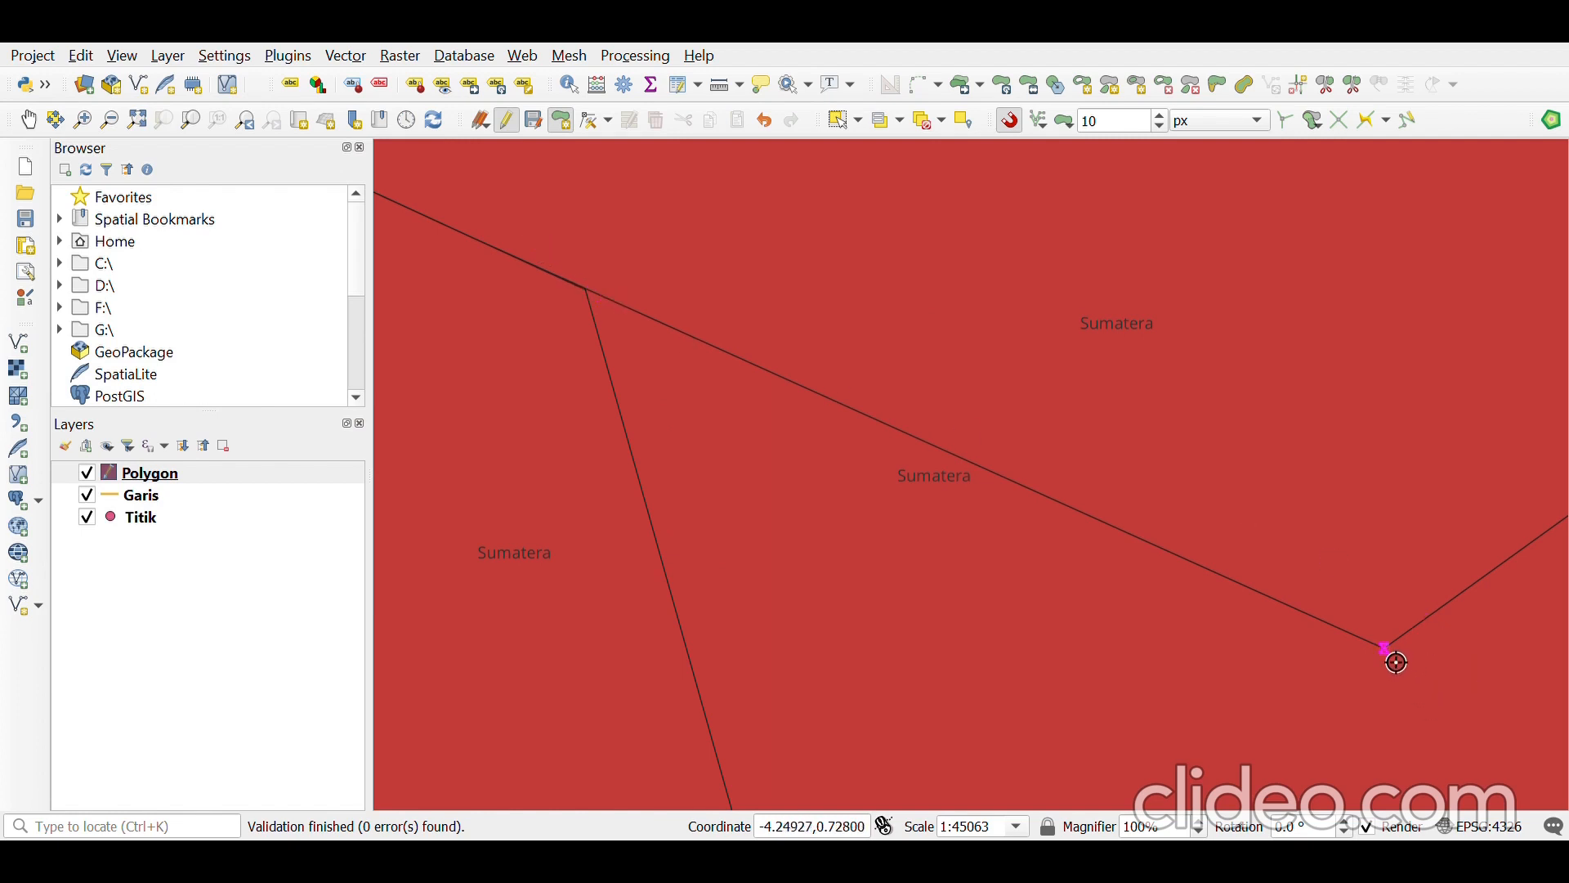
left_click(598, 301)
scroll(725, 515, "down", 4)
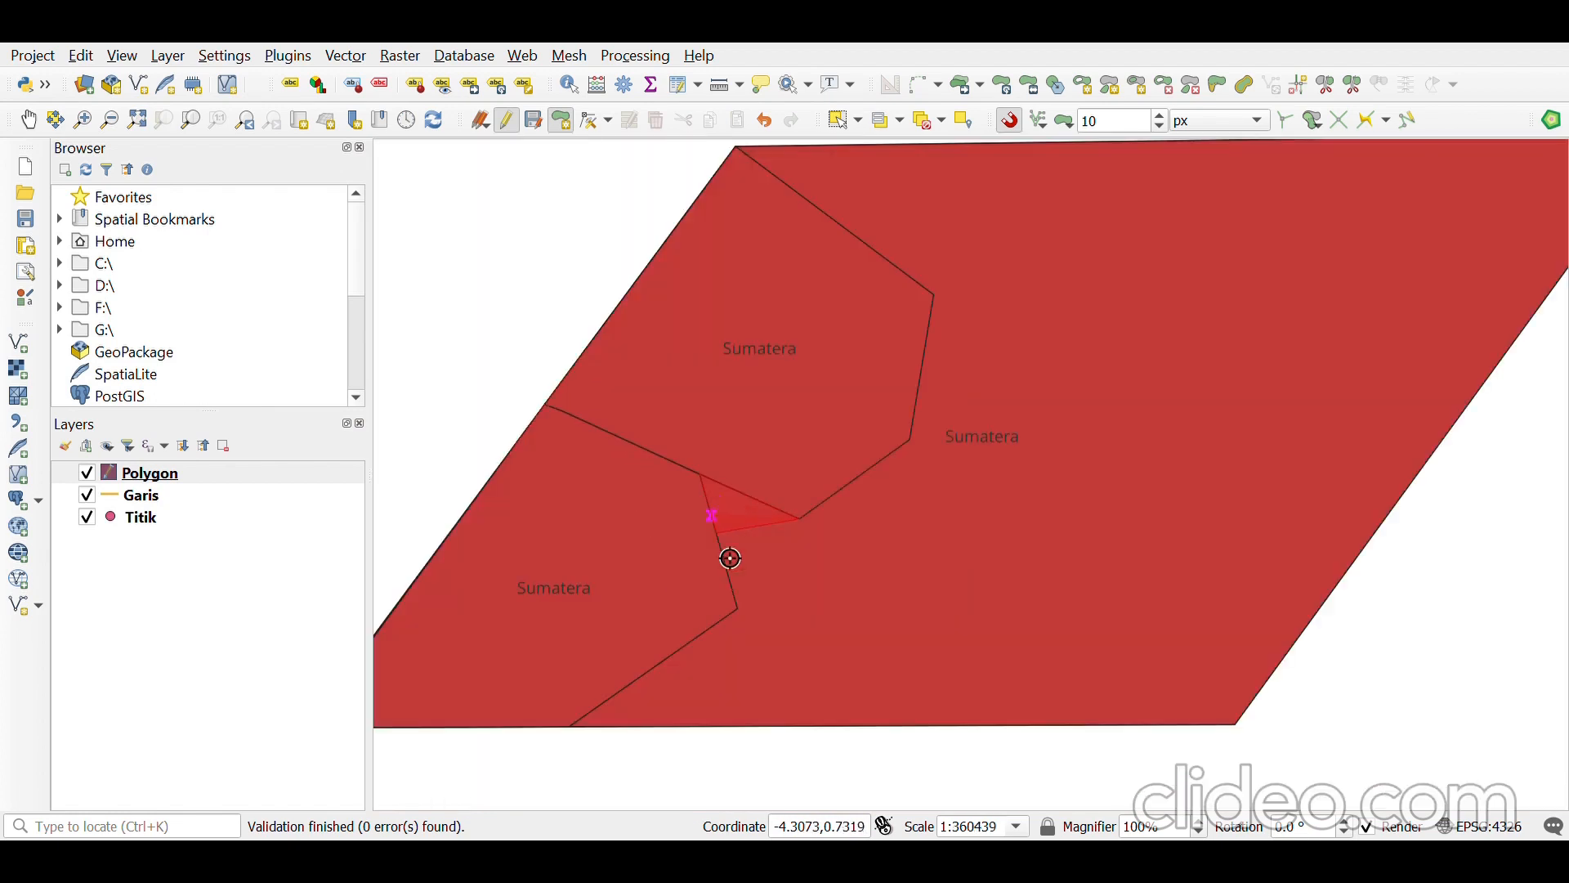
scroll(748, 627, "up", 5)
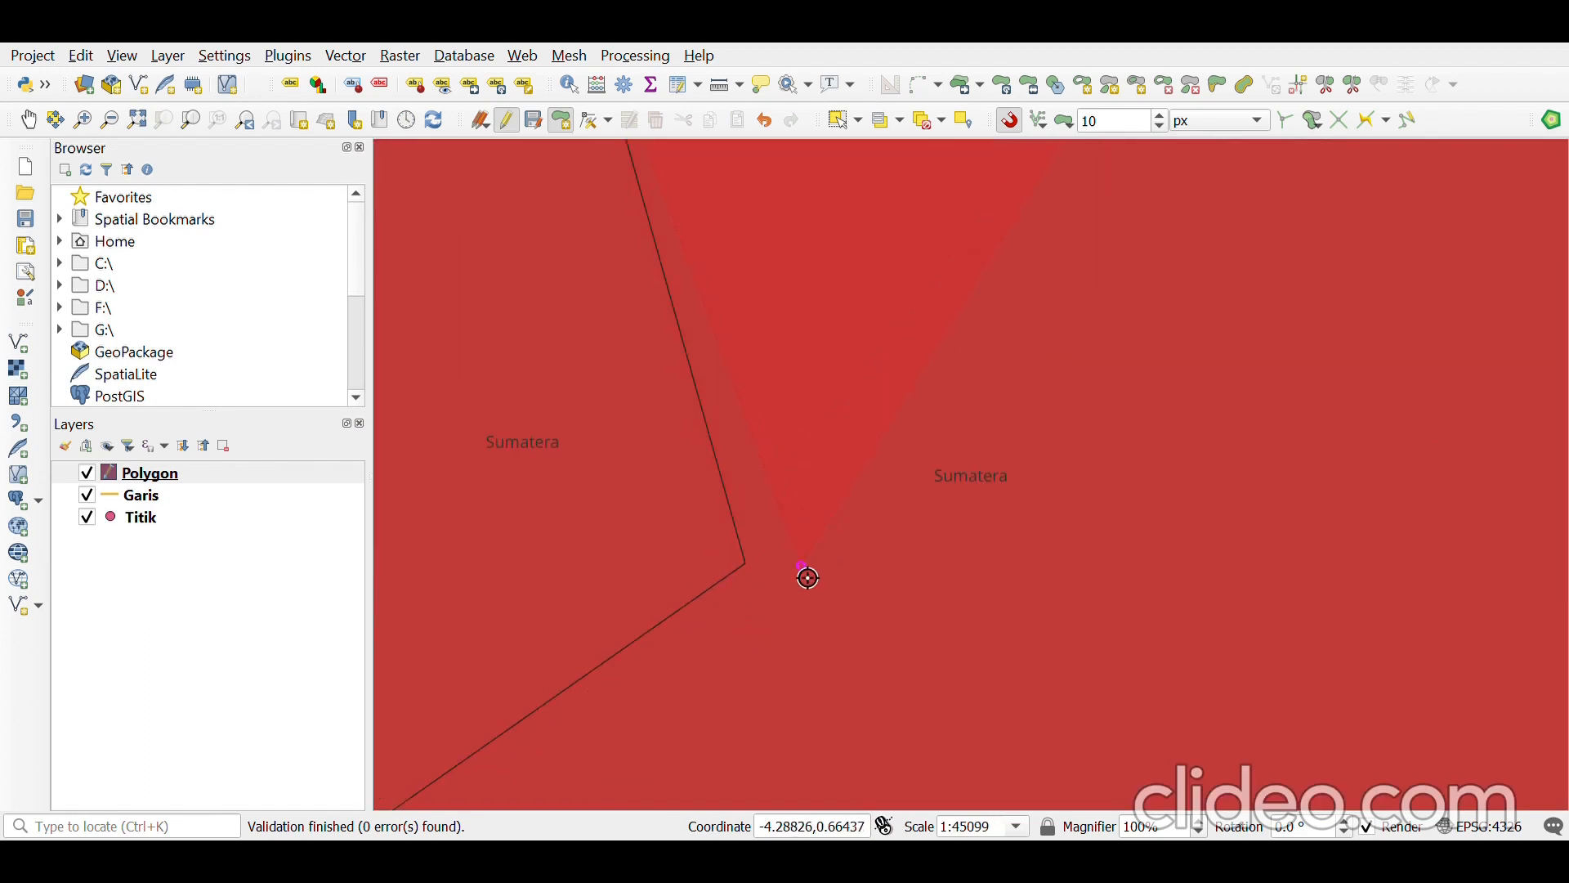
scroll(756, 573, "up", 2)
scroll(756, 575, "up", 1)
scroll(760, 578, "up", 3)
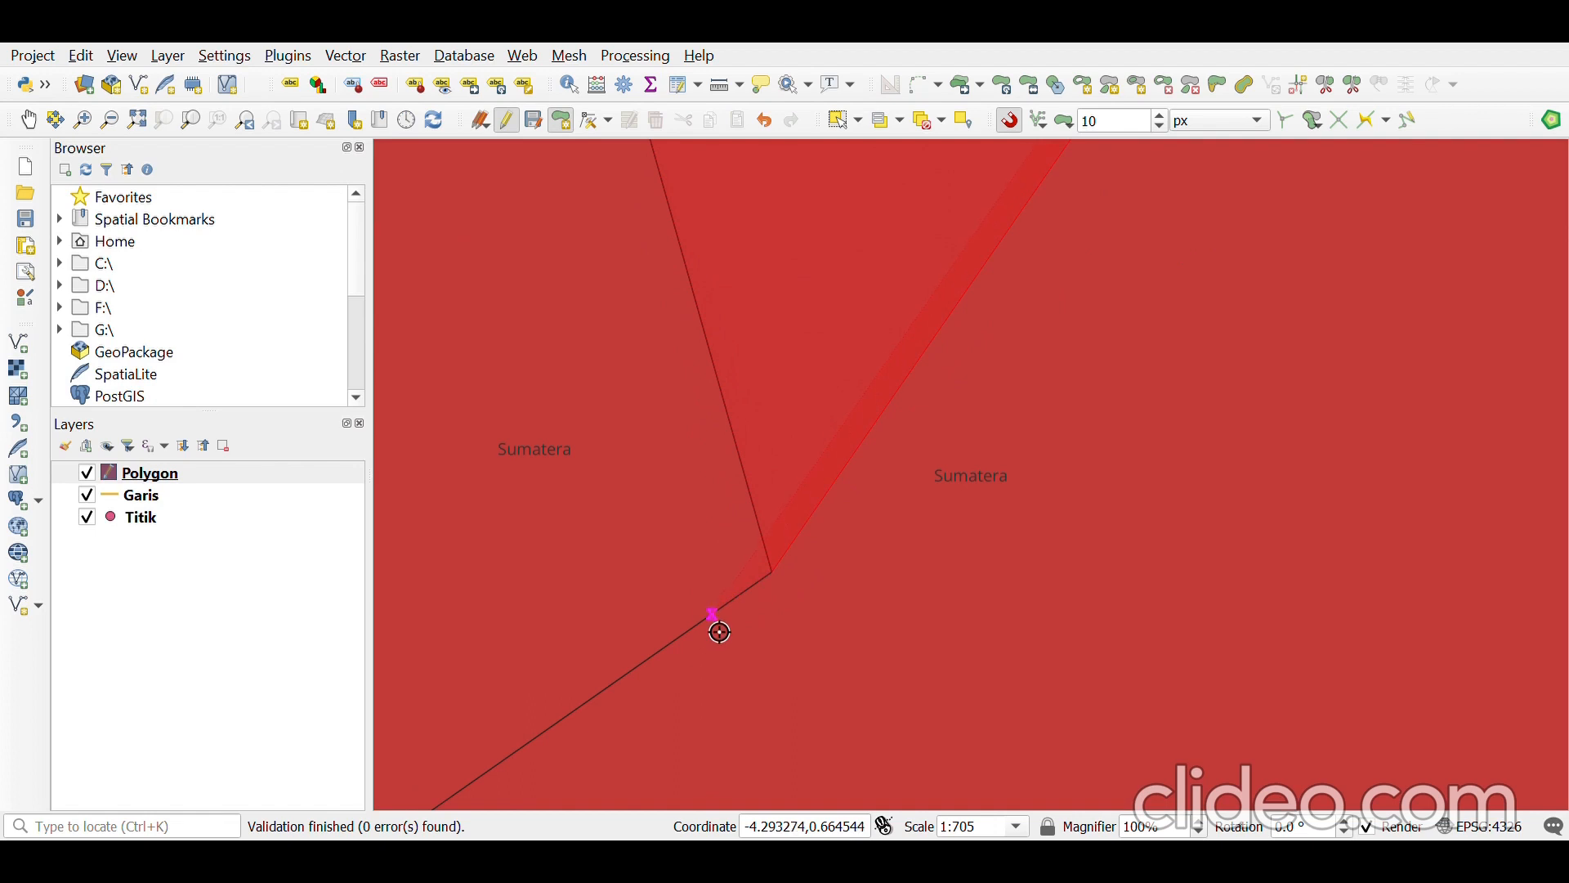
scroll(678, 653, "down", 2)
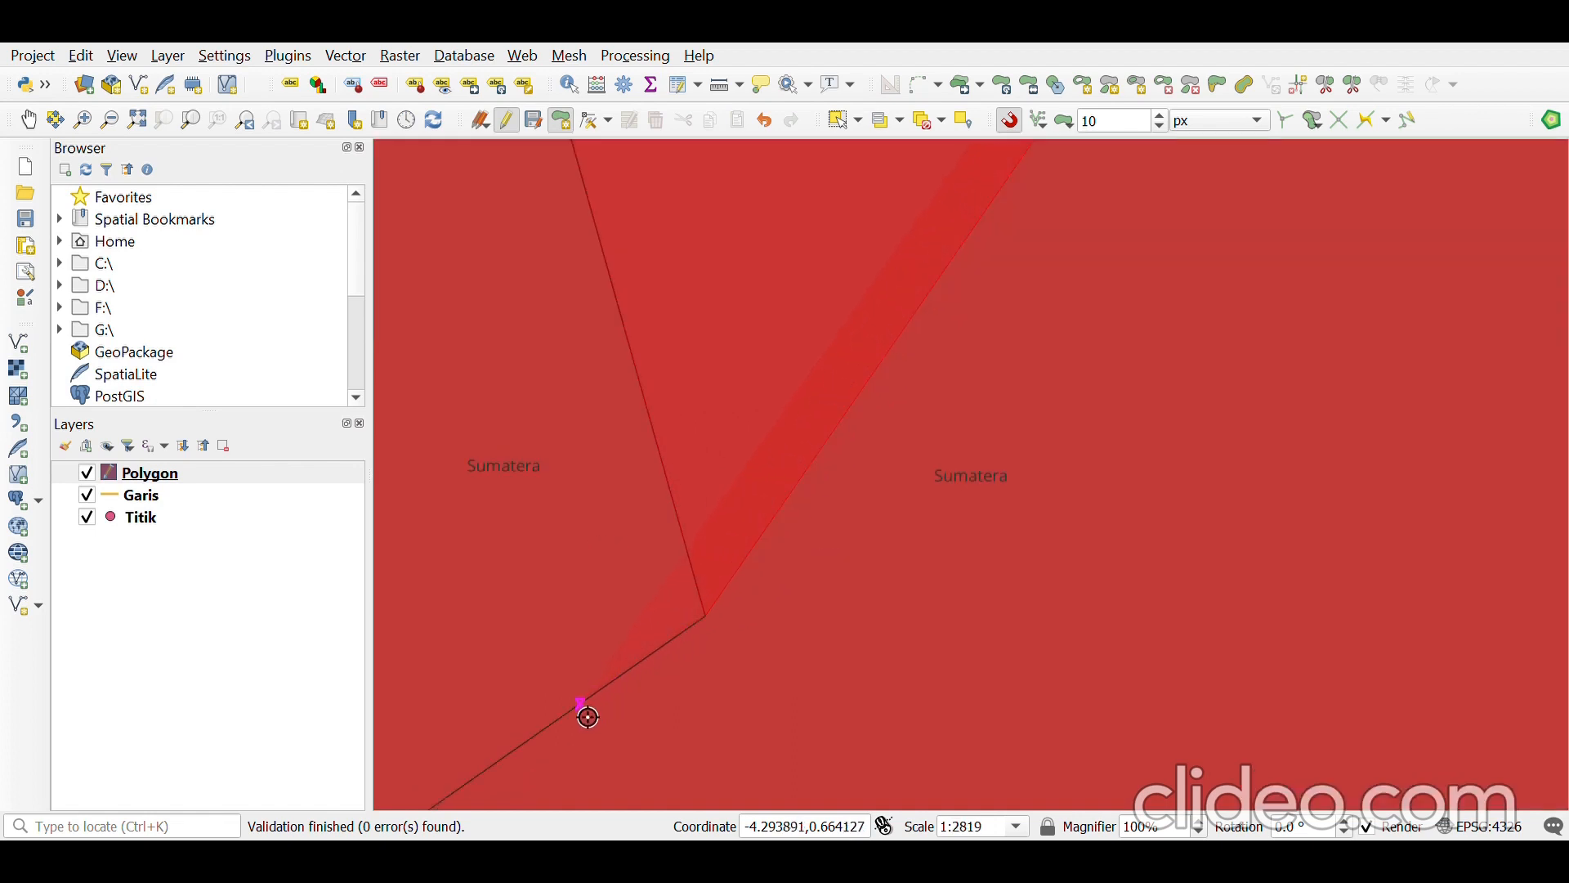
scroll(679, 690, "down", 10)
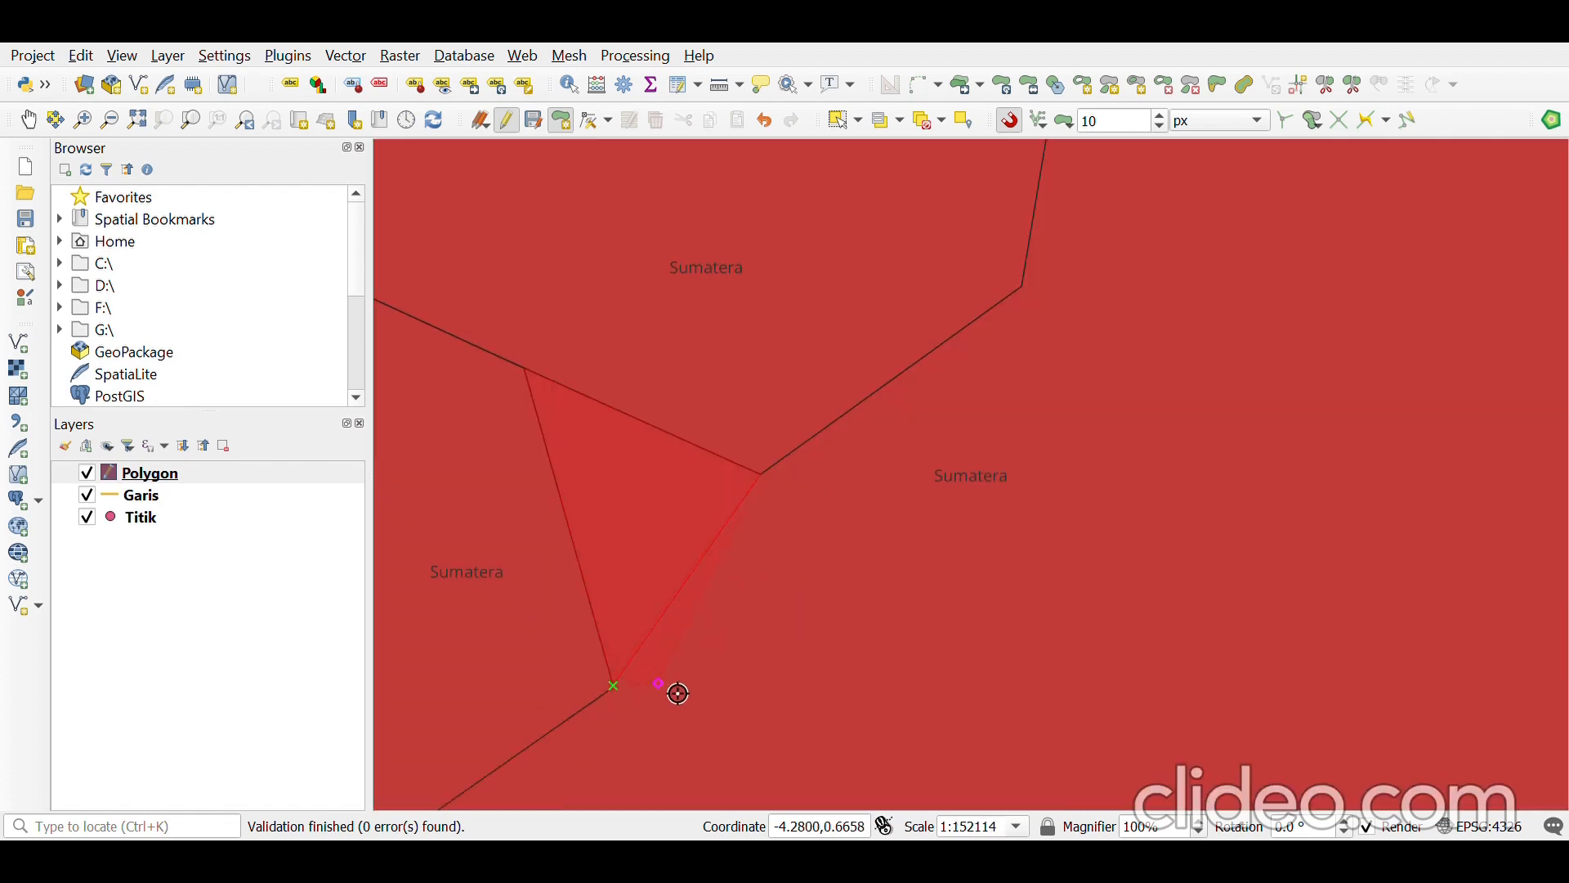
- Continue the third inner polygon through the lower small polygon's bottom corner and along the bottom edge of the Sumatera parallelogram
scroll(687, 723, "up", 3)
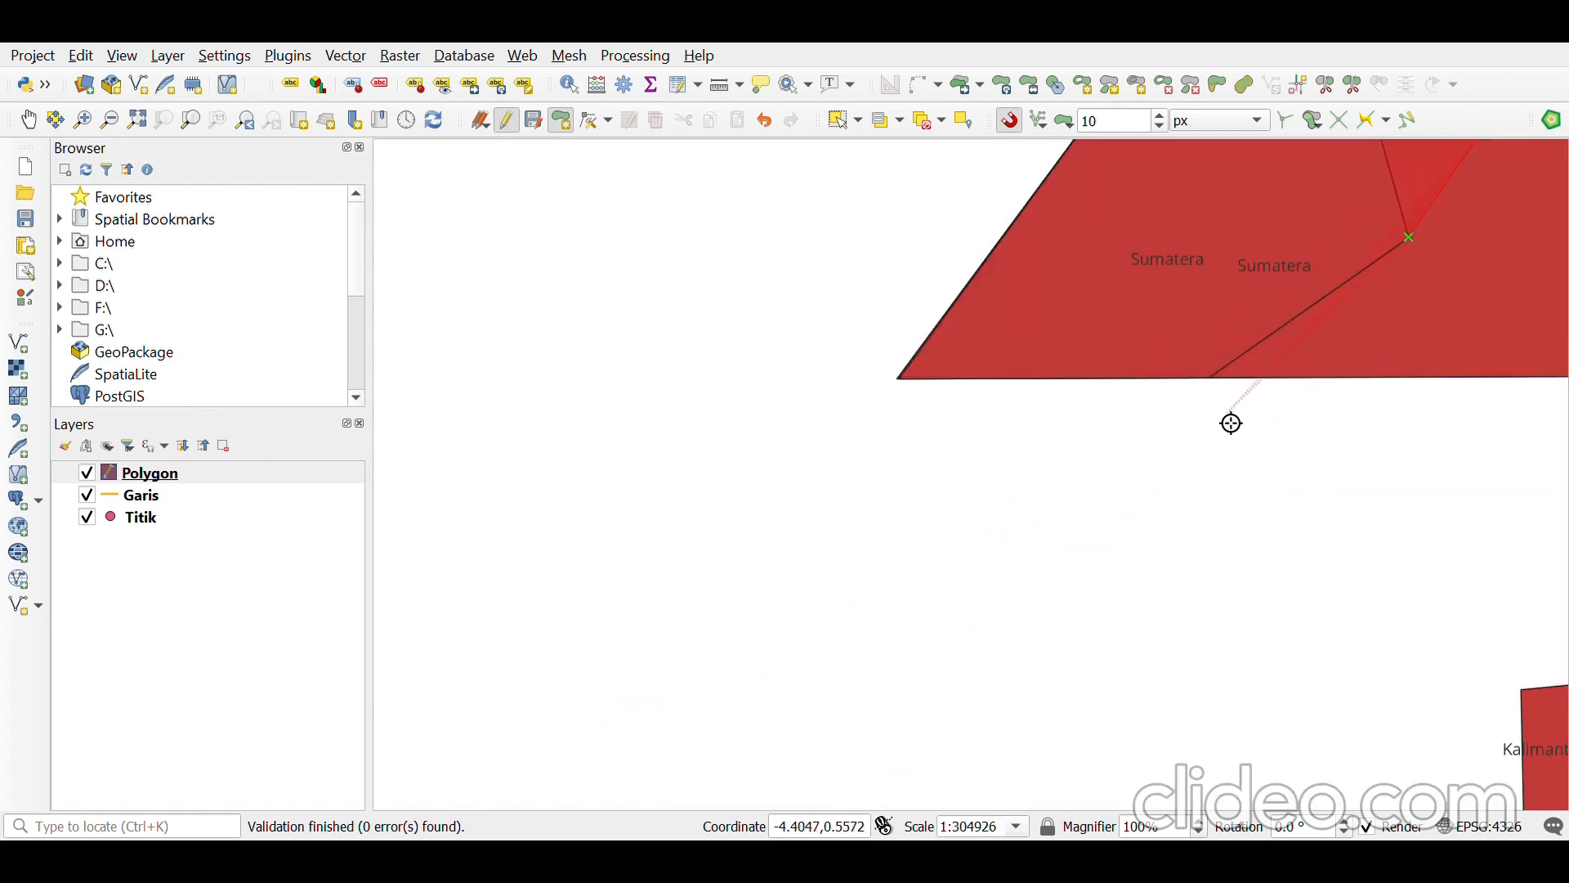
scroll(1218, 376, "up", 3)
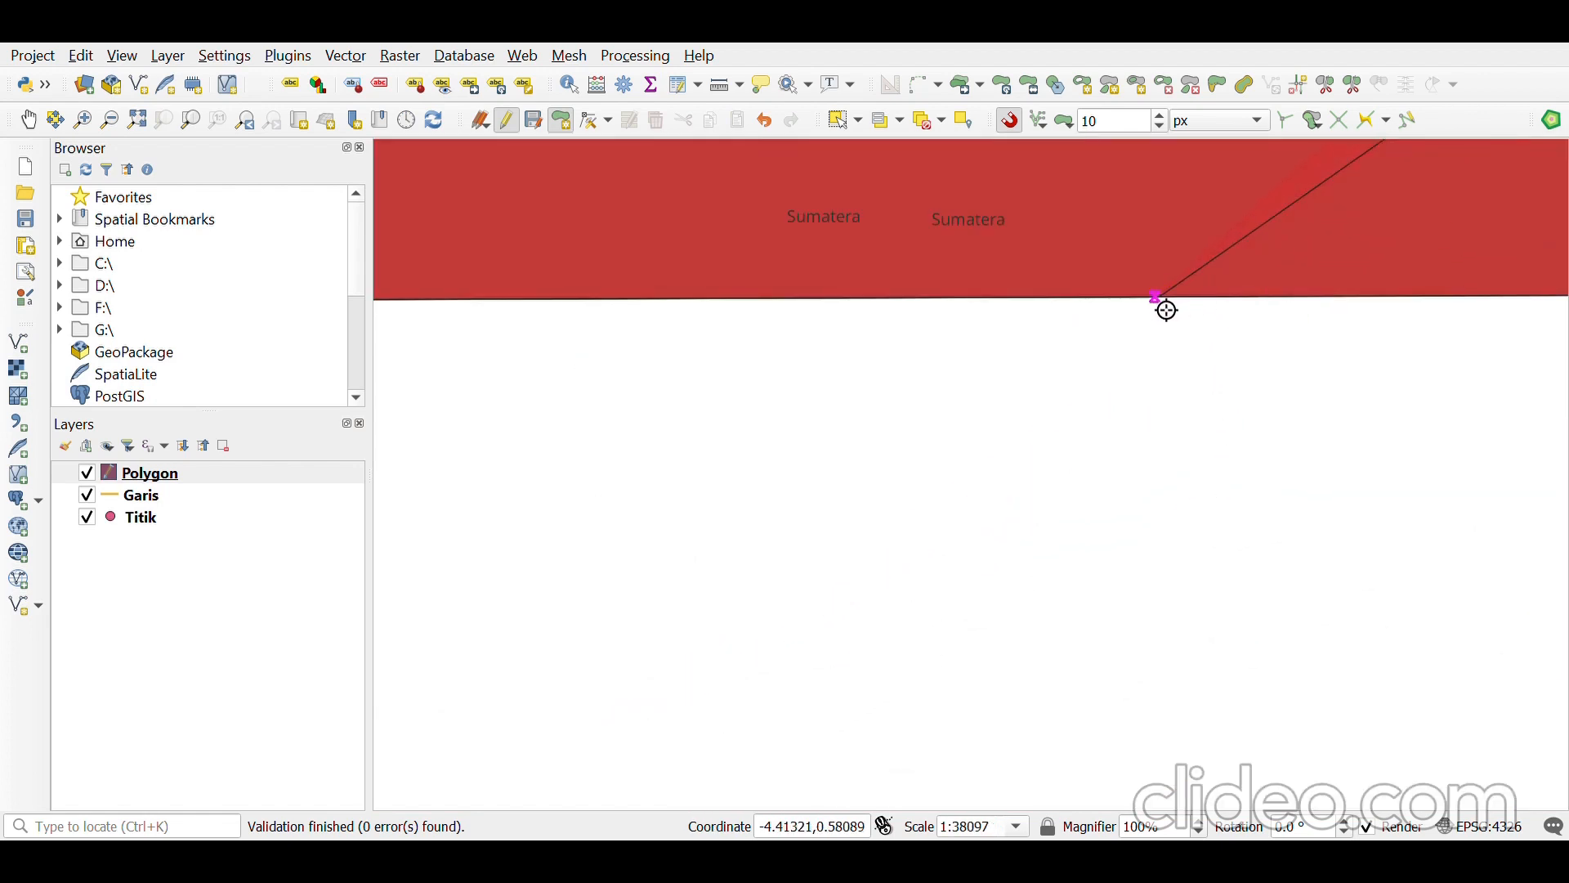
left_click(1171, 309)
scroll(1451, 347, "down", 4)
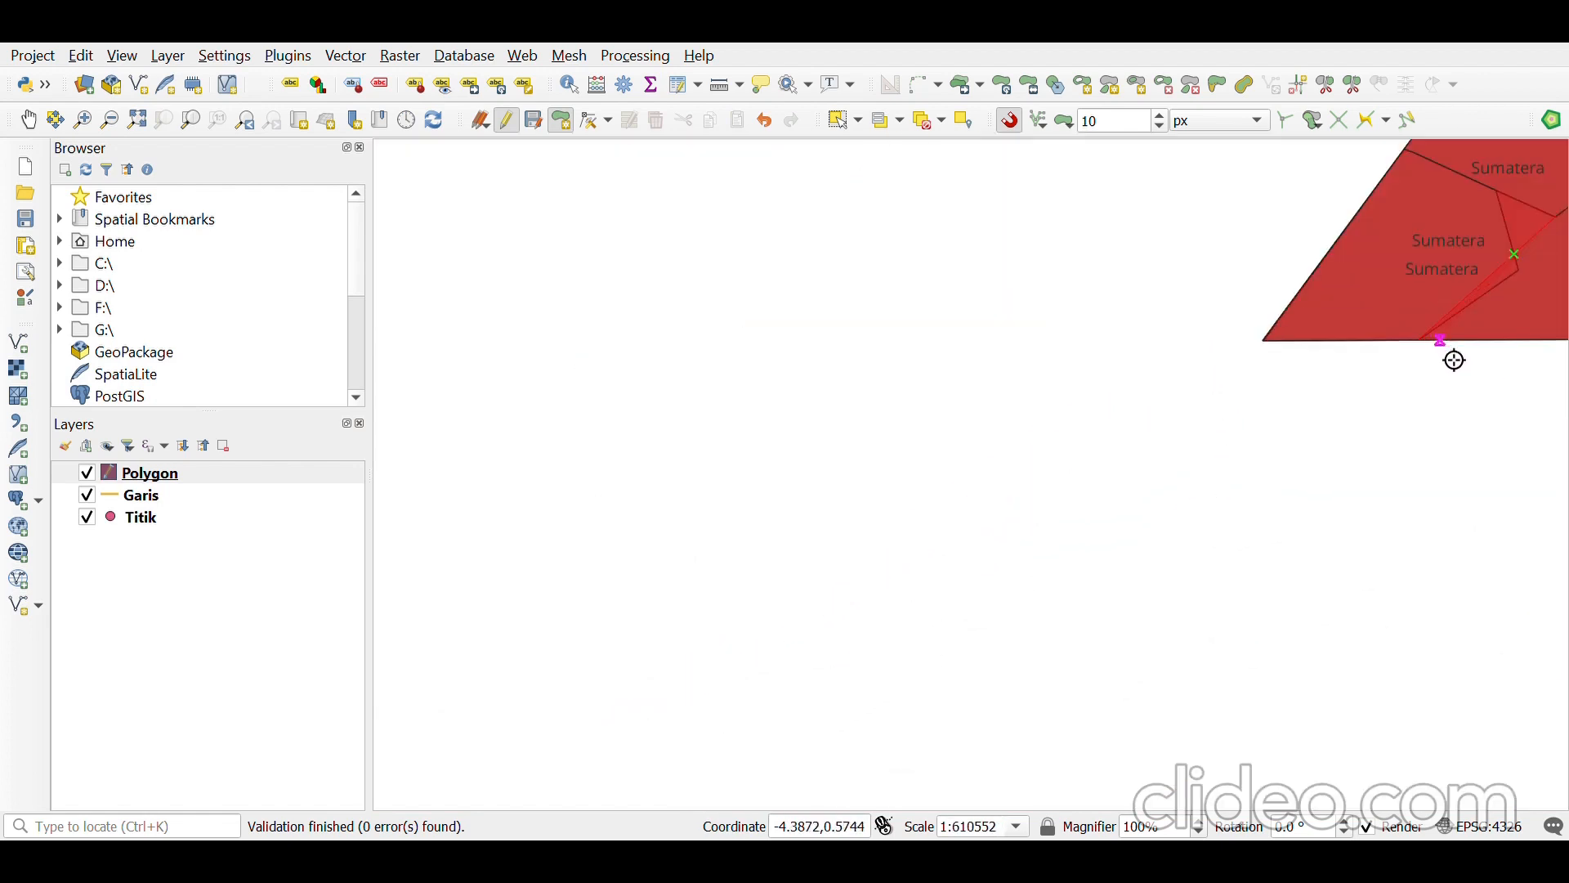
scroll(1476, 372, "down", 1)
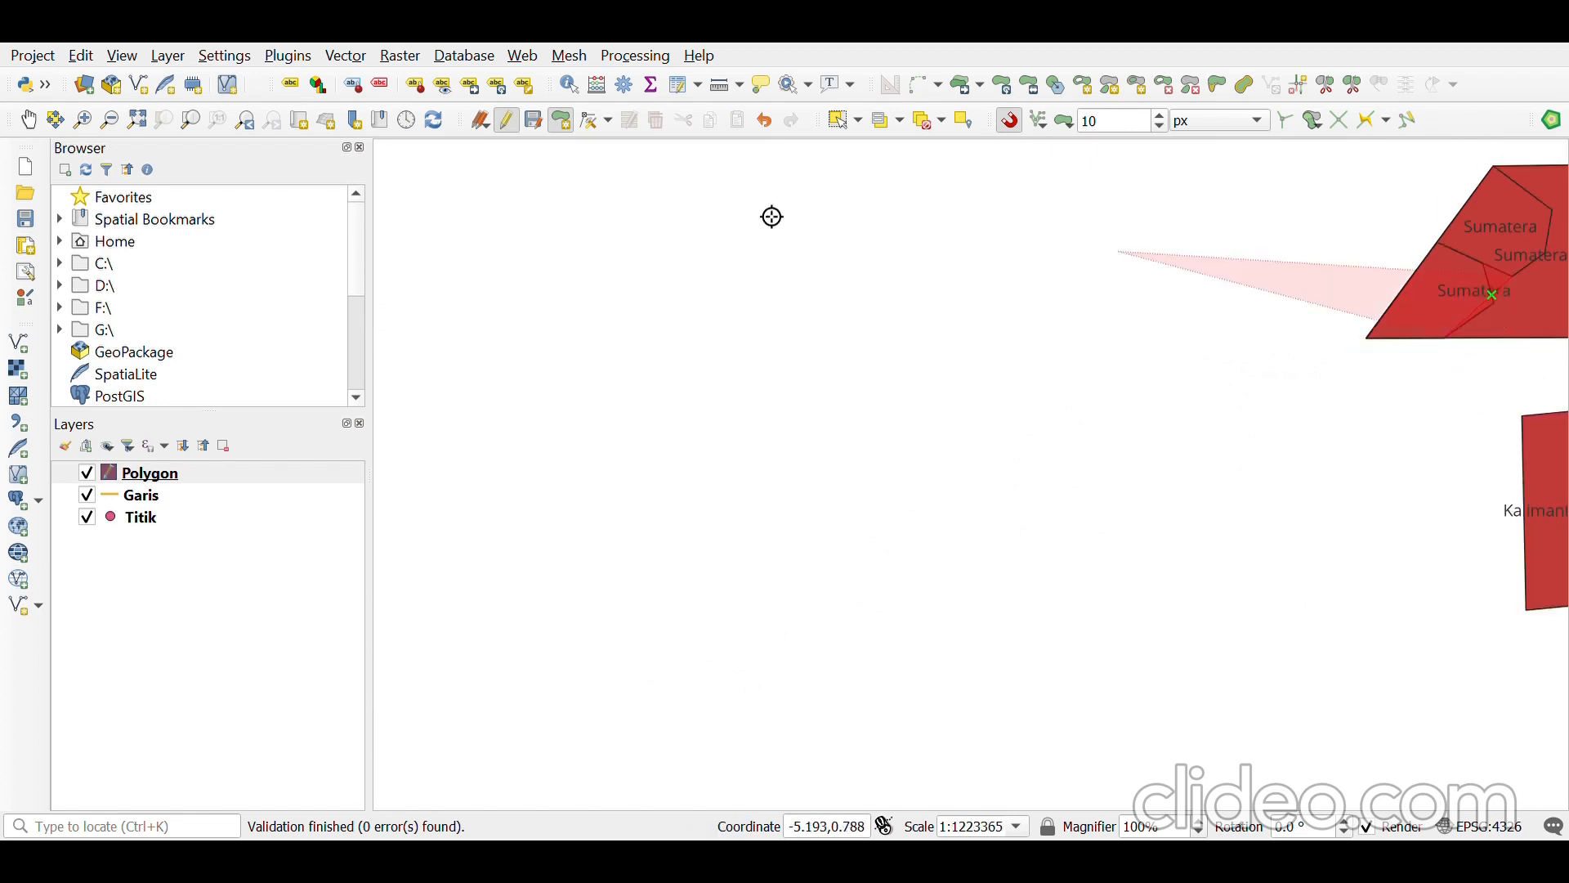
left_click(27, 120)
left_click_drag(1485, 302, 1019, 322)
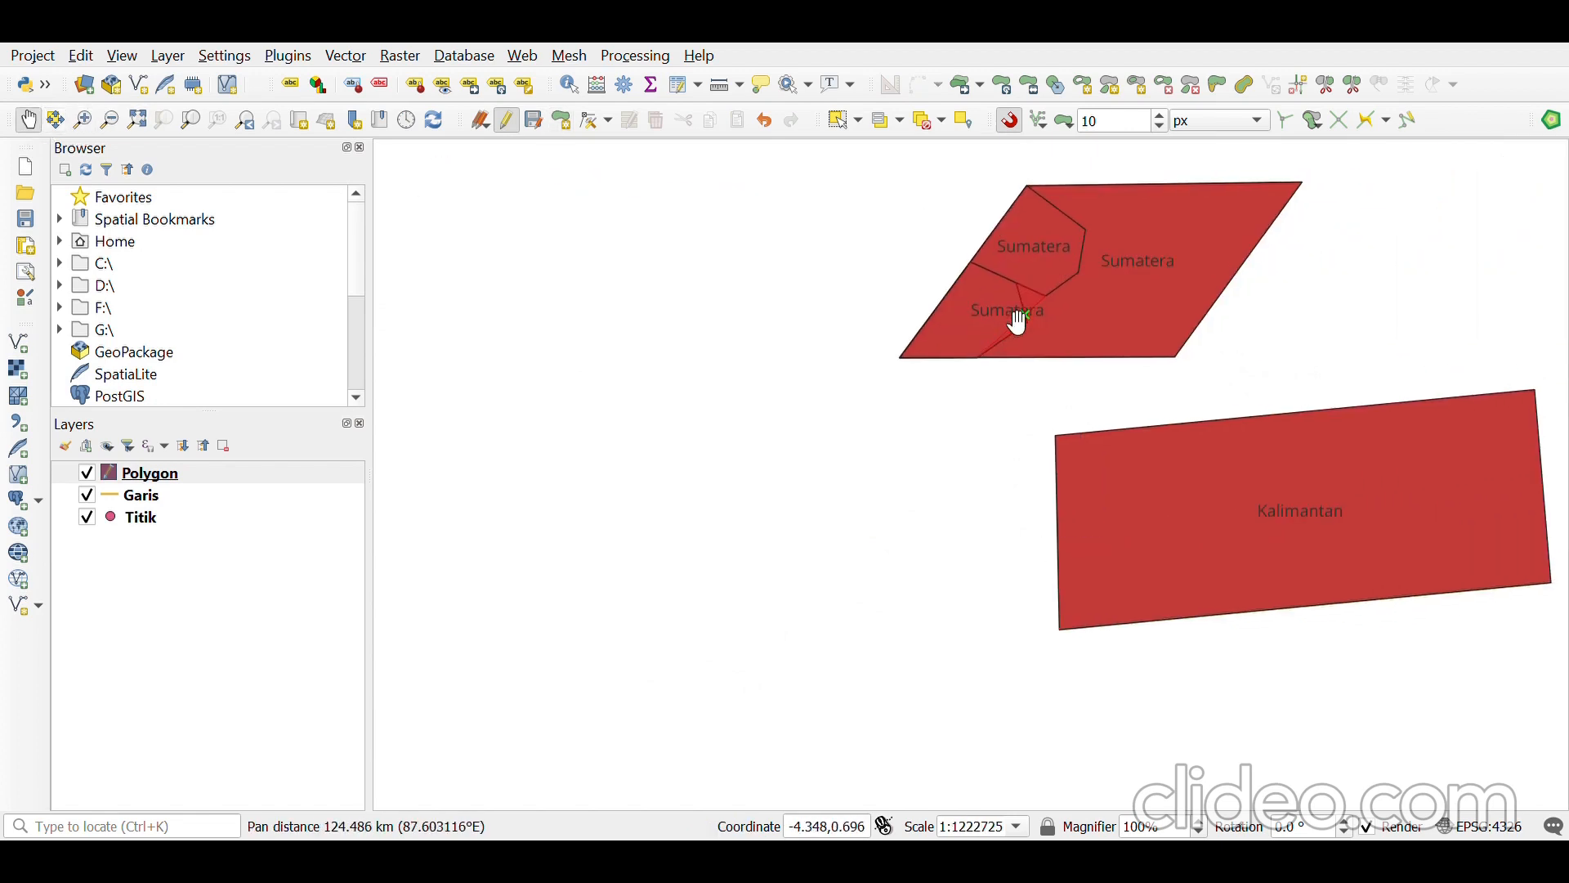
scroll(1046, 331, "up", 2)
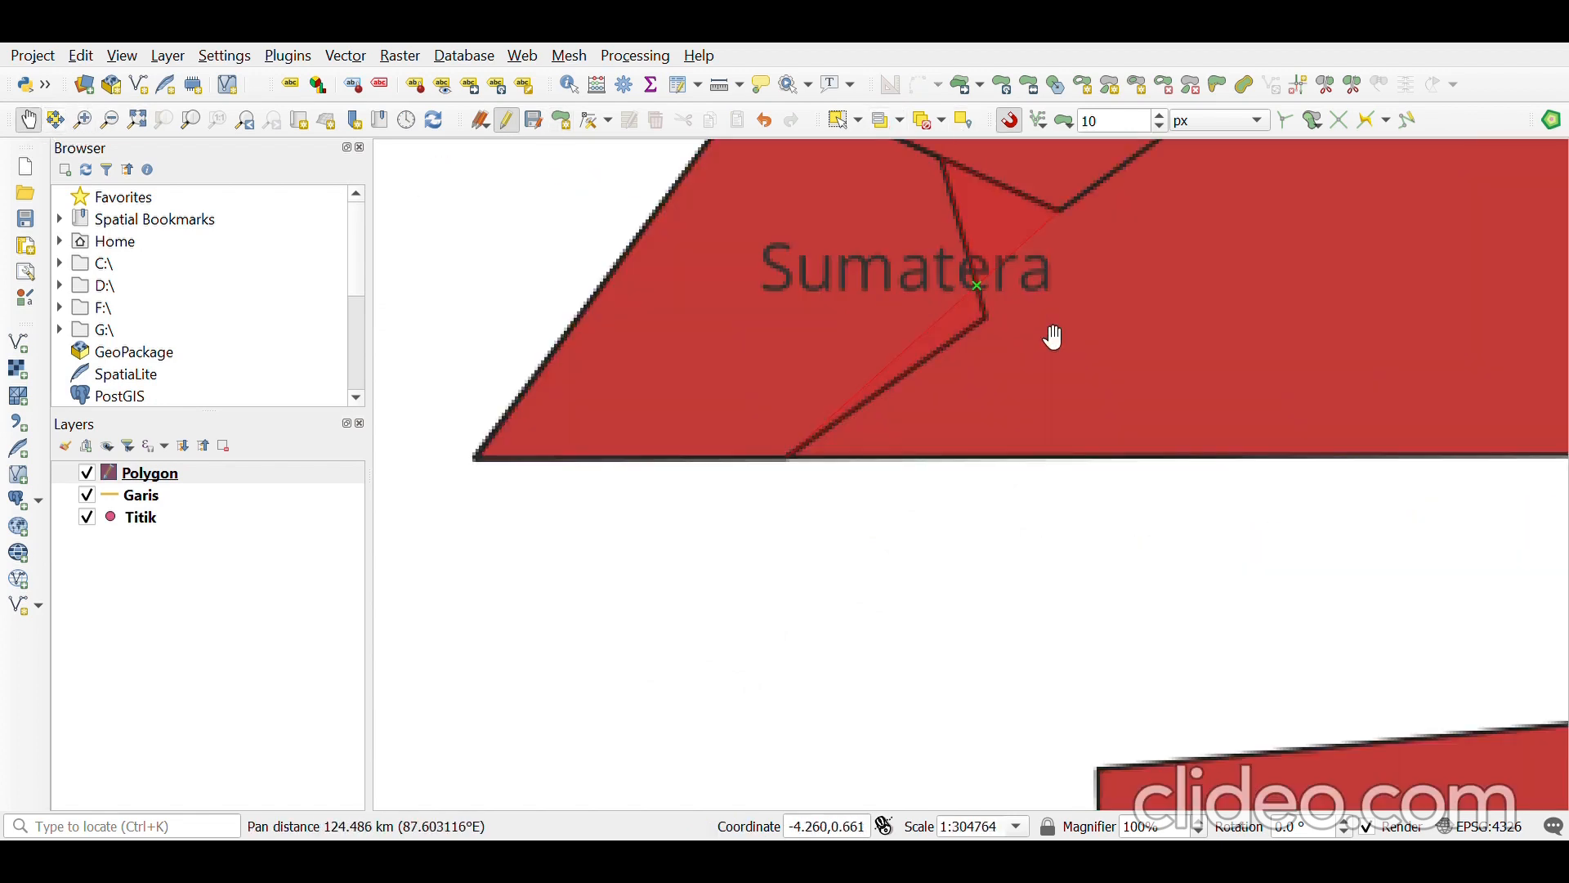
left_click(562, 121)
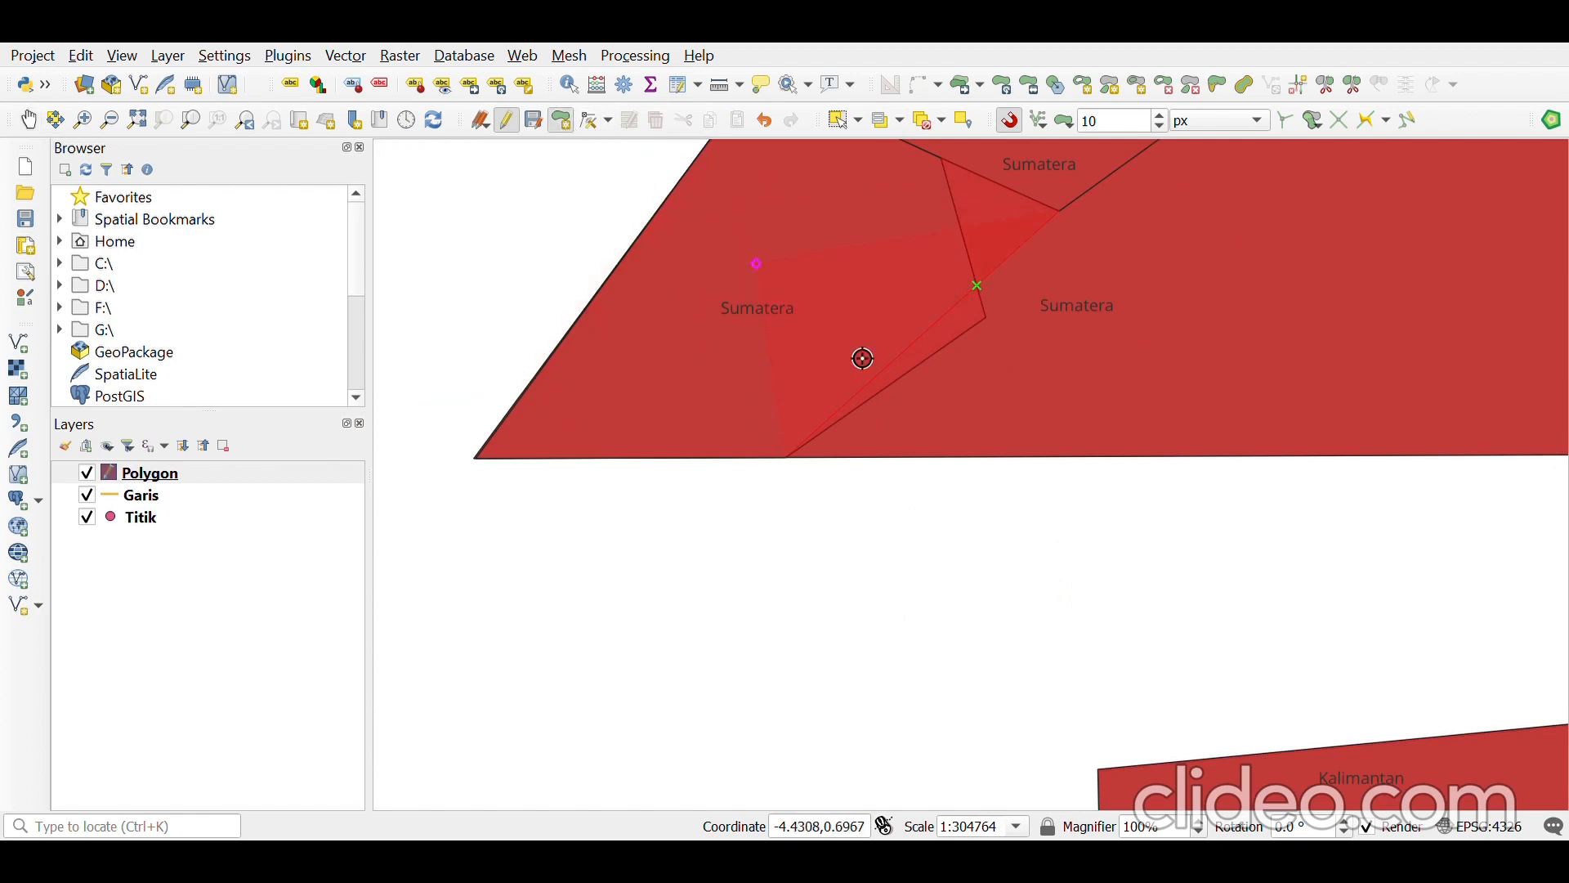
left_click(1161, 472)
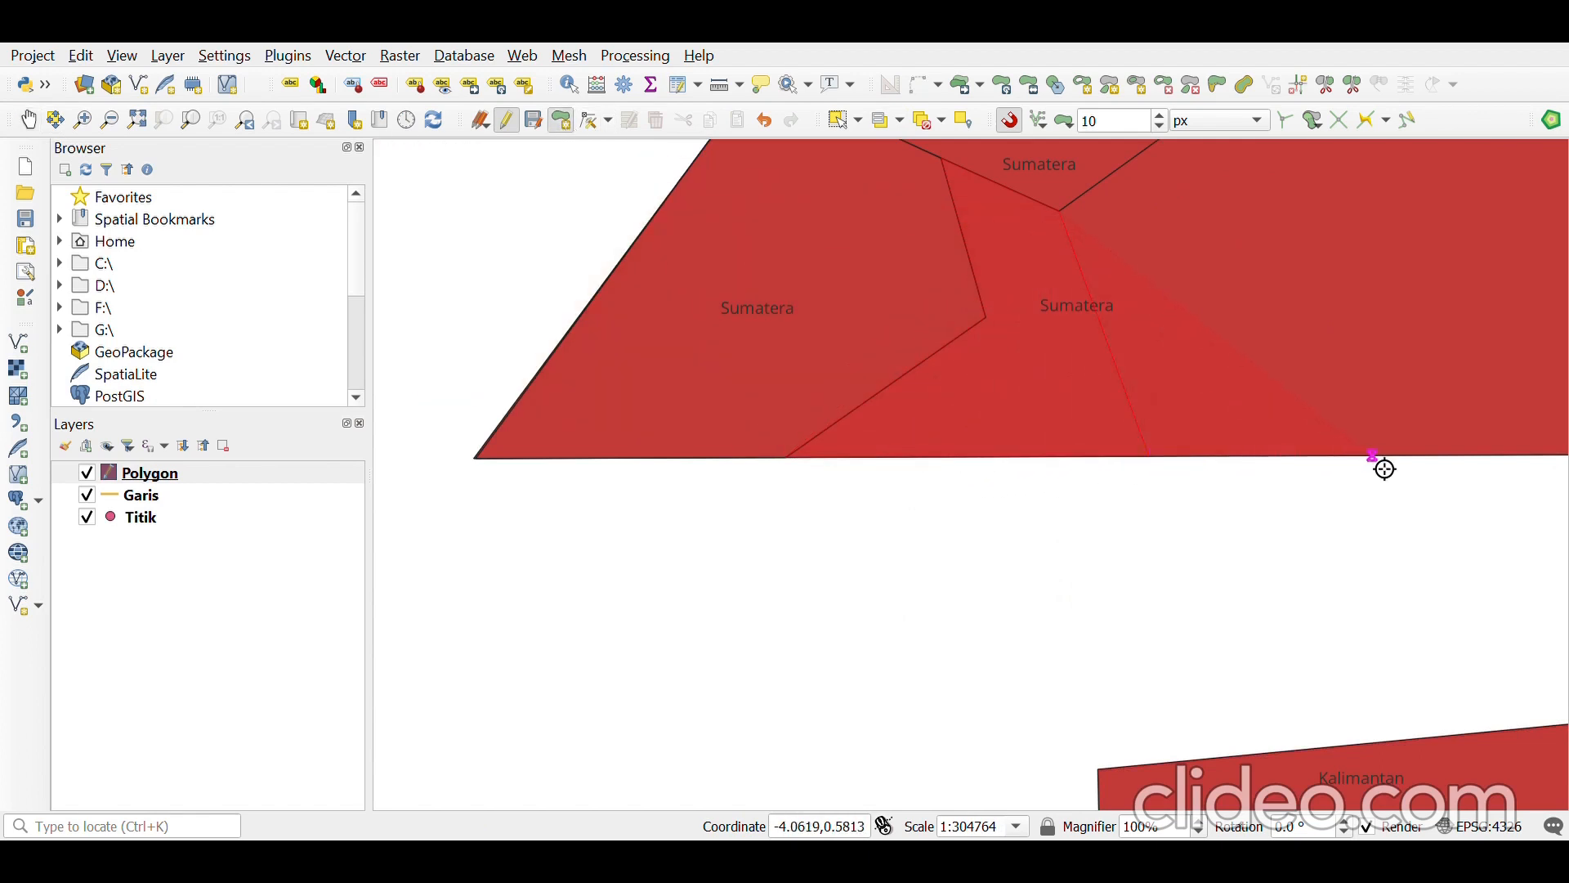
- Extend the third inner polygon's outline to the Sumatera parallelogram's lower-right corner
scroll(1545, 466, "down", 1)
scroll(1549, 468, "up", 3)
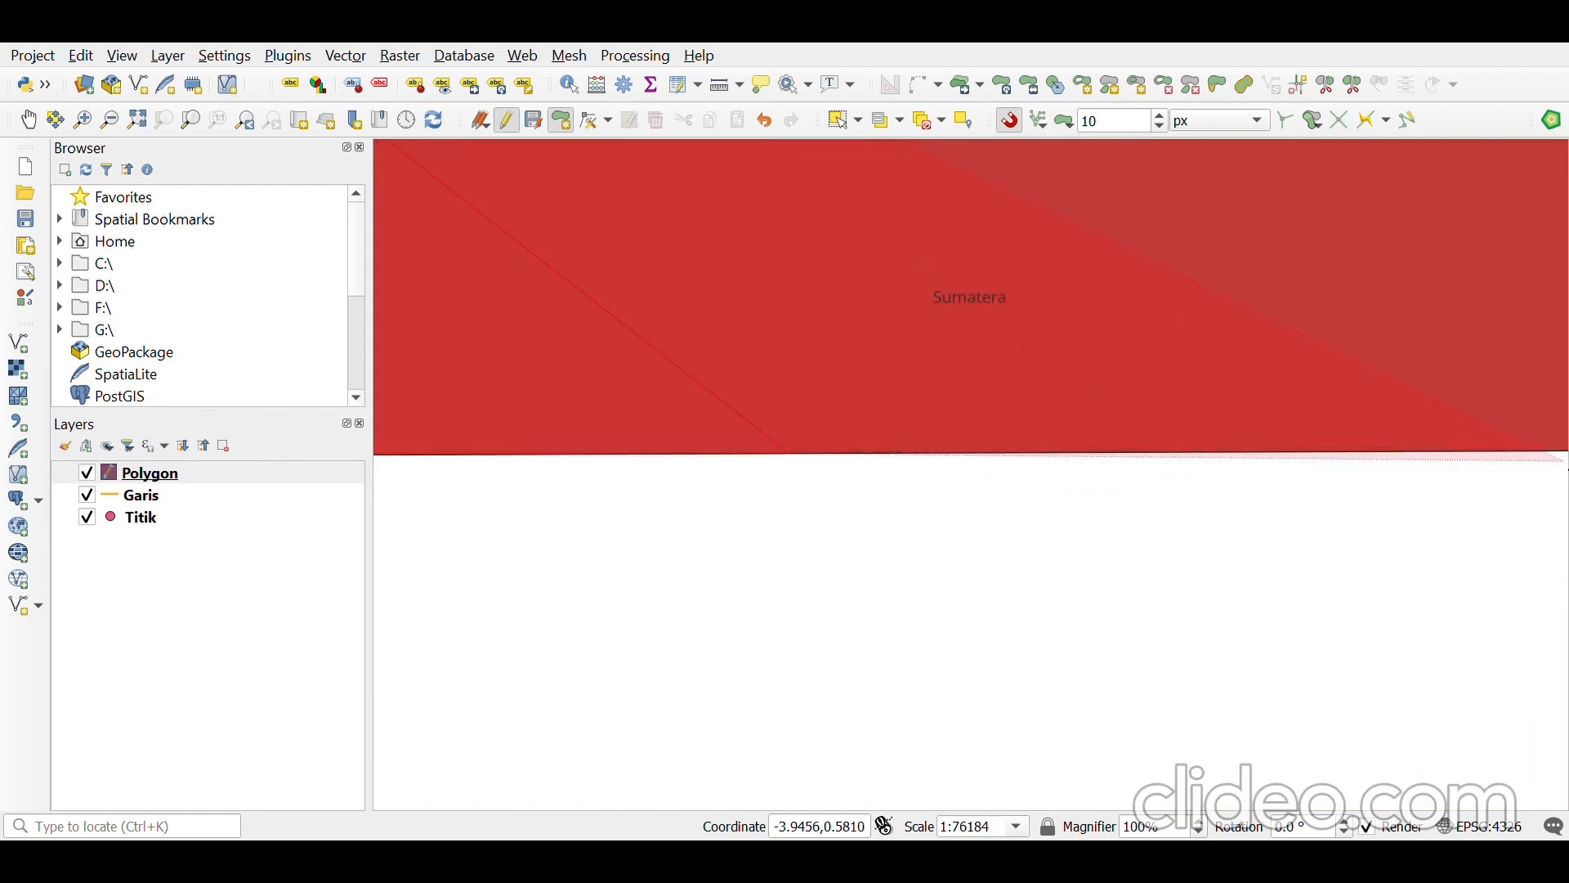
scroll(1553, 470, "down", 2)
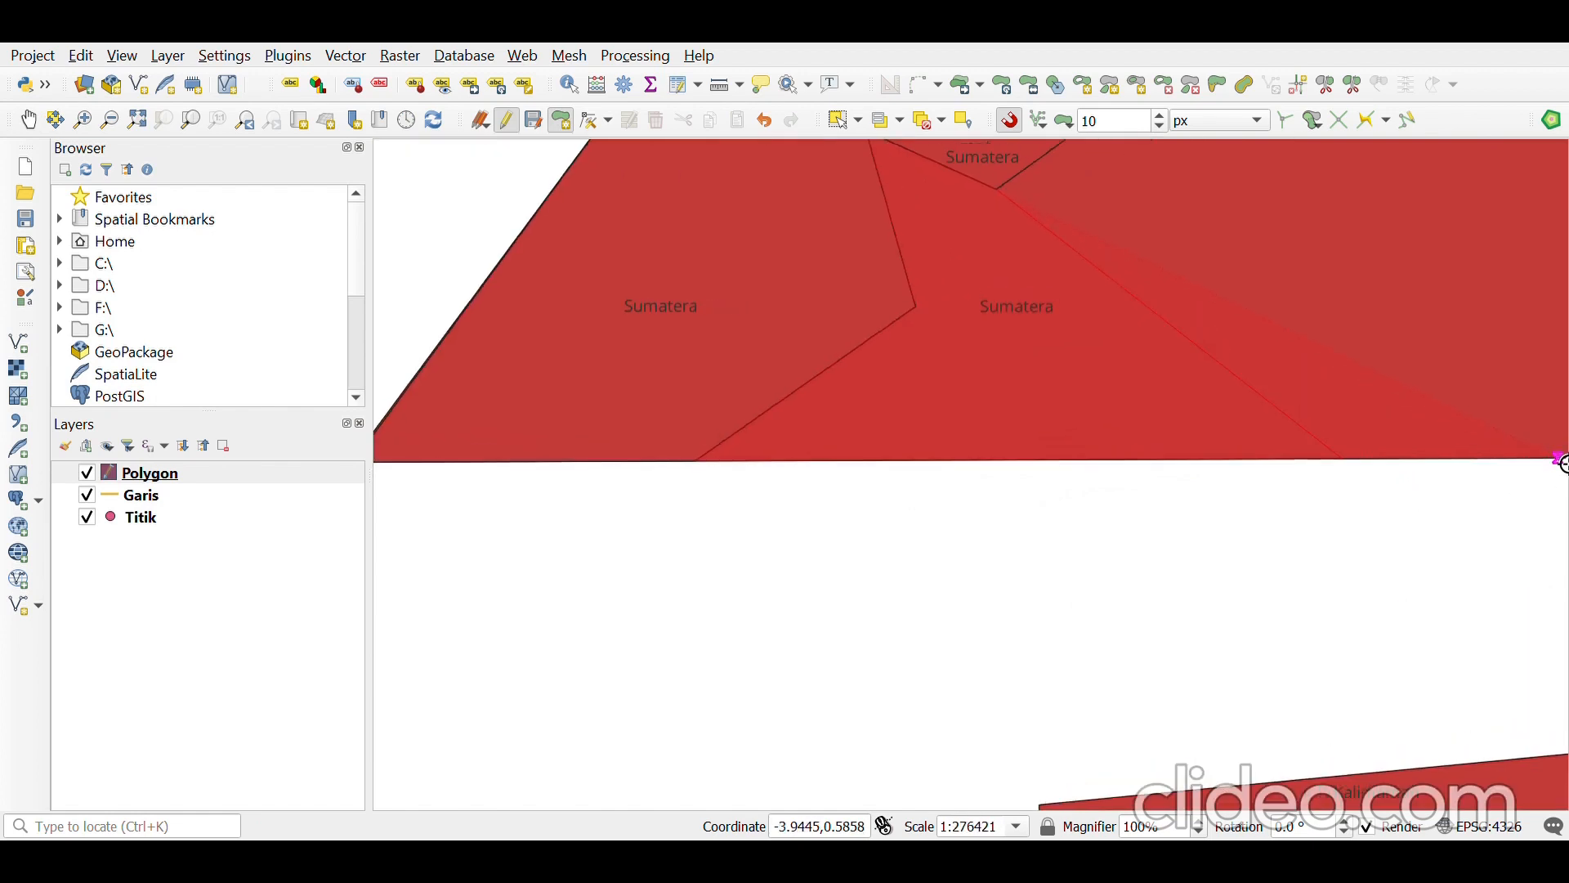
left_click(29, 120)
left_click_drag(1262, 333, 1002, 392)
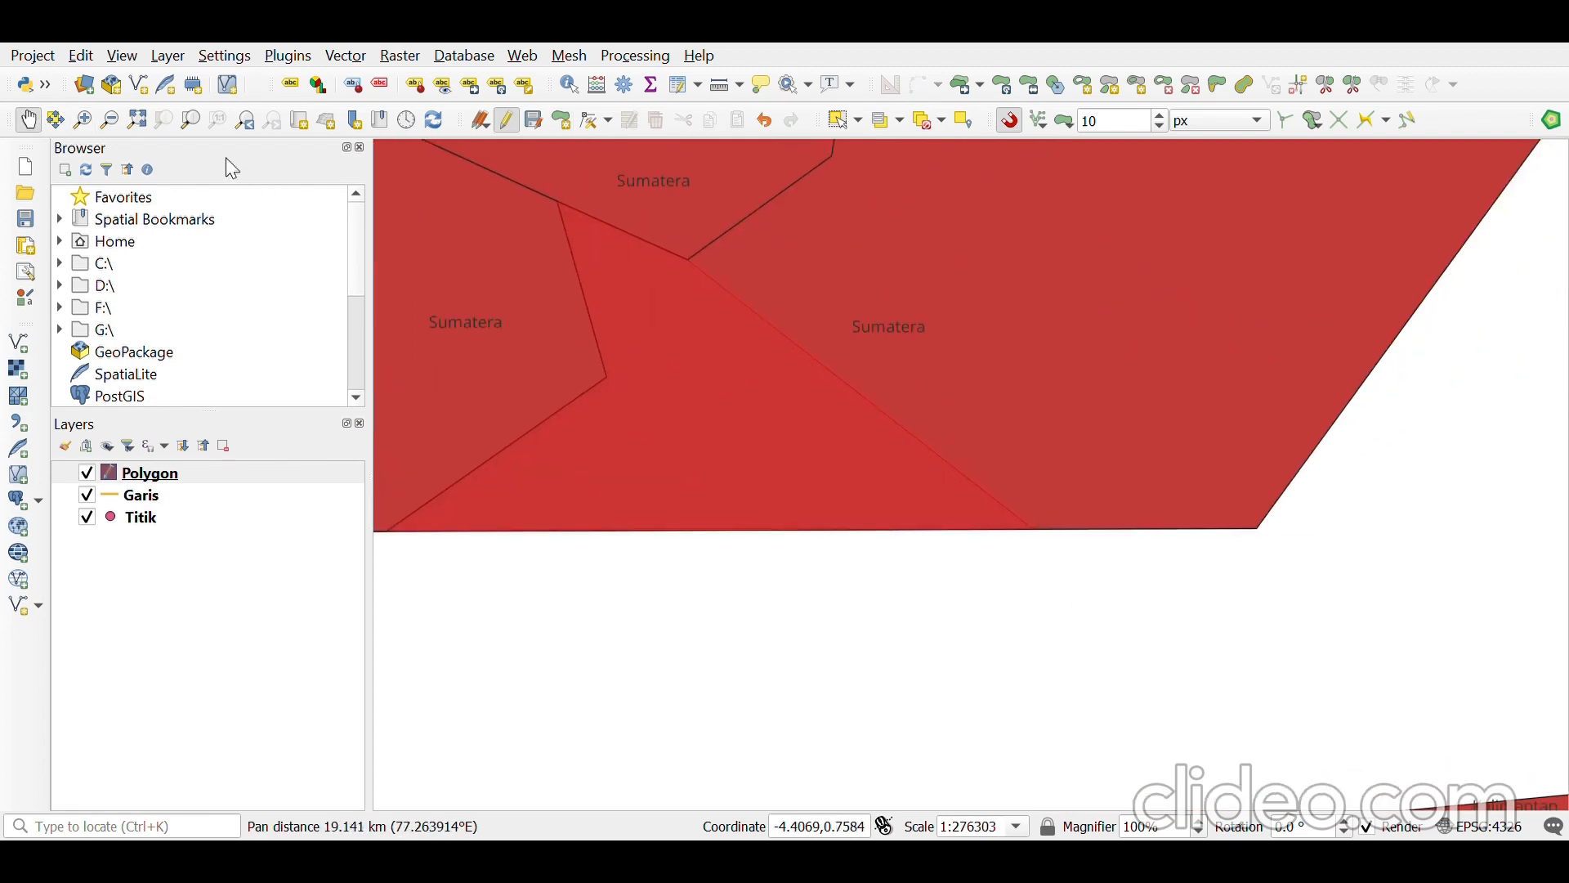
left_click(562, 120)
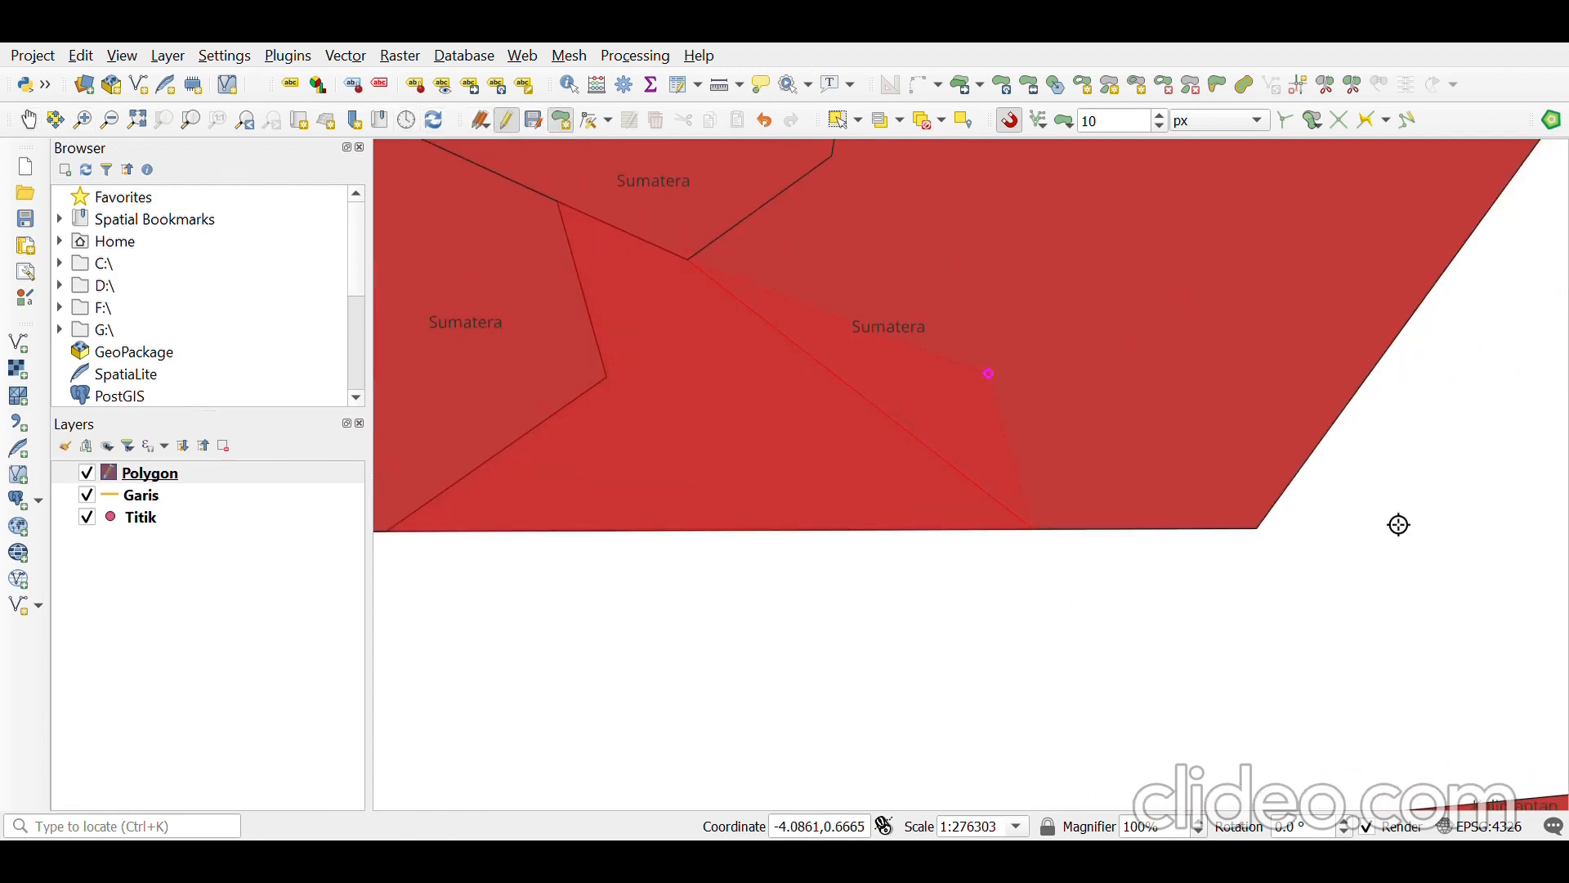
left_click(1269, 538)
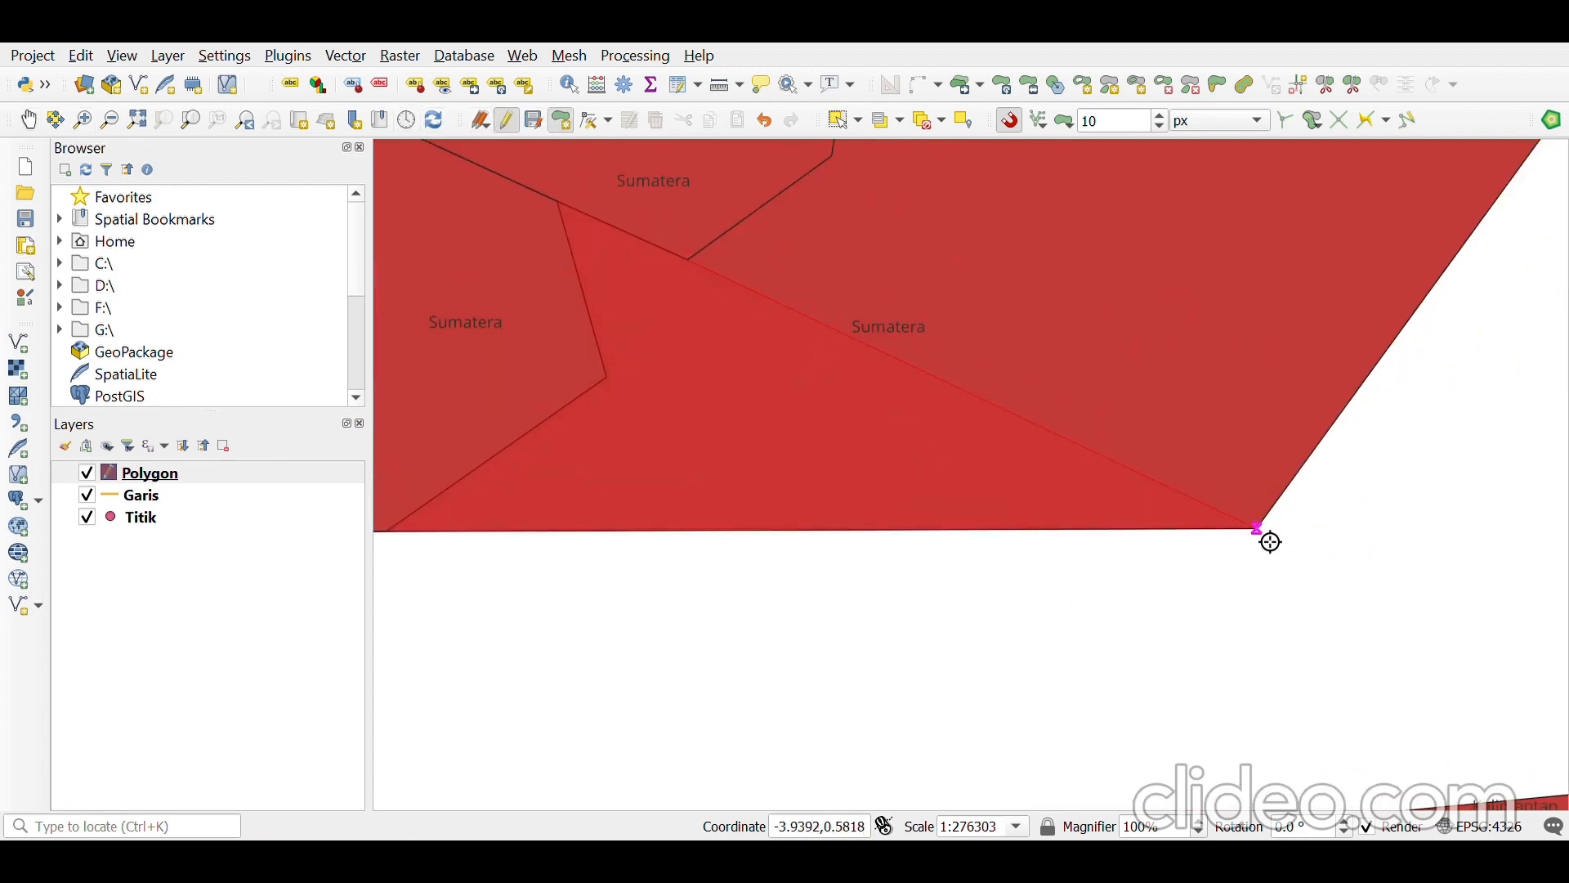
- Finish the third inner polygon through the parallelogram's right edge and the upper small polygon's lower-right vertex, naming it Sumatera
left_click(1476, 256)
scroll(1272, 326, "up", 4)
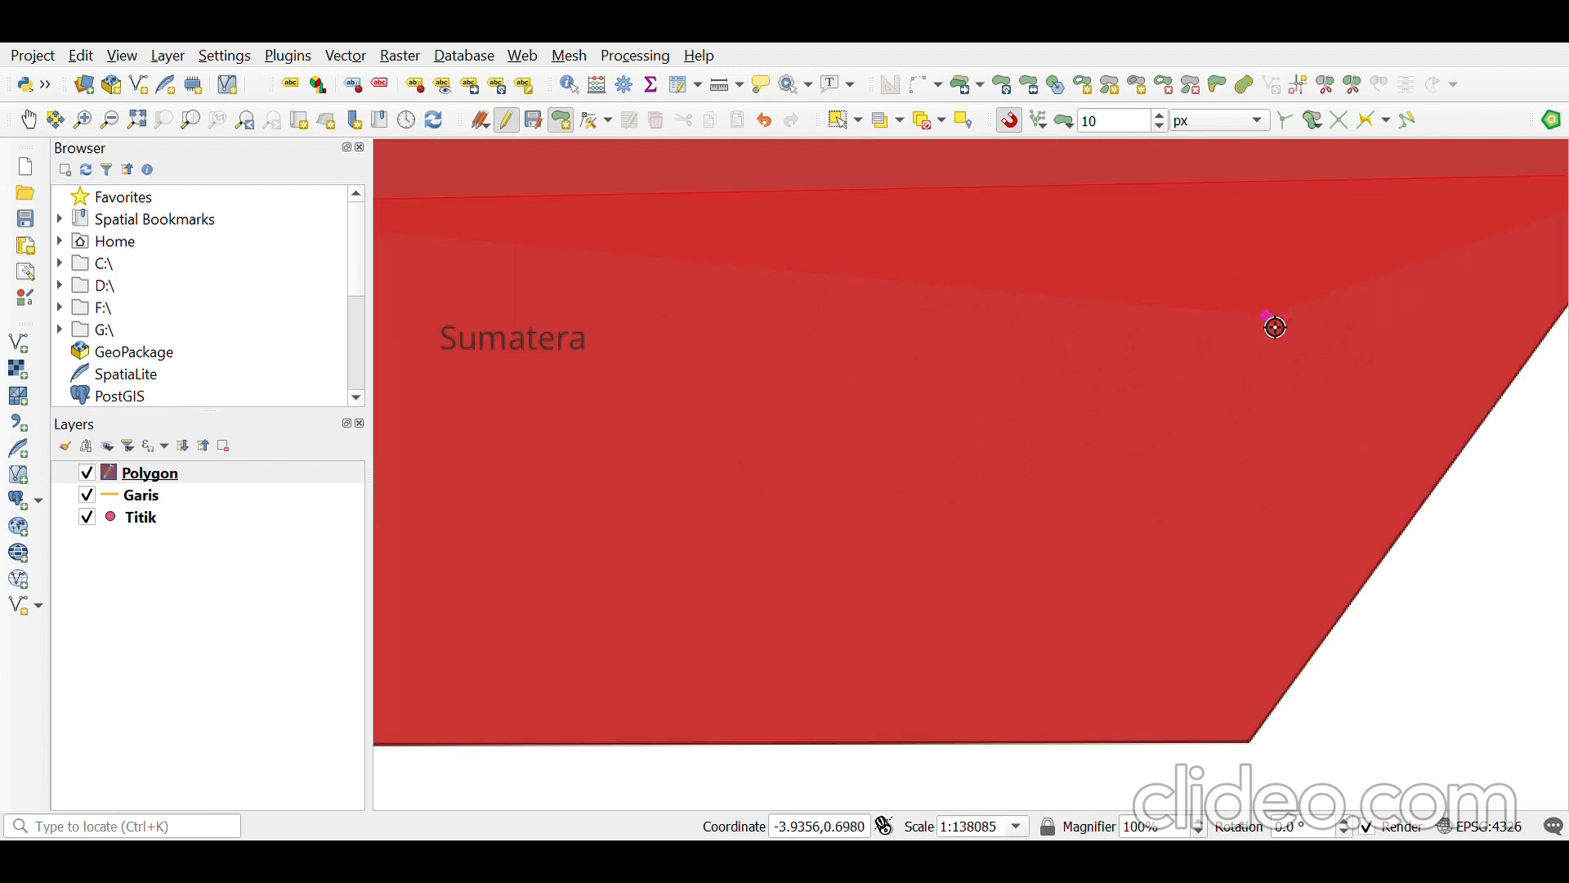
scroll(1173, 340, "down", 4)
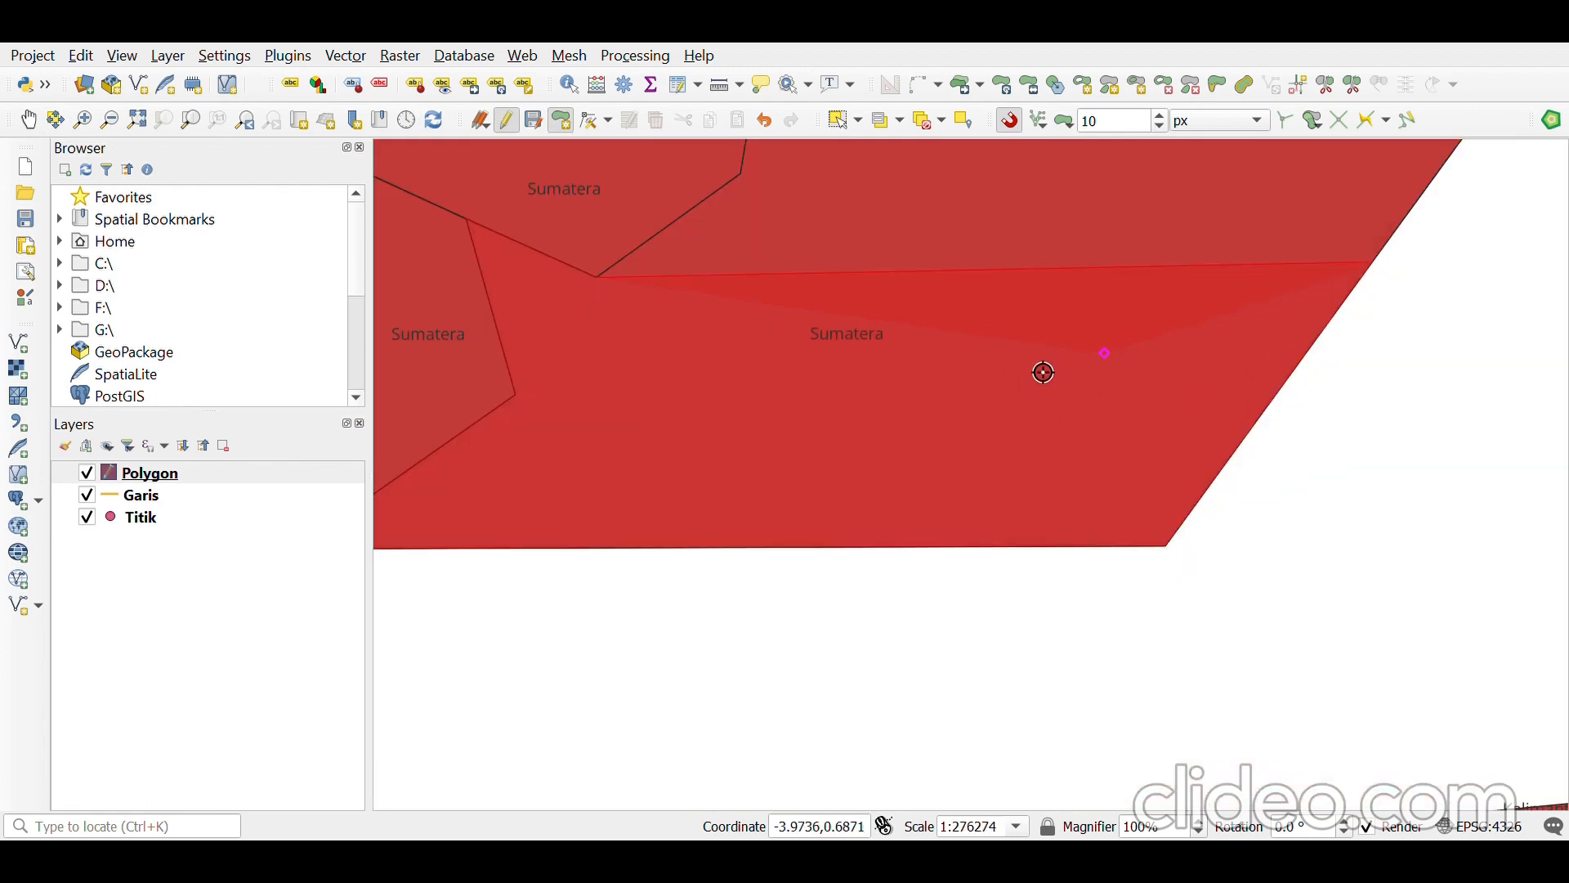
left_click(752, 186)
right_click(821, 233)
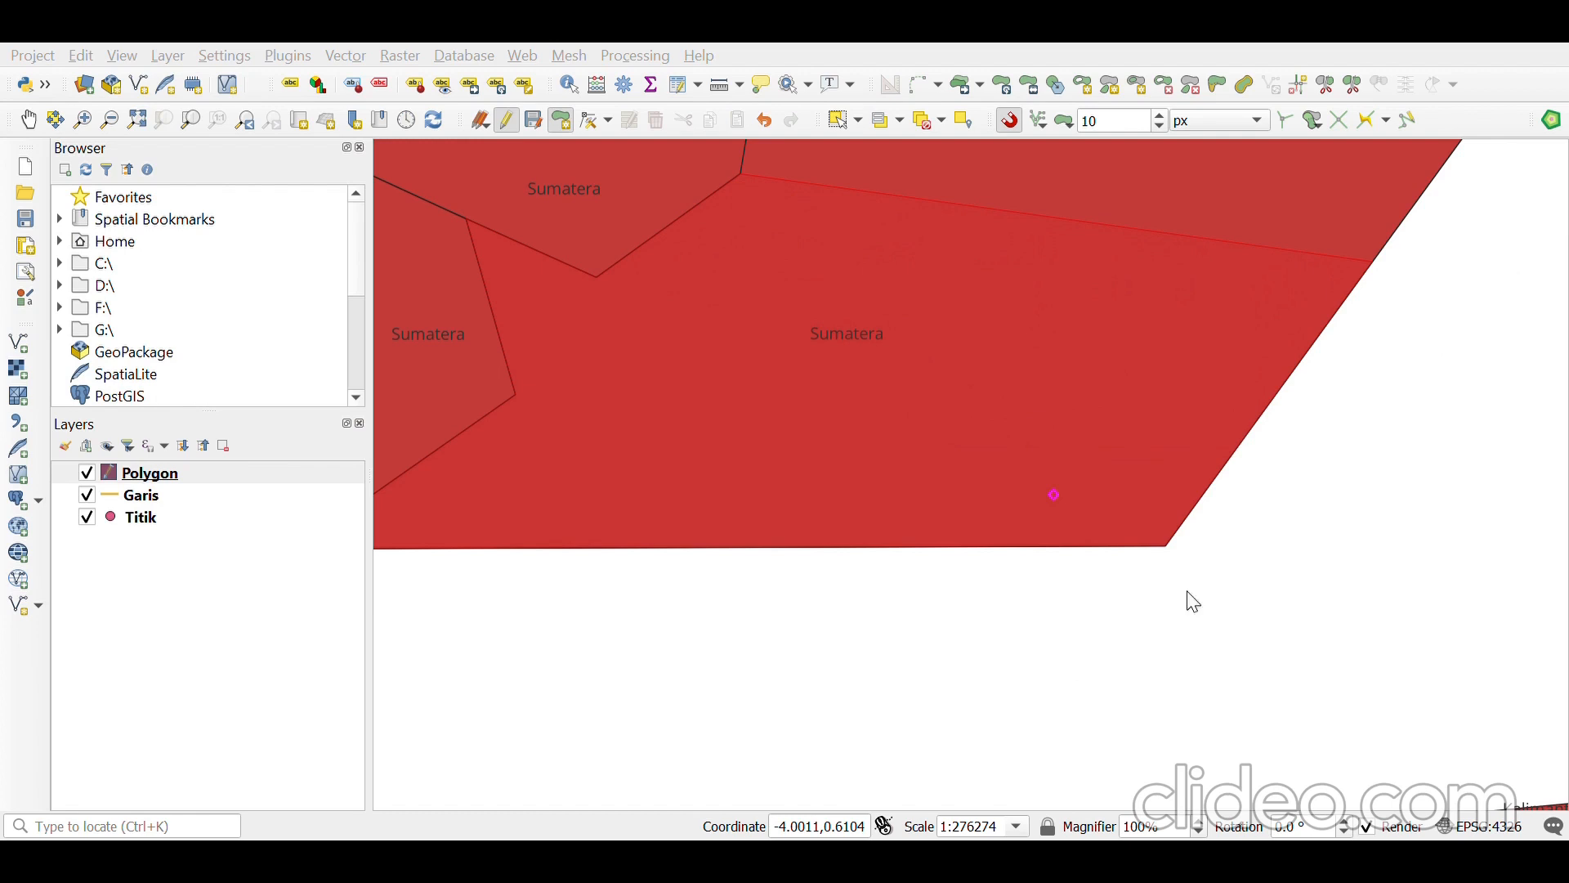
scroll(1236, 475, "up", 2)
scroll(1241, 473, "down", 2)
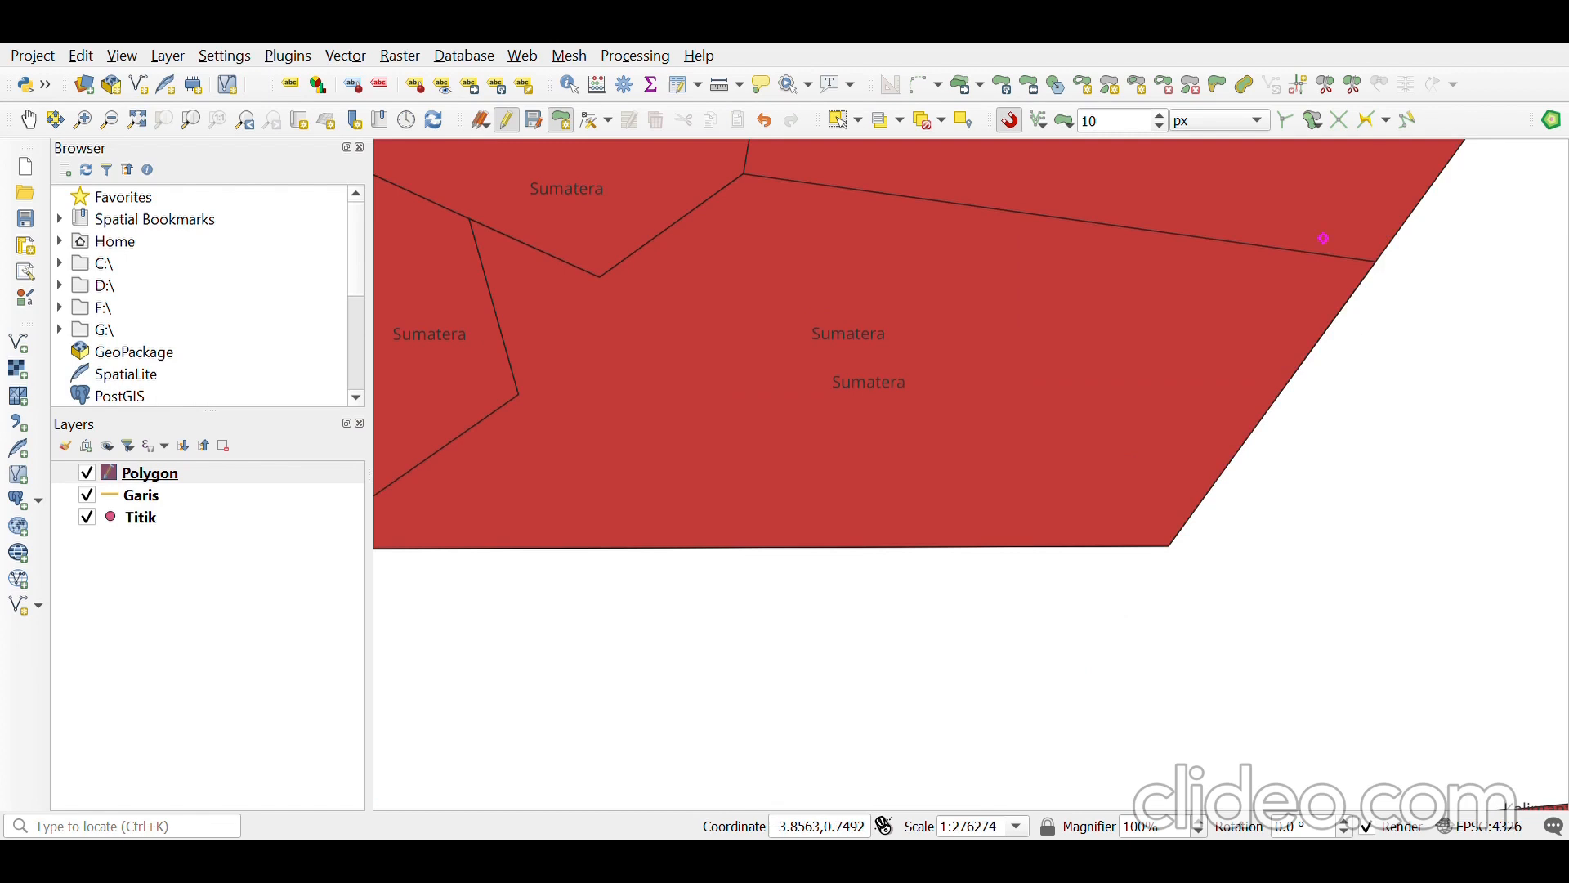
- Start a fourth inner polygon from the parallelogram's upper-left corner along the right side of the upper small polygon
left_click(28, 121)
left_click_drag(861, 231, 799, 494)
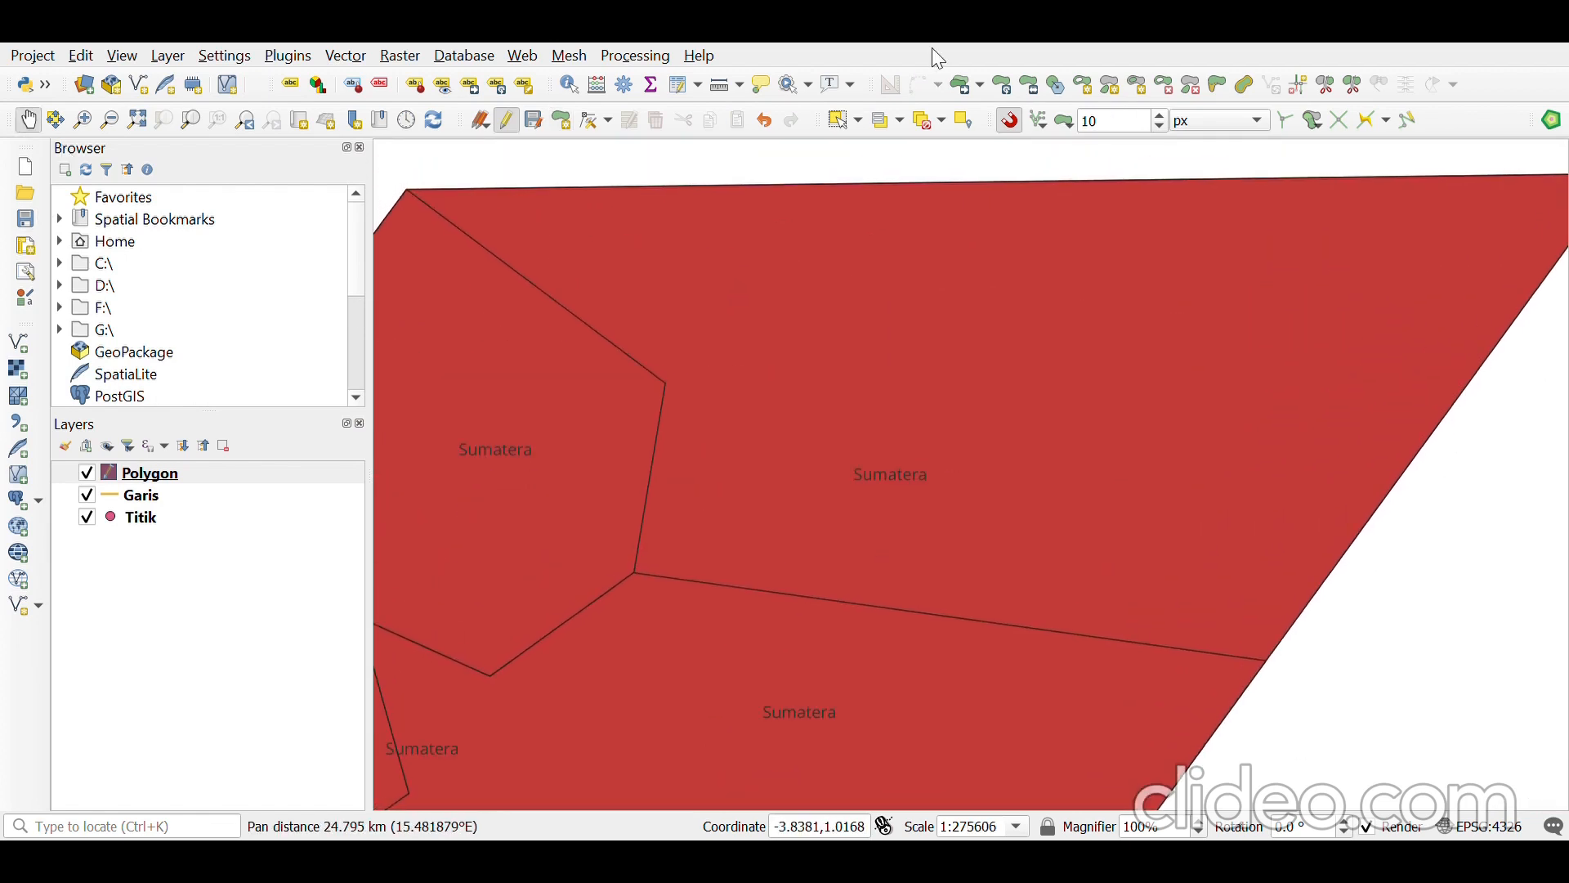
left_click_drag(1109, 437, 1068, 414)
scroll(1069, 414, "down", 1)
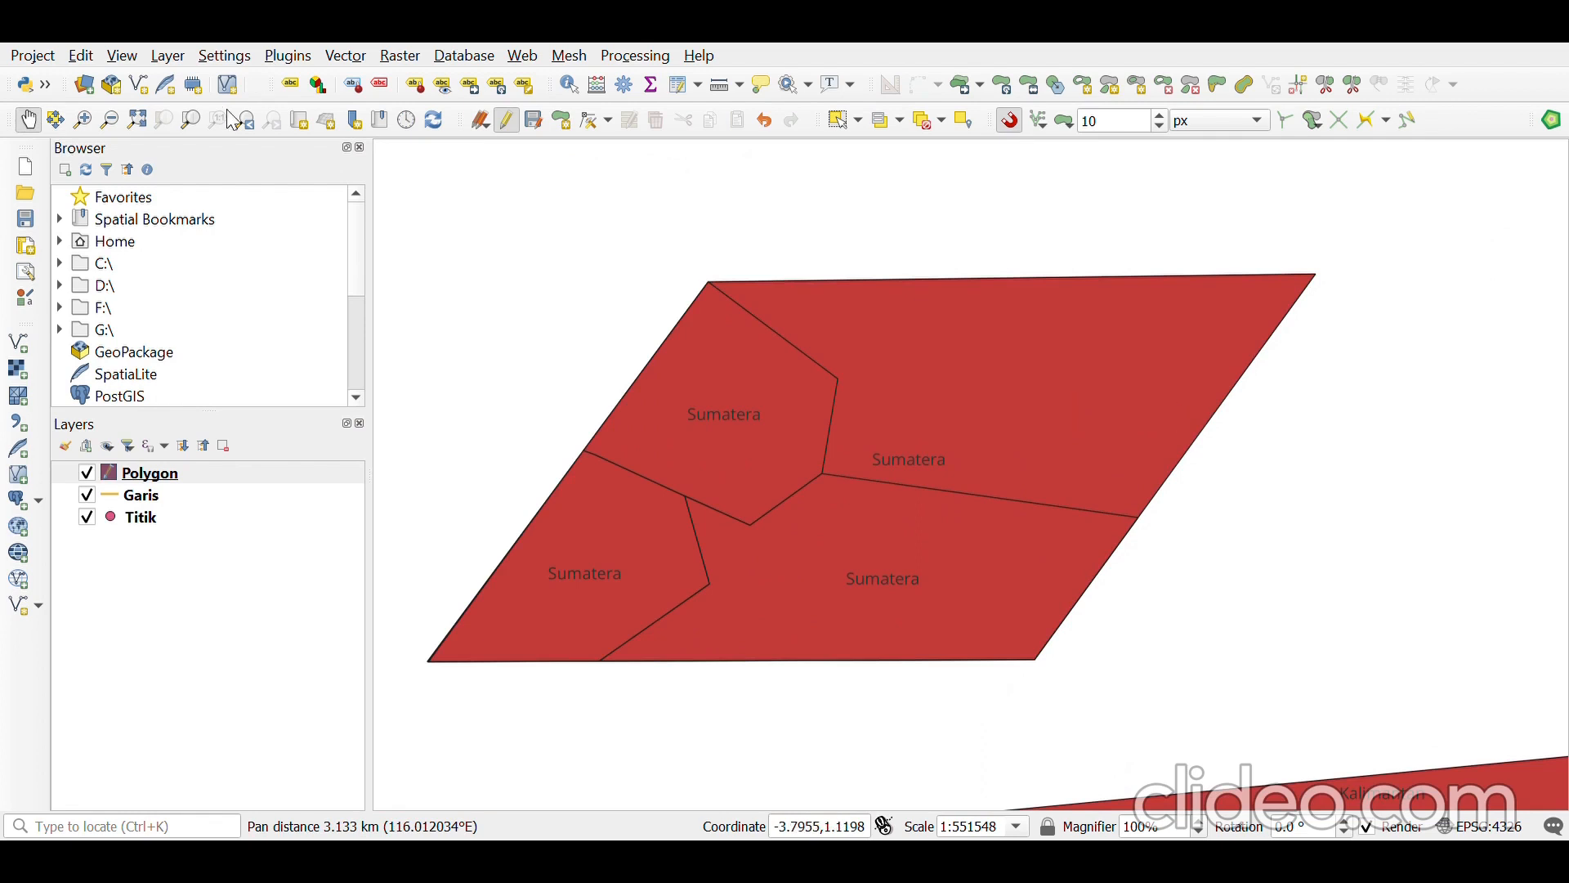
left_click(561, 121)
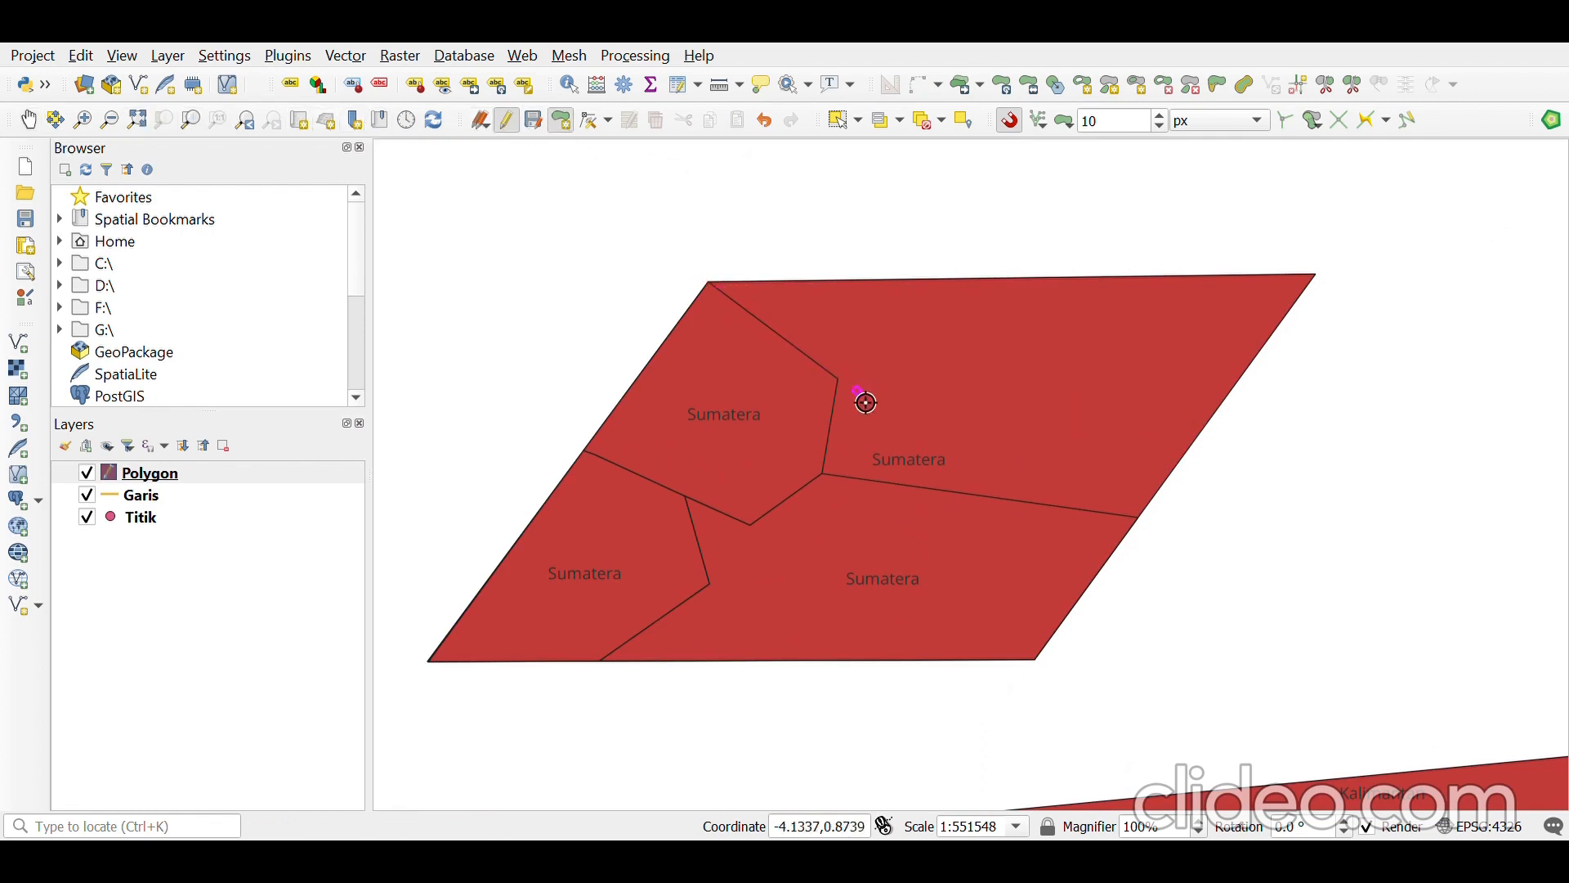
scroll(844, 385, "up", 2)
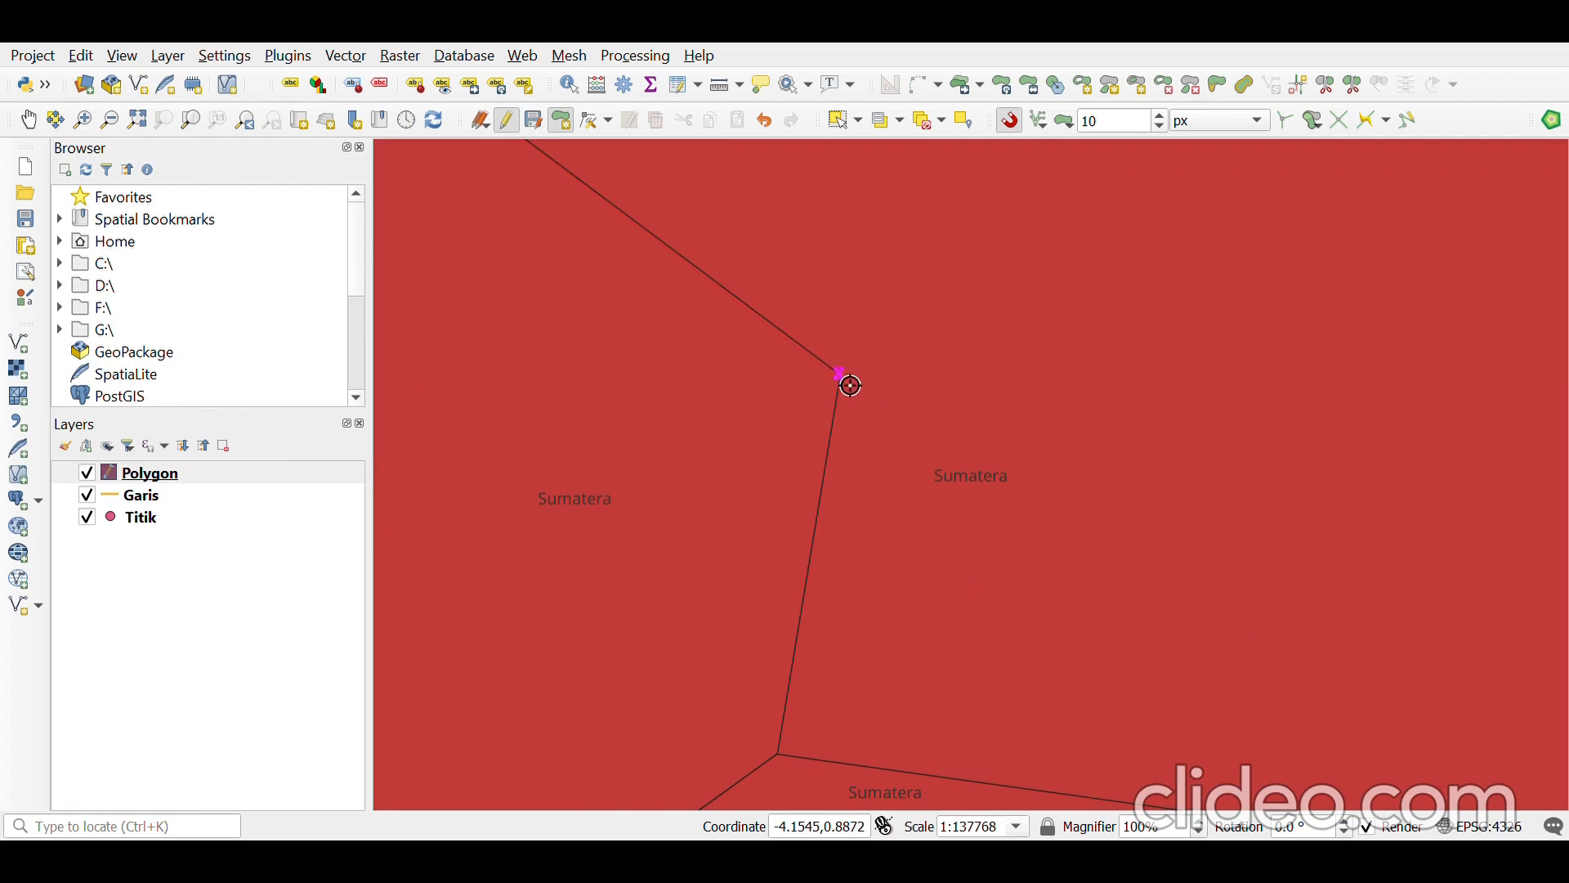
left_click(850, 385)
left_click(792, 761)
- Complete the fourth inner polygon through the third polygon's right corner and the parallelogram's upper-right corner, naming it Sumatera
scroll(1182, 519, "down", 1)
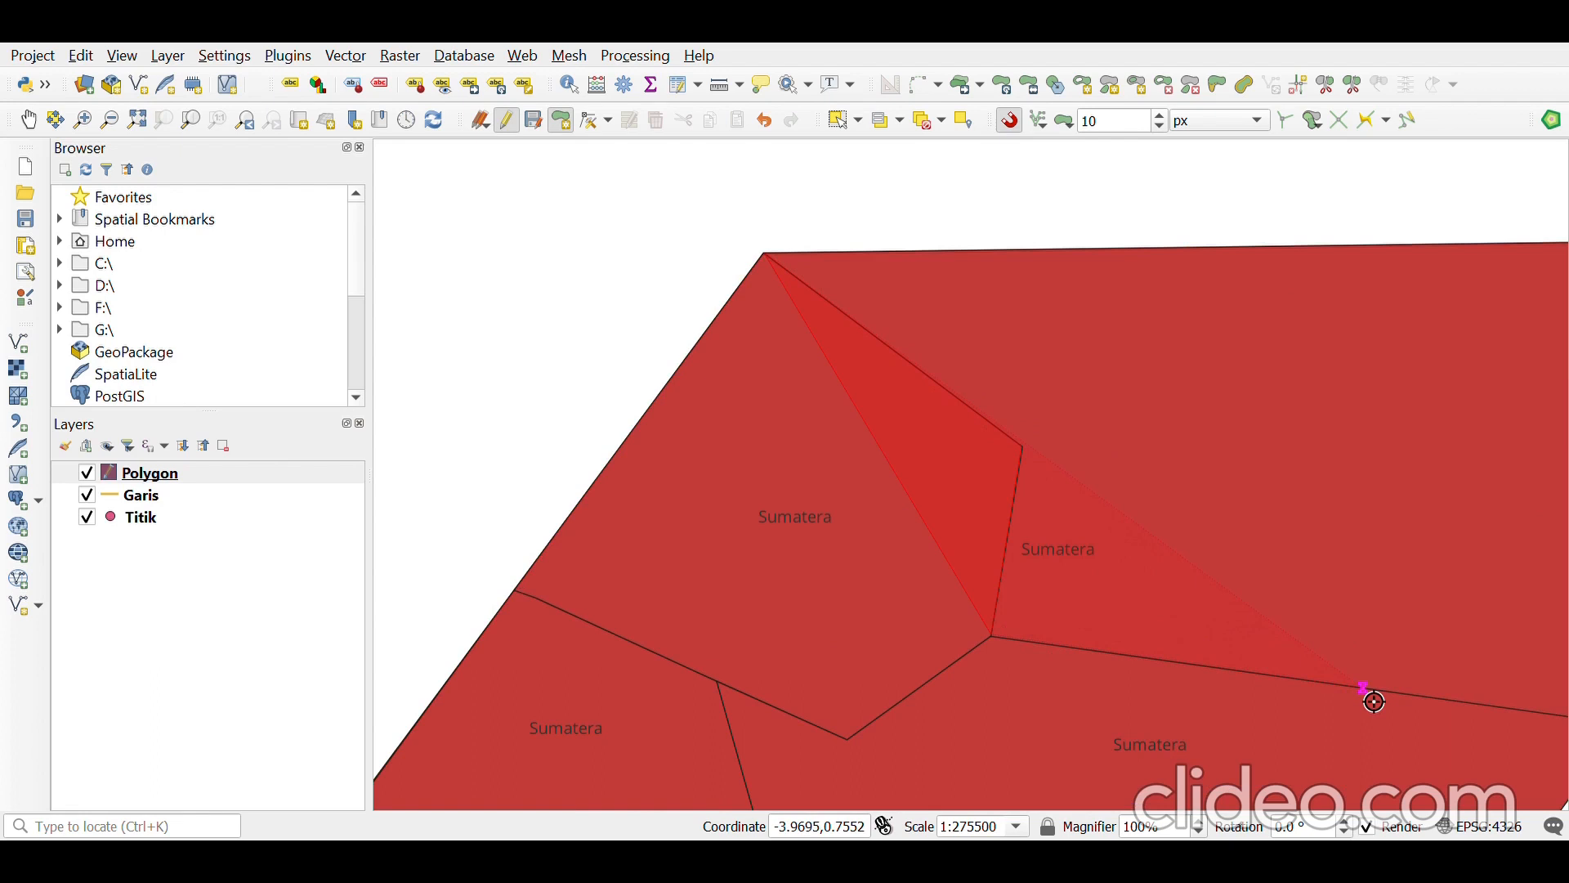
scroll(1333, 621, "down", 1)
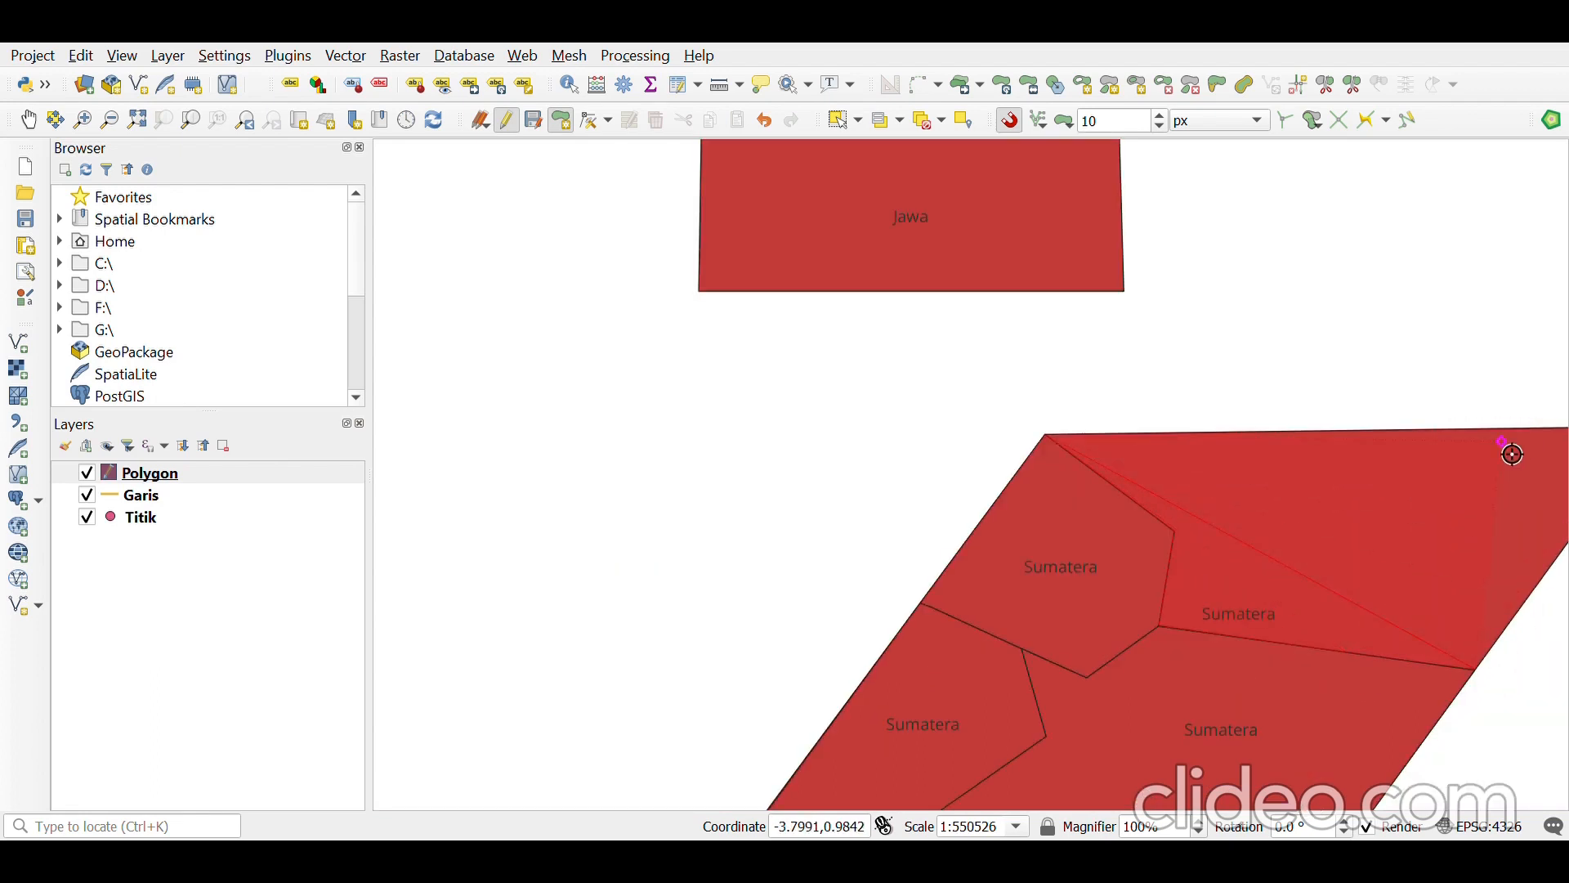
scroll(1531, 444, "down", 1)
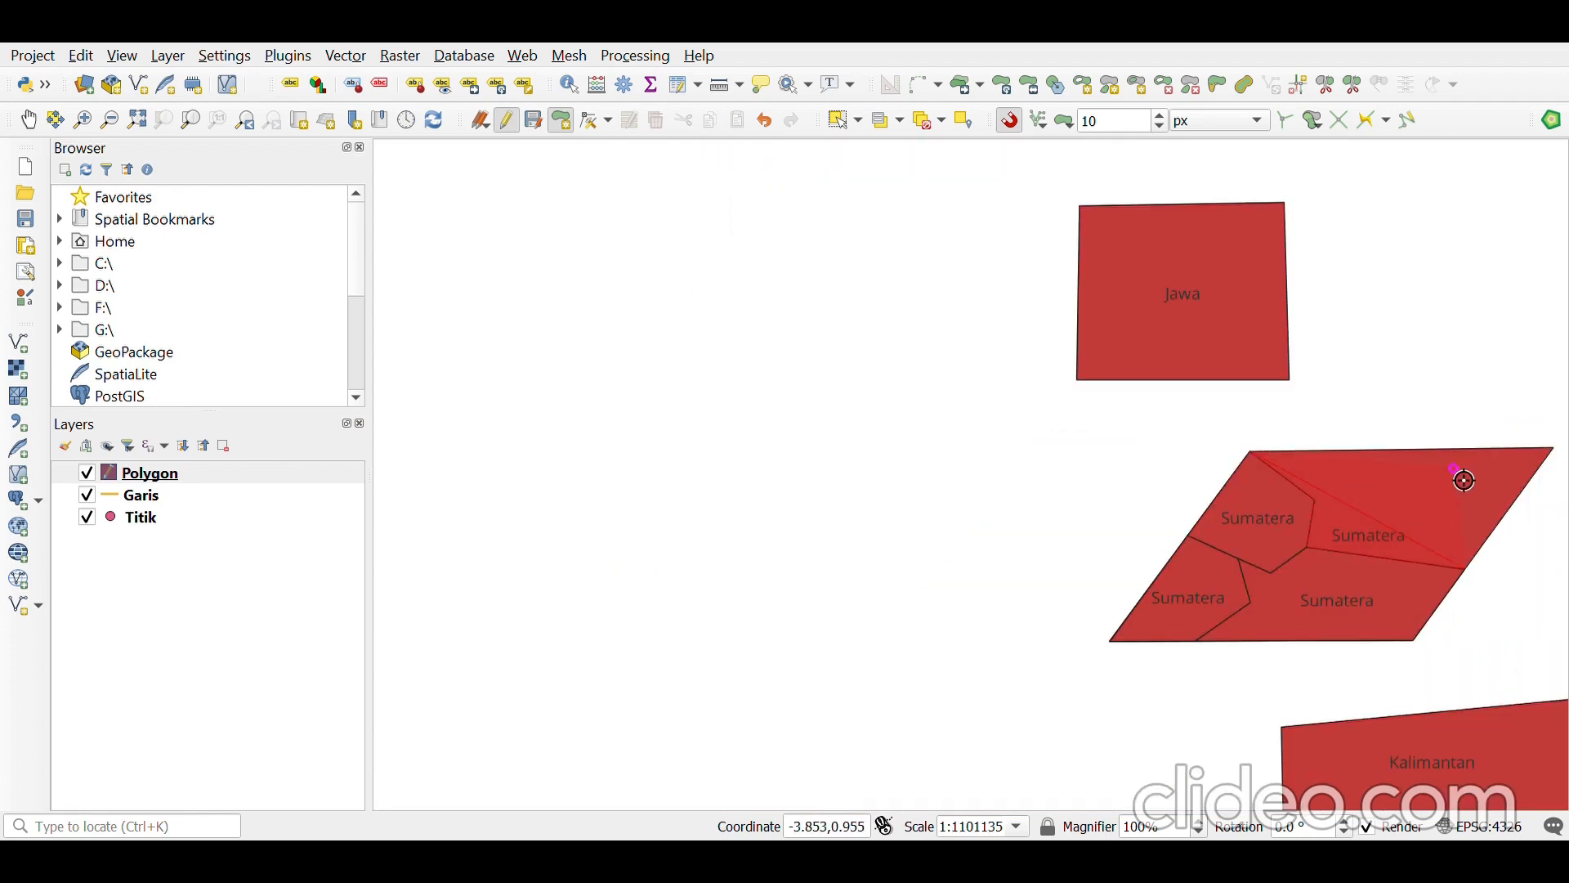
right_click(1559, 459)
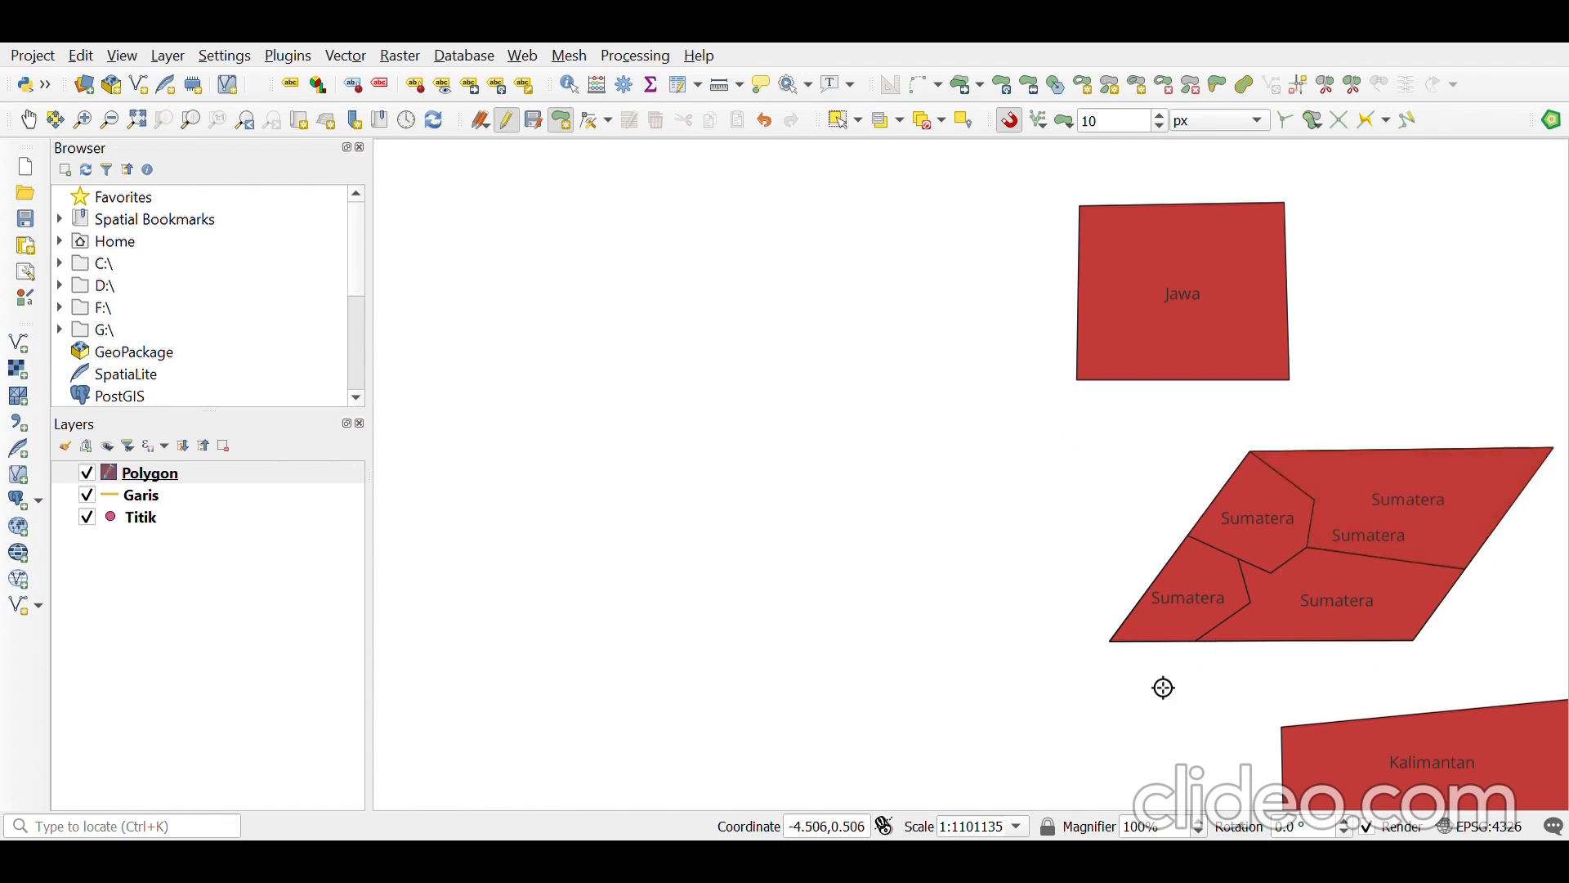
- Label the four pieces in the parallelogram Jambi (upper left), Meda (upper right), Padang (lower left) and Pekanbaru (lower right)
left_click(29, 121)
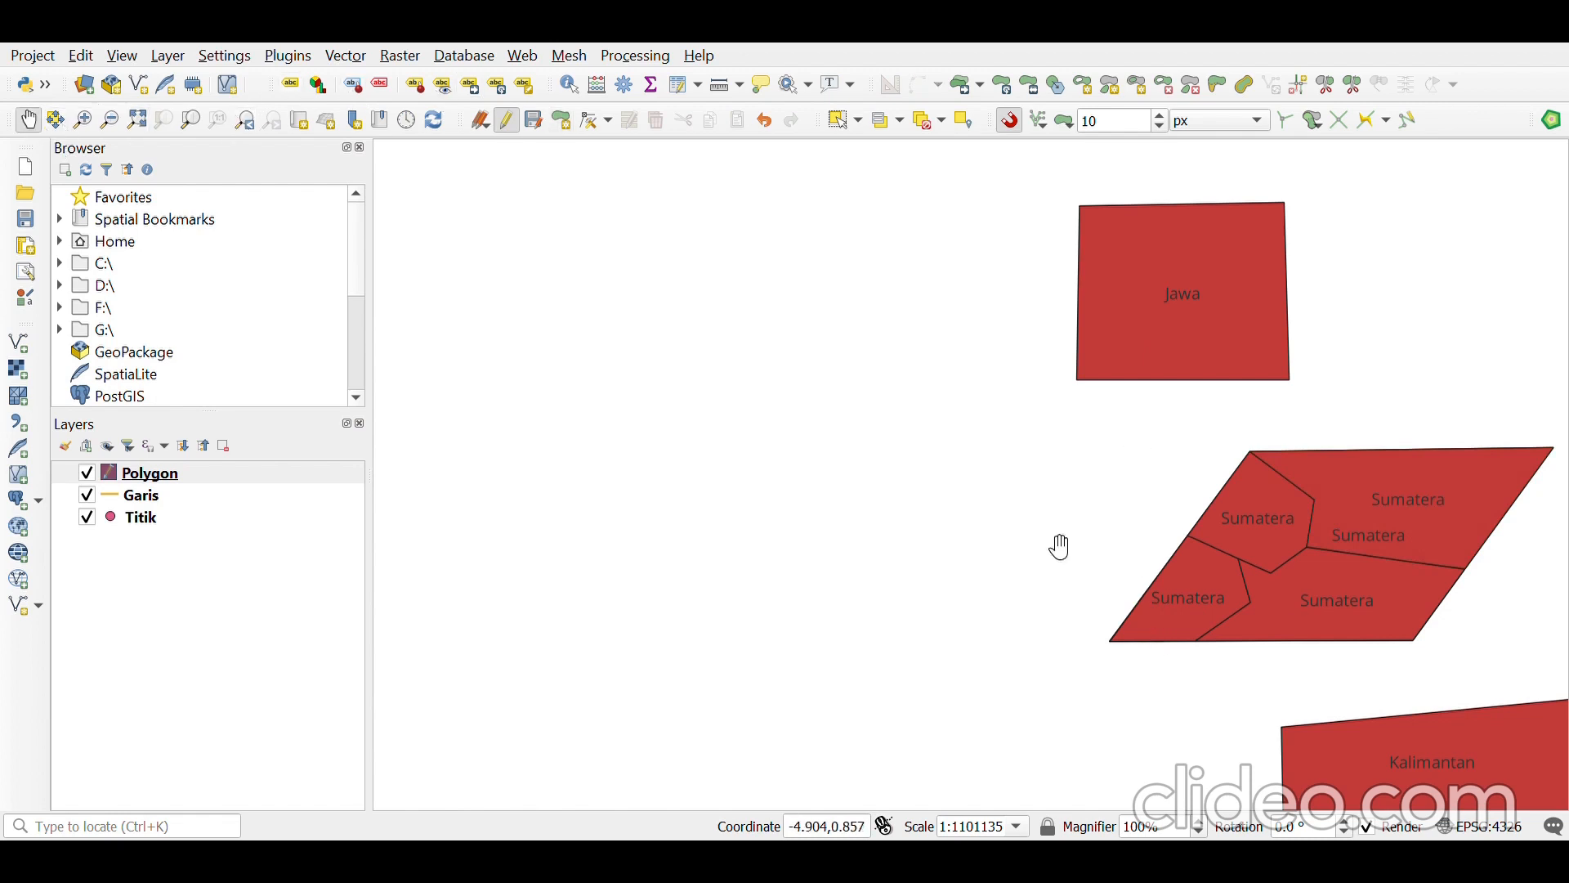
left_click_drag(1295, 591, 1006, 507)
scroll(1006, 508, "up", 1)
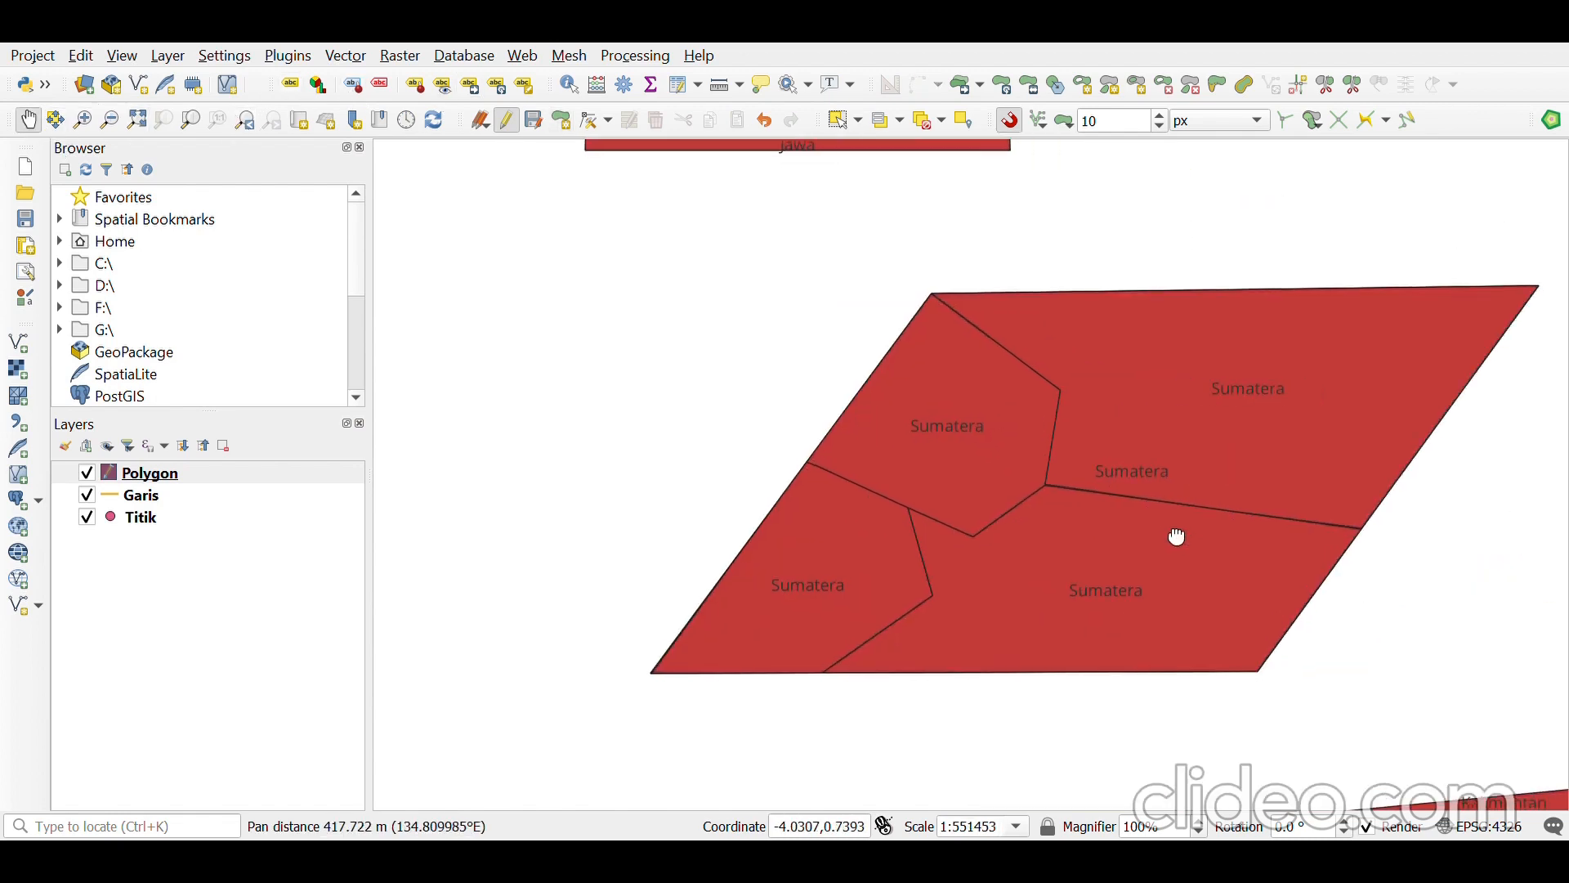
left_click_drag(1177, 536, 1131, 515)
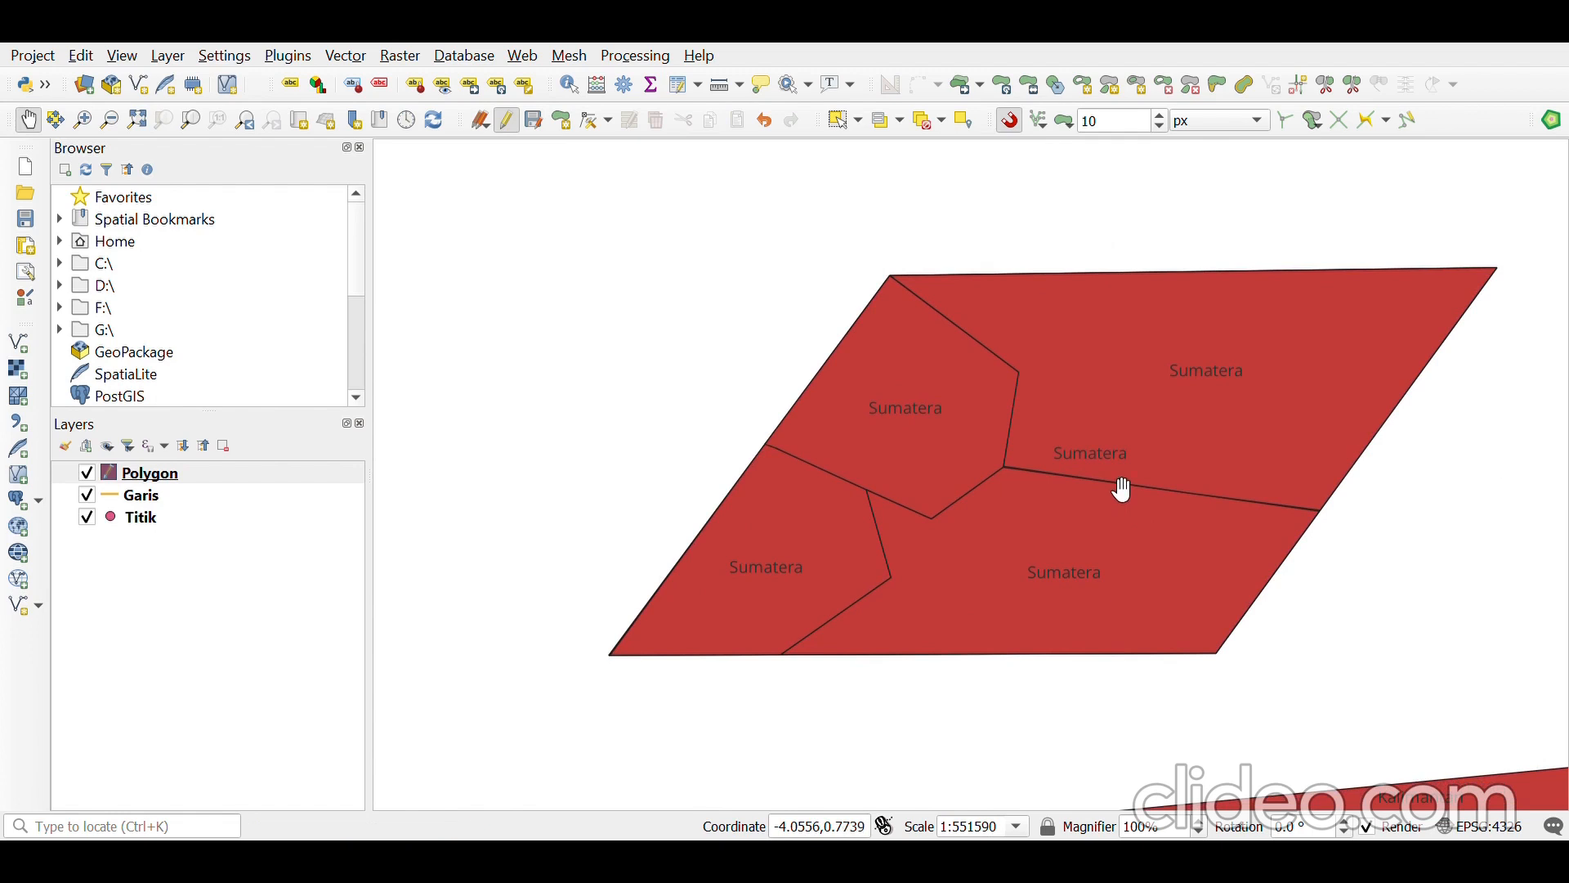
left_click(125, 478)
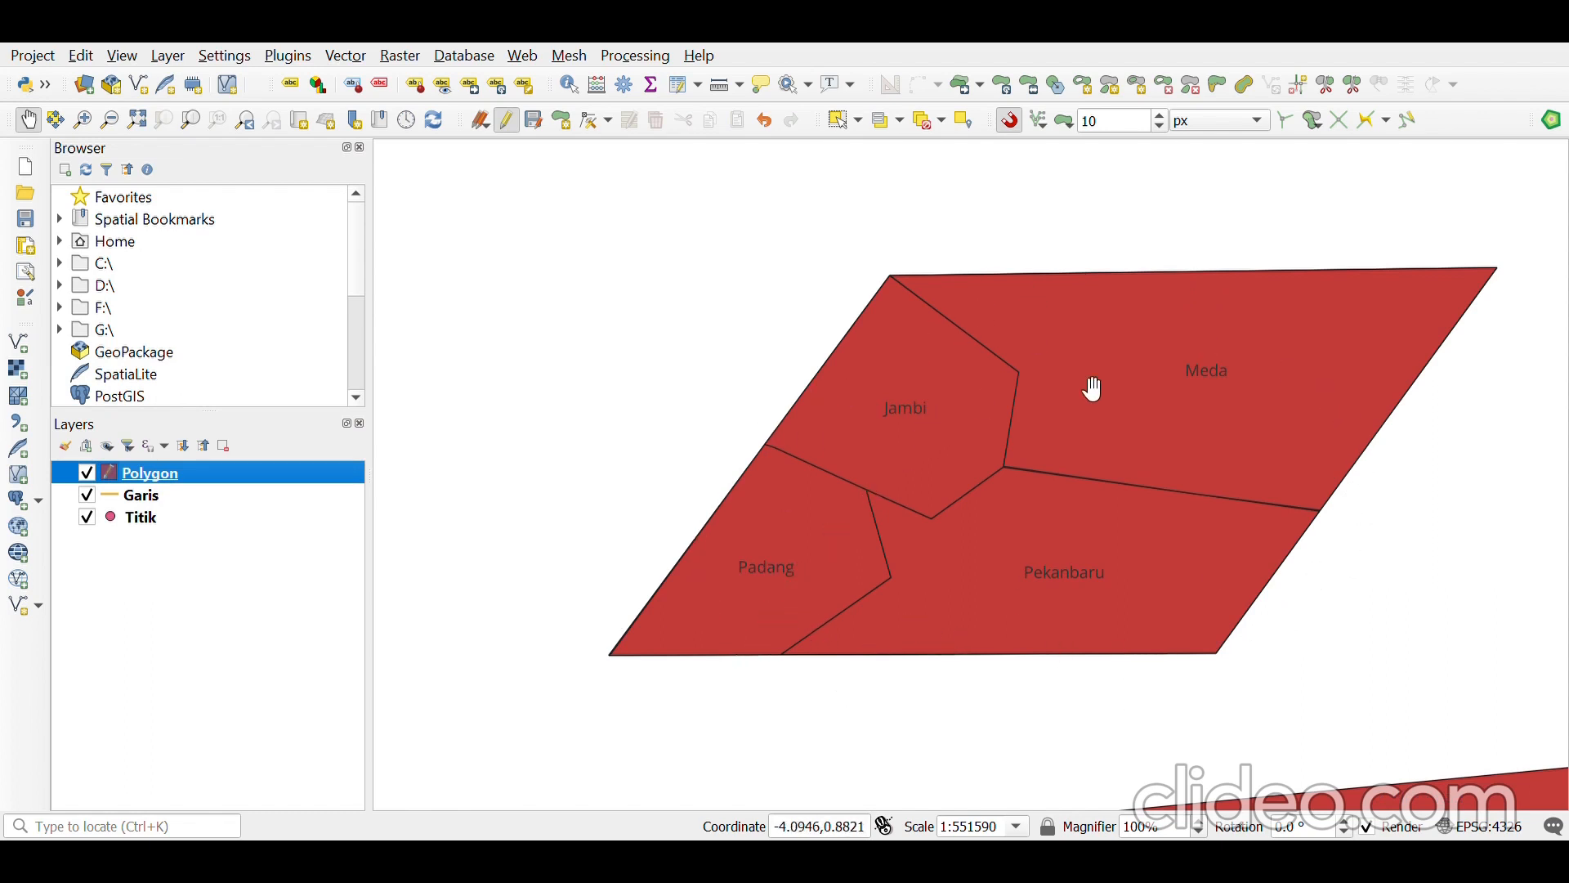
- Save the edits of the Polygon layer and end its editing session
left_click(1228, 378)
left_click_drag(1244, 406, 1201, 404)
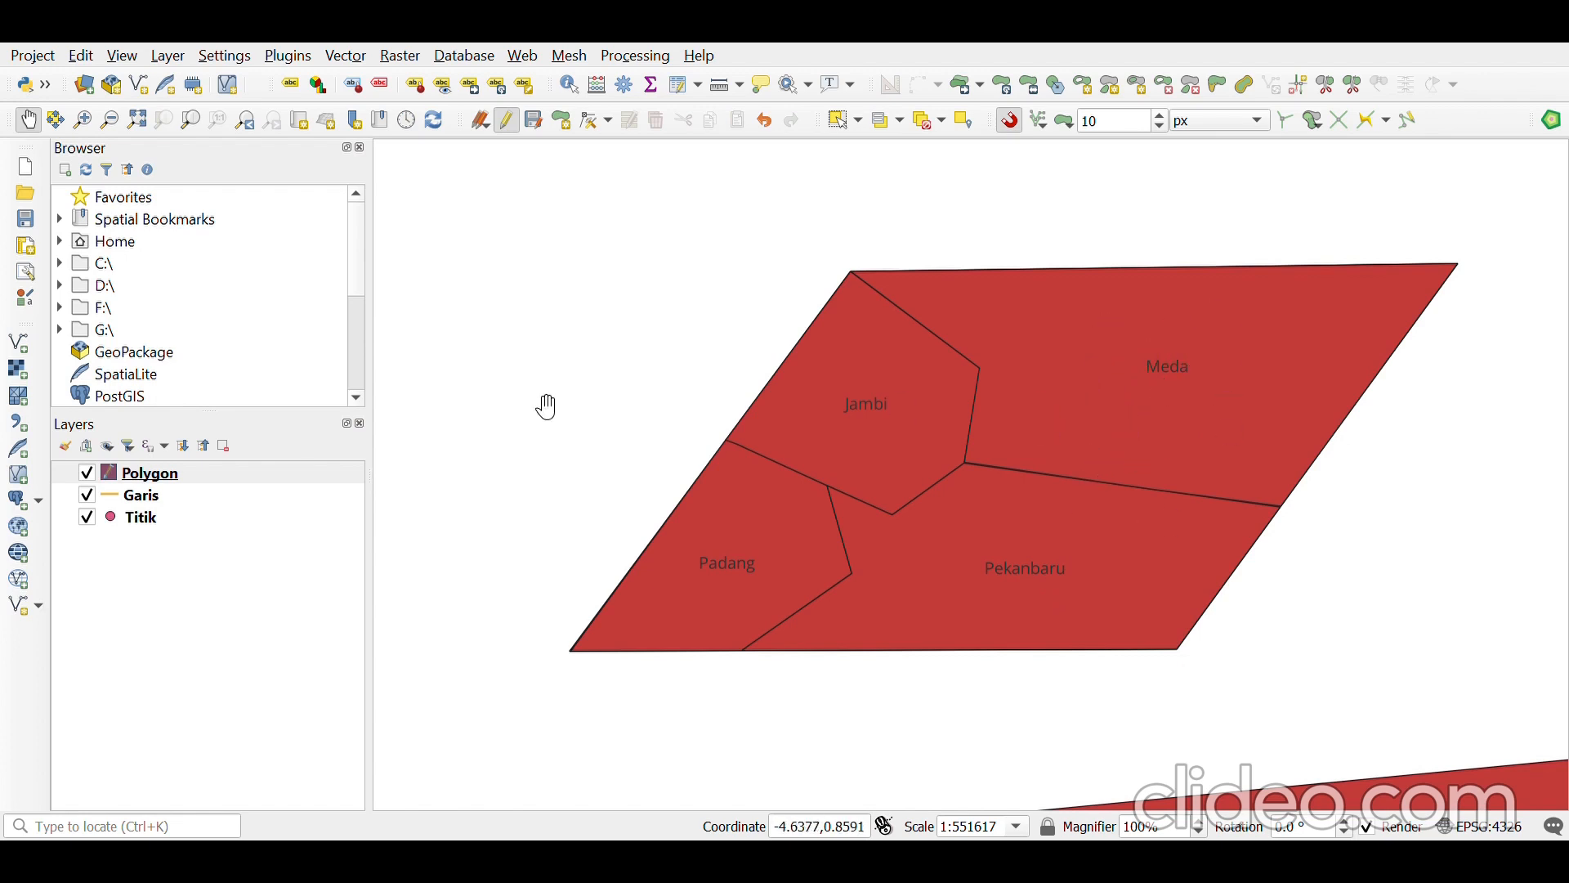
left_click(175, 474)
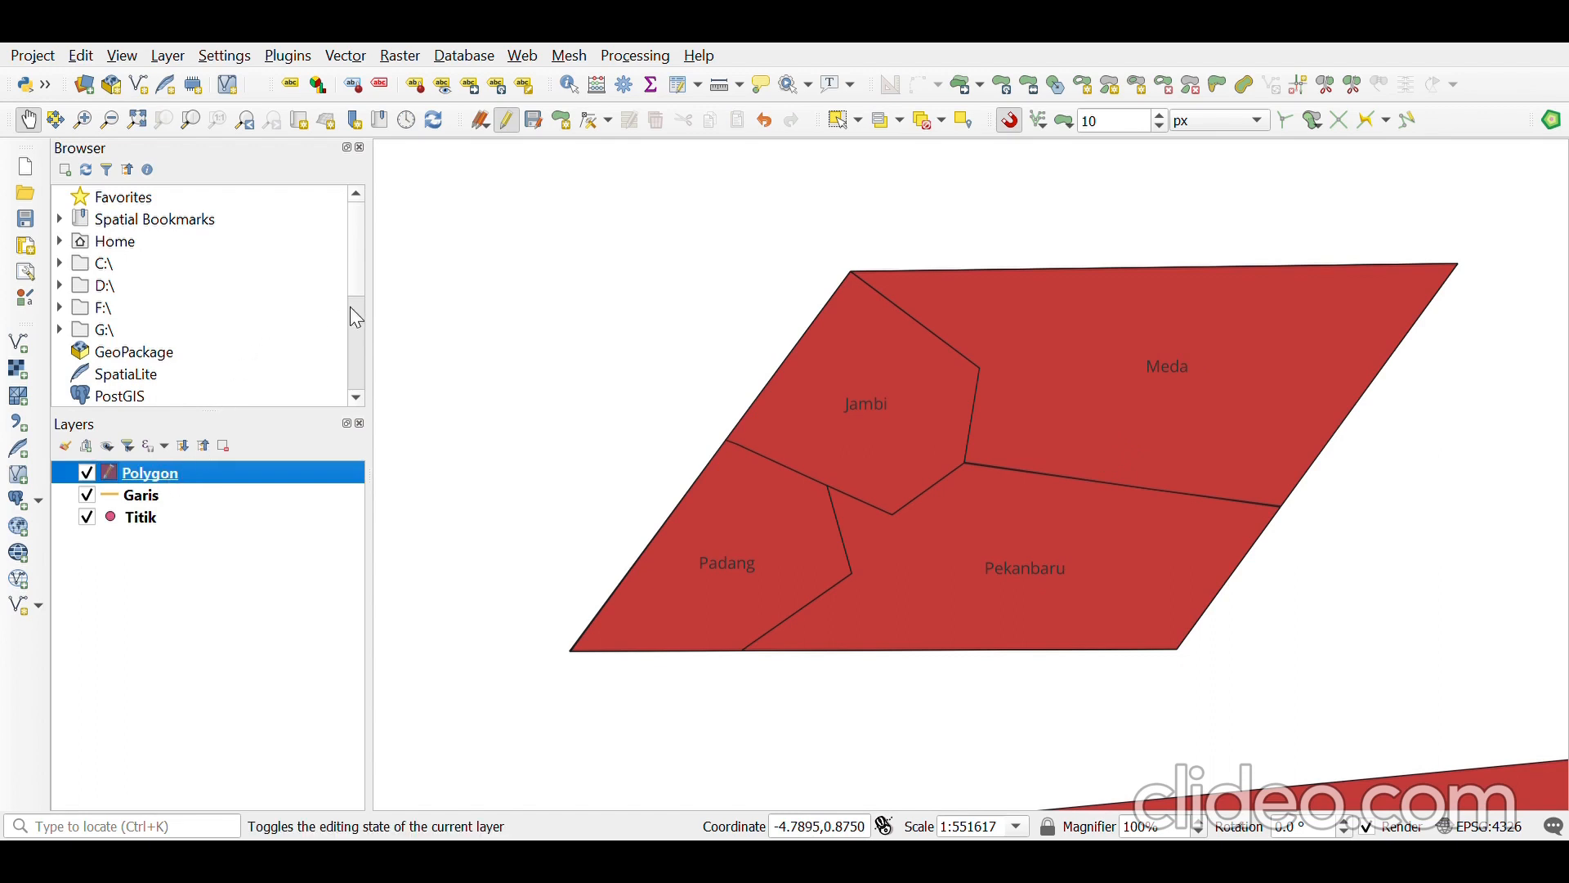
key("alt+Tab")
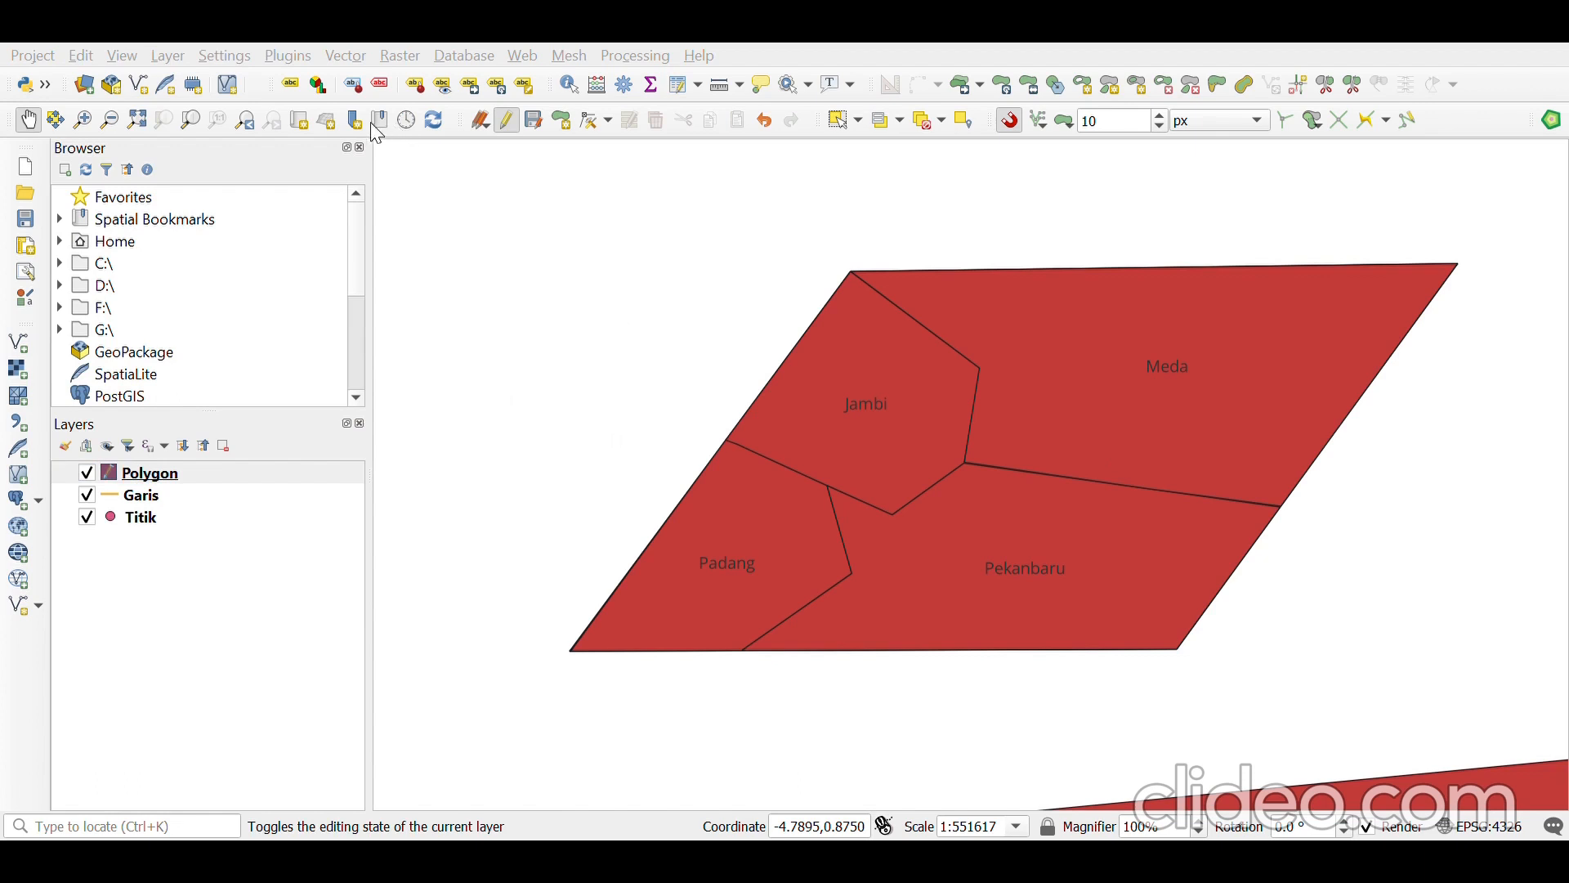
key("ctrl+s")
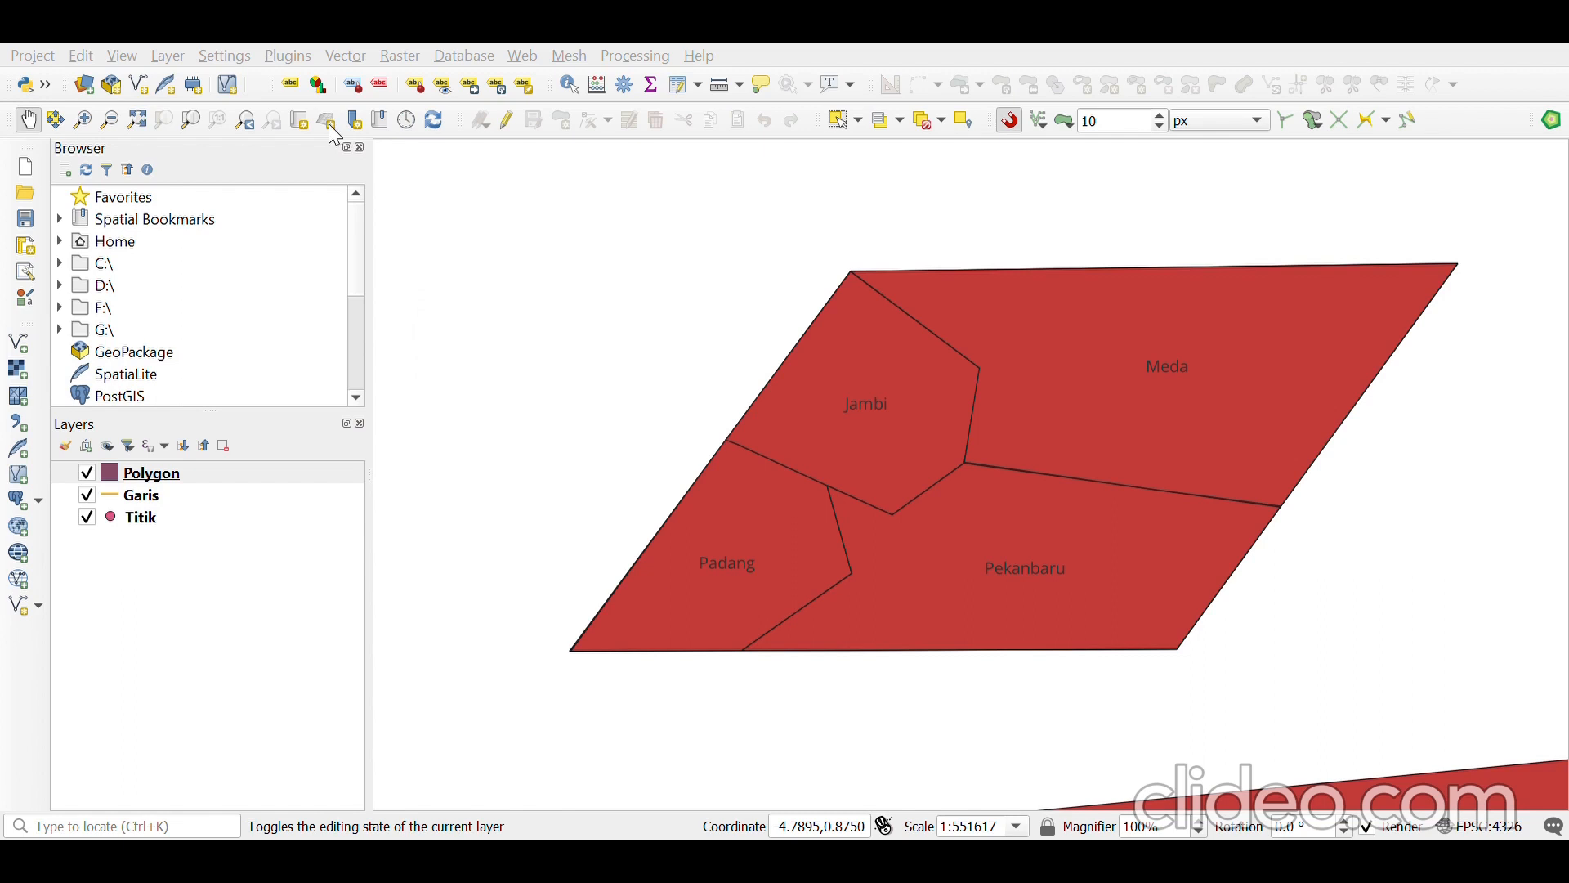
- Turn editing back on for the Polygon layer and show the divided parallelogram together with its neighbouring polygons
left_click(506, 120)
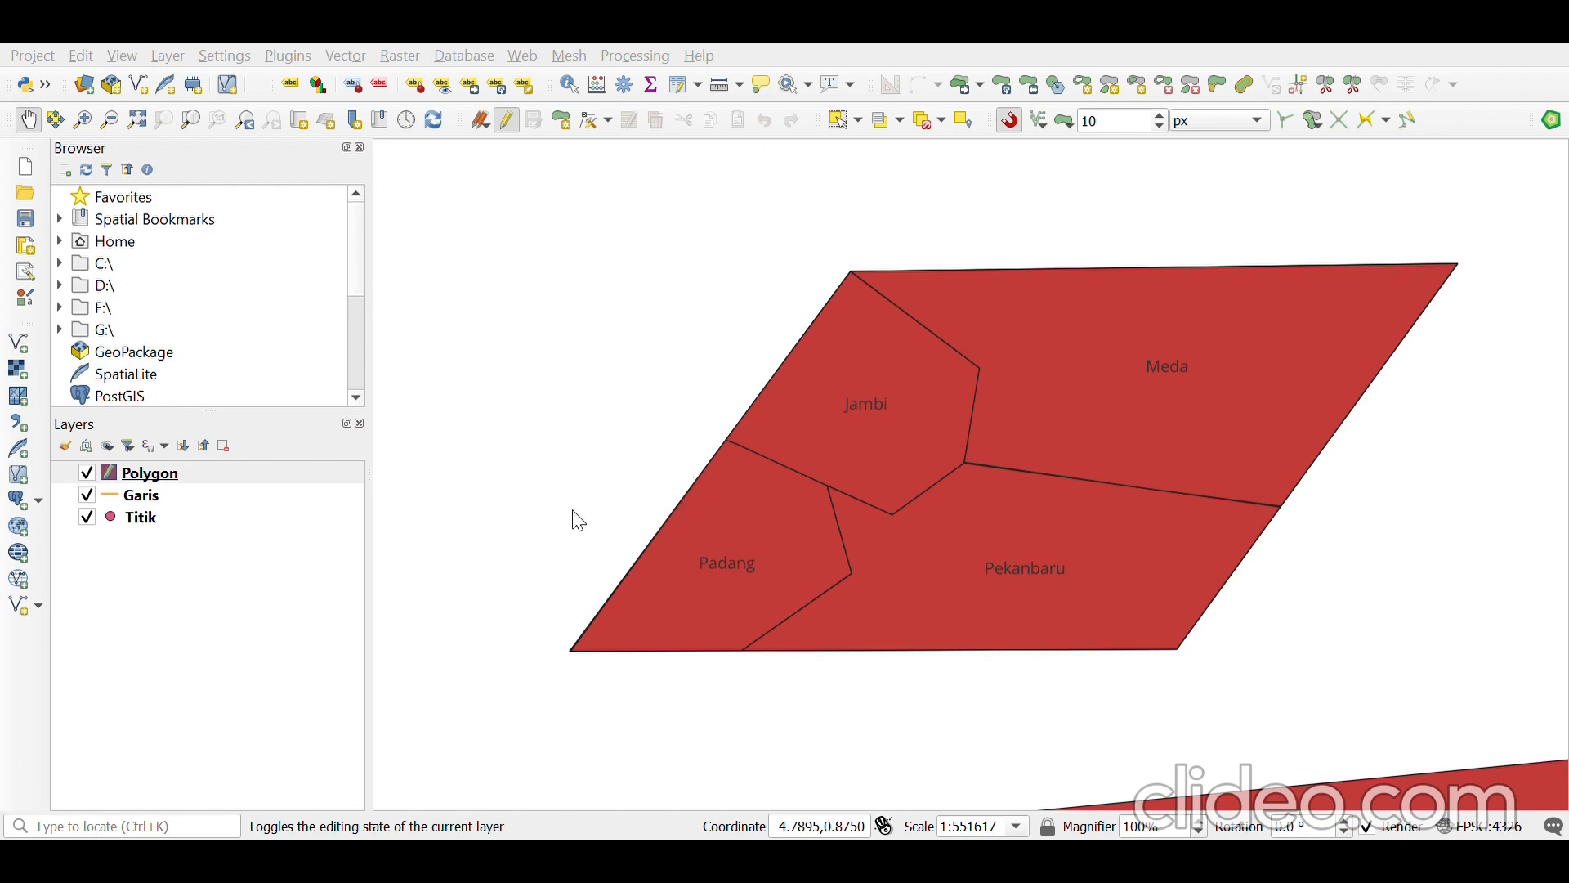
left_click(684, 533)
scroll(1194, 488, "down", 1)
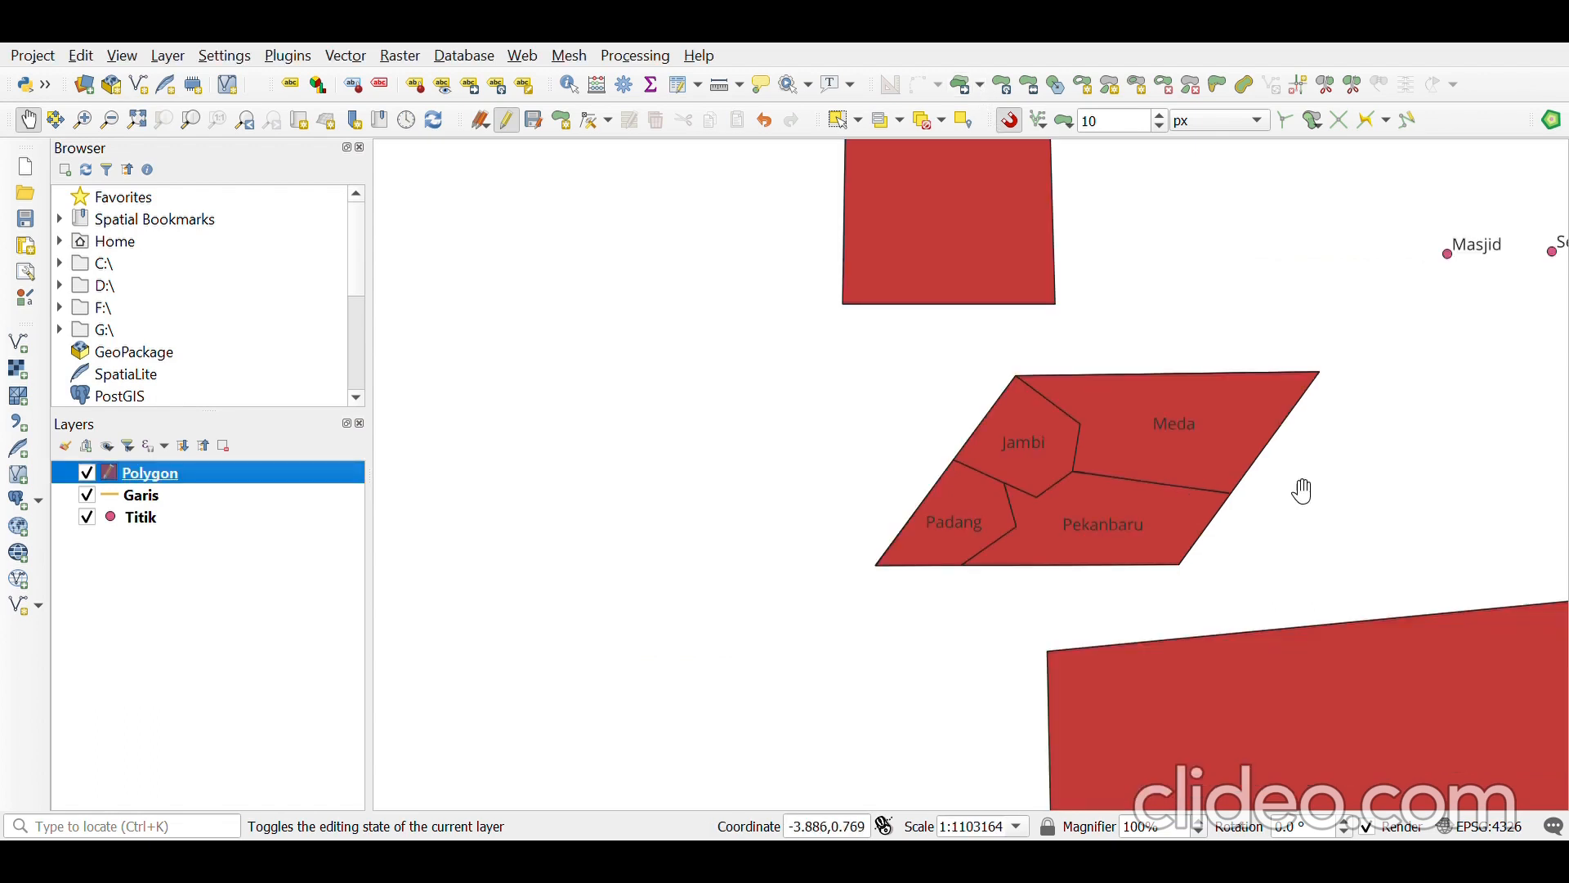
- Split the square polygon in two with a nearly horizontal line across its middle
left_click_drag(1297, 474, 1022, 452)
scroll(1022, 452, "down", 1)
scroll(1022, 452, "up", 1)
scroll(1023, 452, "down", 1)
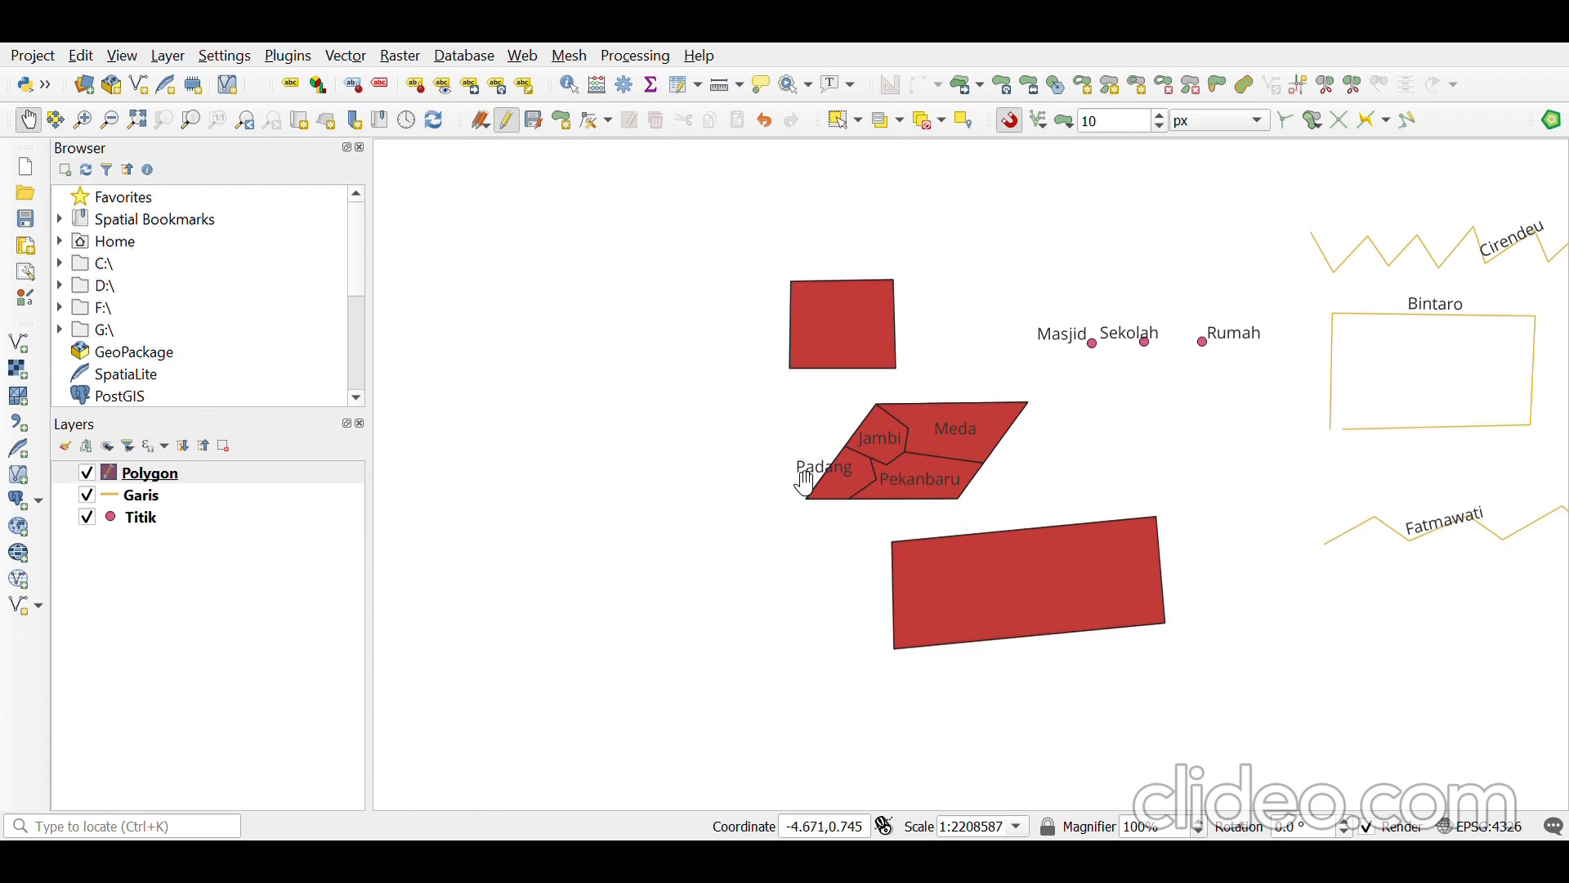
scroll(953, 442, "up", 1)
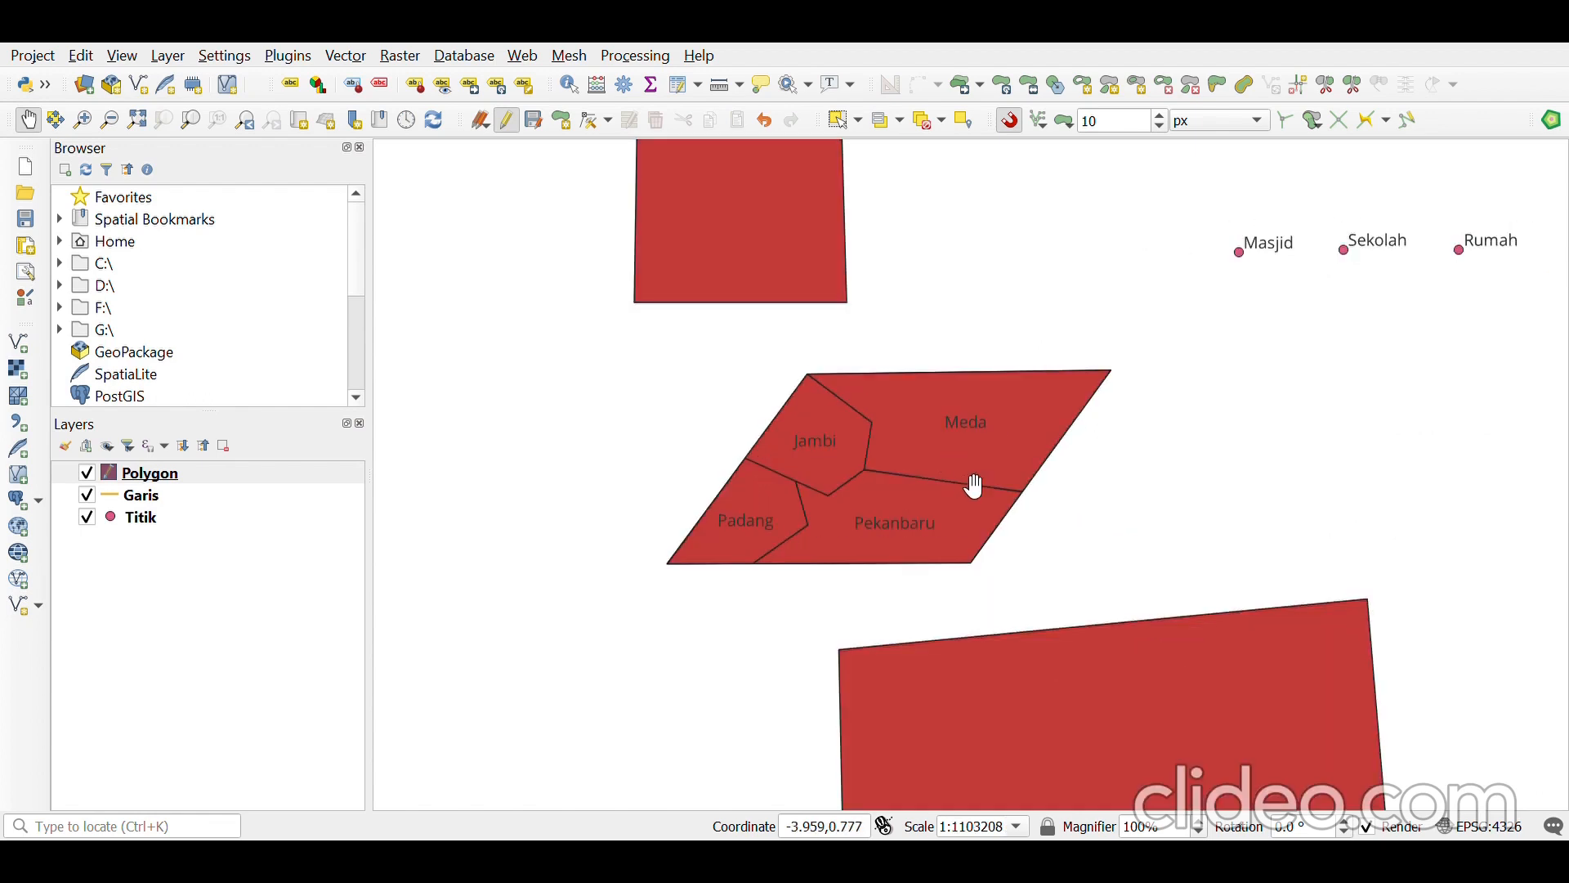
left_click_drag(1029, 493, 942, 398)
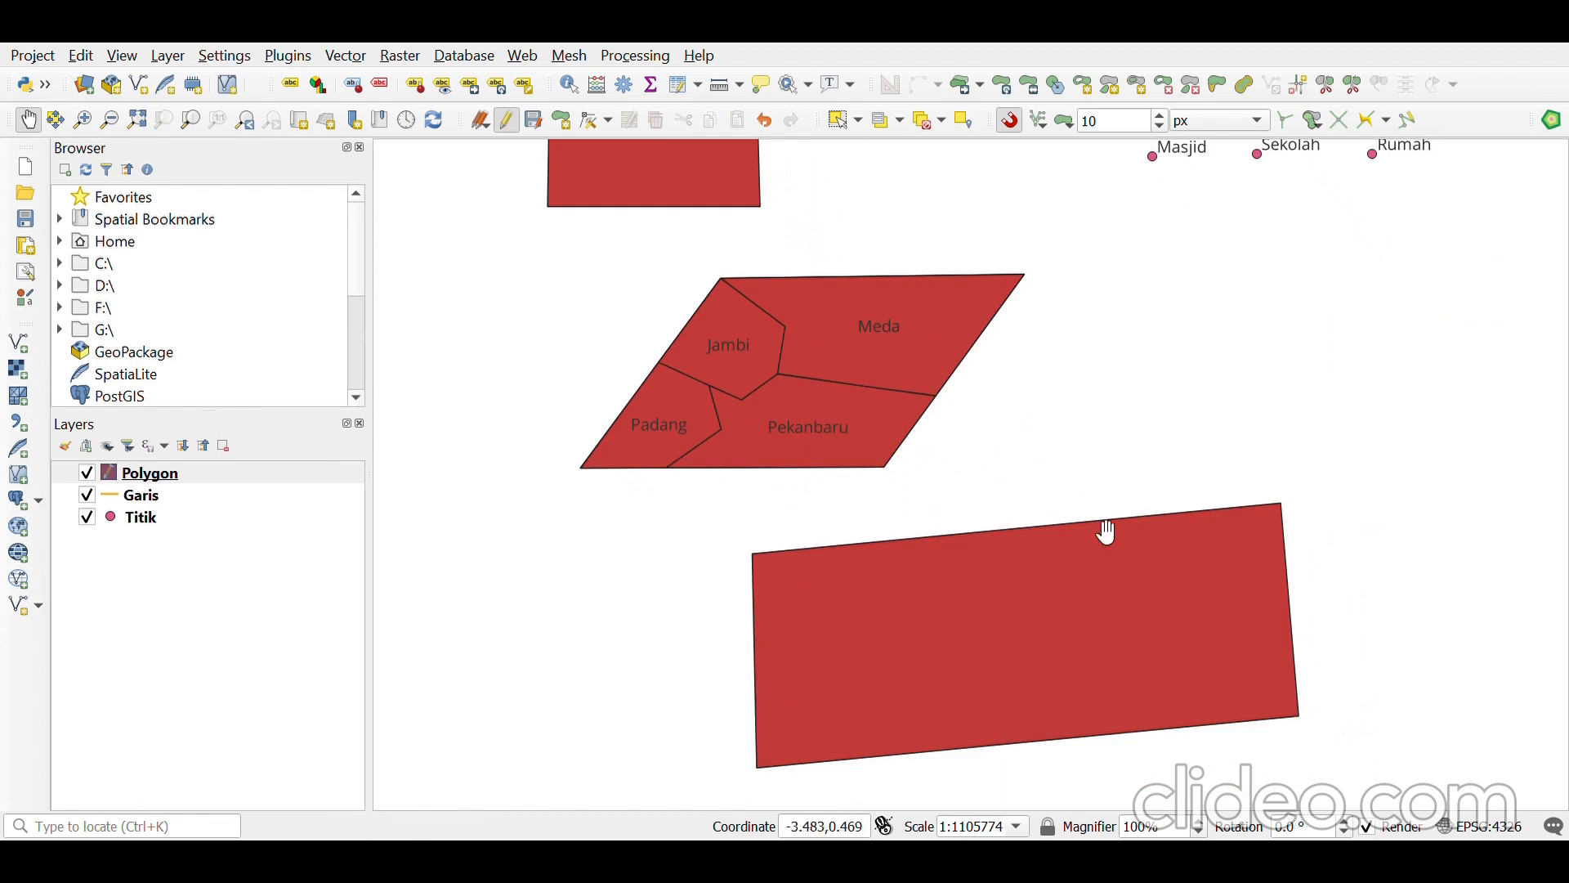
scroll(1121, 501, "down", 1)
left_click_drag(1159, 480, 1066, 464)
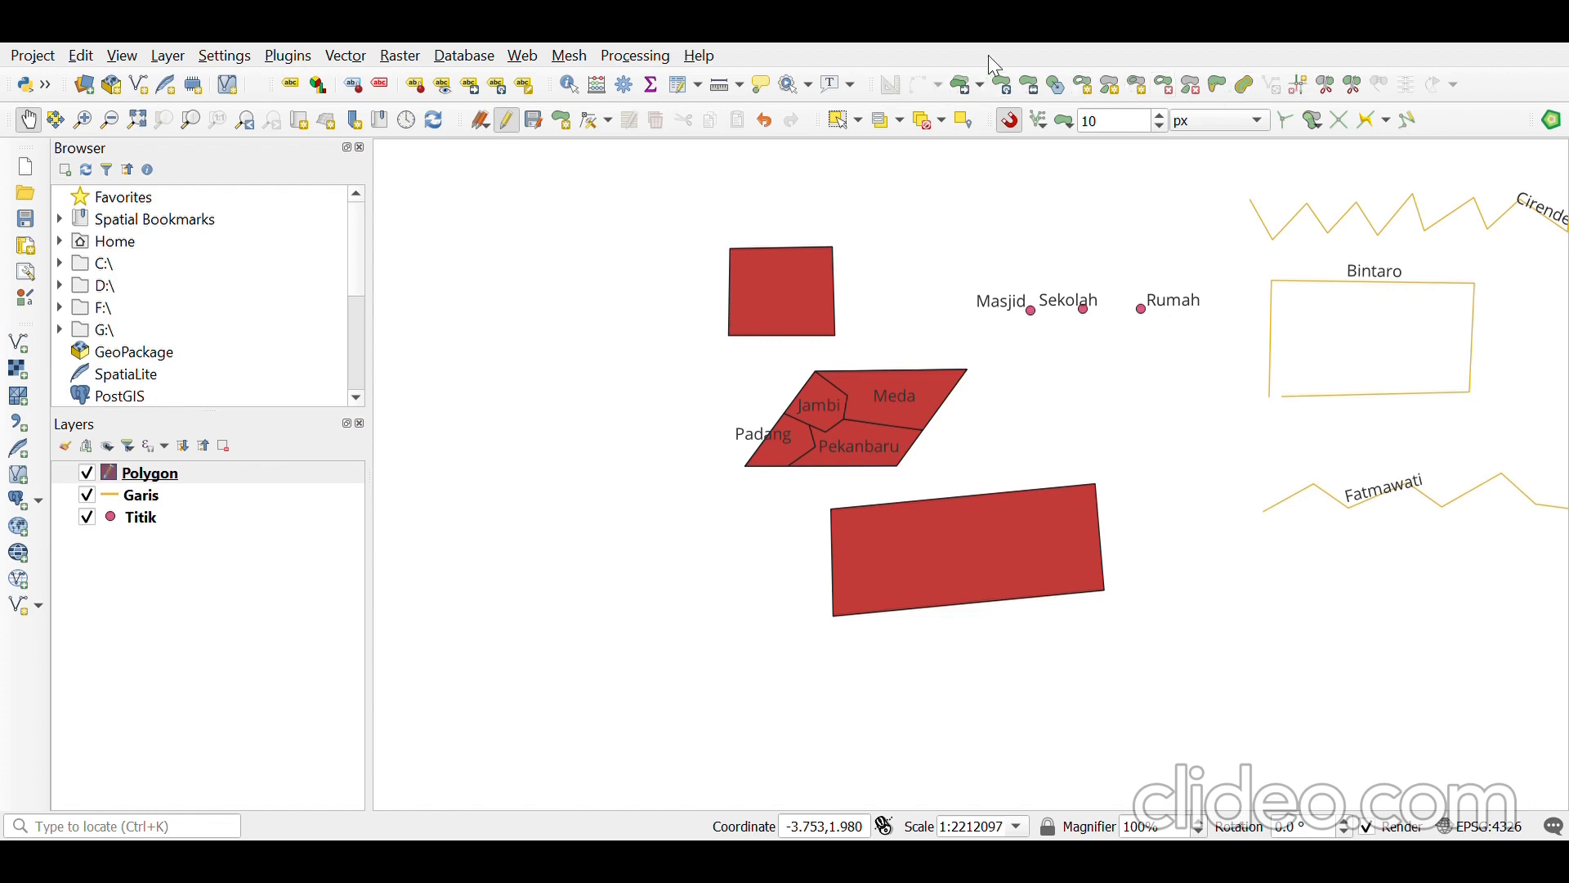
left_click(1328, 85)
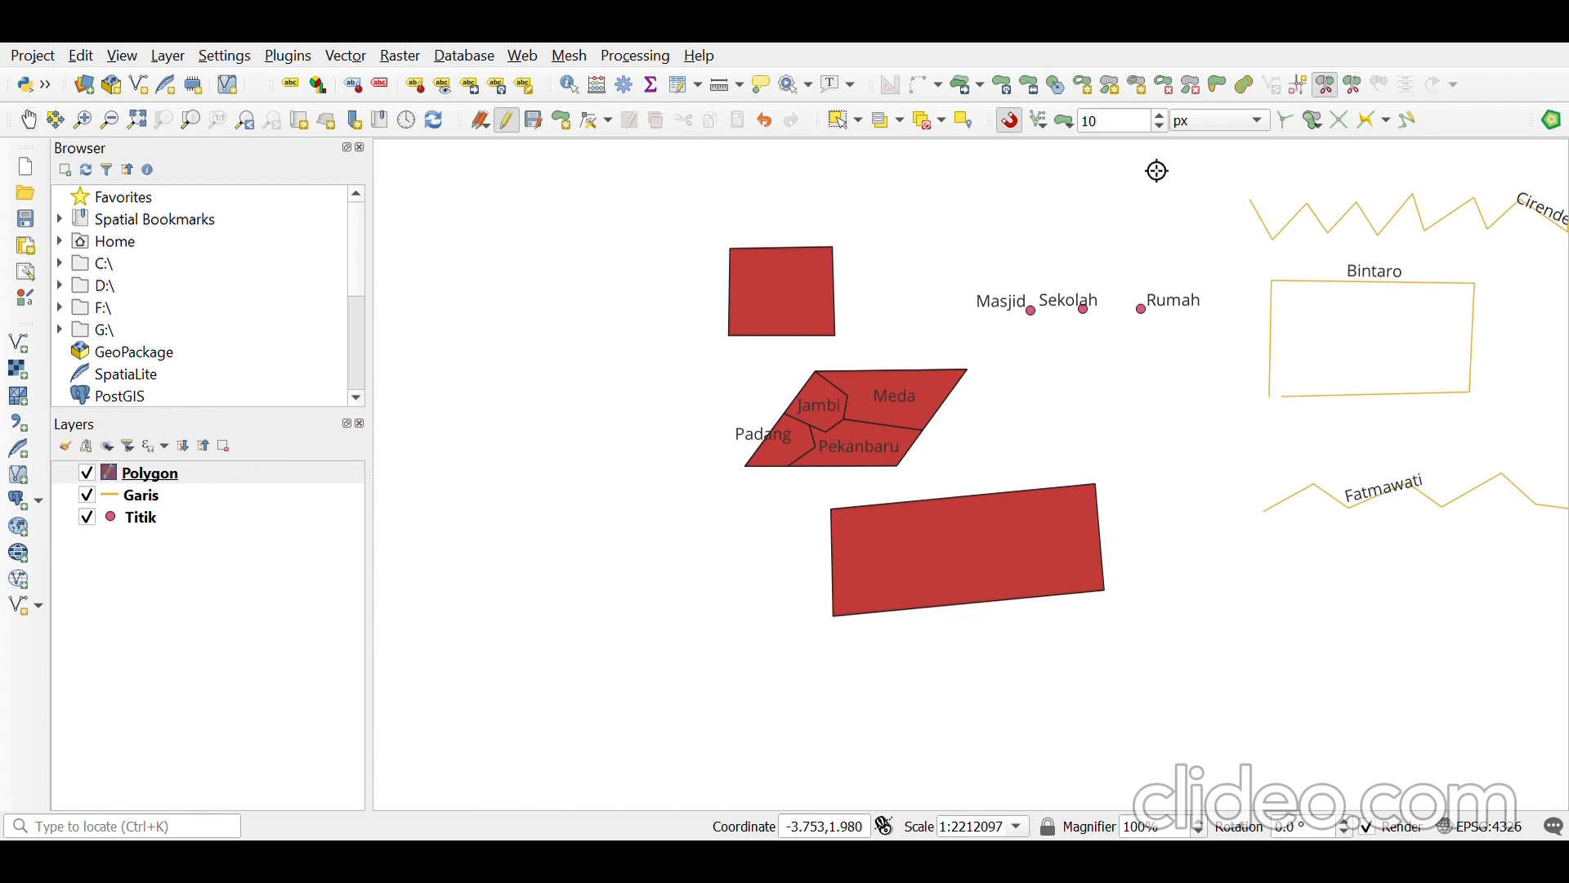
left_click(899, 299)
left_click(626, 290)
right_click(626, 290)
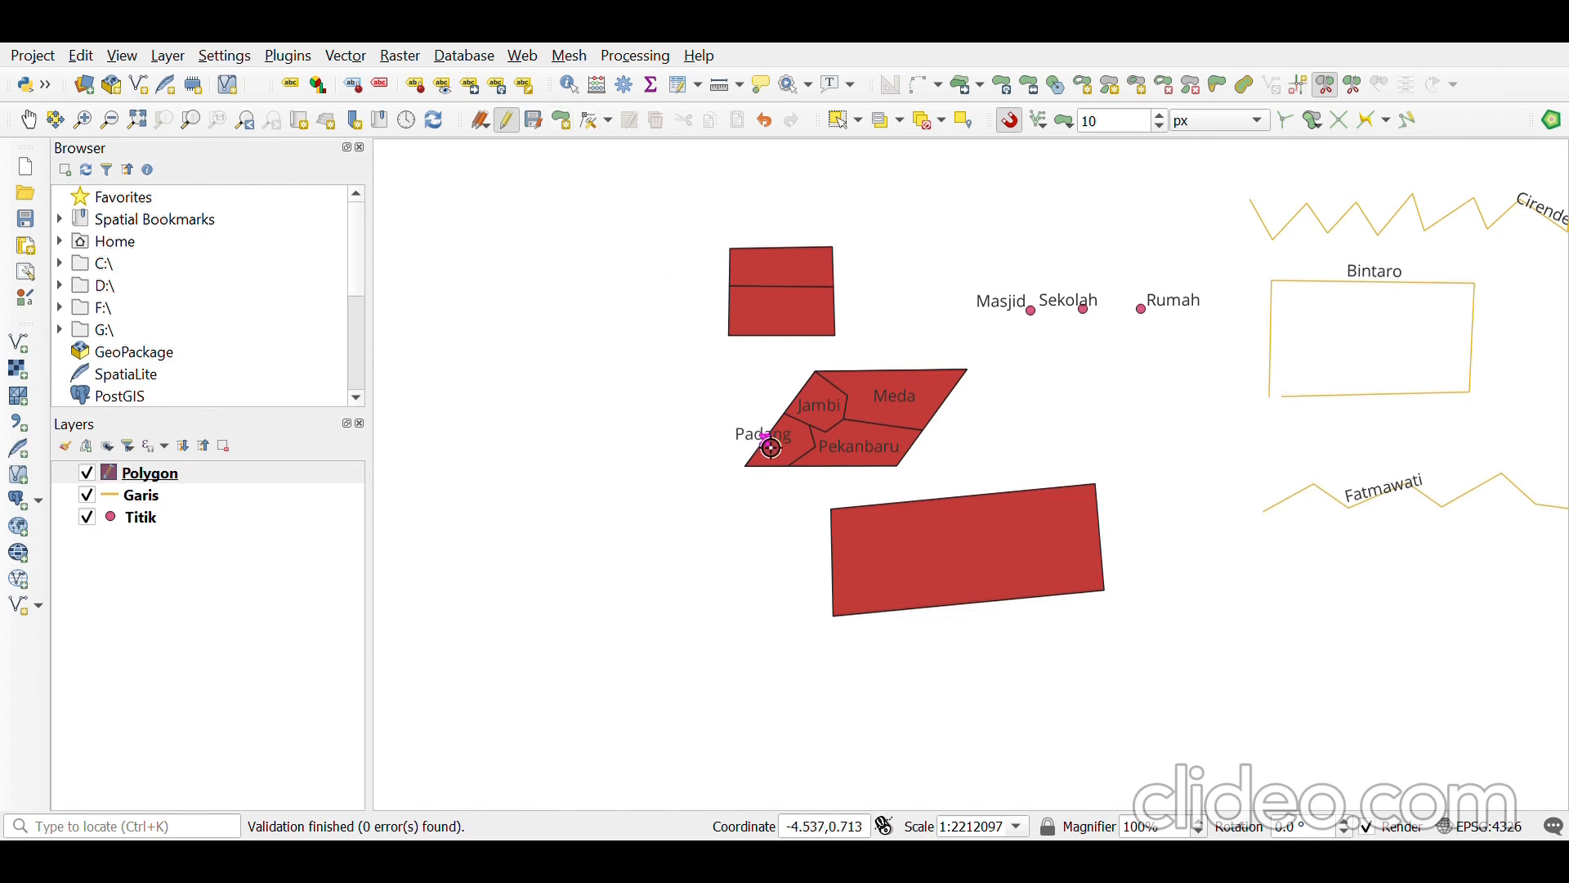
- Split the square again with a near-vertical line and two diagonals through its centre, dividing it into eight pieces
left_click(789, 212)
left_click(778, 379)
right_click(778, 384)
left_click(734, 227)
left_click(840, 356)
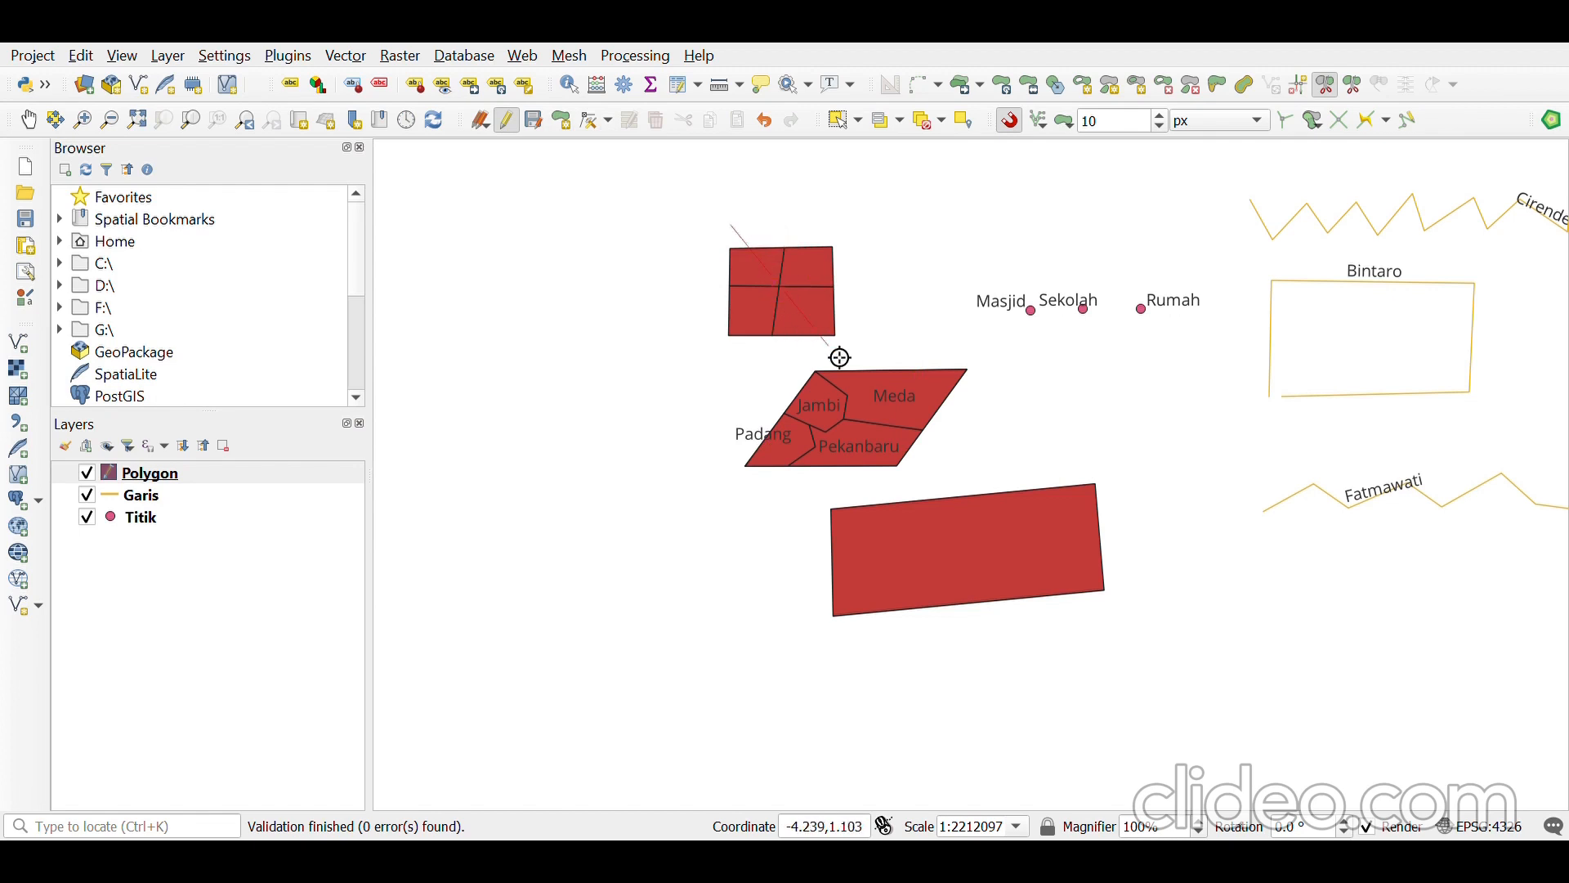
left_click(862, 229)
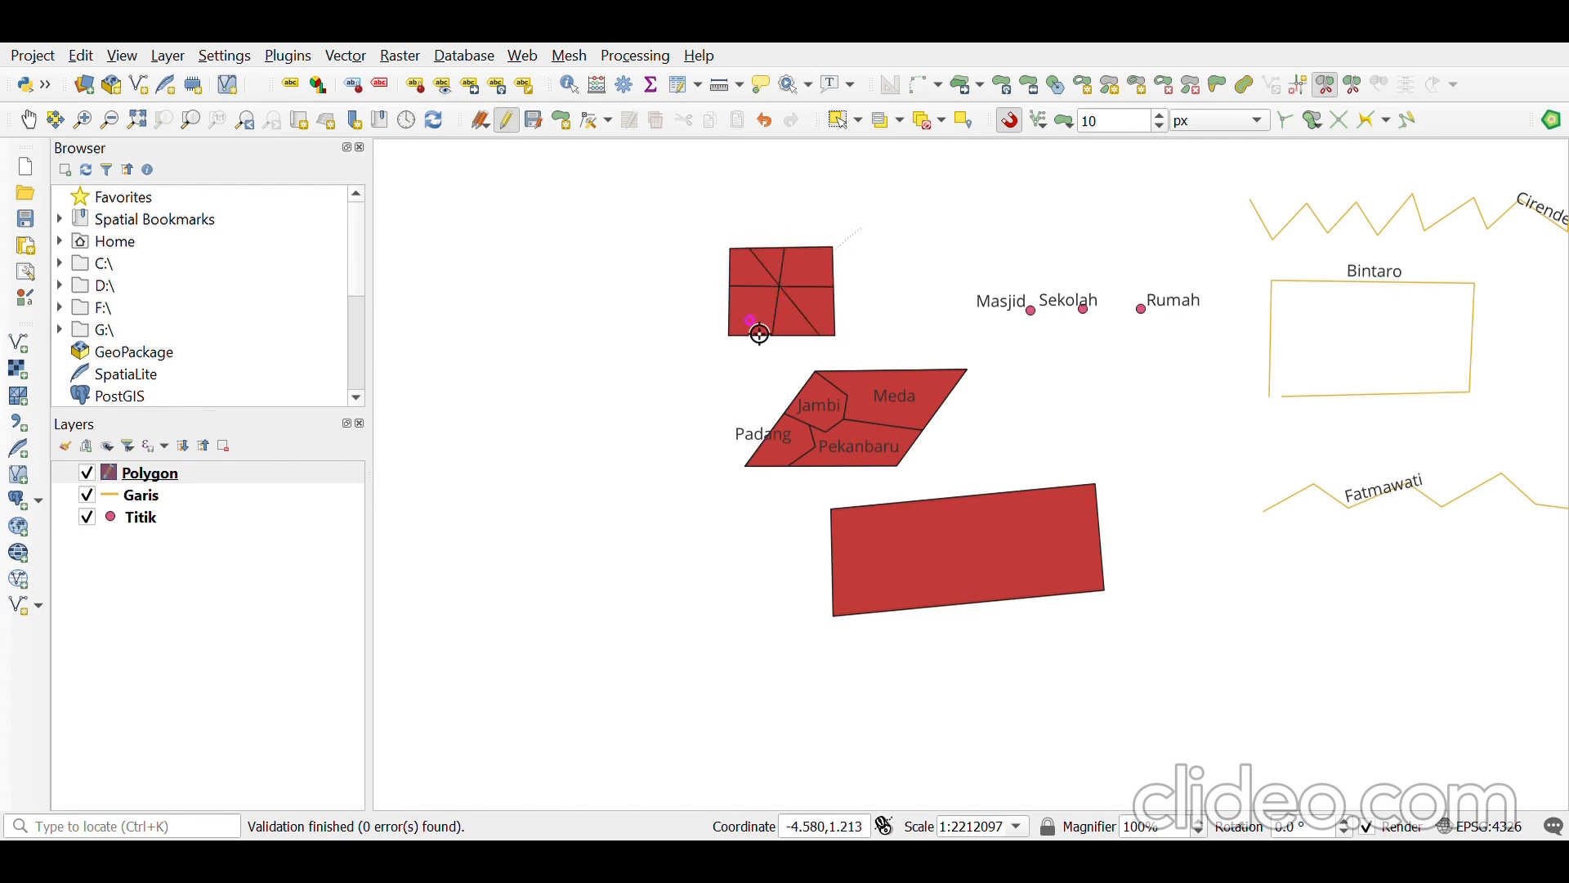
left_click(711, 356)
right_click(711, 356)
- Split a trapezoid off the large quadrilateral along its upper edge, using a four-point split line that dips into the polygon
left_click(570, 126)
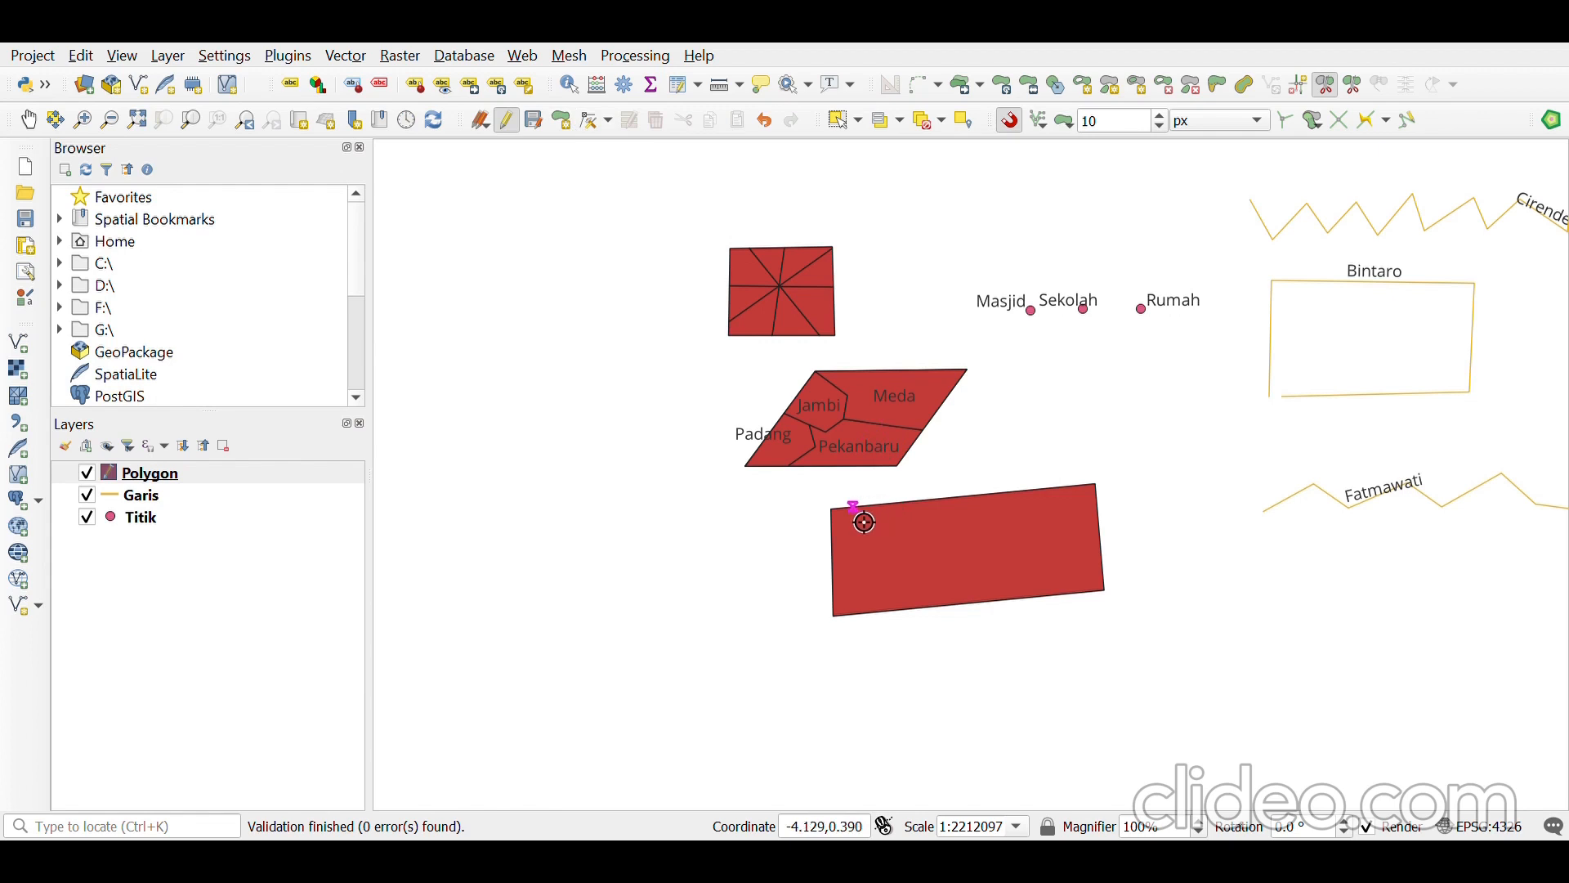
left_click(1018, 128)
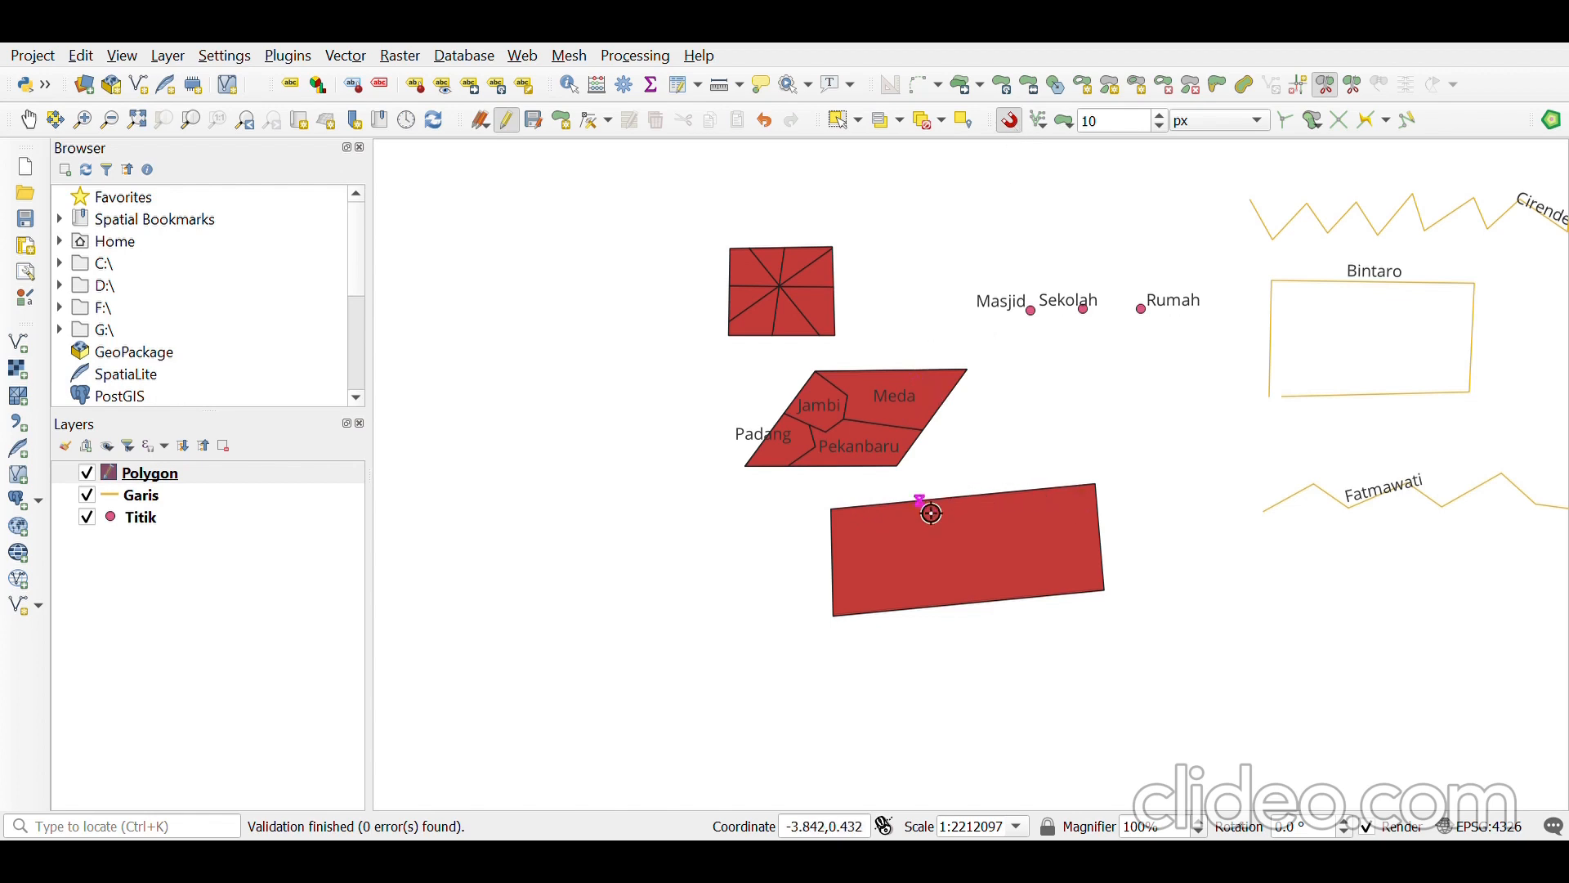
right_click(1087, 522)
left_click(1084, 500)
left_click(1064, 541)
left_click(948, 541)
left_click(919, 501)
right_click(919, 500)
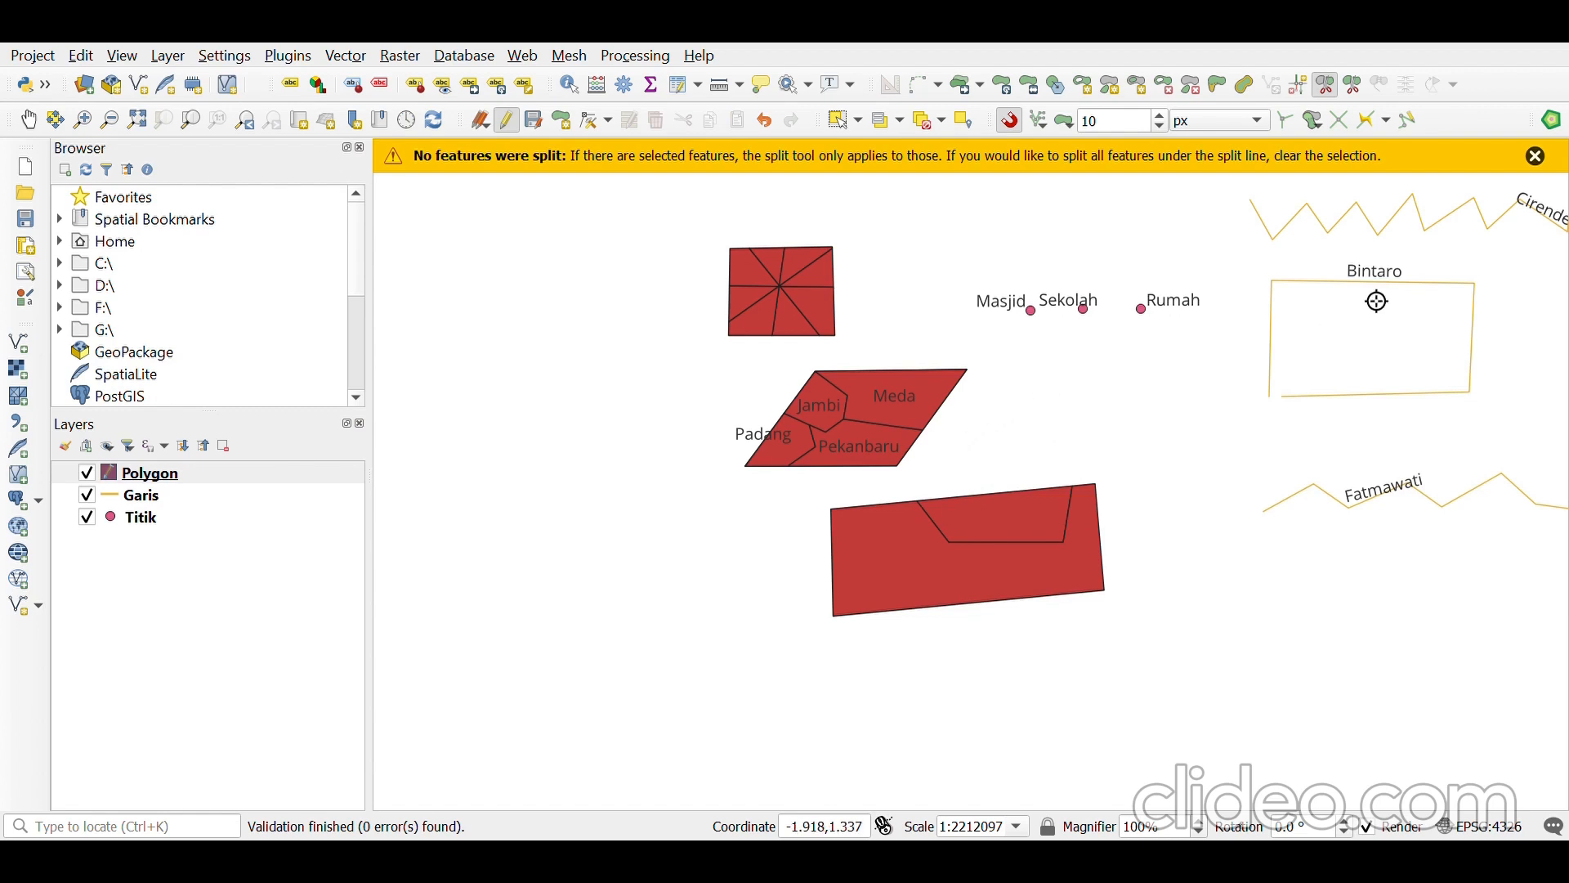
left_click(1536, 157)
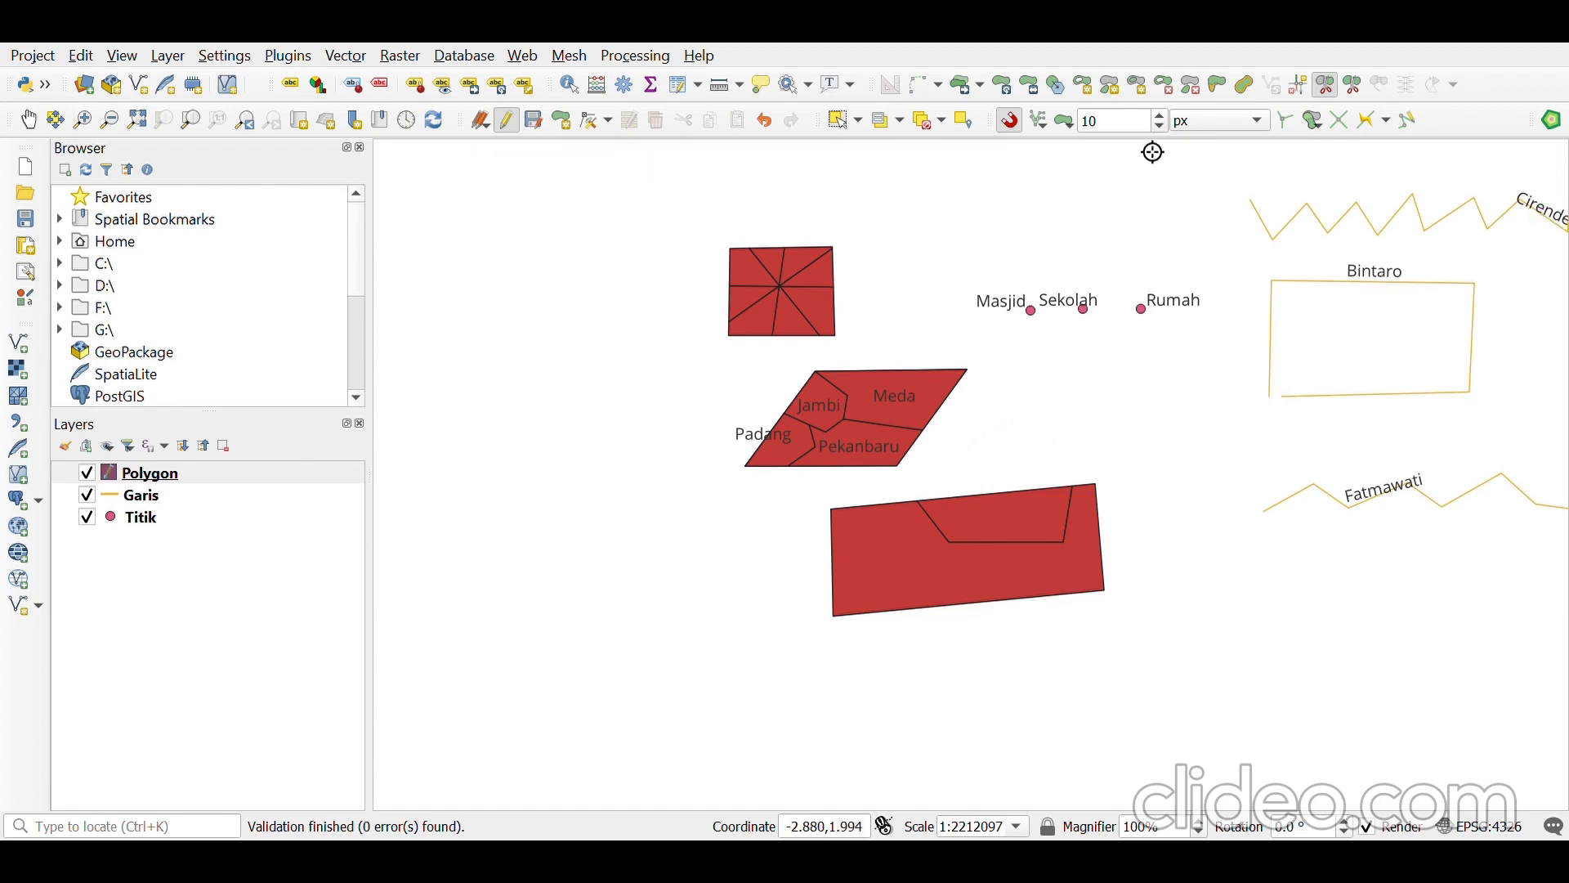
- Digitize a polygon filling the large quadrilateral's left end, starting from the trapezoid's upper-left corner, and name it Pontianak
left_click(564, 122)
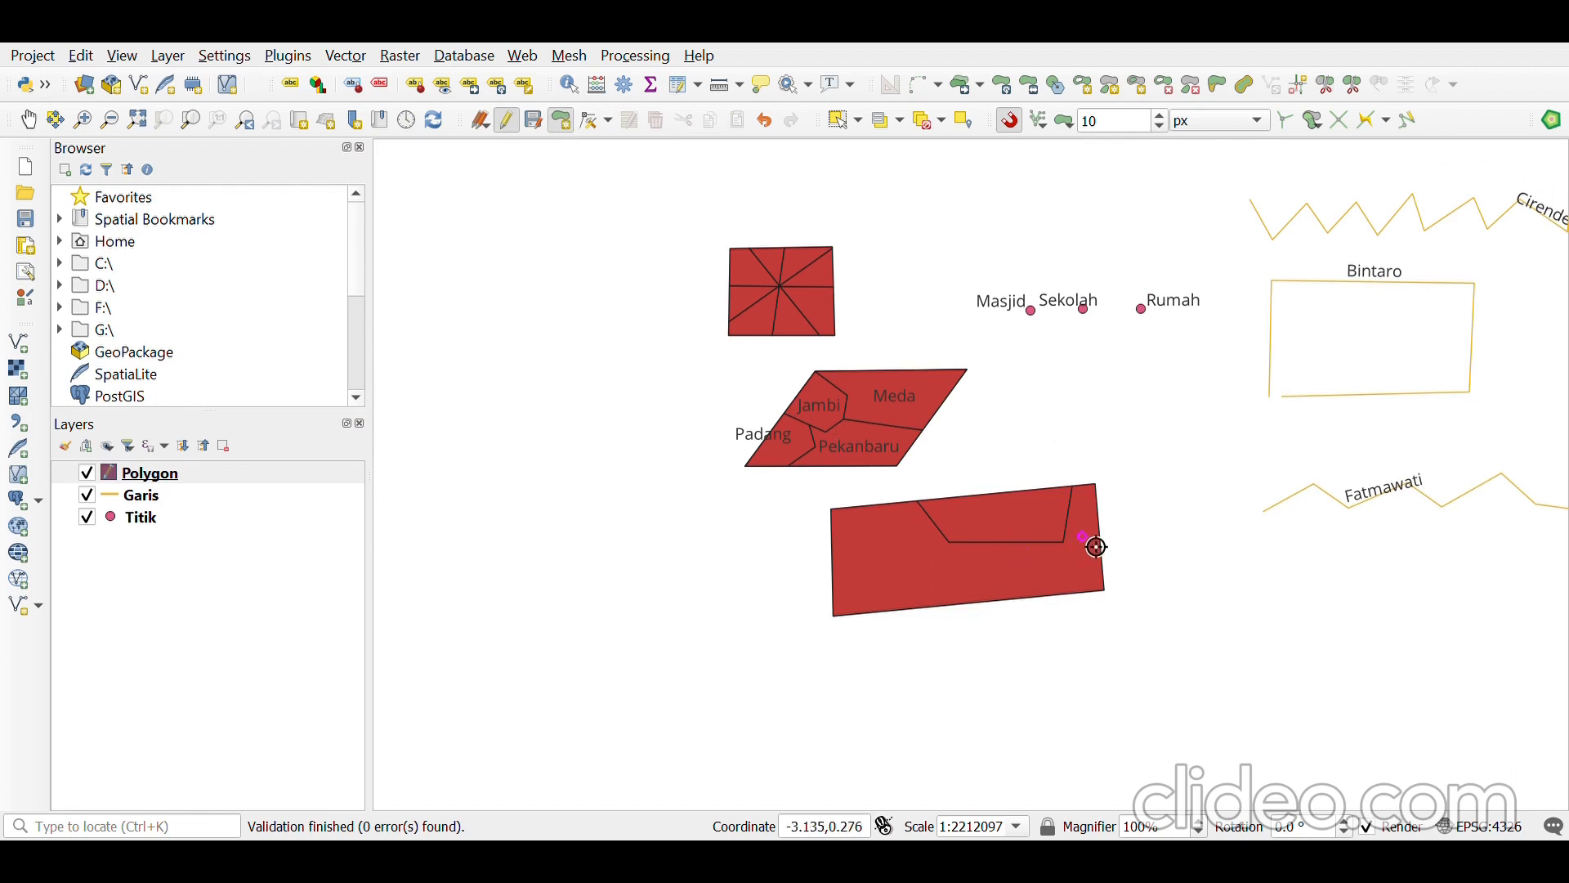
left_click(919, 501)
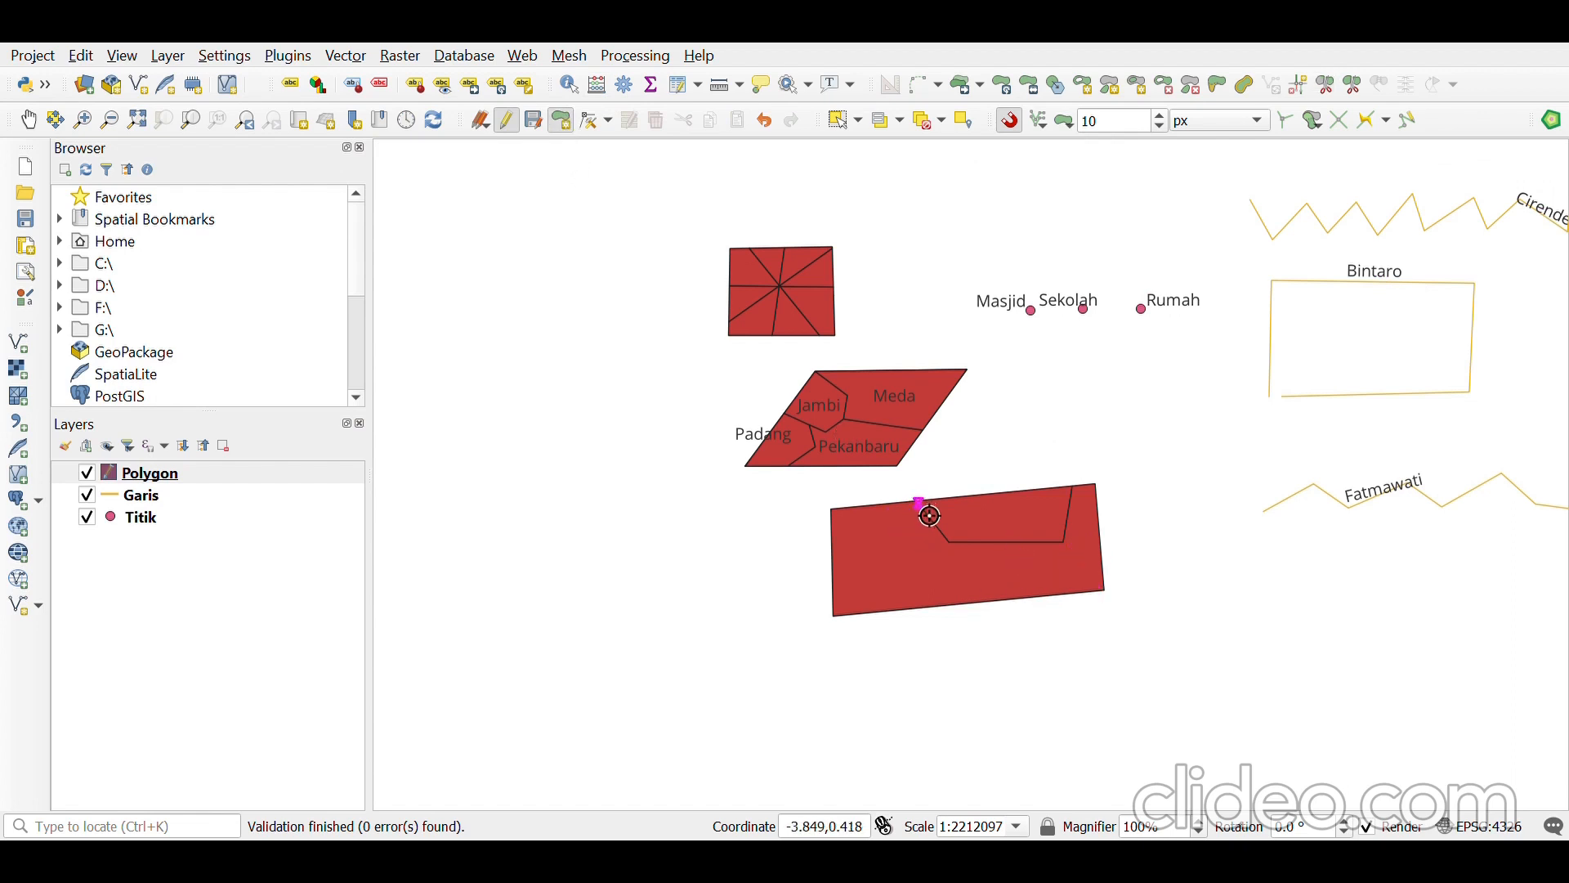
left_click(928, 619)
left_click(837, 621)
left_click(843, 521)
right_click(842, 521)
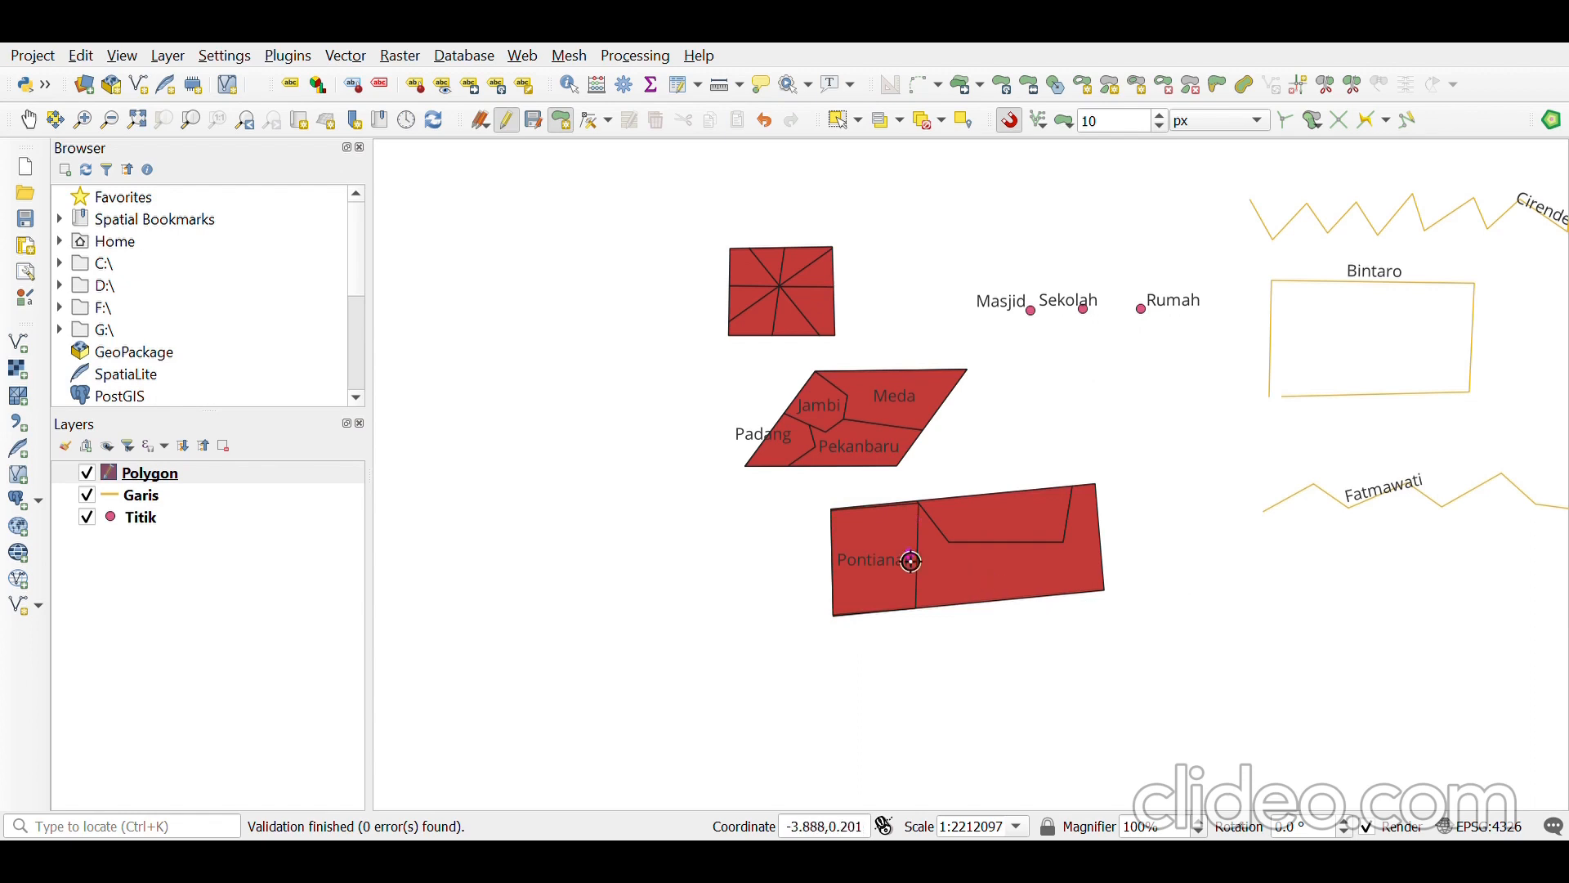
- Move Pontianak's two upper corner vertices onto the large quadrilateral's upper edge, closing the gap along it
scroll(860, 530, "up", 1)
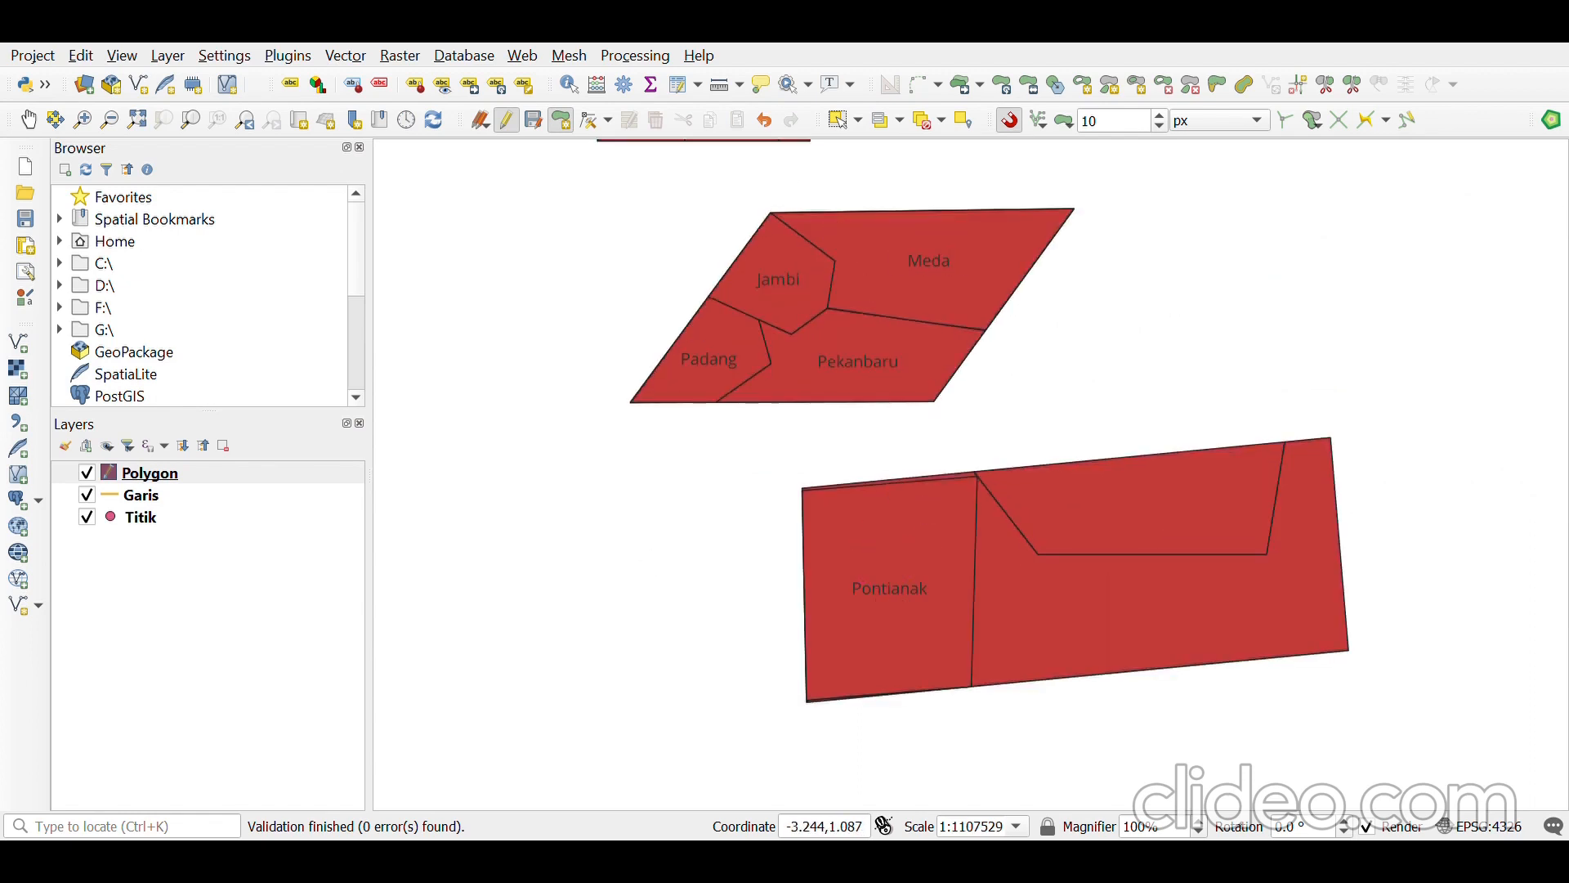
left_click(590, 121)
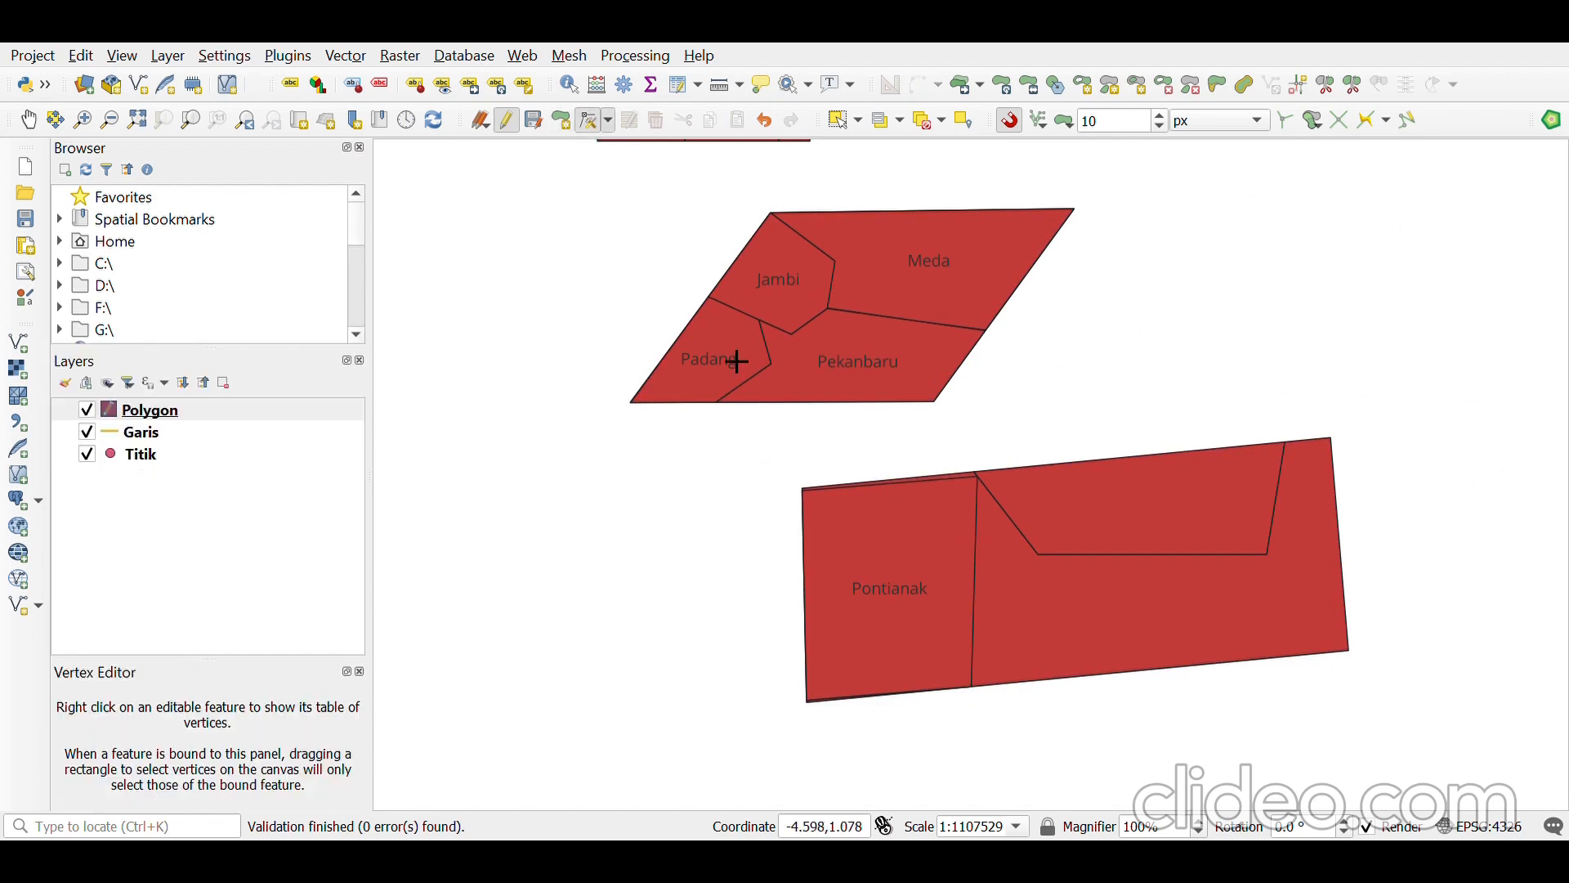
scroll(842, 523, "up", 2)
left_click(714, 400)
left_click(714, 391)
left_click(1418, 345)
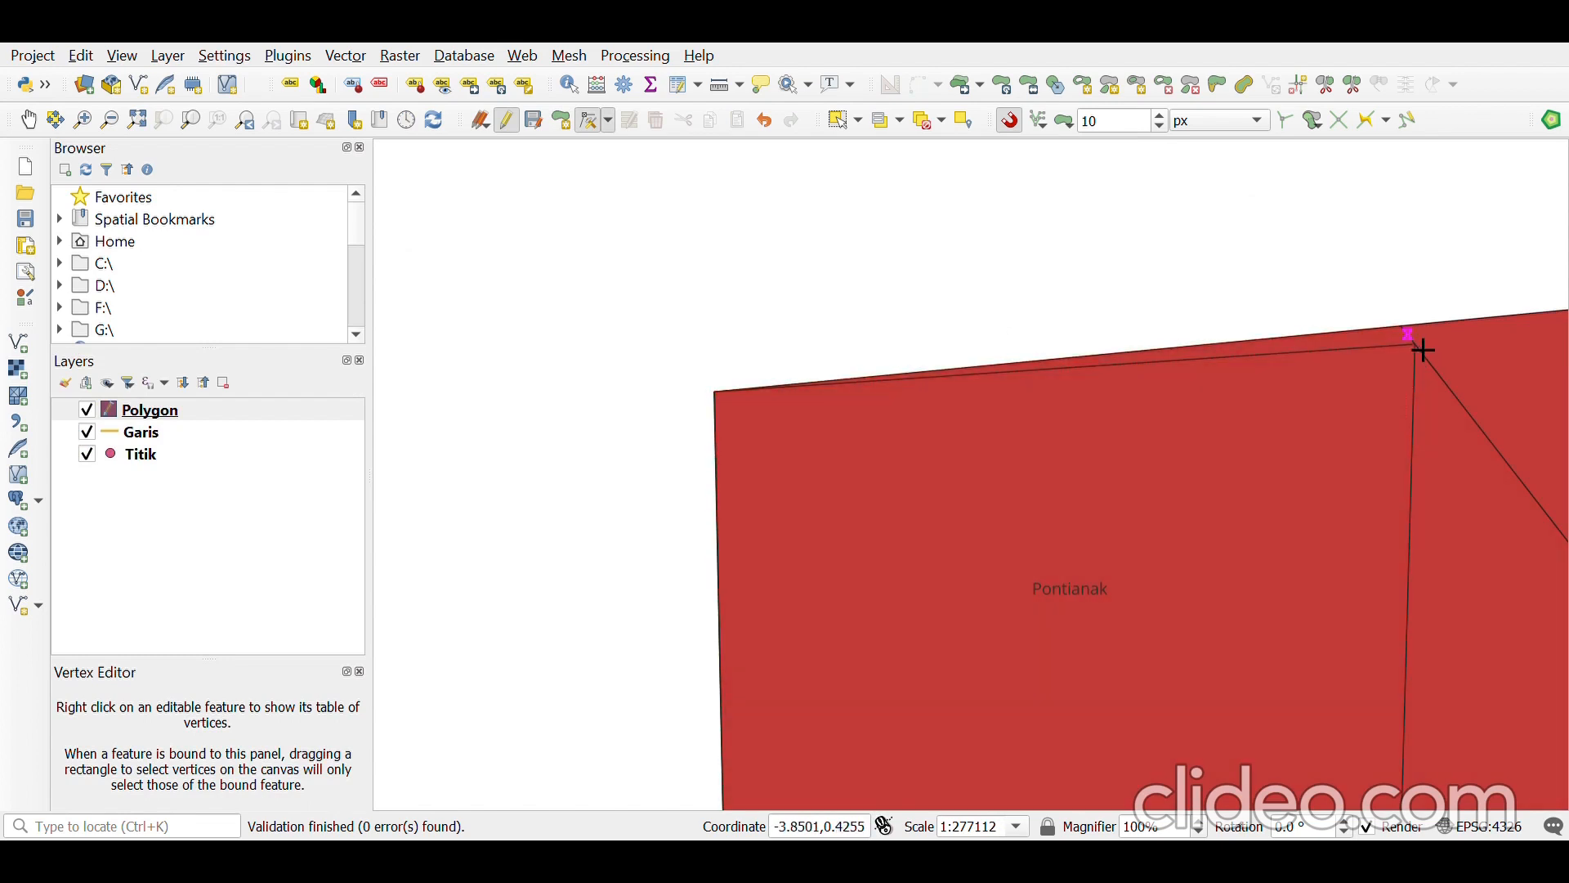
left_click(1405, 327)
- Move Pontianak's lower-left vertex onto the large quadrilateral's lower-left corner, check the other corners and leave vertex editing
scroll(1354, 469, "down", 3)
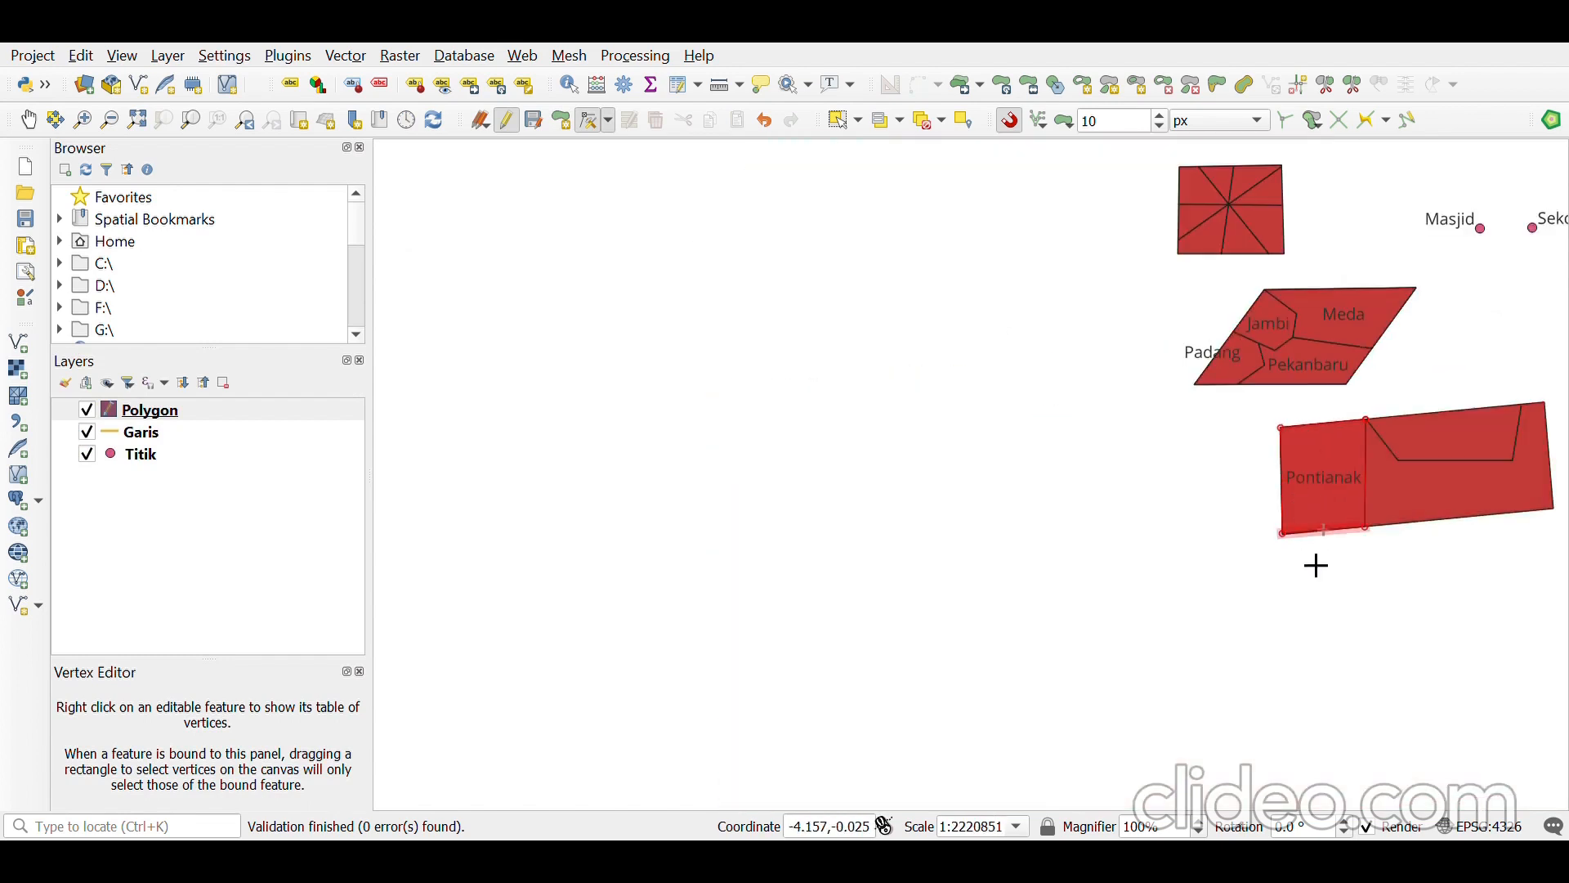
scroll(1314, 562, "up", 4)
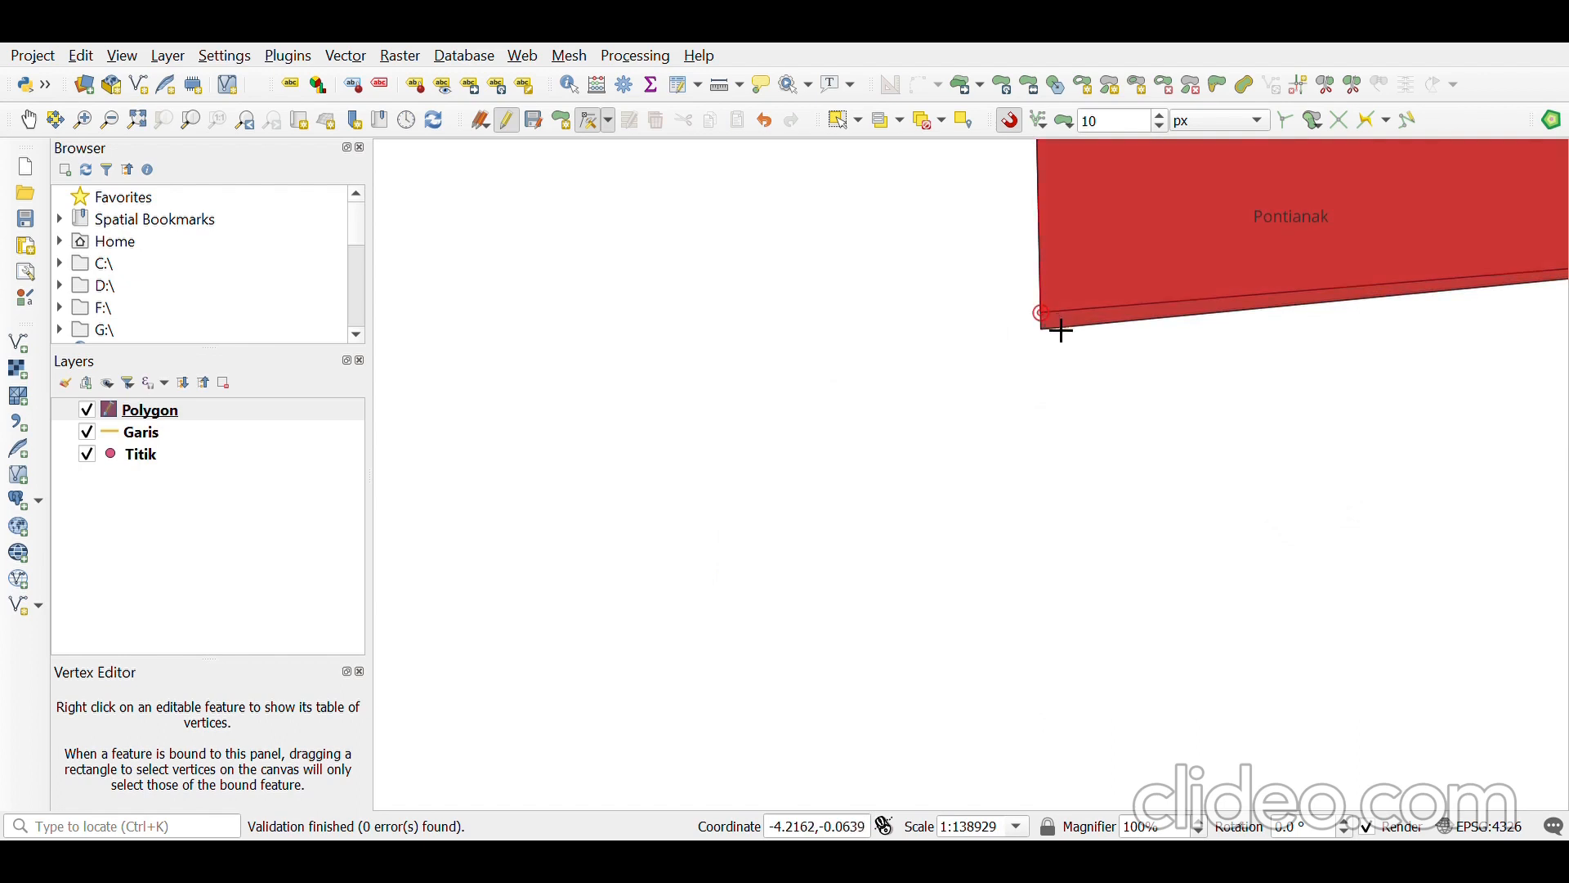
left_click(1062, 344)
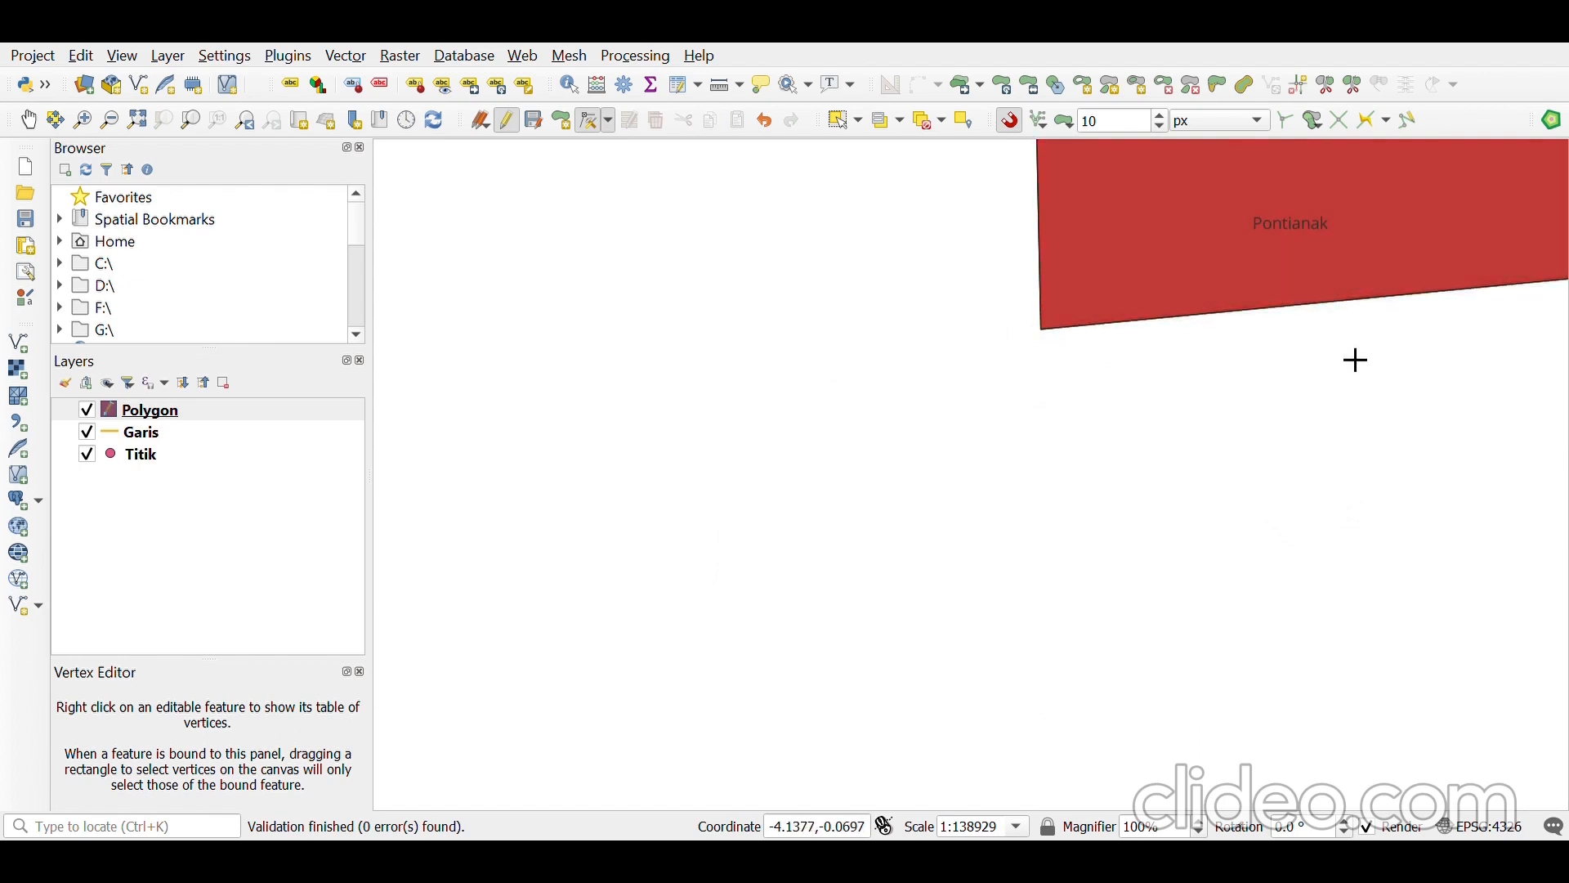
scroll(1375, 375, "down", 3)
scroll(1527, 356, "up", 3)
scroll(1219, 413, "up", 2)
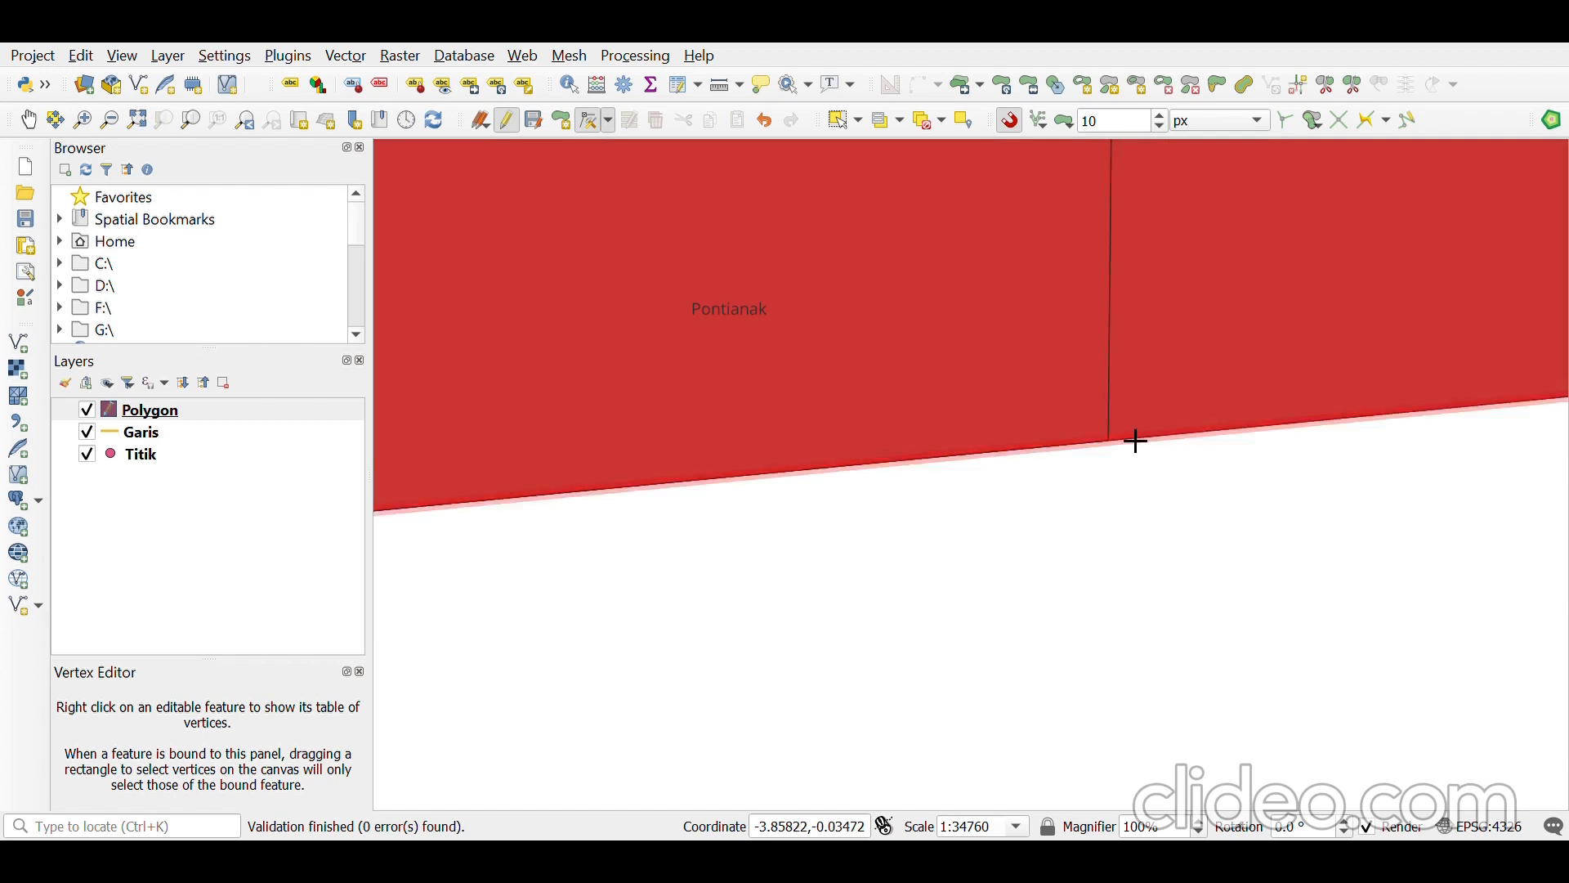
scroll(1129, 434, "down", 3)
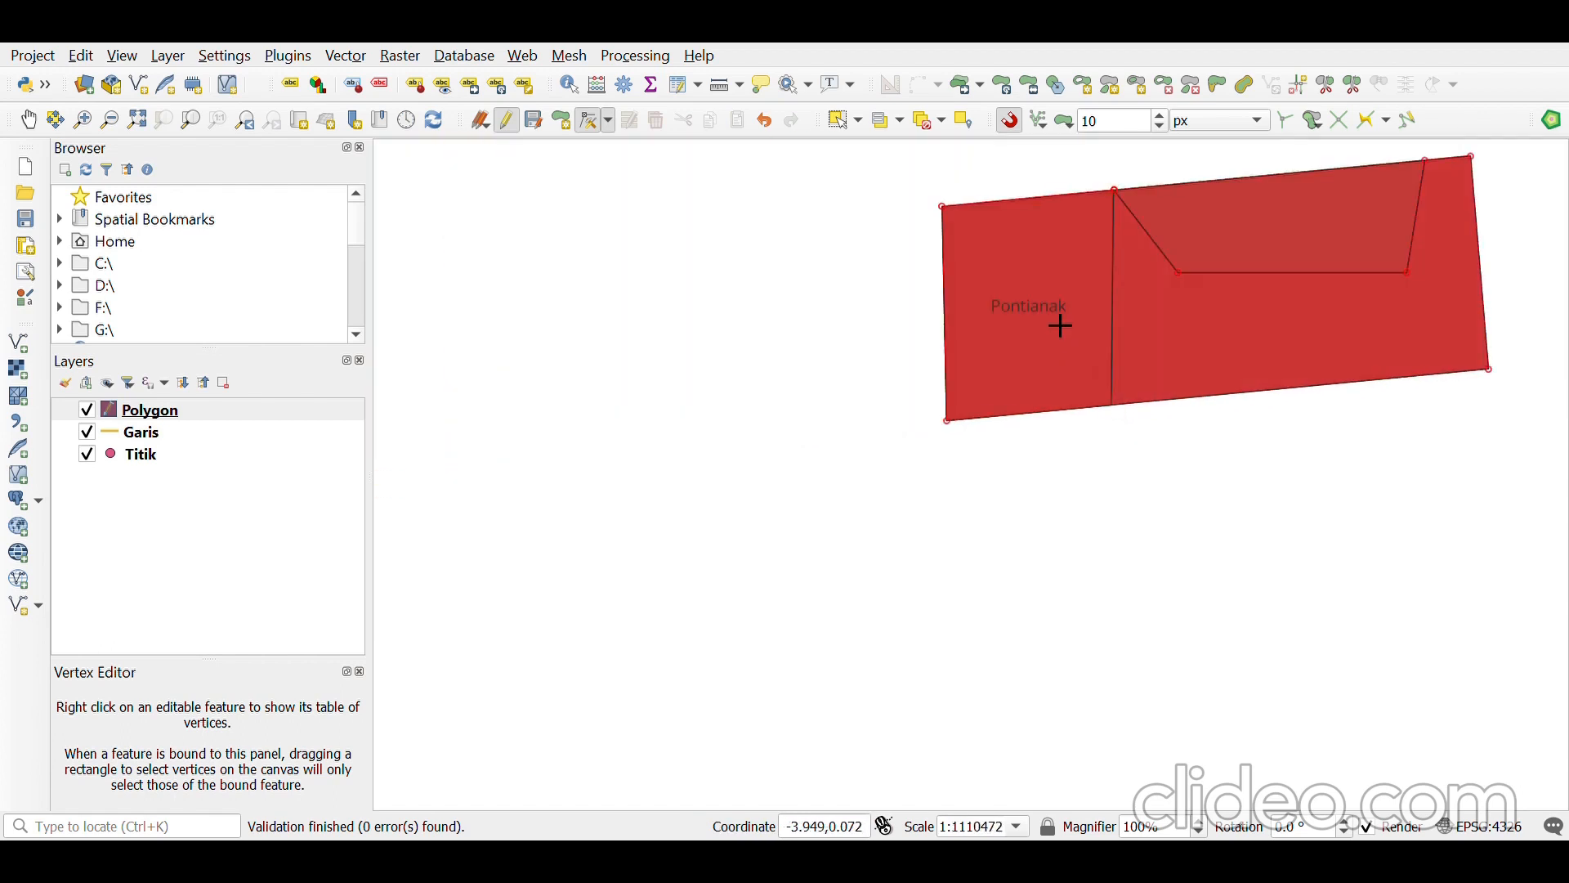
scroll(949, 217, "up", 1)
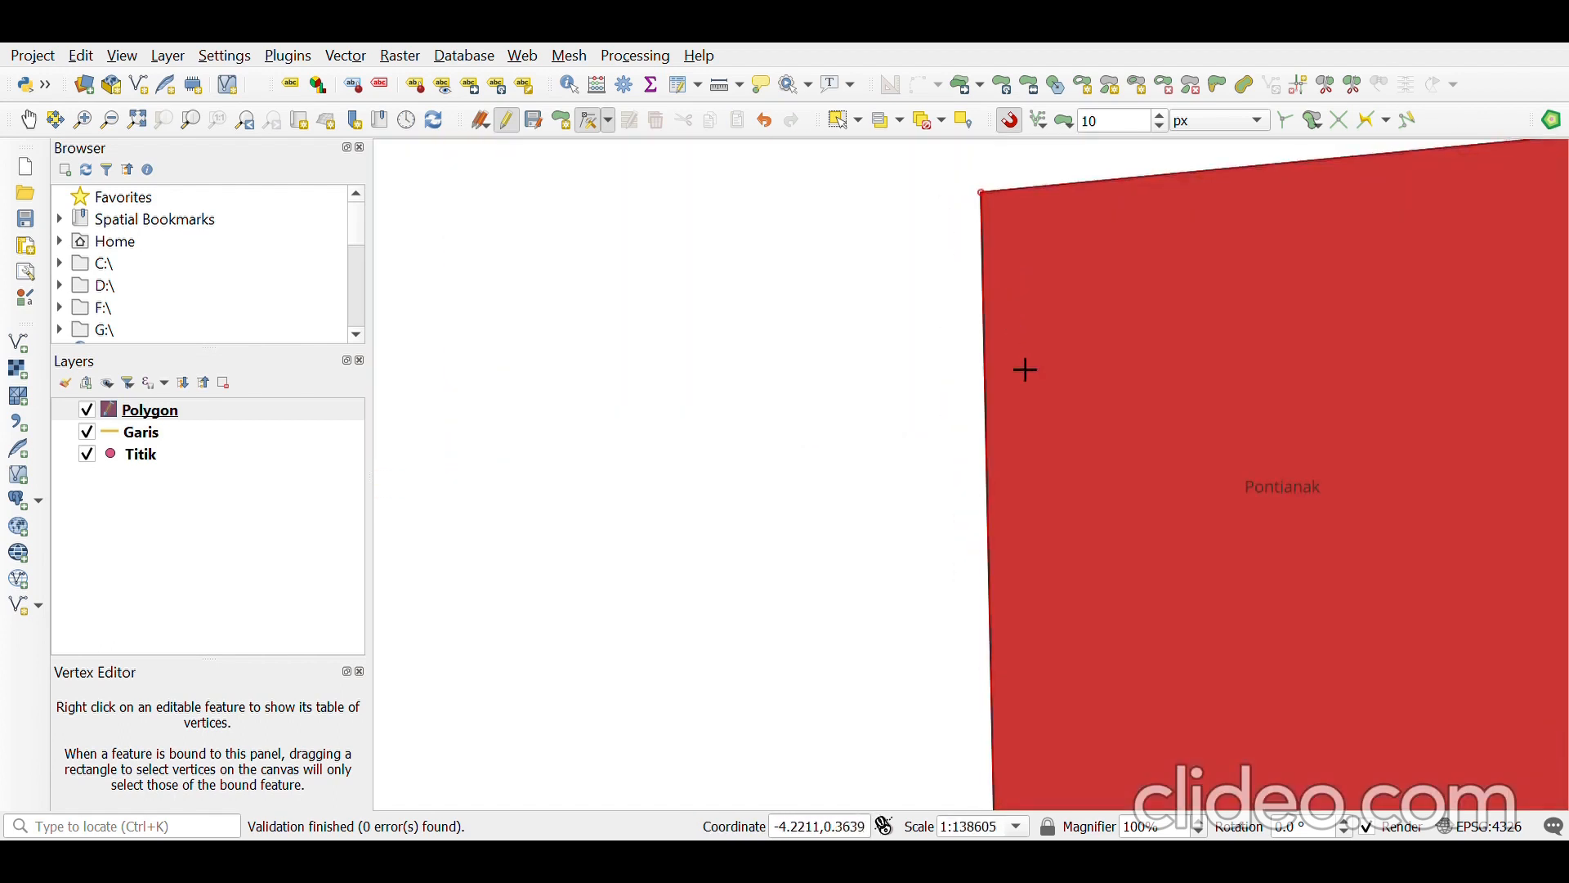
scroll(1173, 449, "down", 3)
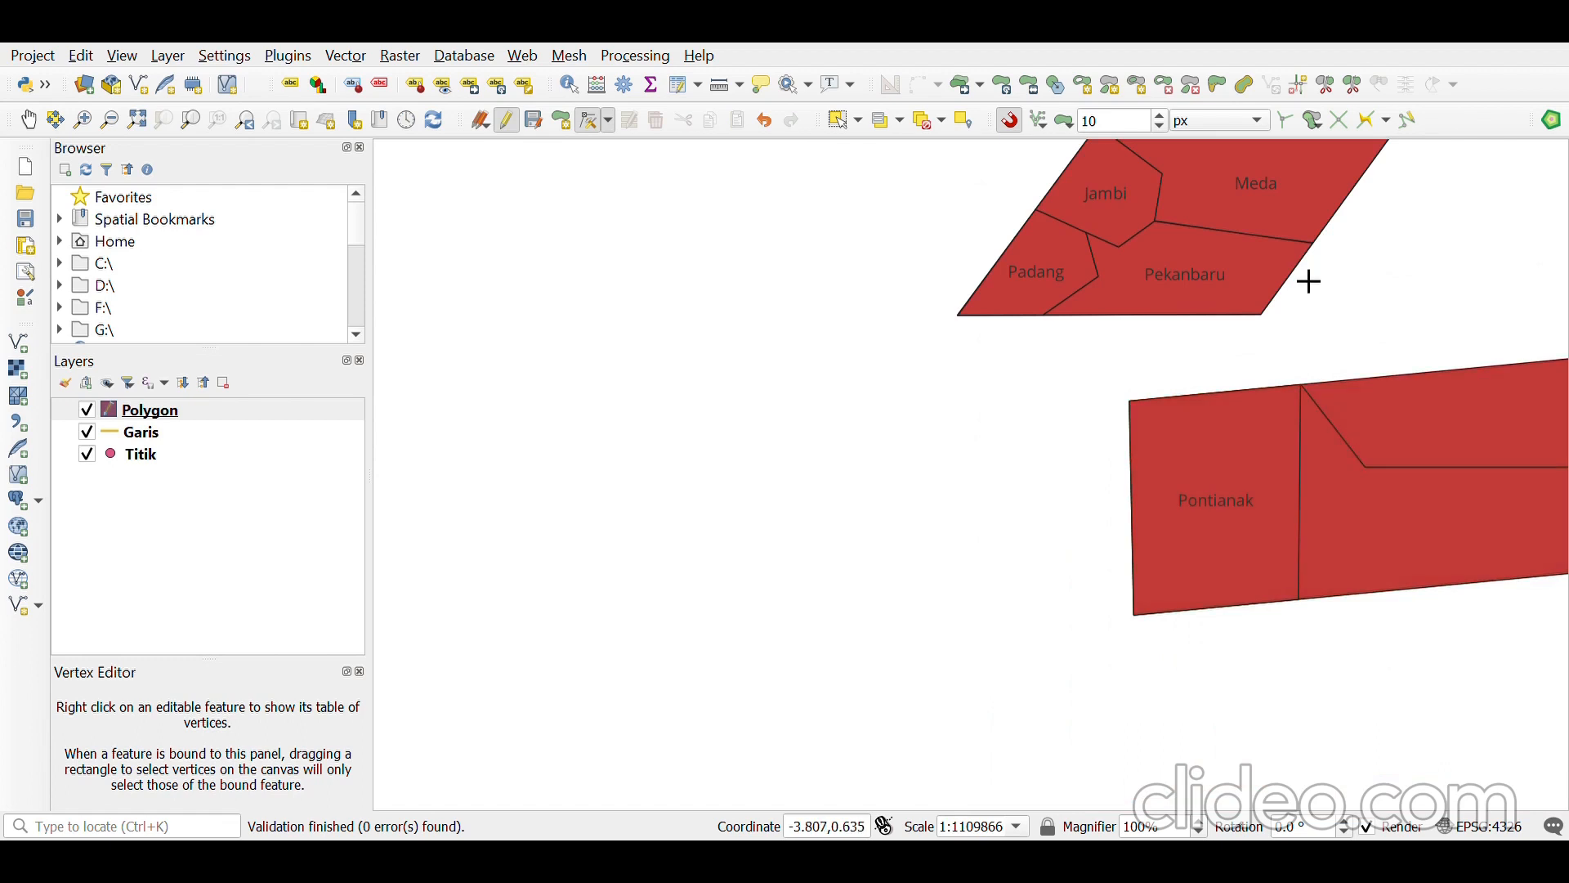
left_click(839, 120)
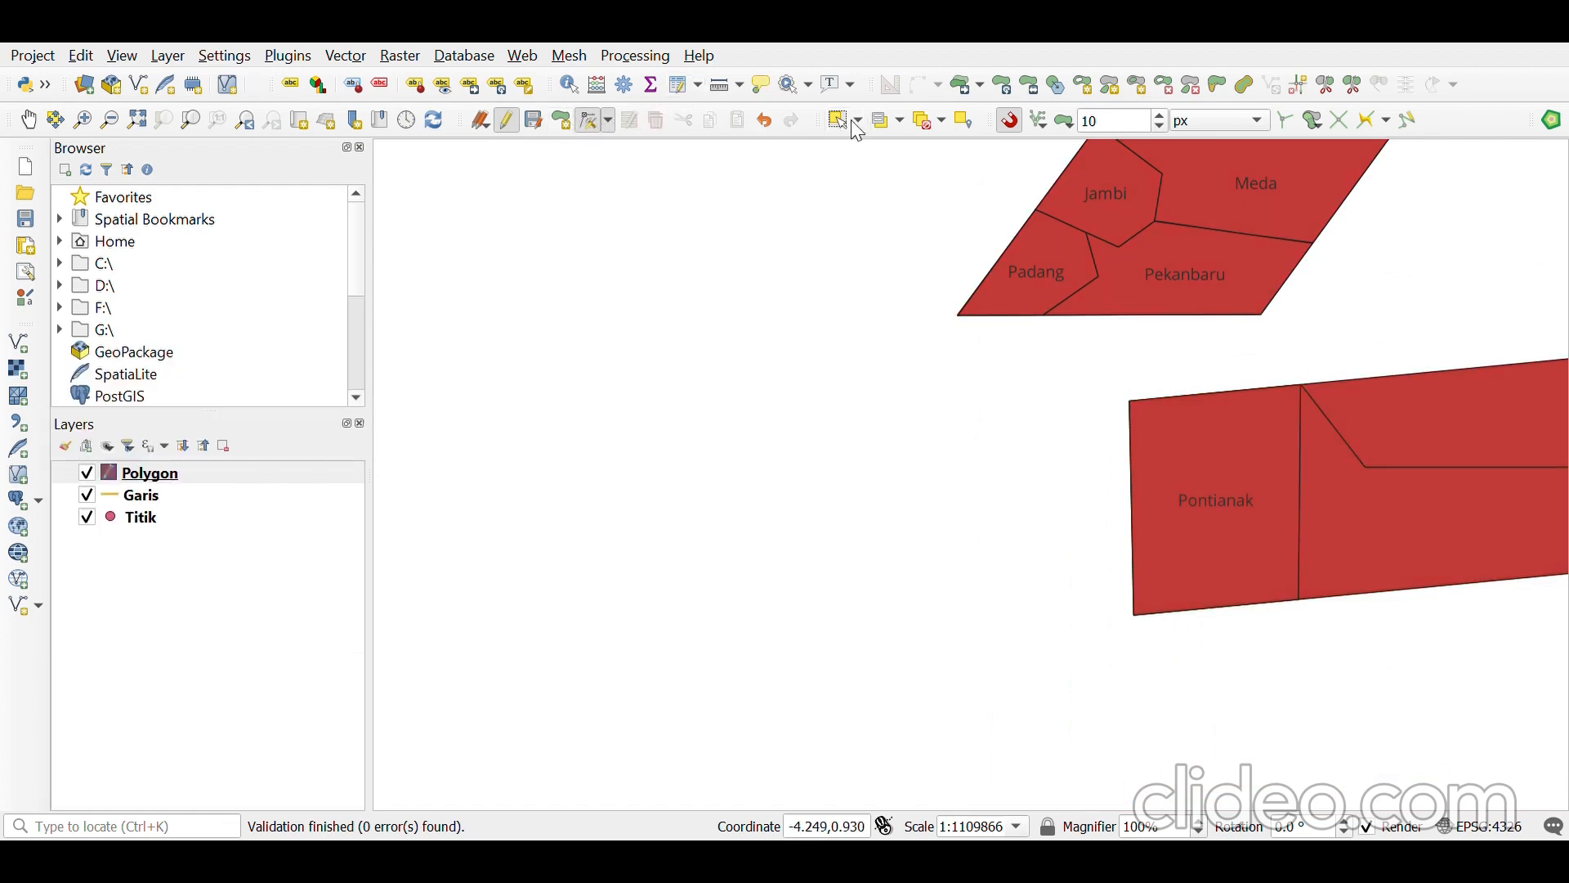
- Look over the divided square, parallelogram and quadrilateral alongside the point and line features
scroll(1348, 344, "down", 1)
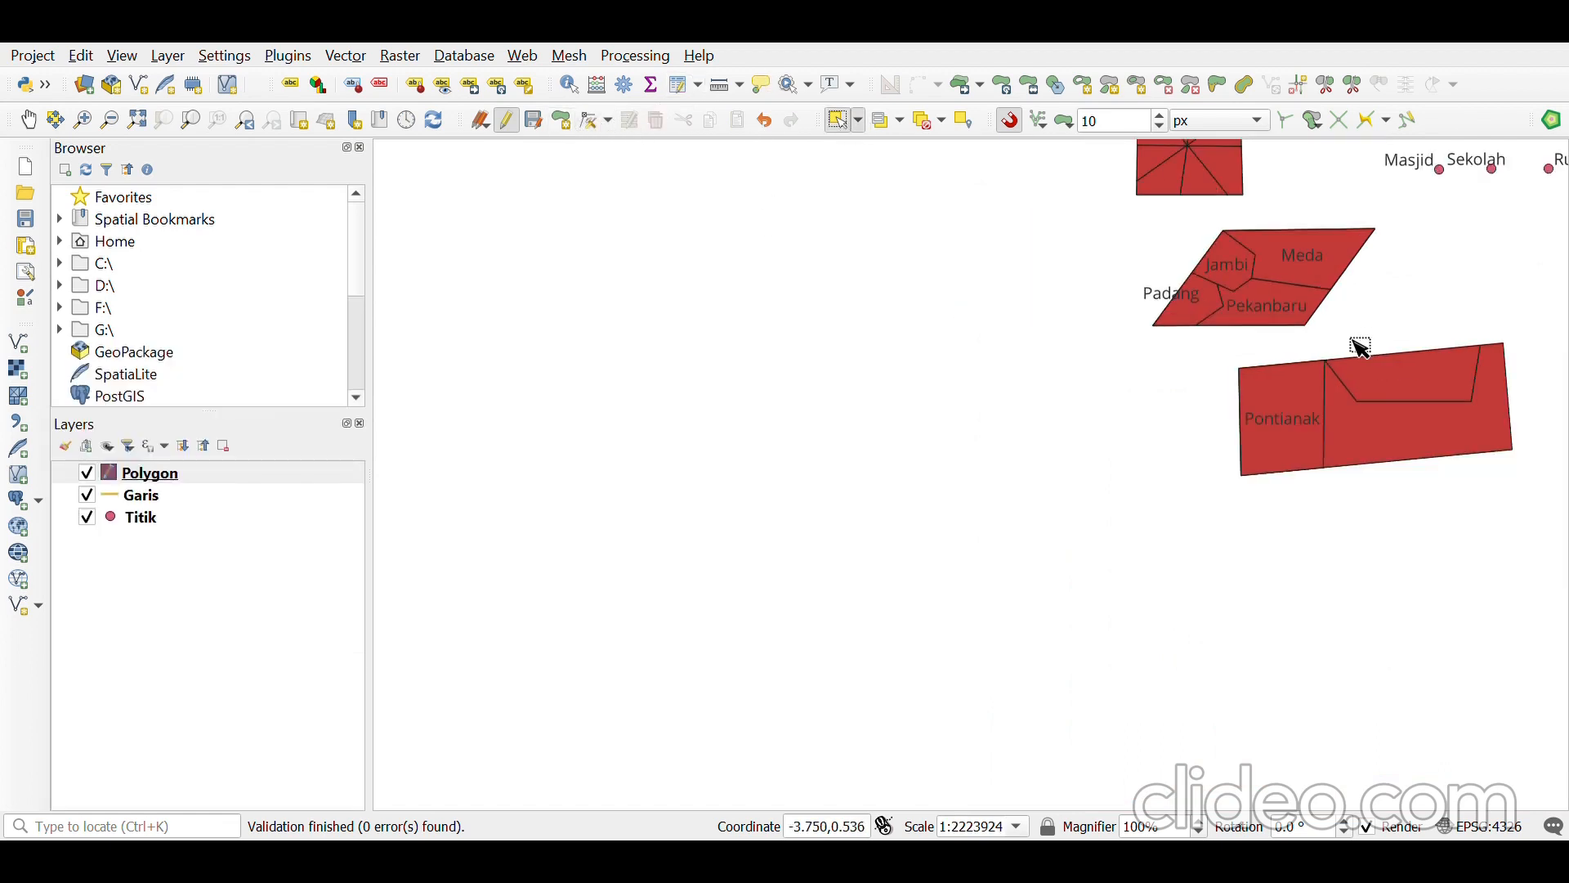
scroll(1529, 282, "up", 1)
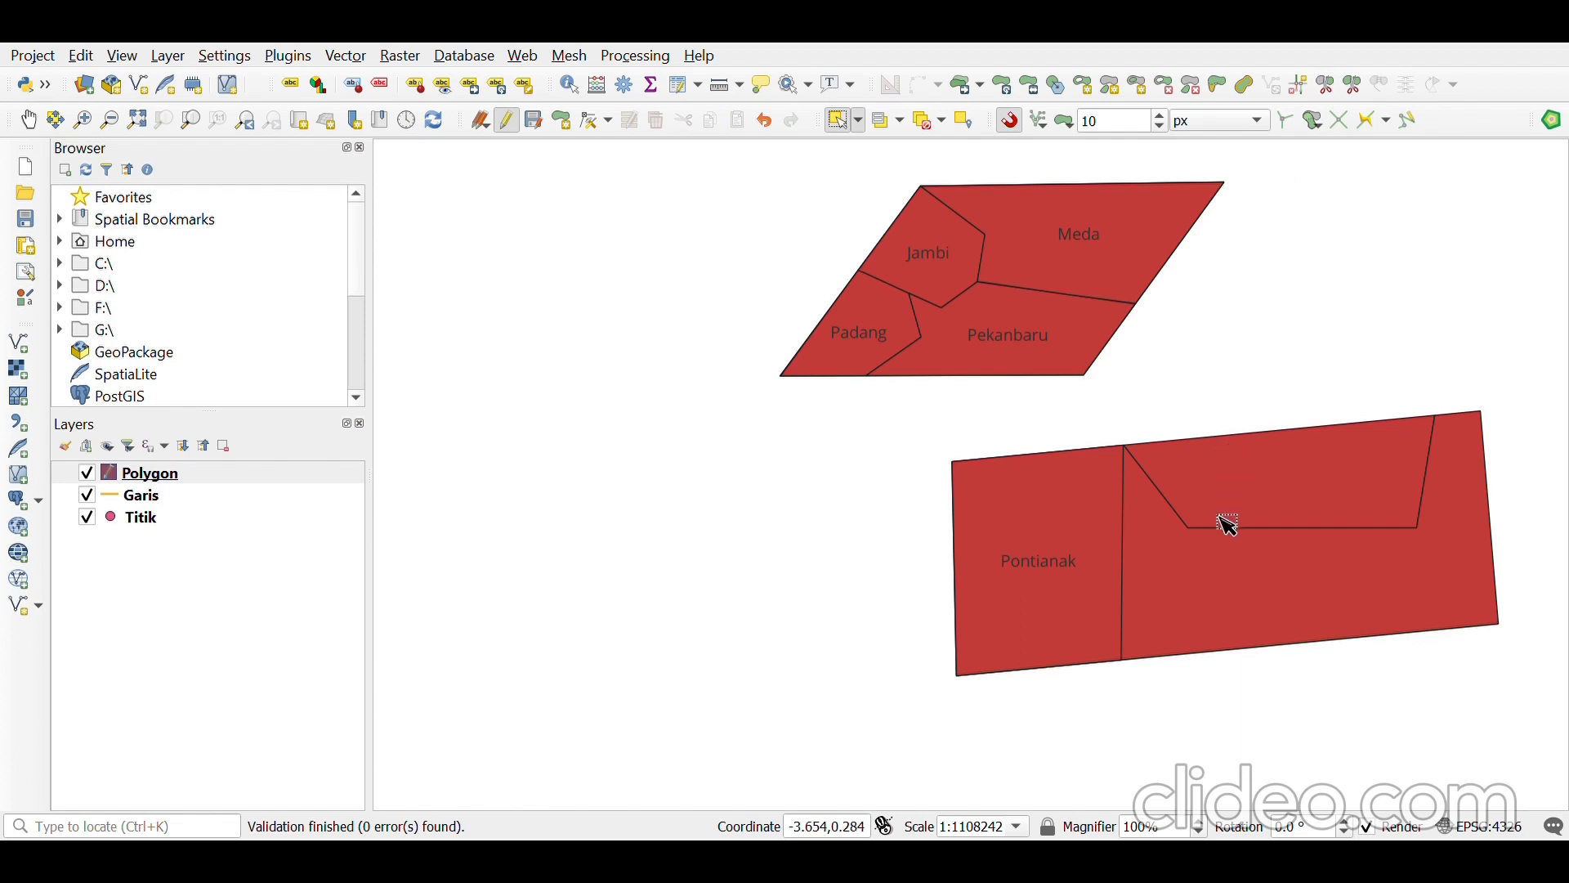
scroll(1276, 417, "down", 1)
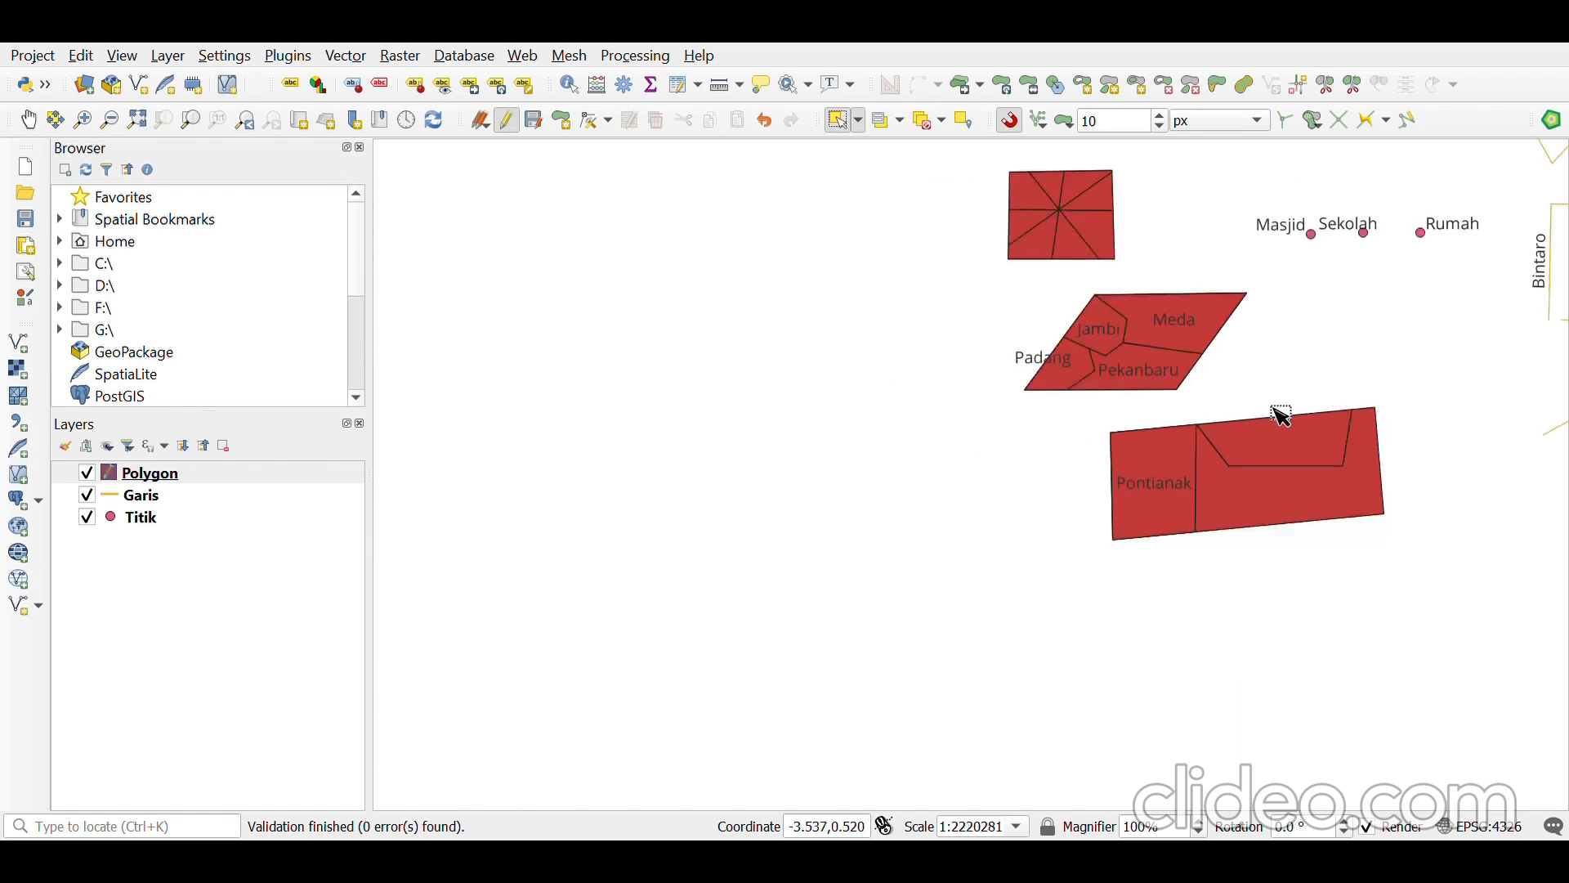
scroll(1283, 417, "down", 1)
scroll(1394, 340, "up", 1)
scroll(1382, 342, "up", 1)
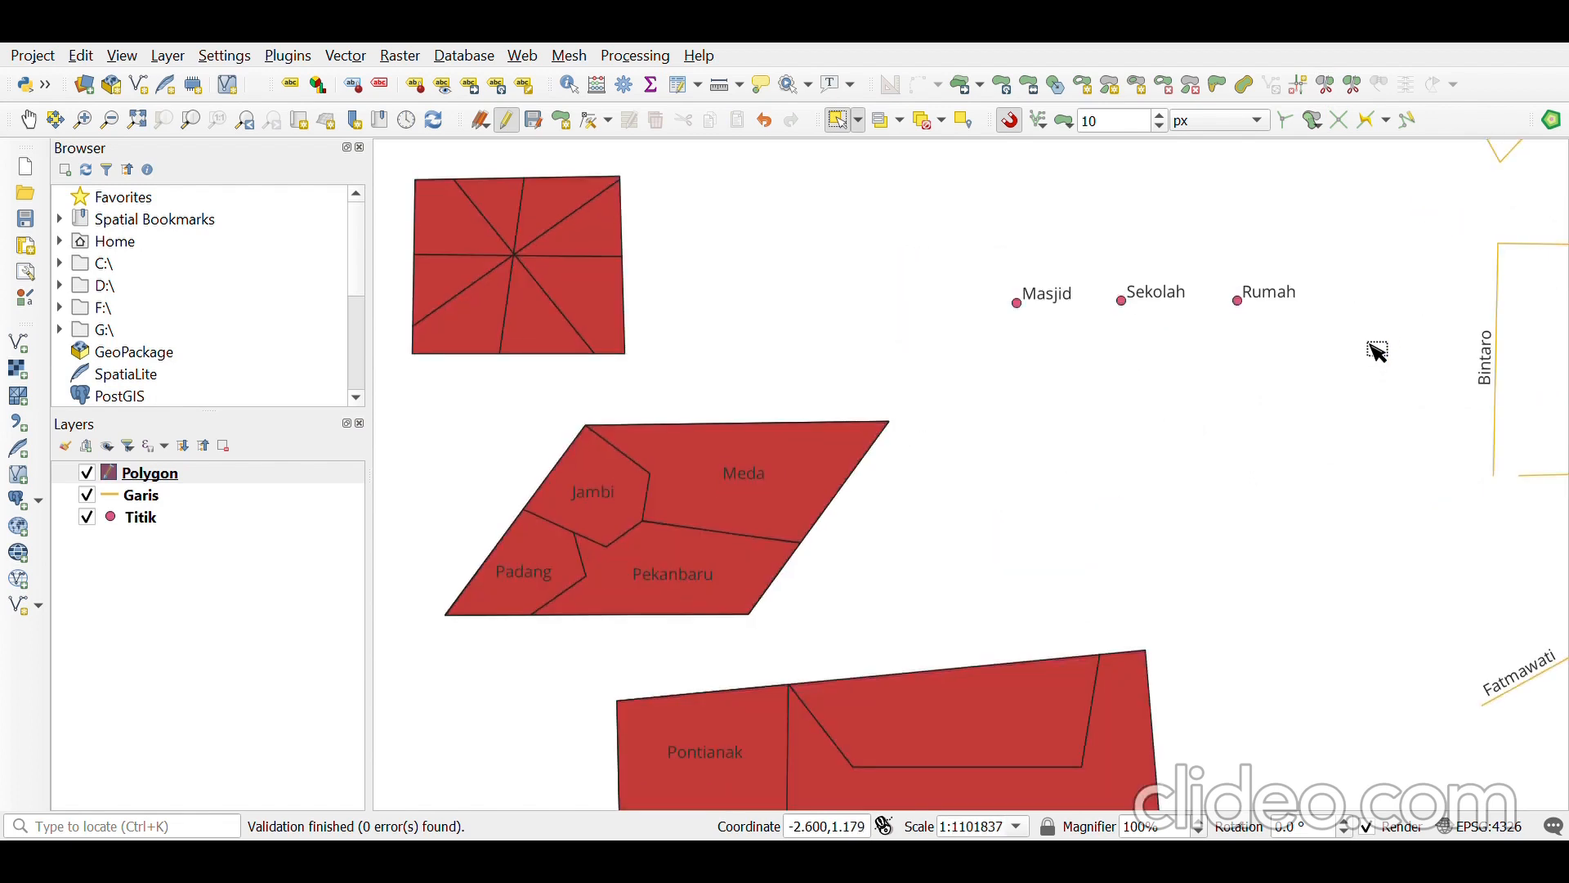
scroll(1369, 352, "down", 1)
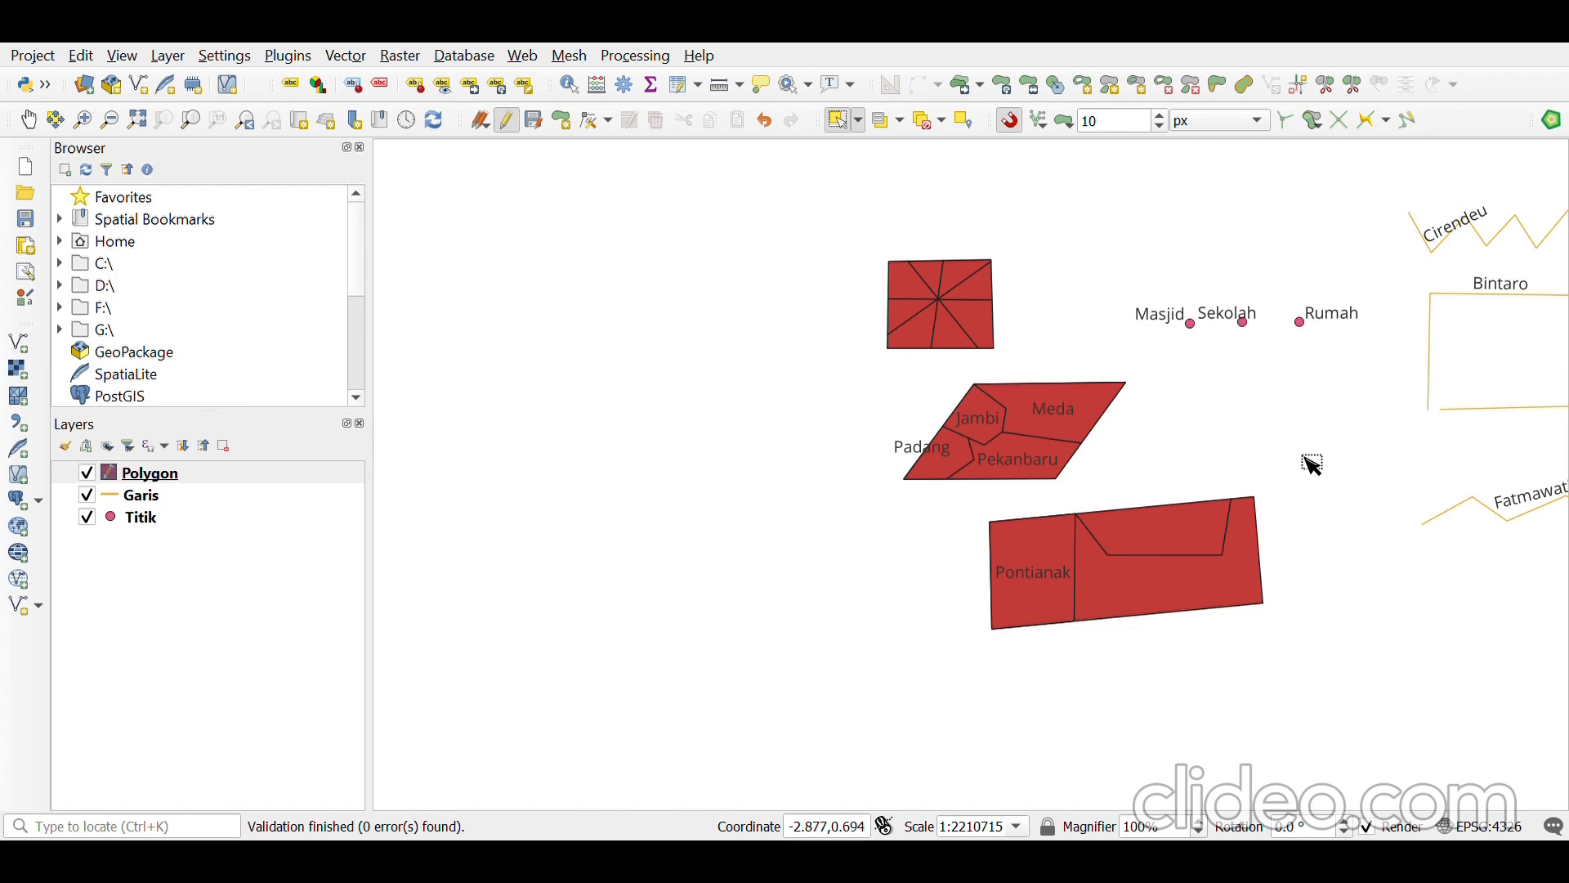
scroll(1313, 464, "down", 1)
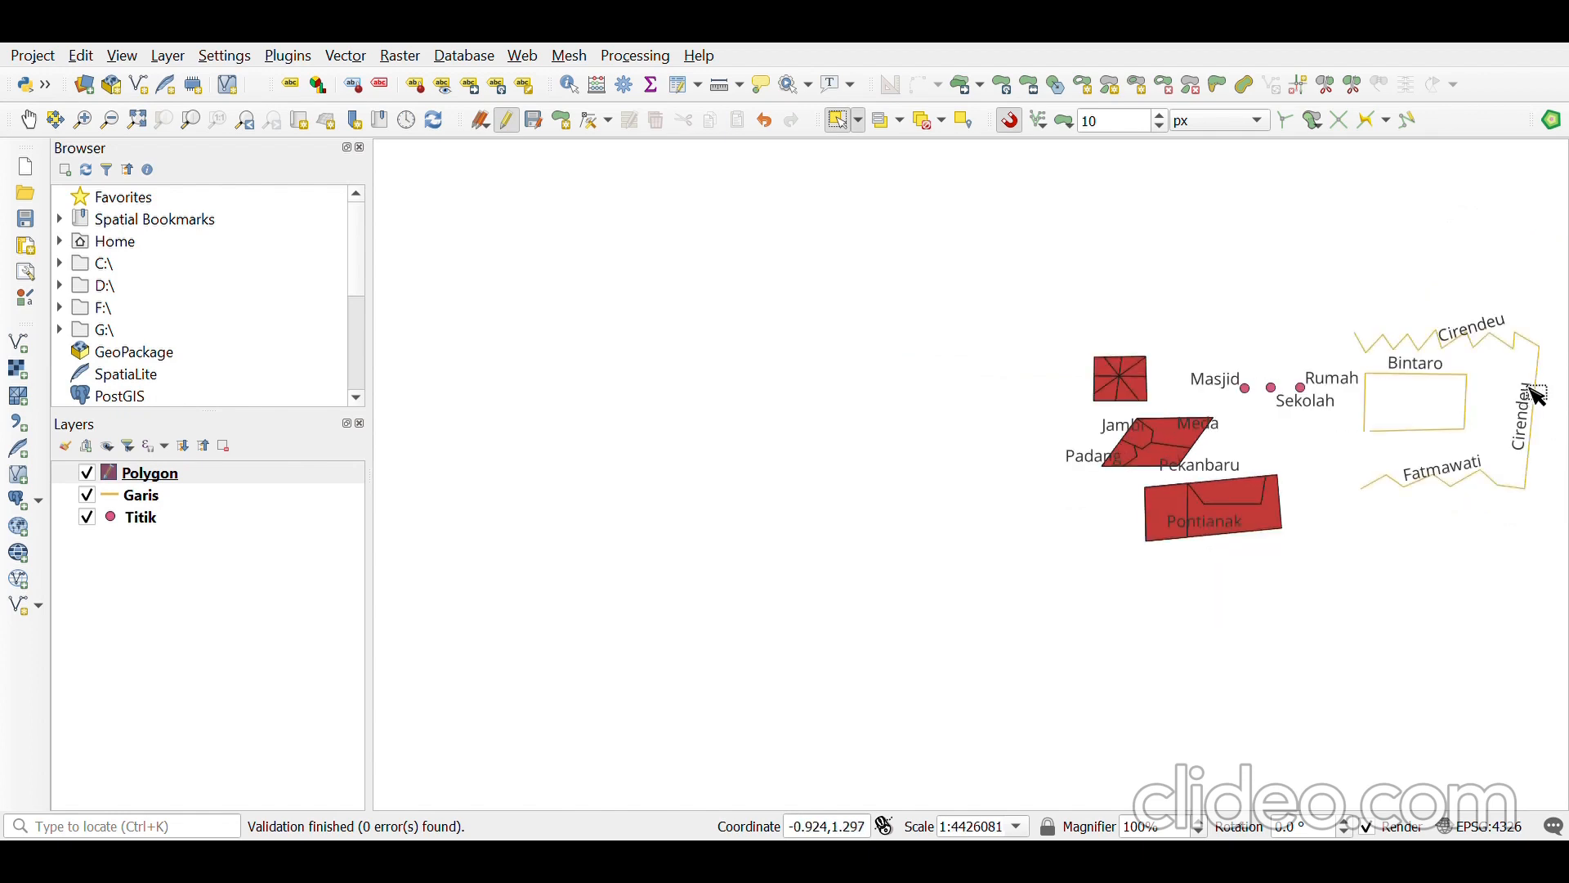
scroll(1537, 396, "up", 1)
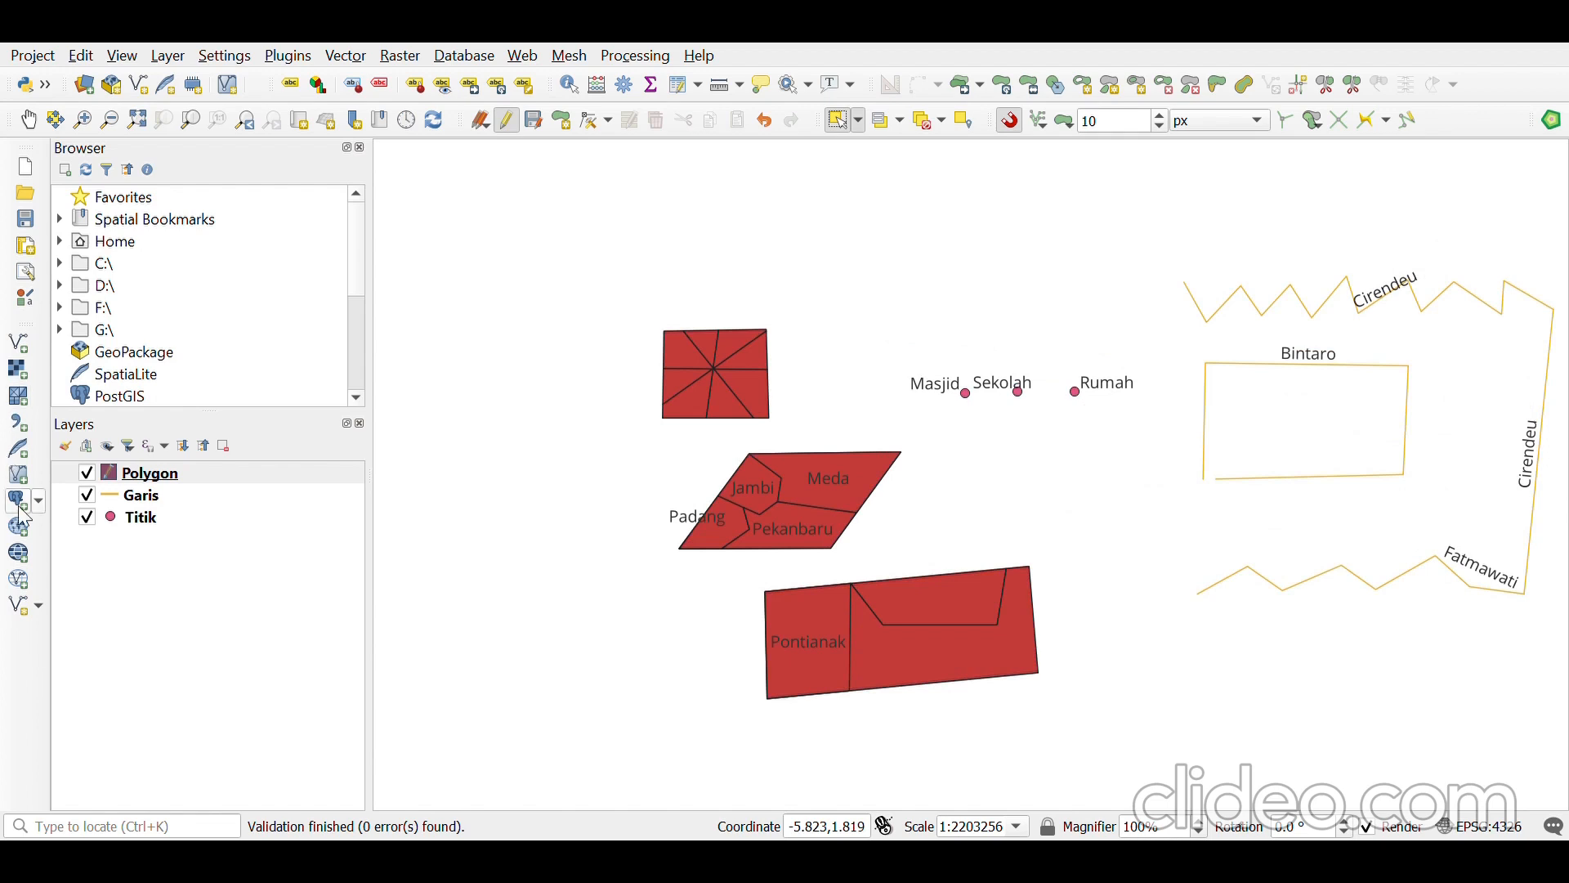
- Check the Titik and Garis layers, return to the Polygon layer and end its editing session, keeping the changes
left_click(153, 523)
left_click(150, 494)
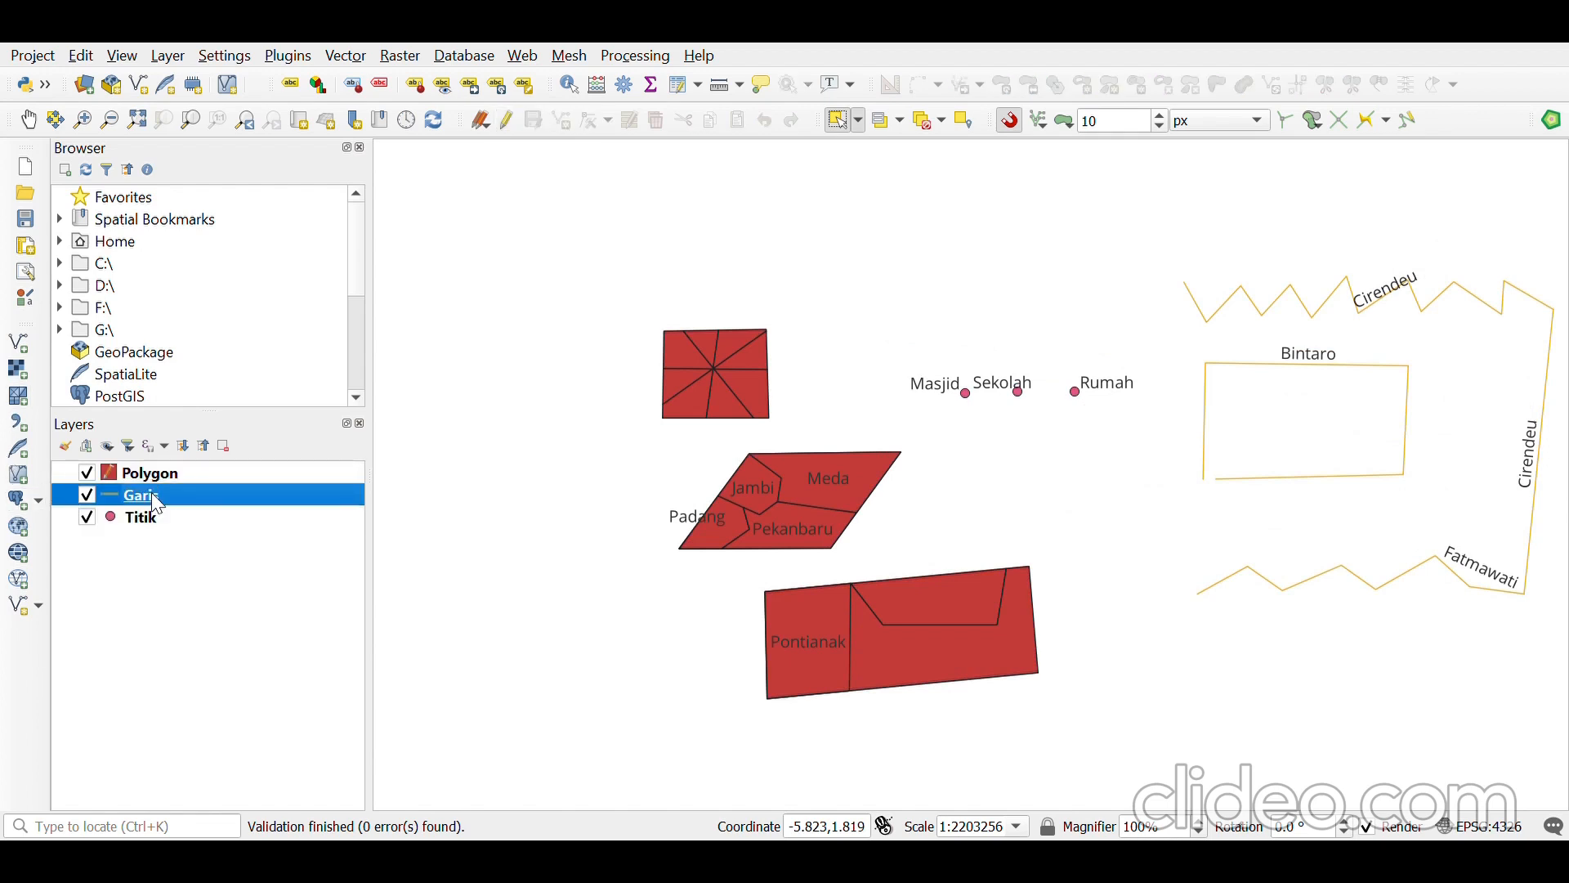
left_click(162, 472)
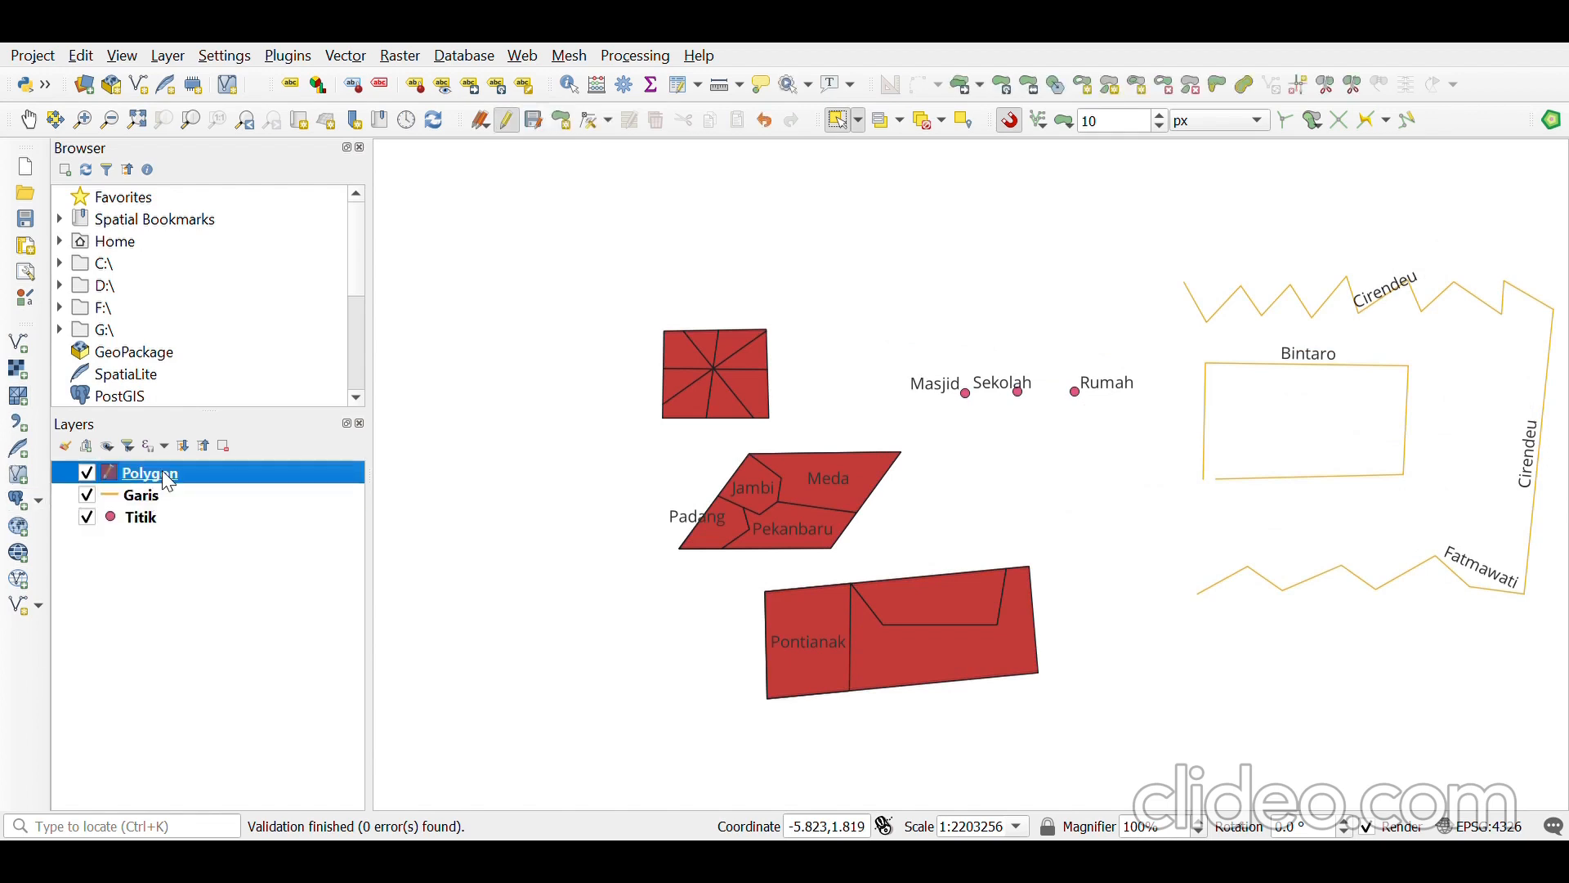
left_click(508, 129)
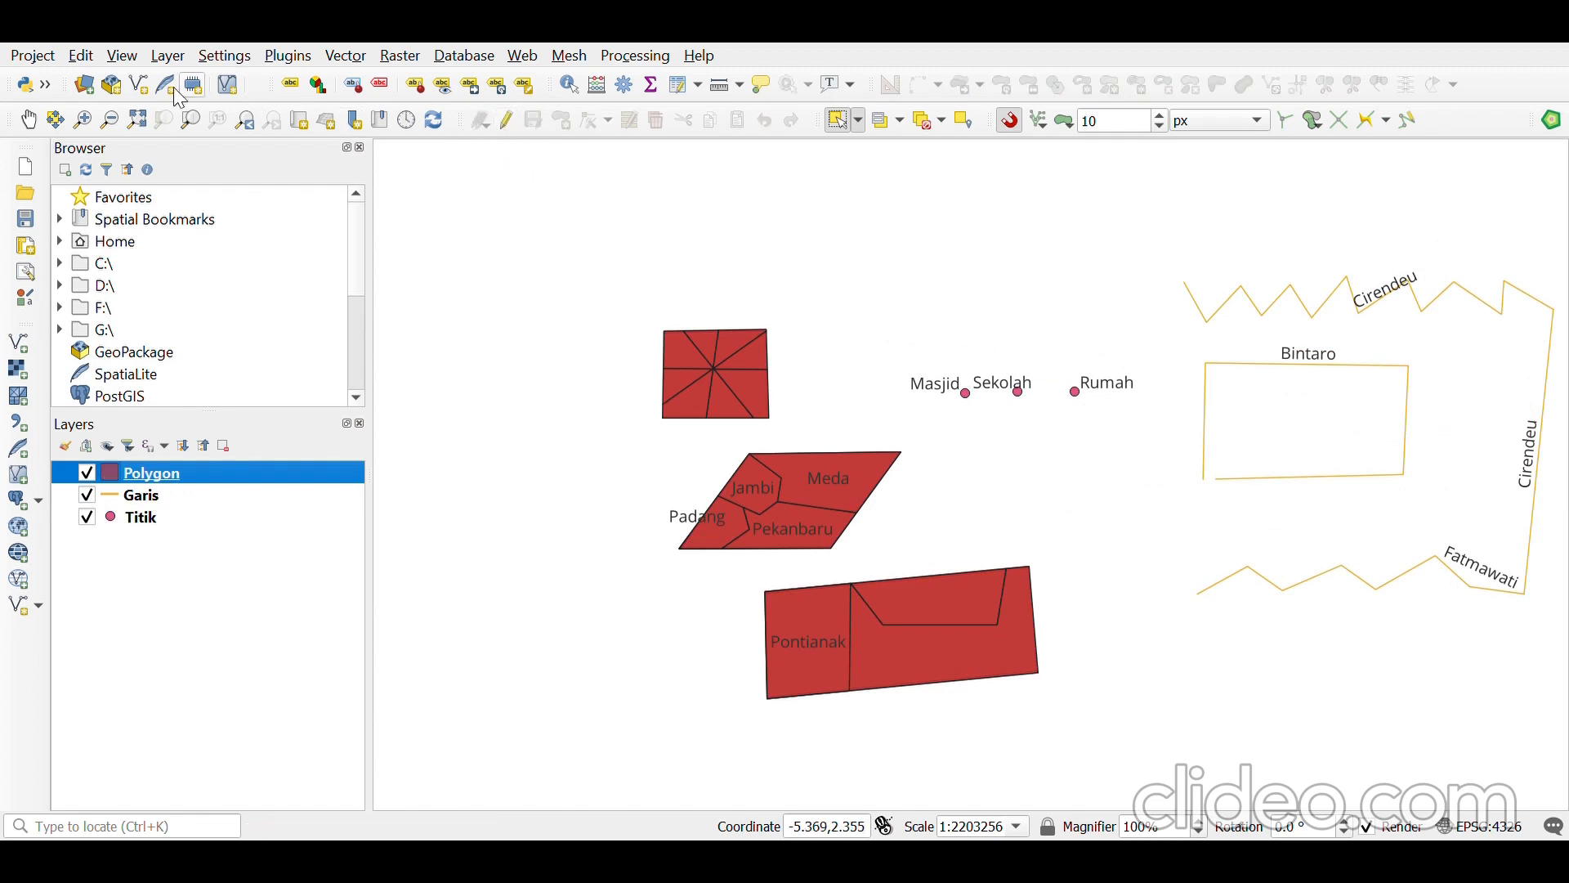
- Save the project in the Digitasi Peta folder
left_click(46, 60)
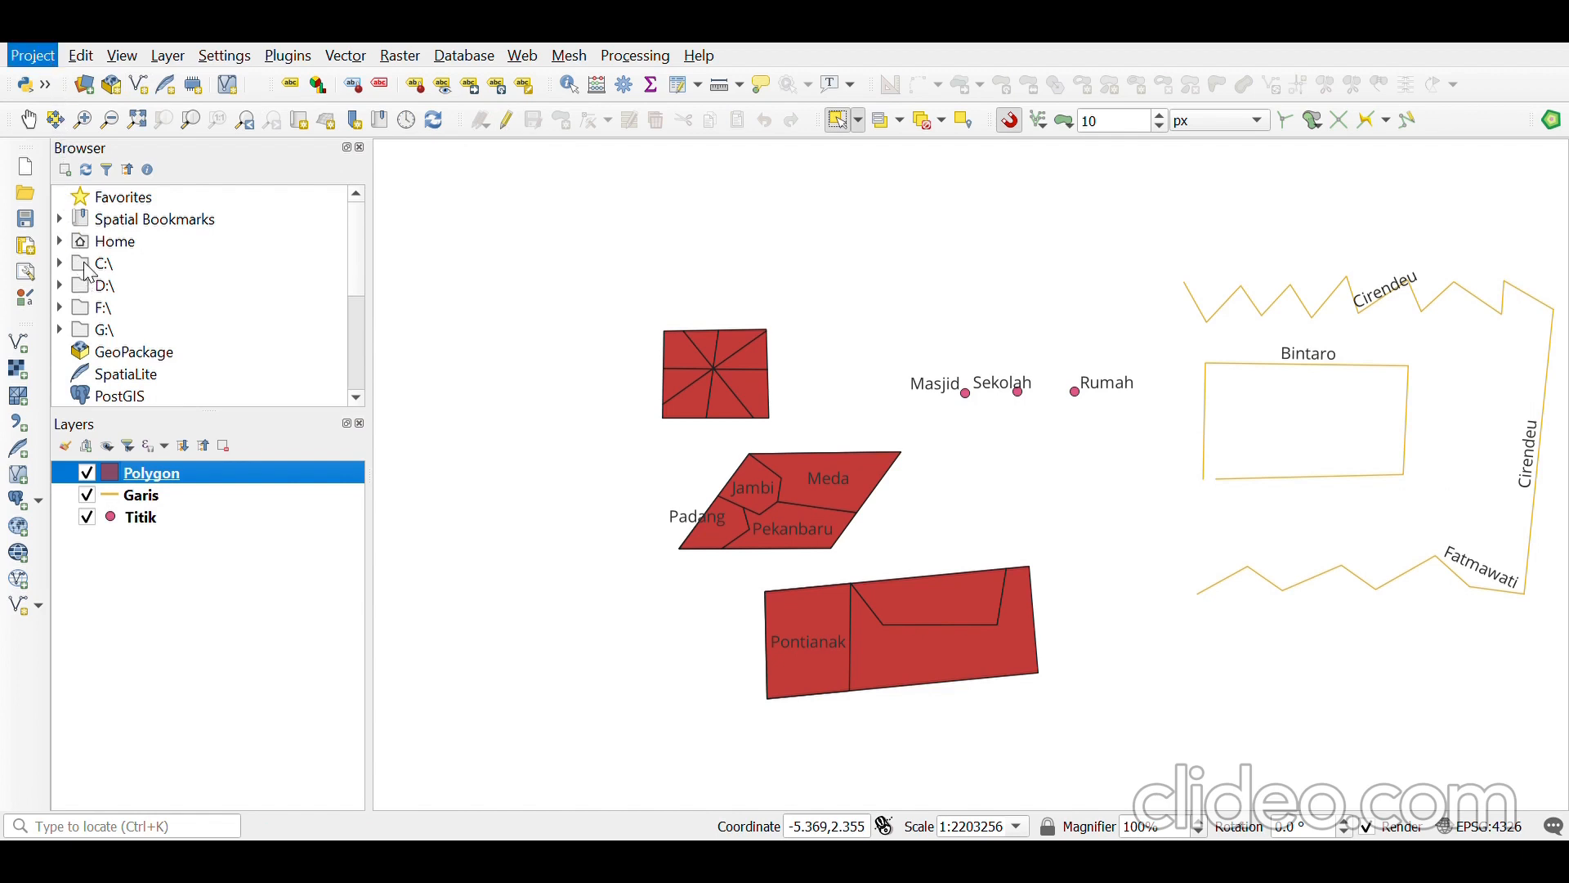
left_click(92, 259)
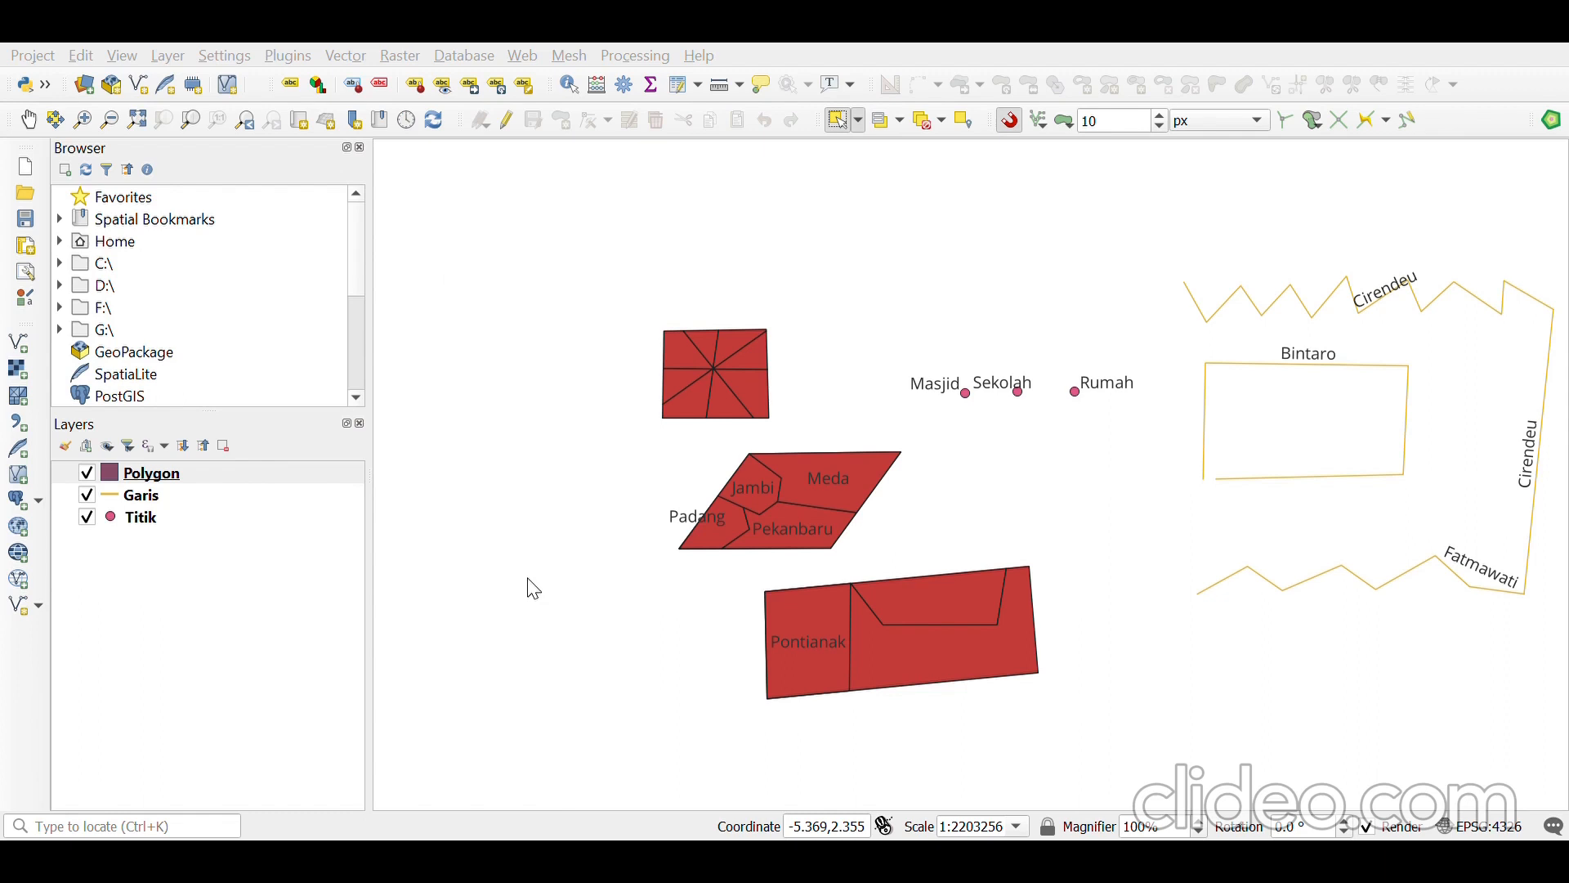
left_click(584, 579)
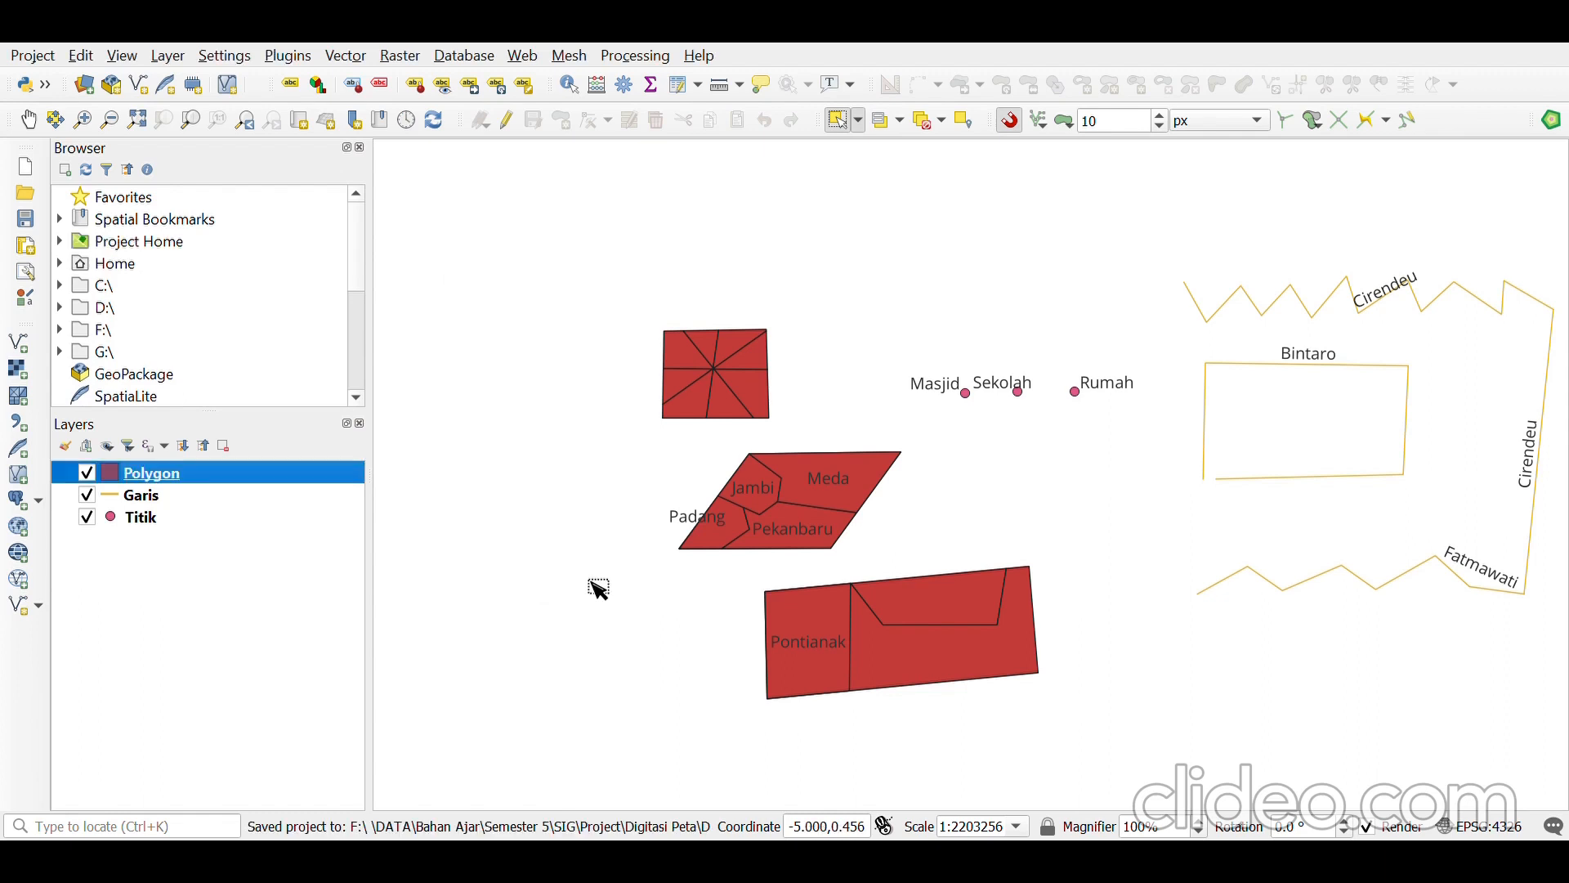